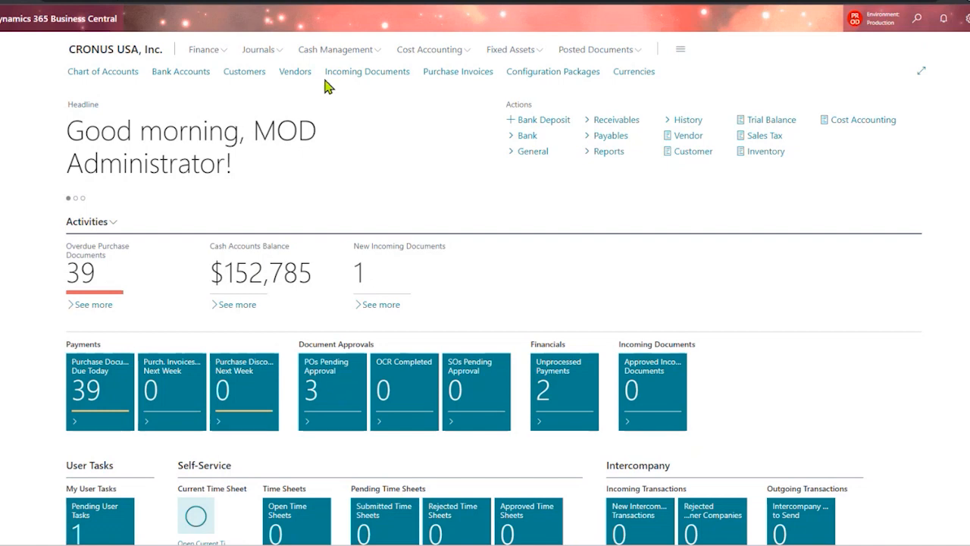
# - Open the vendor card for Fabrikam, Inc. from the vendor list and review its name, address, city and state fields
pyautogui.click(304, 72)
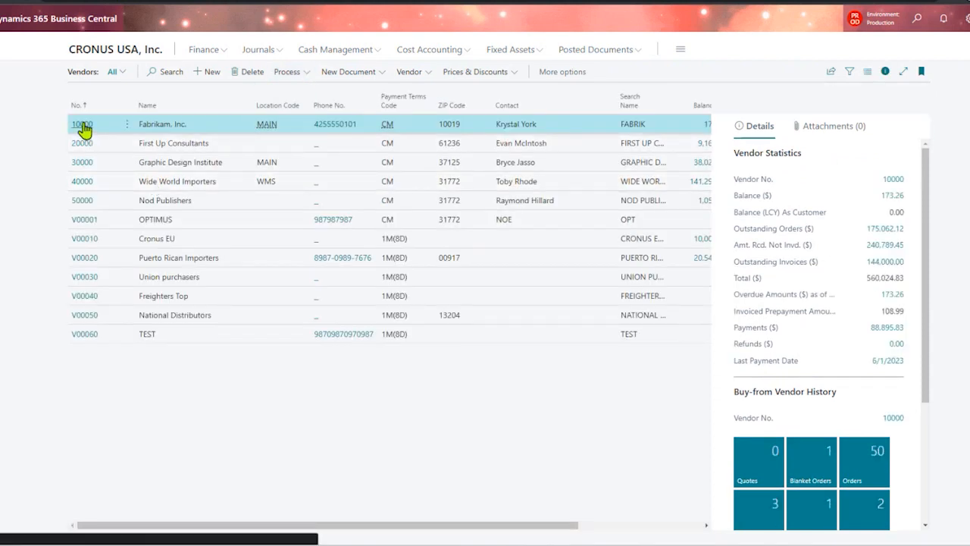
pyautogui.click(82, 125)
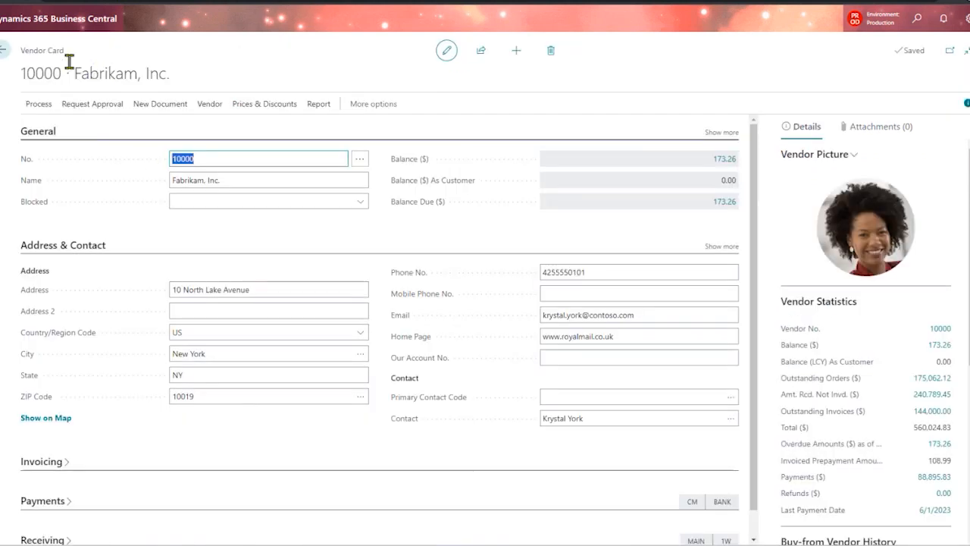
pyautogui.click(211, 179)
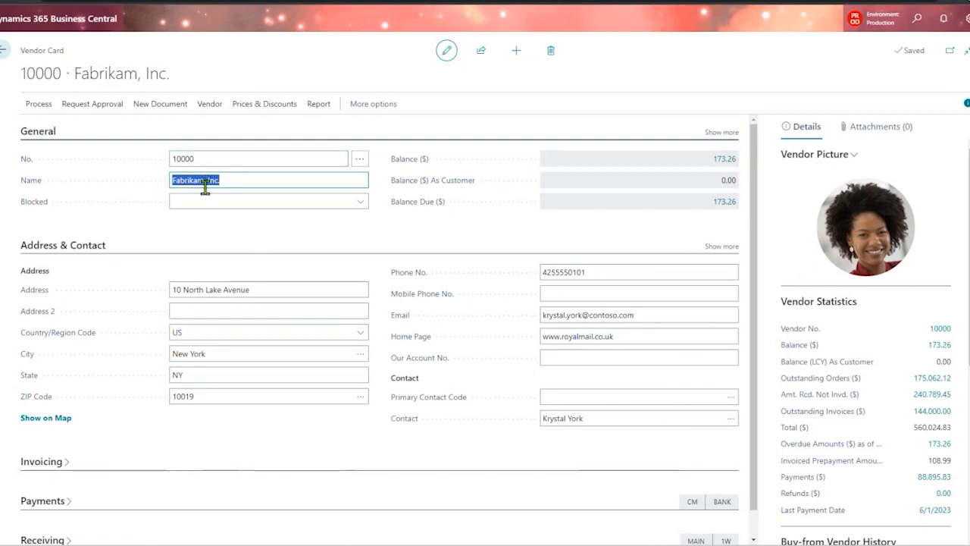
pyautogui.click(198, 289)
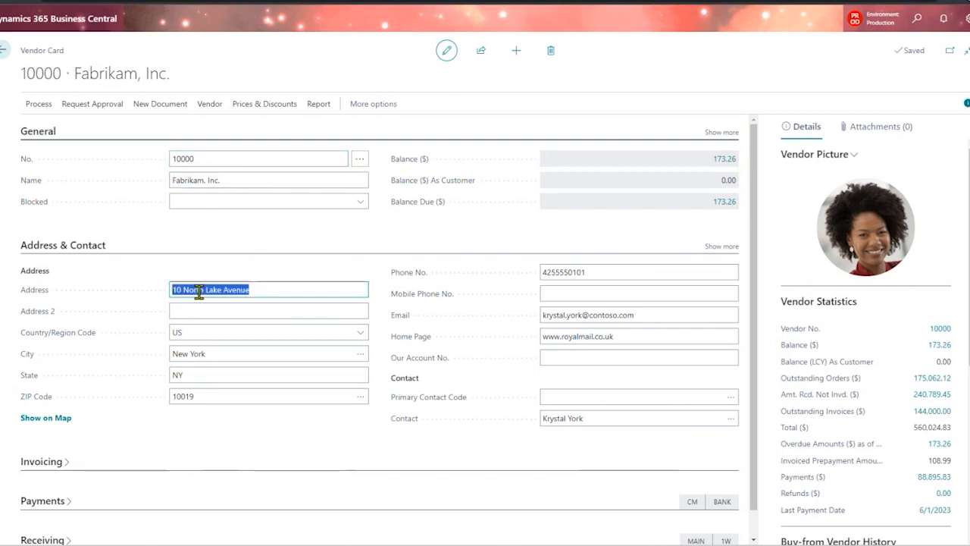
pyautogui.click(198, 334)
pyautogui.click(197, 353)
pyautogui.click(209, 375)
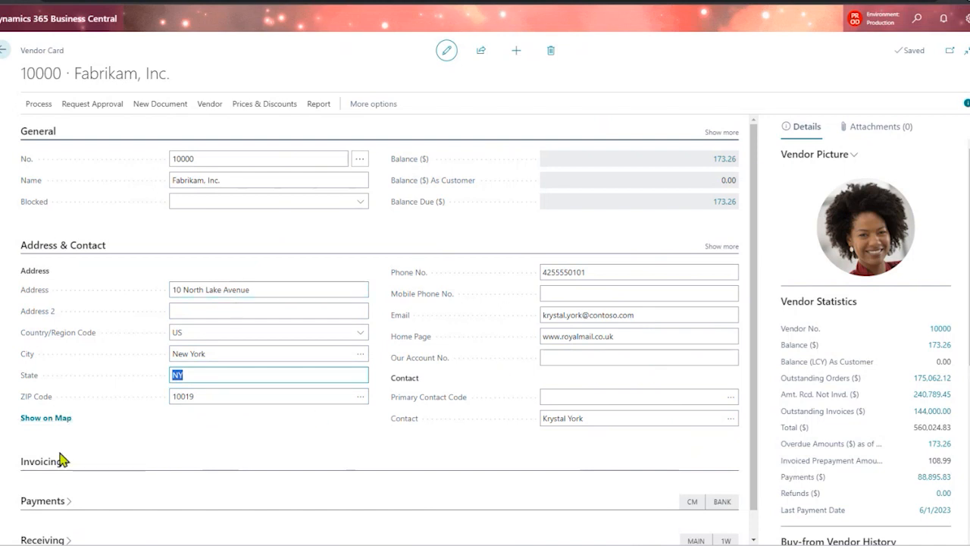
# - Expand the vendor's Invoicing section and examine its tax liability and Tax Area Code settings
pyautogui.click(61, 463)
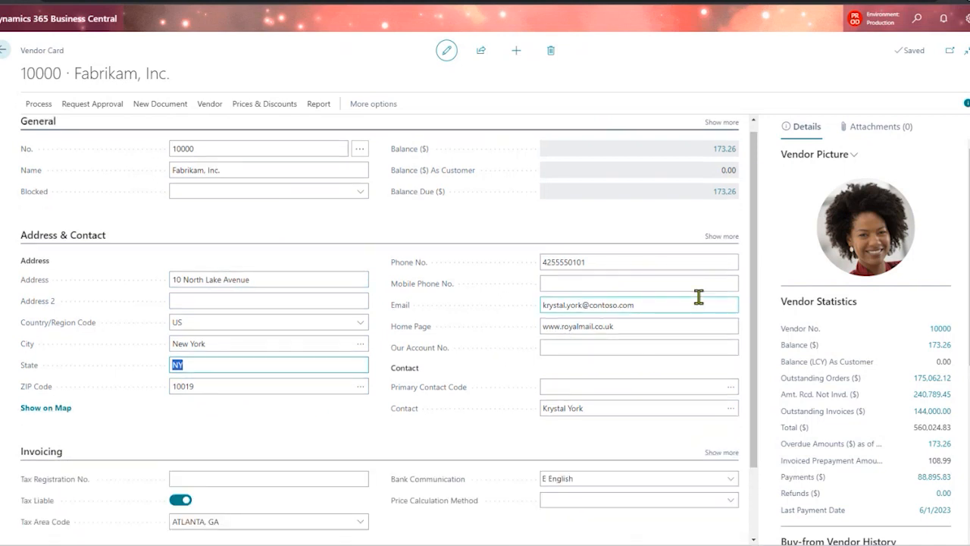
pyautogui.moveTo(754, 245); pyautogui.dragTo(747, 374)
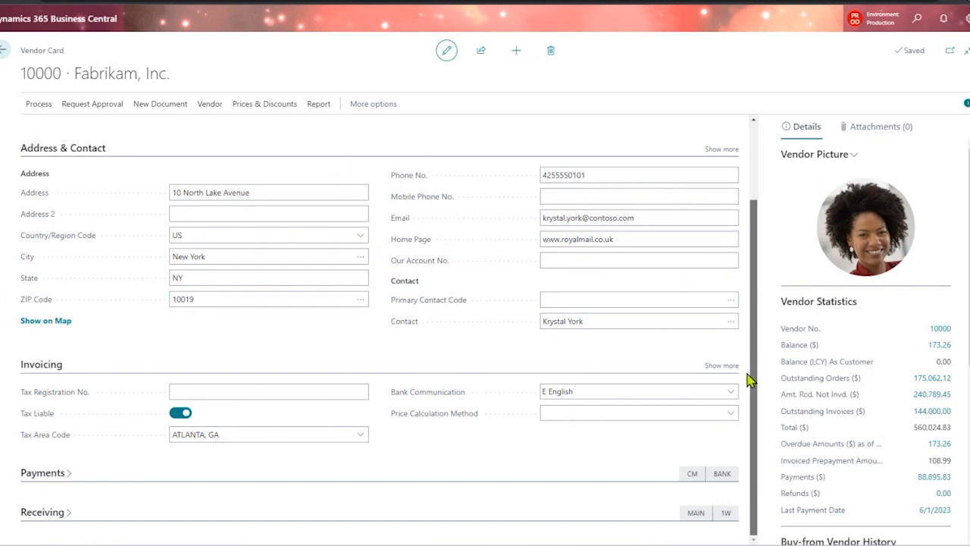
pyautogui.click(258, 434)
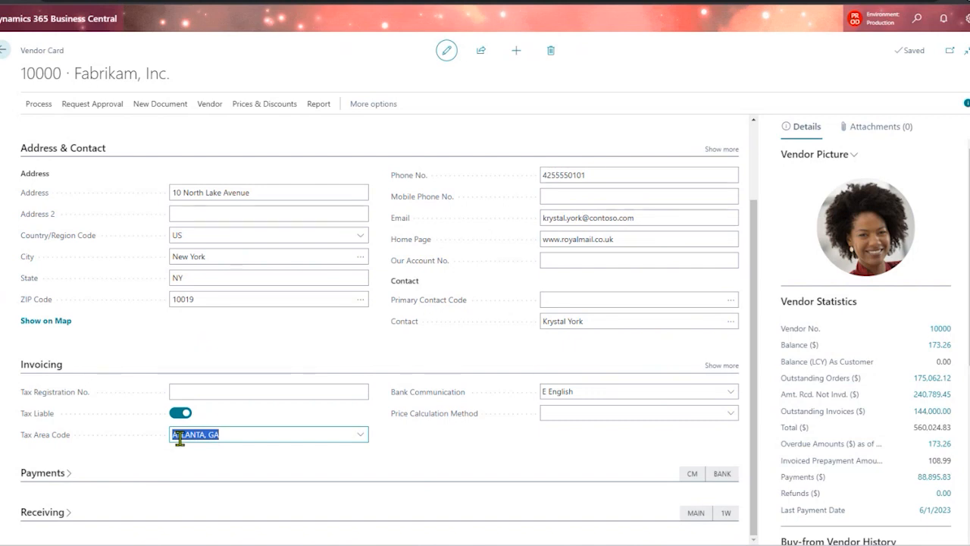
# - Expand the Payments section and examine the full list of payment terms, including 1M(8D), without choosing a new one
pyautogui.click(70, 474)
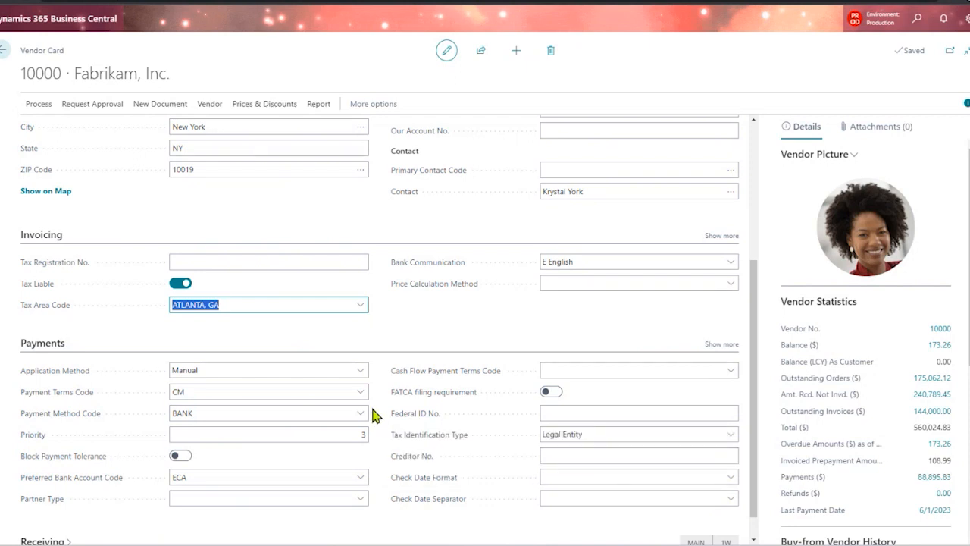
pyautogui.click(208, 389)
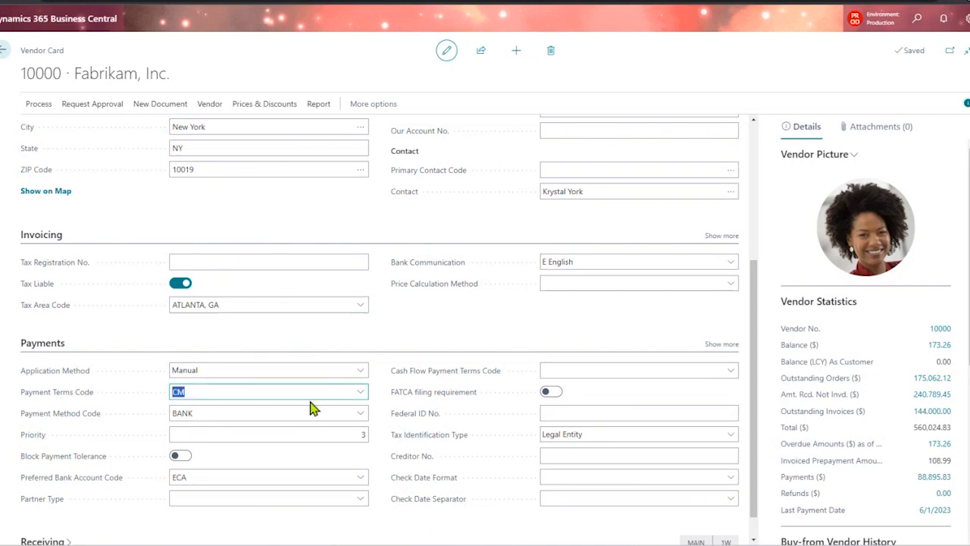
pyautogui.click(358, 396)
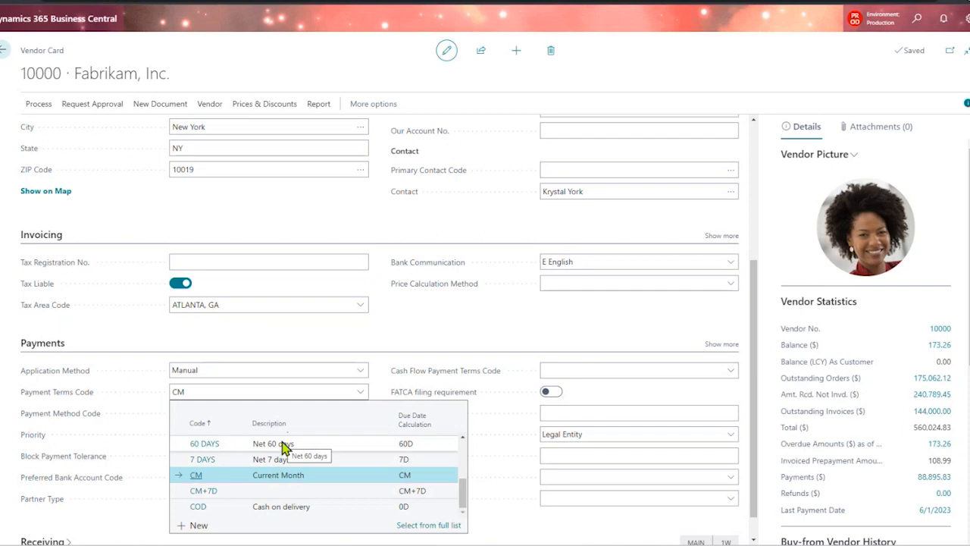
pyautogui.click(407, 526)
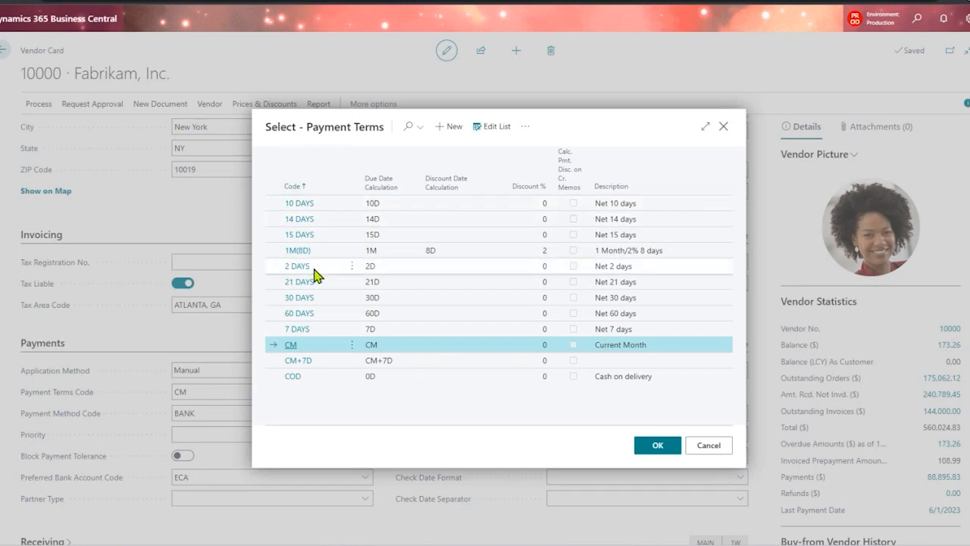
pyautogui.click(464, 262)
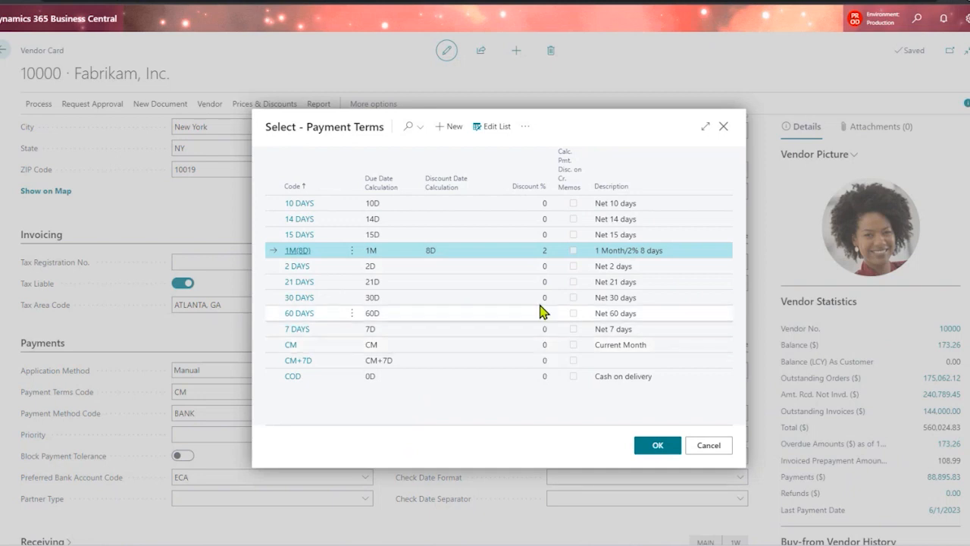
pyautogui.click(723, 128)
# - Examine the full list of payment methods, comparing the balancing accounts of CASH, ACCOUNT and BANK, and leave without choosing one
pyautogui.click(251, 412)
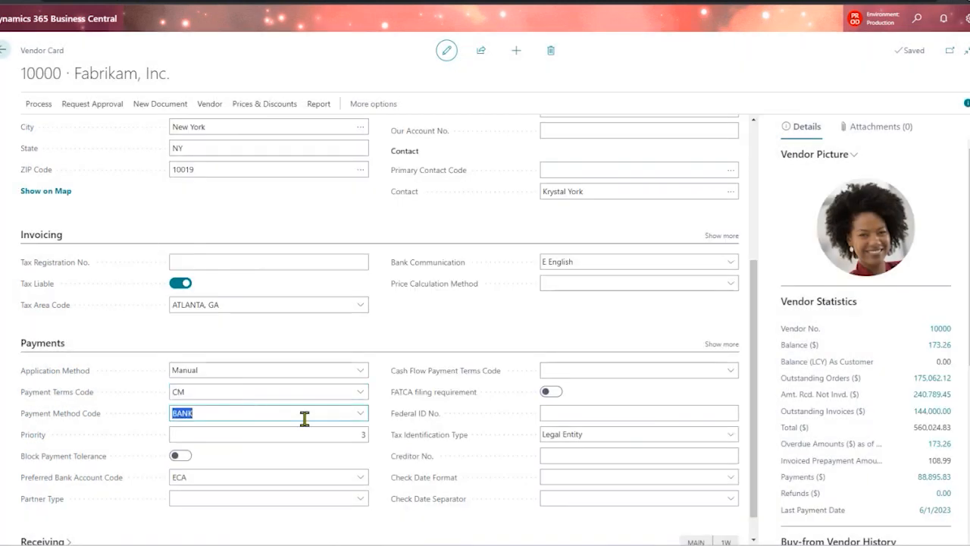
pyautogui.click(360, 418)
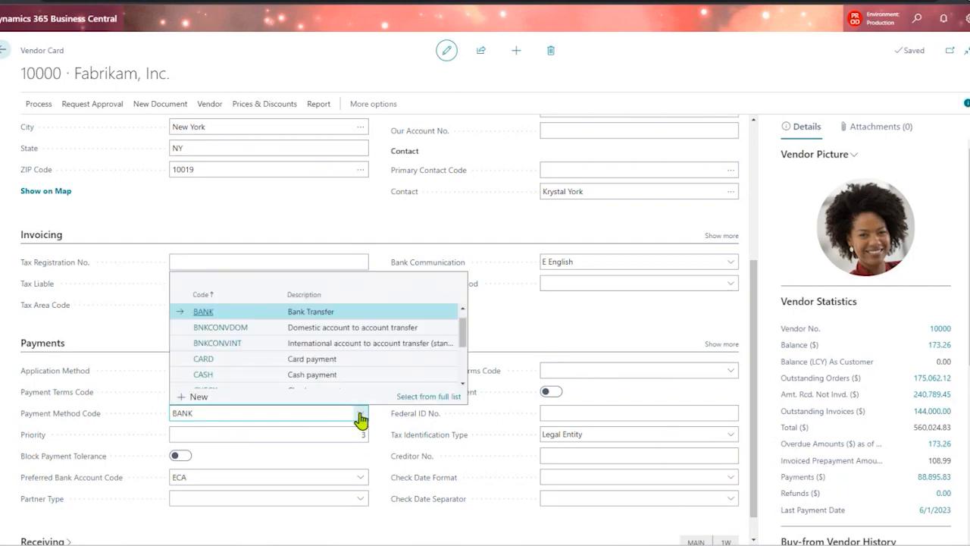
pyautogui.click(428, 395)
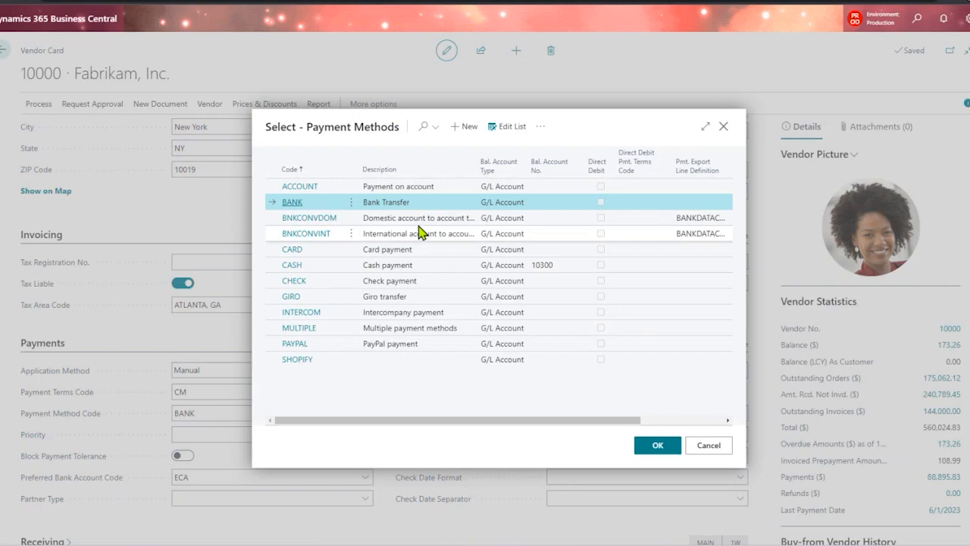
pyautogui.click(398, 264)
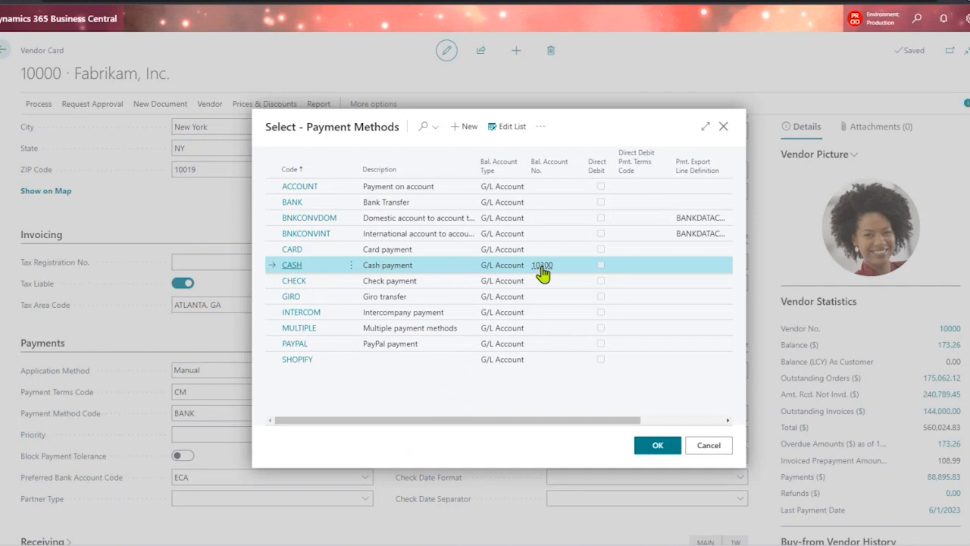
pyautogui.moveTo(543, 273)
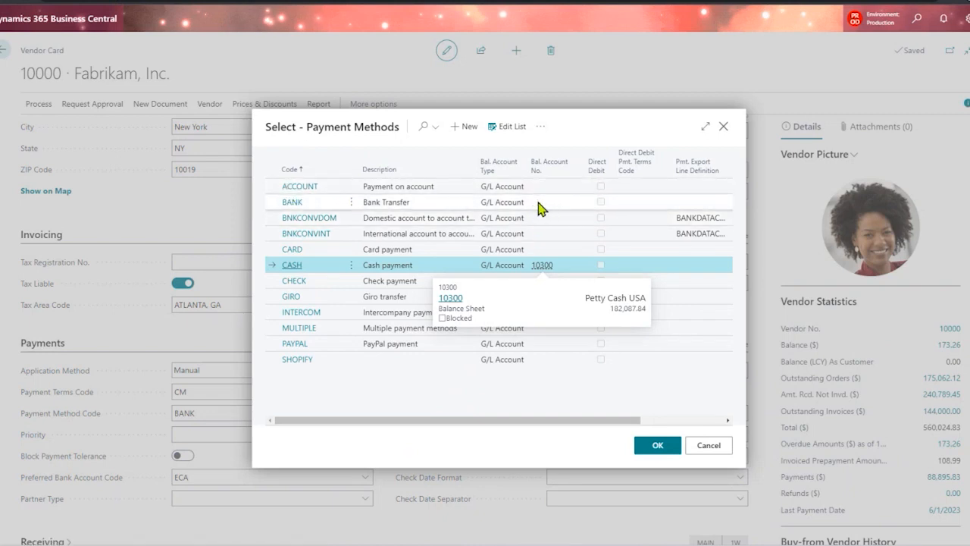
pyautogui.click(331, 187)
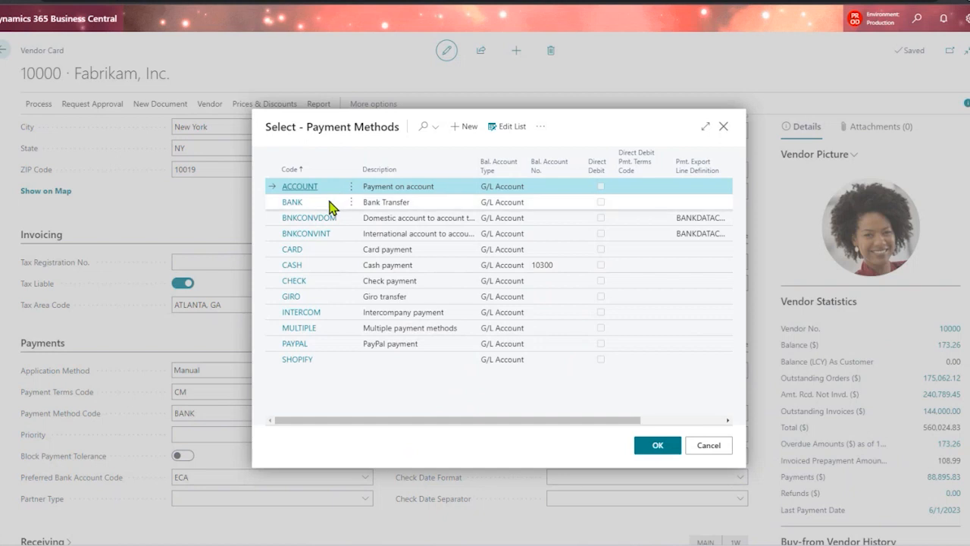
pyautogui.click(330, 204)
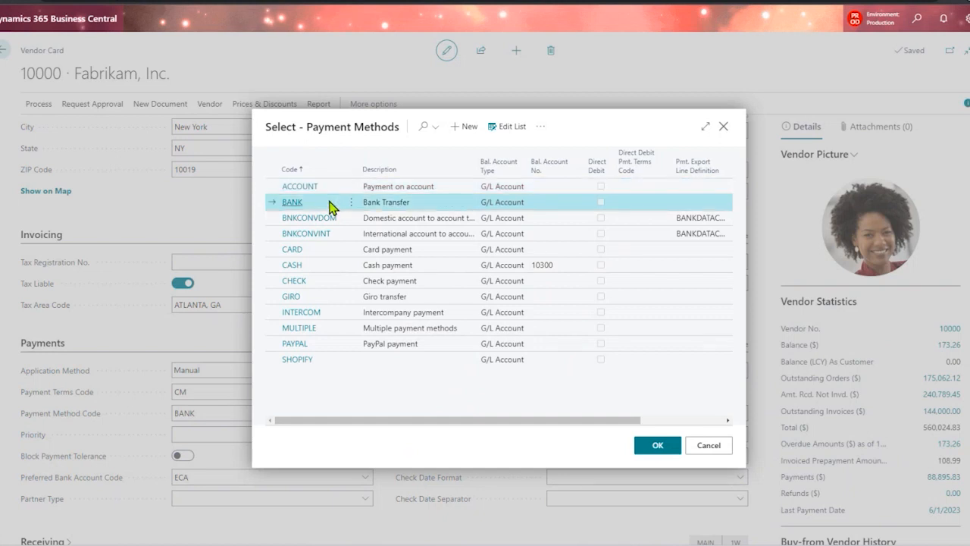
pyautogui.click(337, 269)
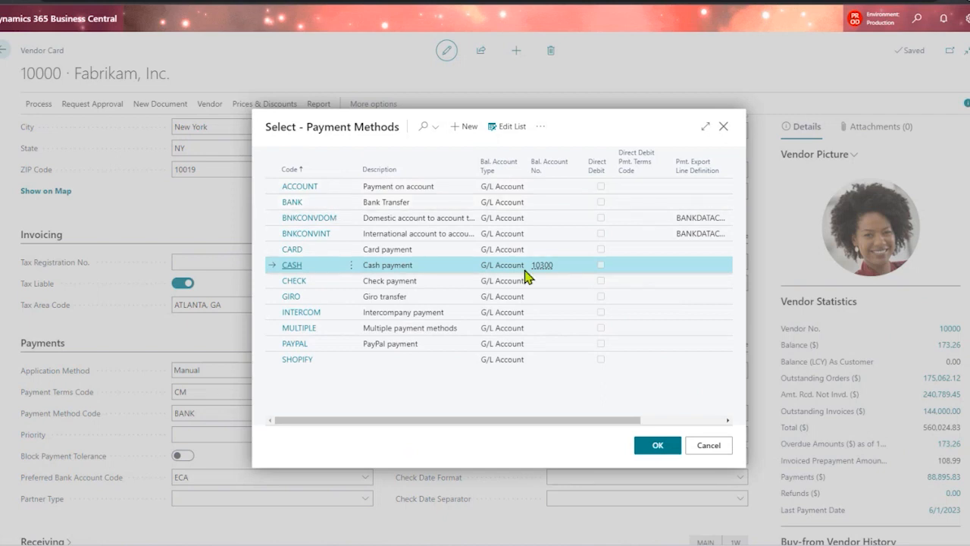
pyautogui.click(723, 127)
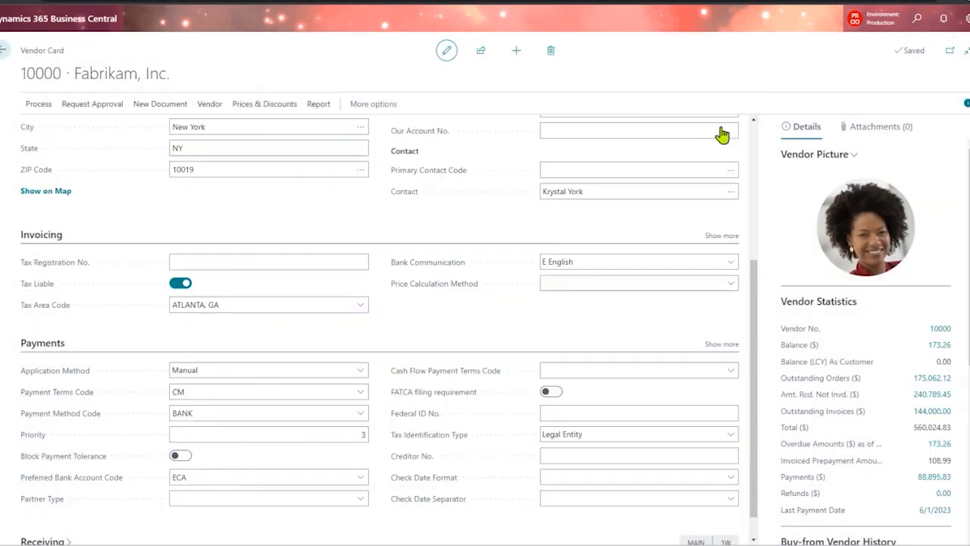
# - Set the vendor's payment Priority to 1 and check the description of Block Payment Tolerance
pyautogui.click(345, 432)
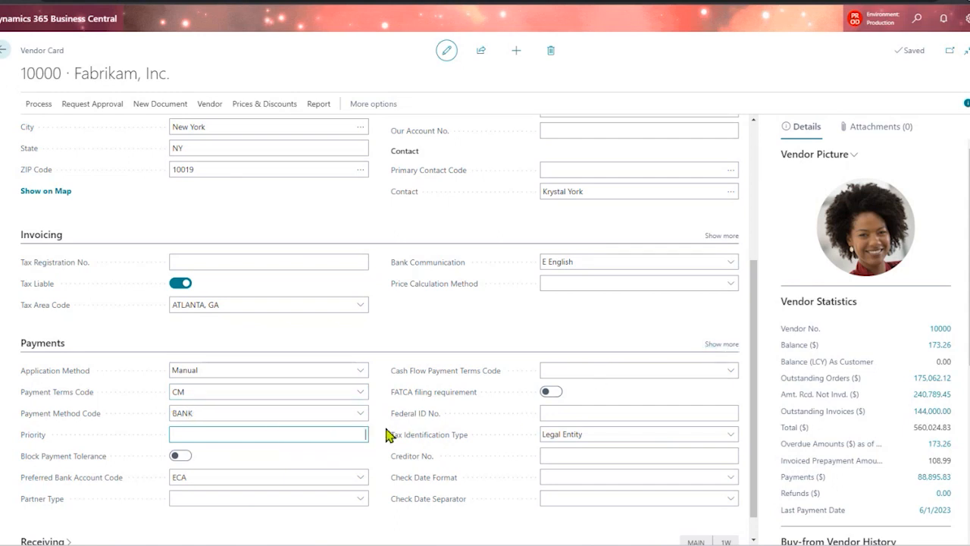
pyautogui.press('Tab')
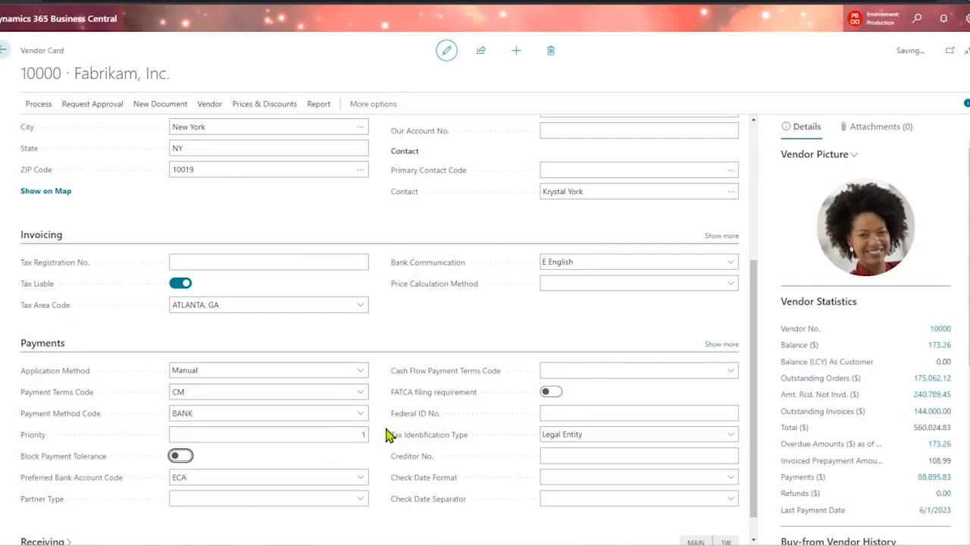
pyautogui.moveTo(106, 464)
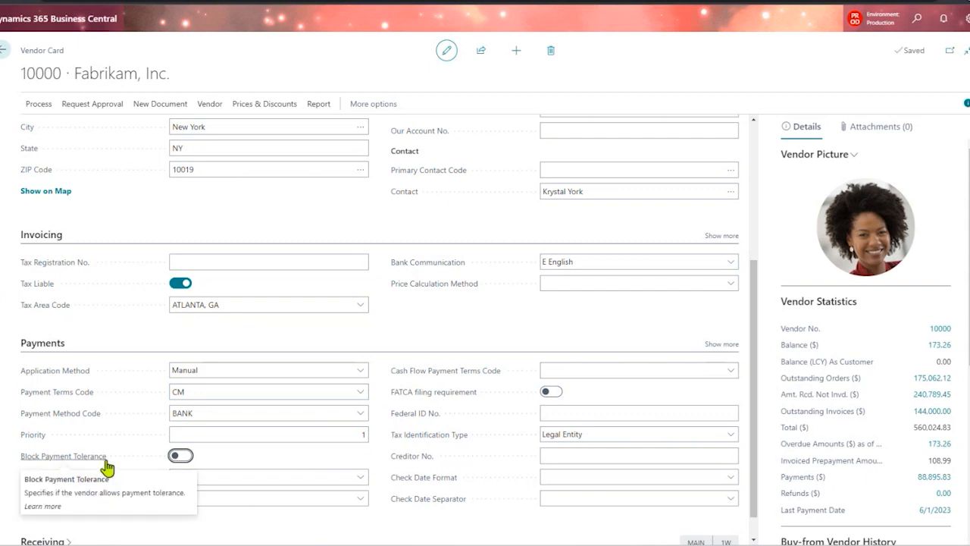
# - Open the ECA bank account card for editing from the full list of the vendor's preferred bank accounts
pyautogui.click(219, 476)
pyautogui.click(219, 478)
pyautogui.click(359, 480)
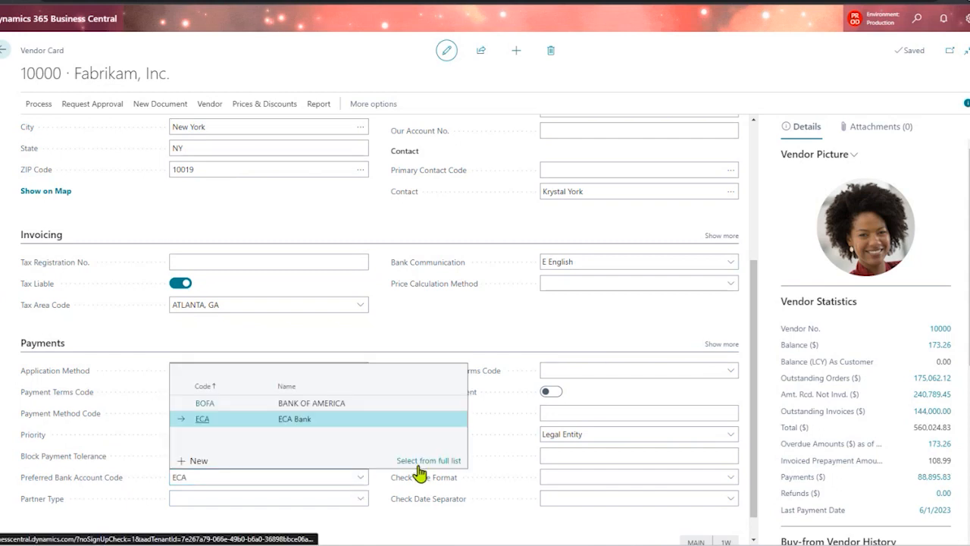
pyautogui.click(415, 460)
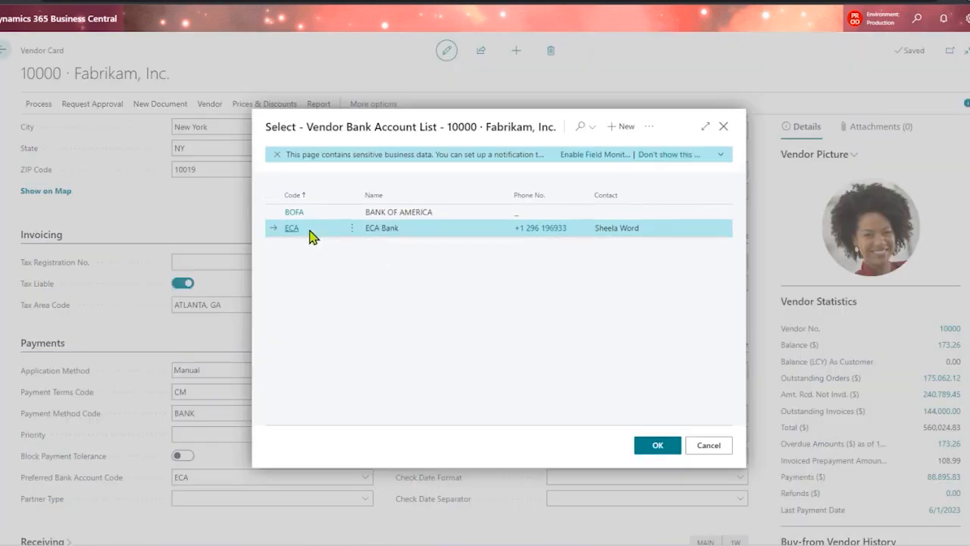
pyautogui.click(649, 127)
pyautogui.moveTo(652, 149)
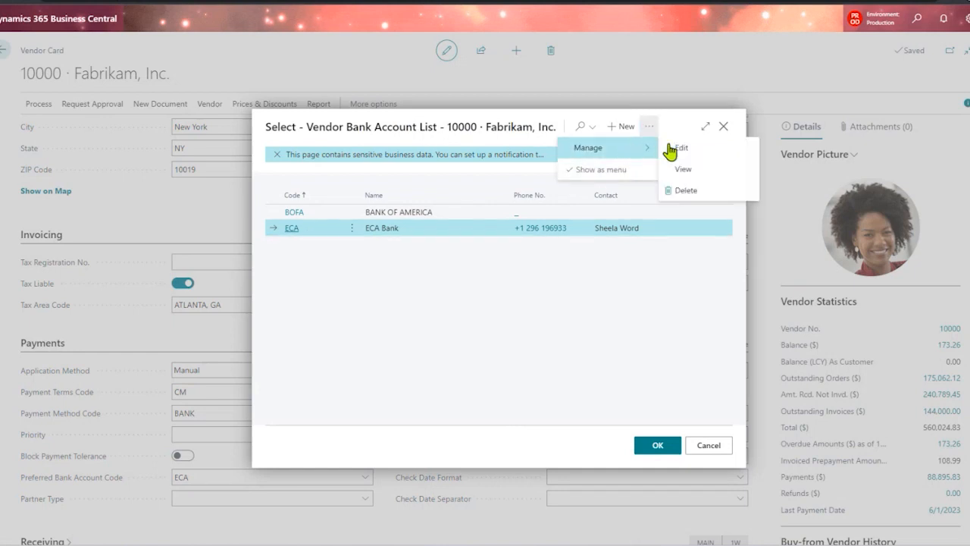
pyautogui.click(686, 147)
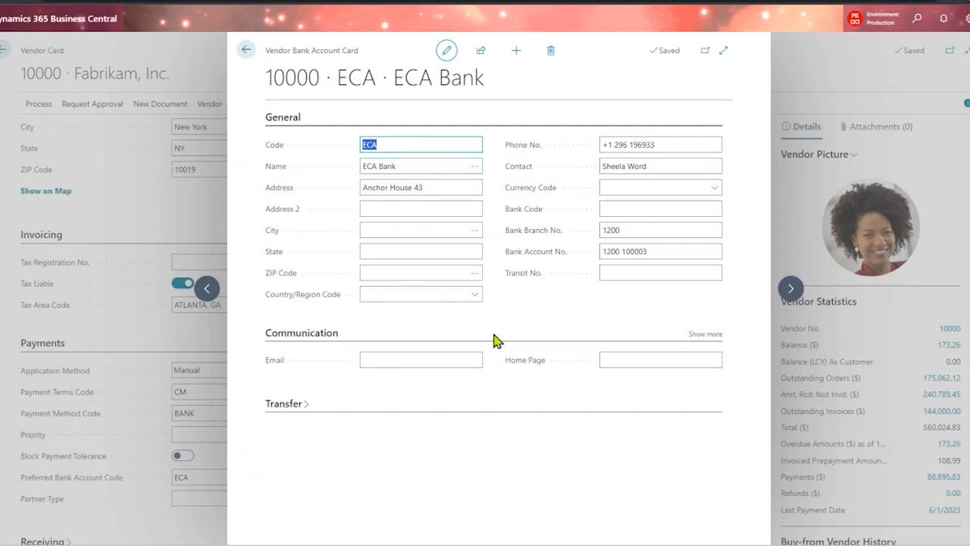
# - Examine the ECA account's Transfer settings, including the Bank Clearing Standard choices, and return to the vendor card without changing anything
pyautogui.click(307, 410)
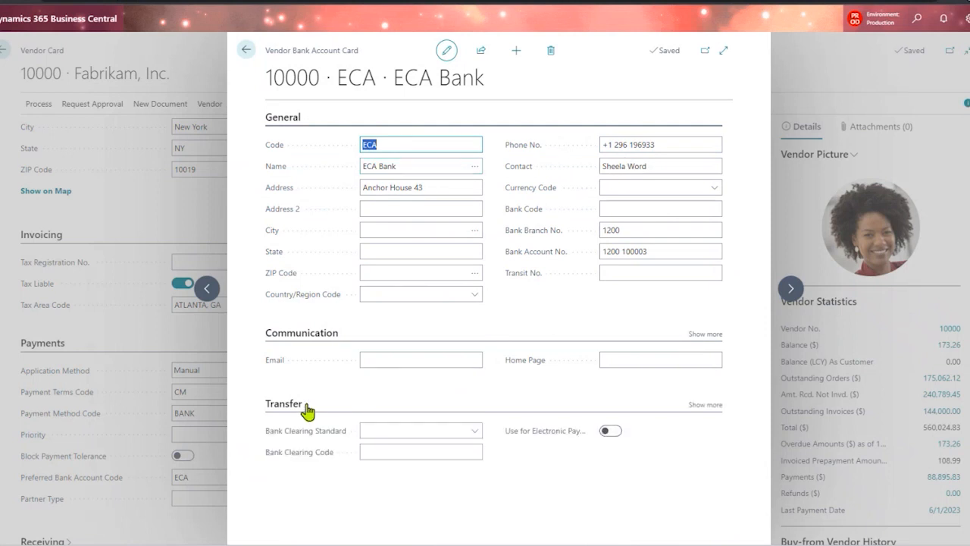
pyautogui.click(372, 431)
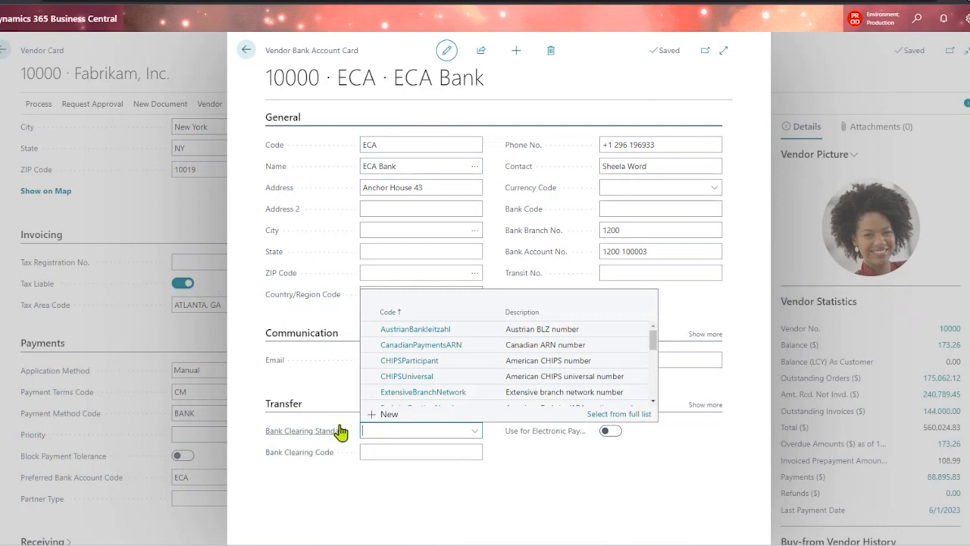
pyautogui.click(392, 514)
pyautogui.moveTo(554, 441)
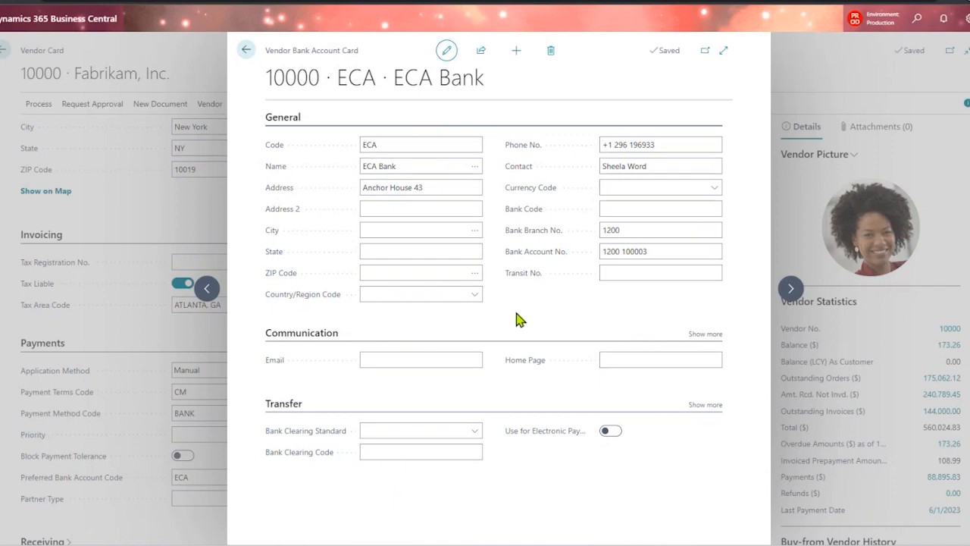
pyautogui.click(246, 49)
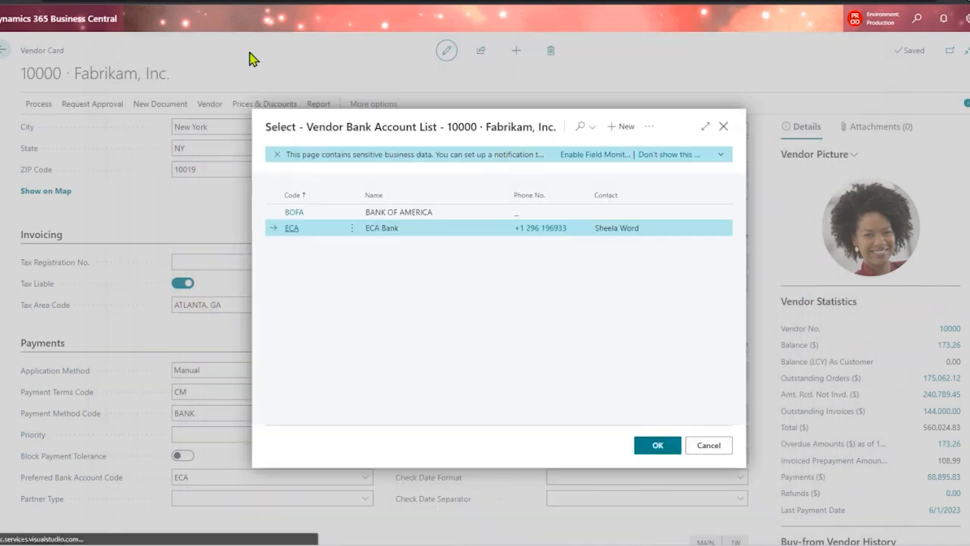
pyautogui.click(723, 126)
# - Open the purchase prices set up for the Fabrikam vendor and expand the price list lines to full-page view
pyautogui.moveTo(755, 294); pyautogui.dragTo(756, 129)
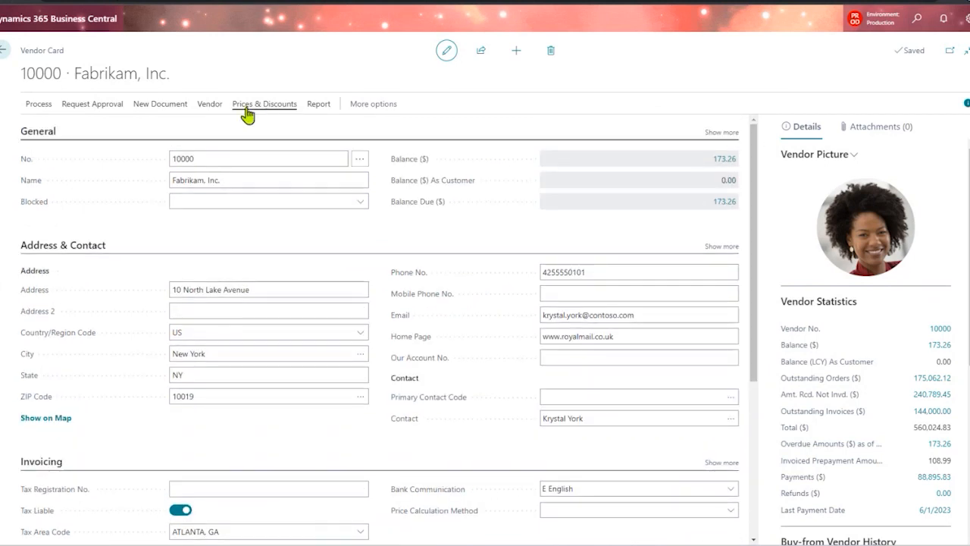
pyautogui.click(247, 115)
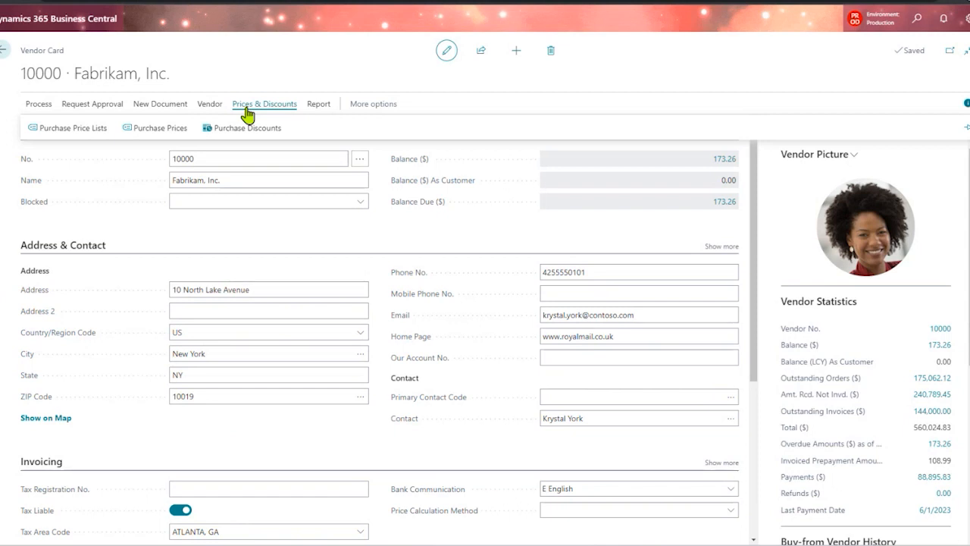
pyautogui.click(171, 135)
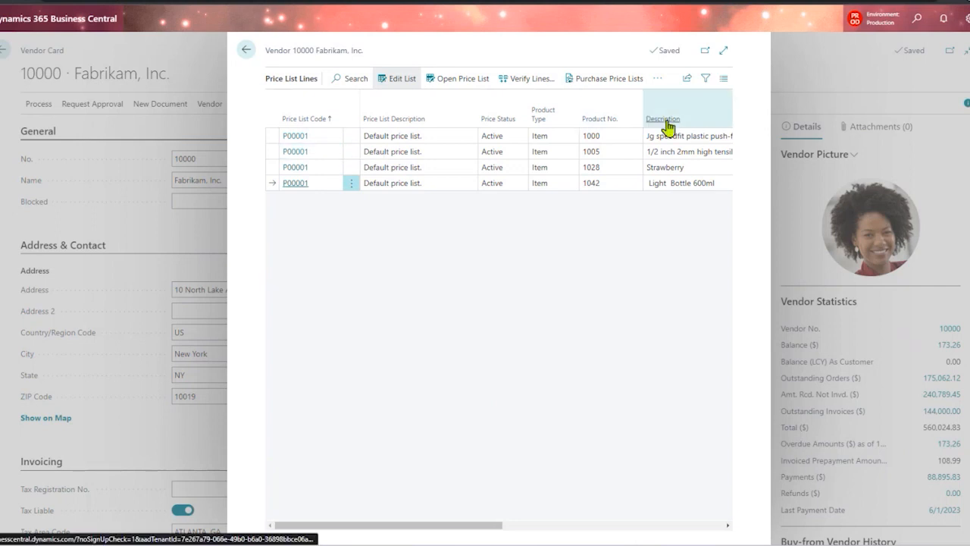
pyautogui.click(722, 52)
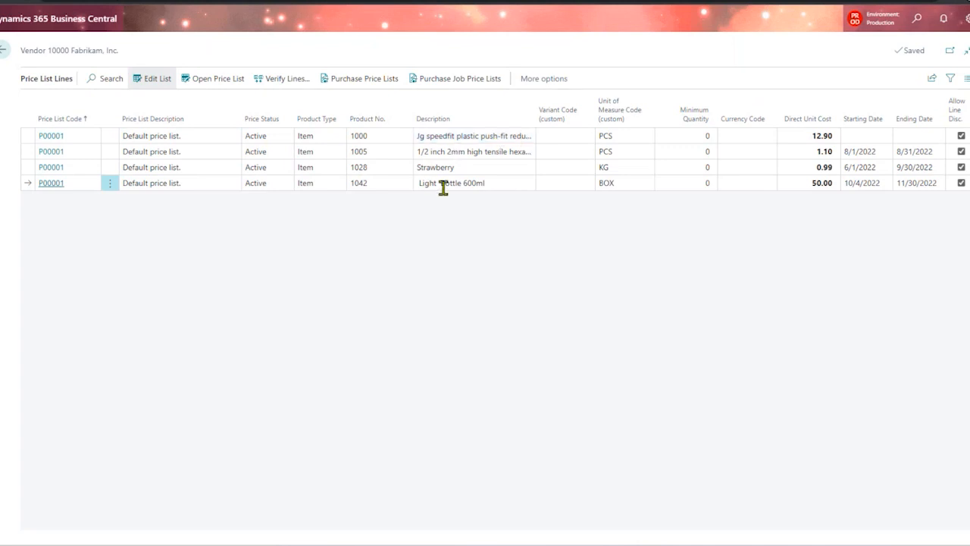
# - Open price list P00001 from the item 1000 line and assign it to the vendor Wide World Importers
pyautogui.click(383, 141)
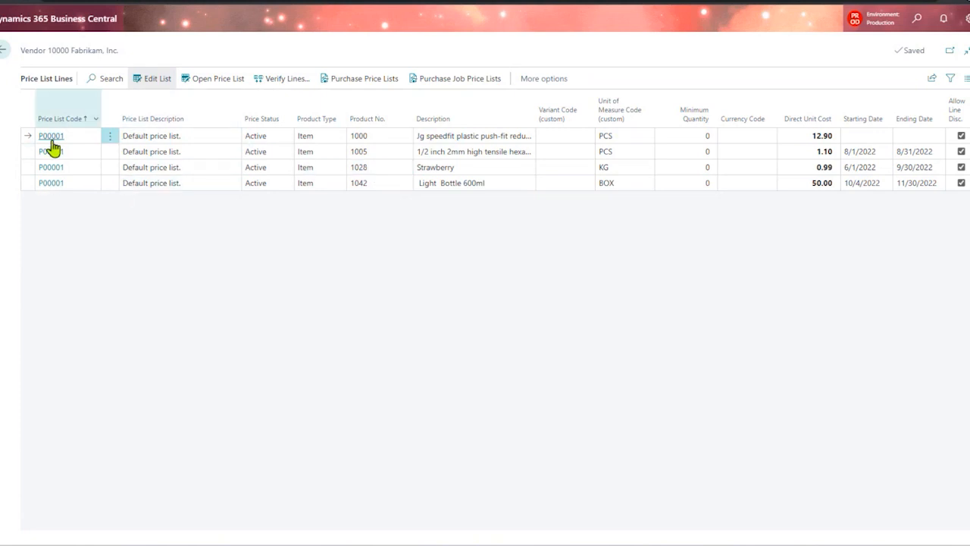
pyautogui.click(218, 80)
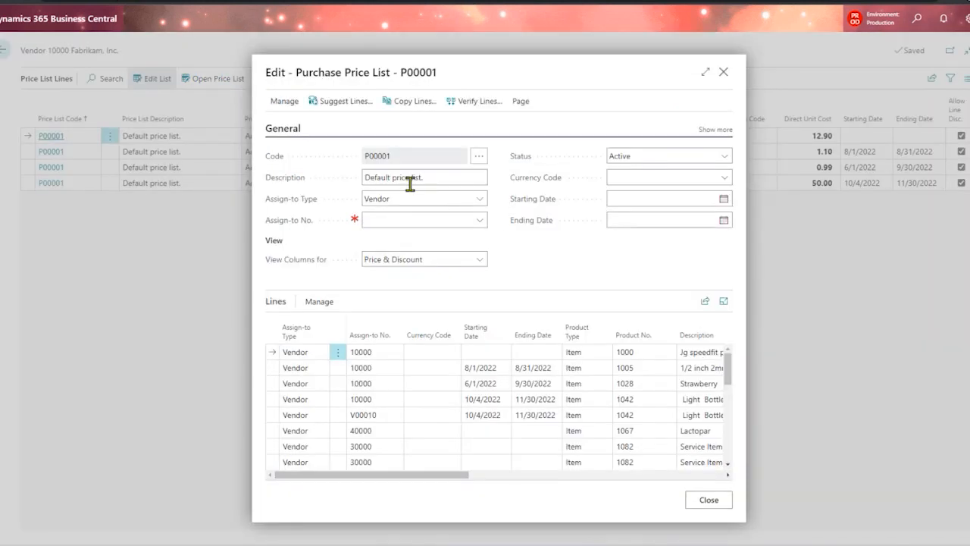
pyautogui.click(482, 220)
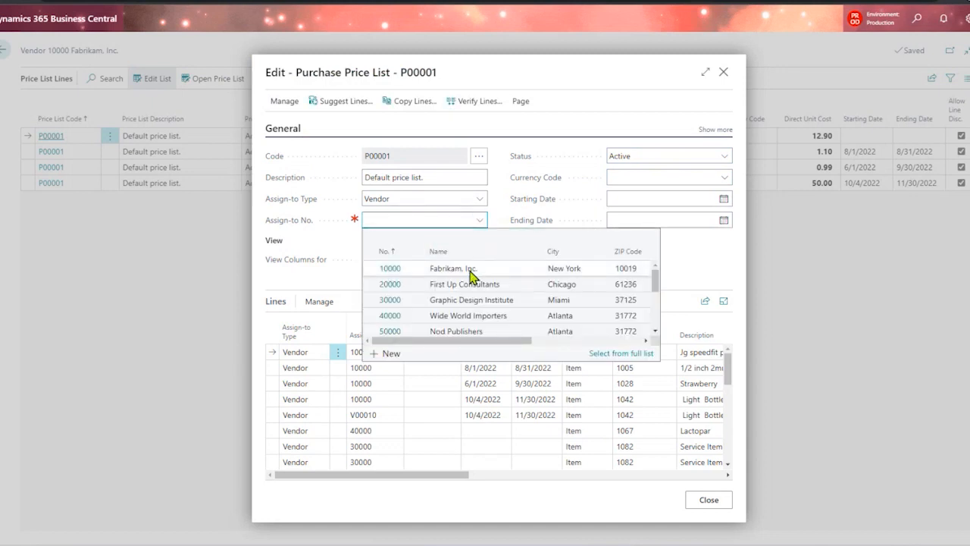
pyautogui.click(467, 316)
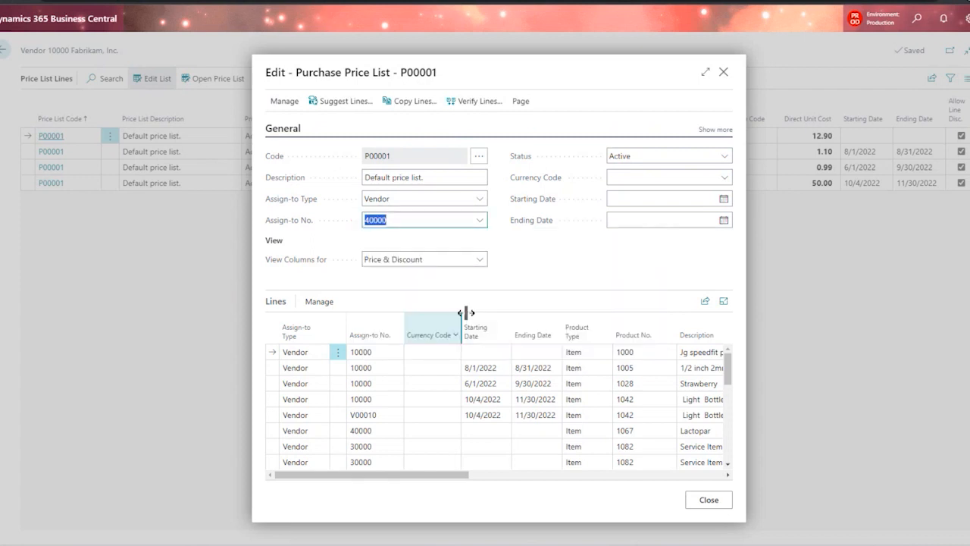
# - Examine the enlarged price list's lines and its code's number series, then close the price list without choosing a series
pyautogui.click(705, 73)
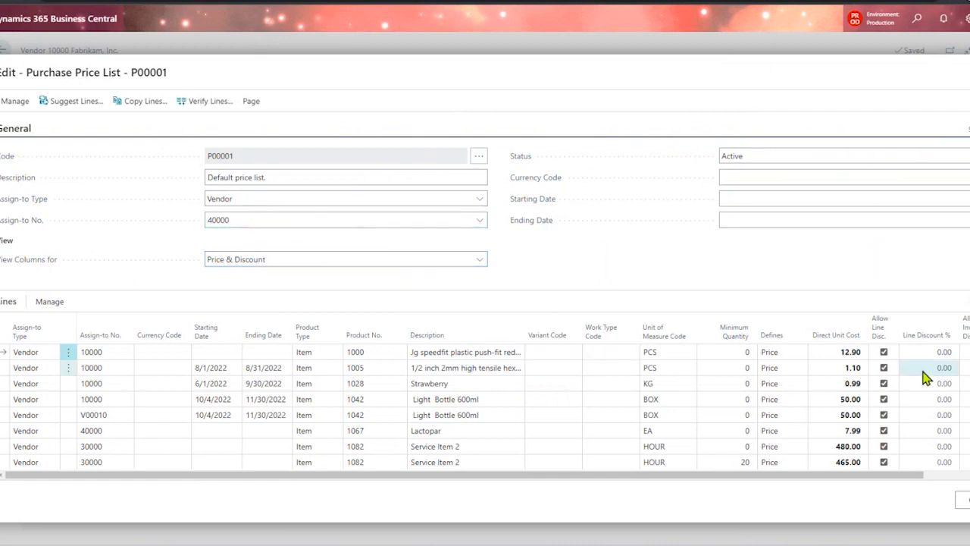
pyautogui.click(290, 219)
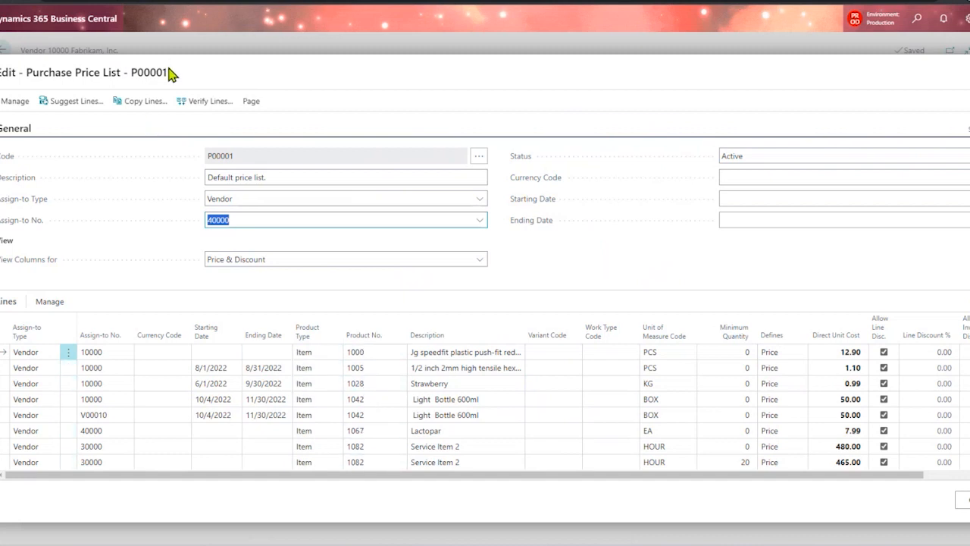
pyautogui.moveTo(171, 72); pyautogui.dragTo(132, 73)
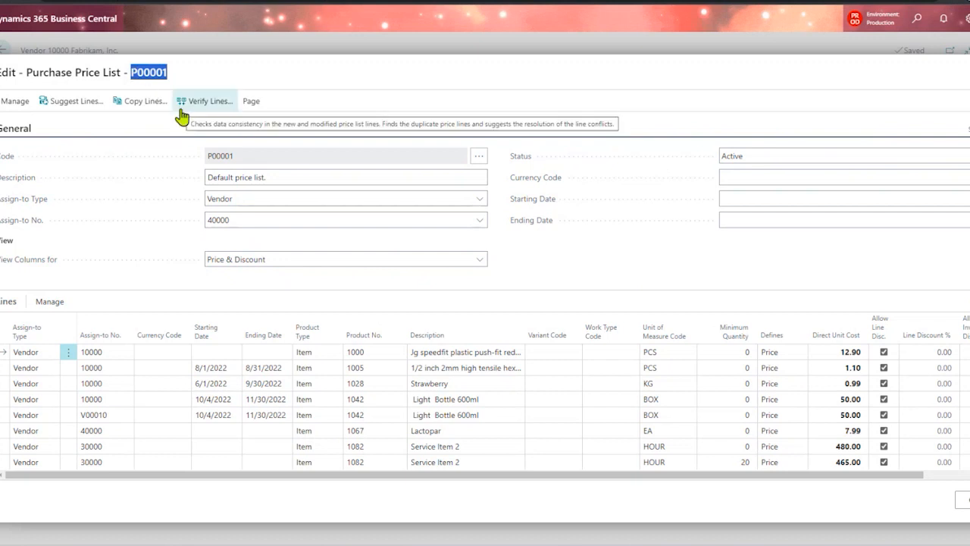
pyautogui.click(480, 161)
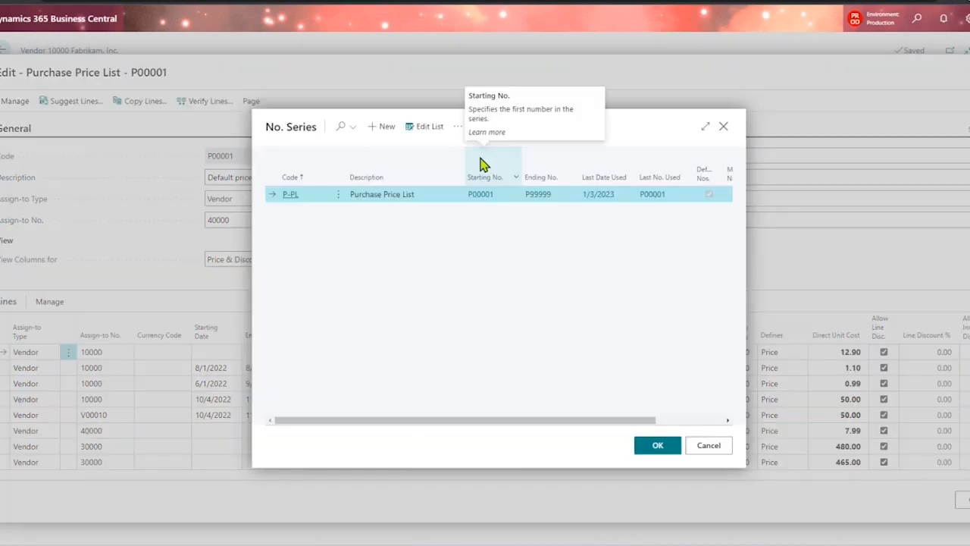
pyautogui.click(713, 447)
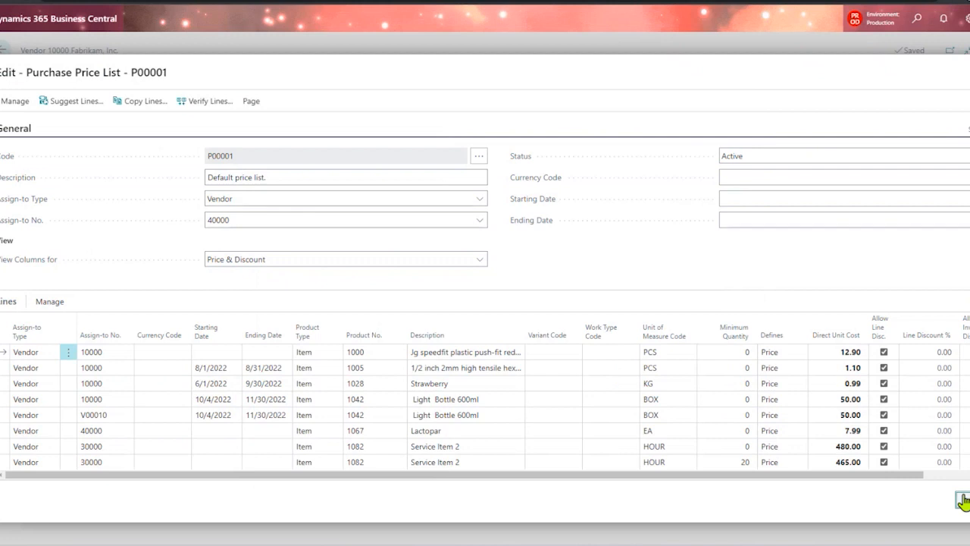
pyautogui.click(964, 500)
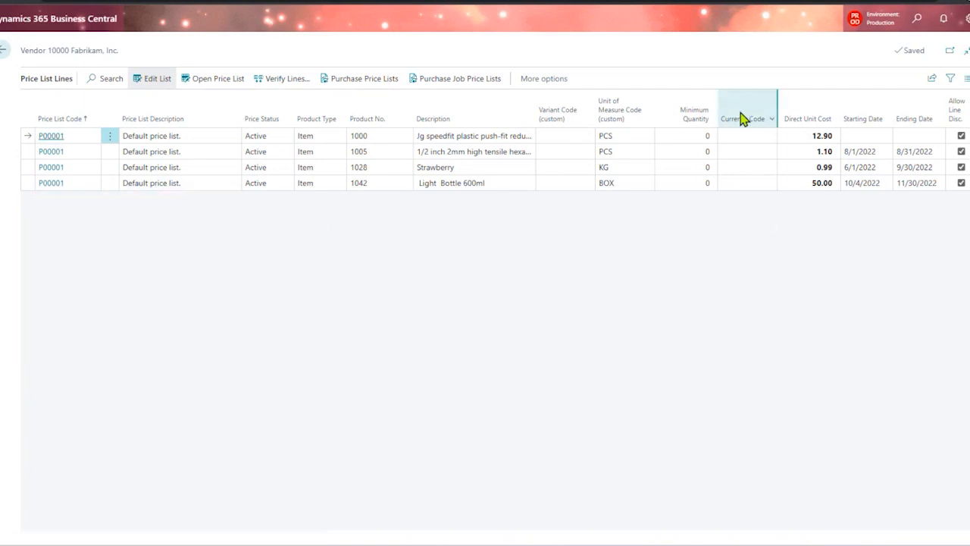
# - Check the Light Bottle 600ml line's unit of measure and direct unit cost, and open its item units of measure
pyautogui.click(486, 185)
pyautogui.click(599, 183)
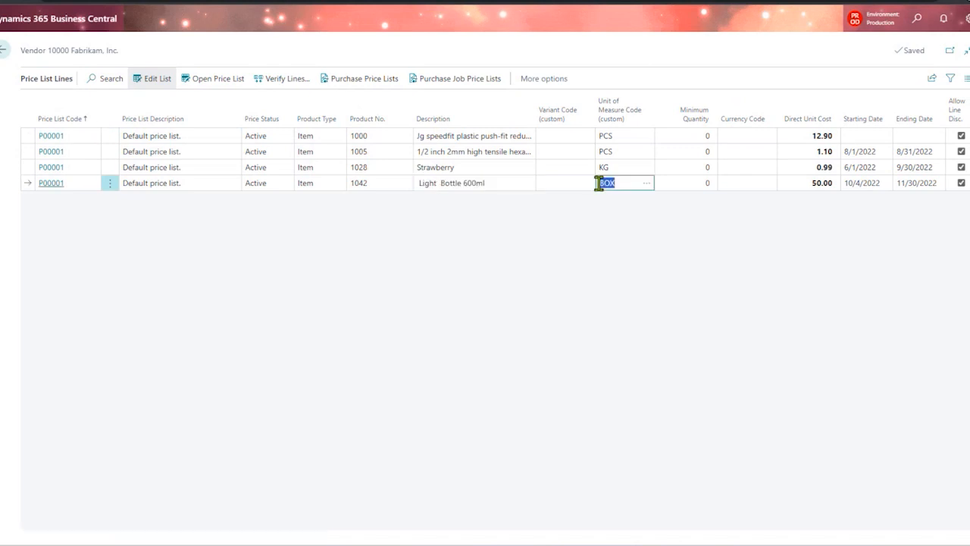
pyautogui.click(800, 186)
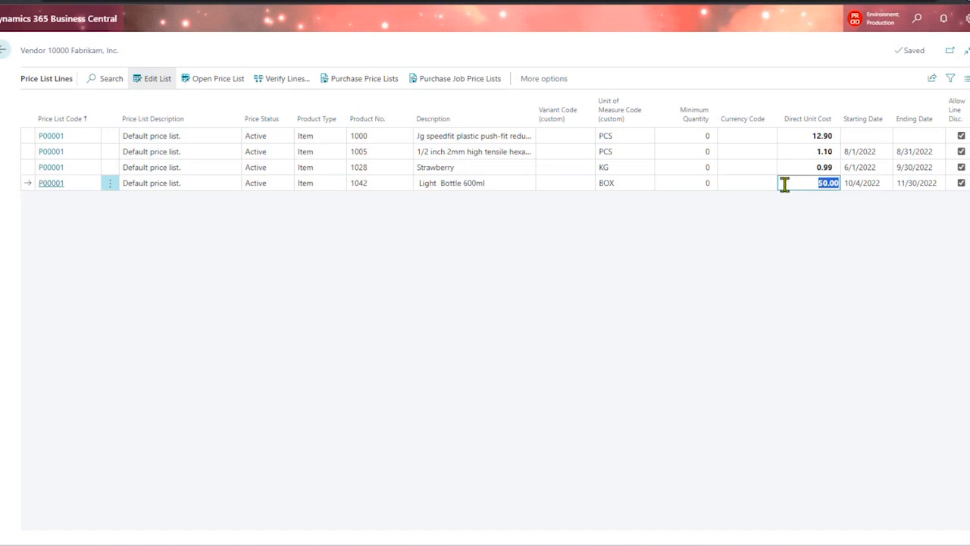
pyautogui.click(645, 186)
pyautogui.click(651, 186)
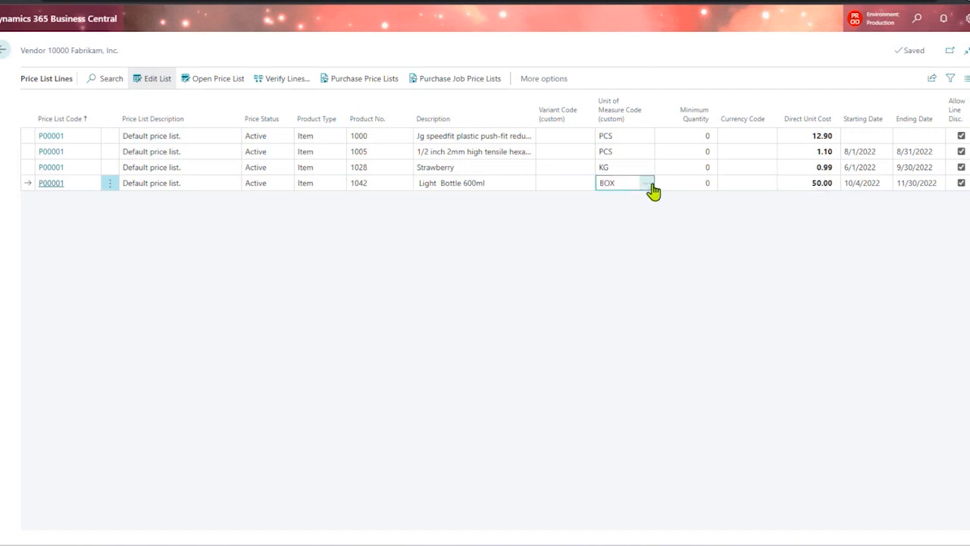
pyautogui.click(650, 184)
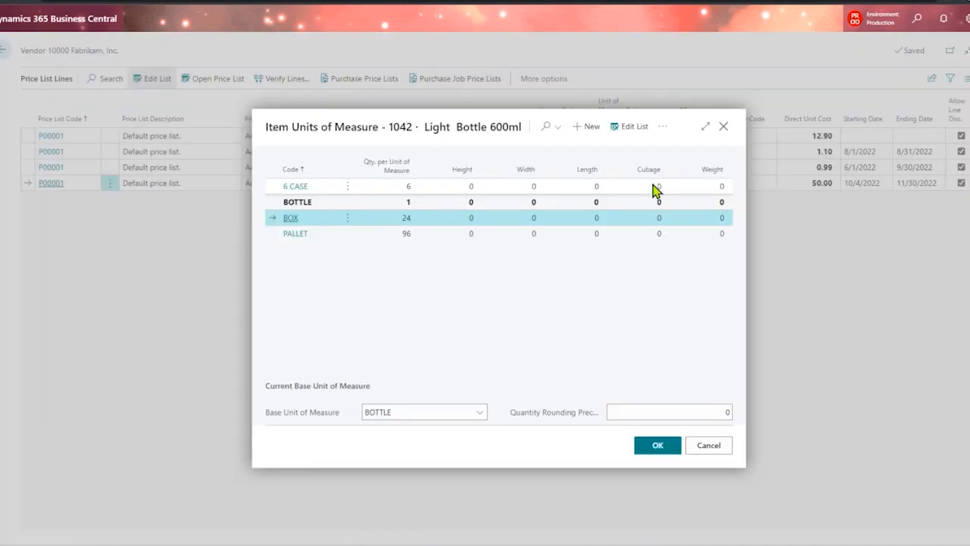
# - Compare the quantities per unit of measure for 6 CASE, BOTTLE, BOX and PALLET, and close the list without choosing another unit
pyautogui.click(332, 191)
pyautogui.click(324, 220)
pyautogui.click(318, 205)
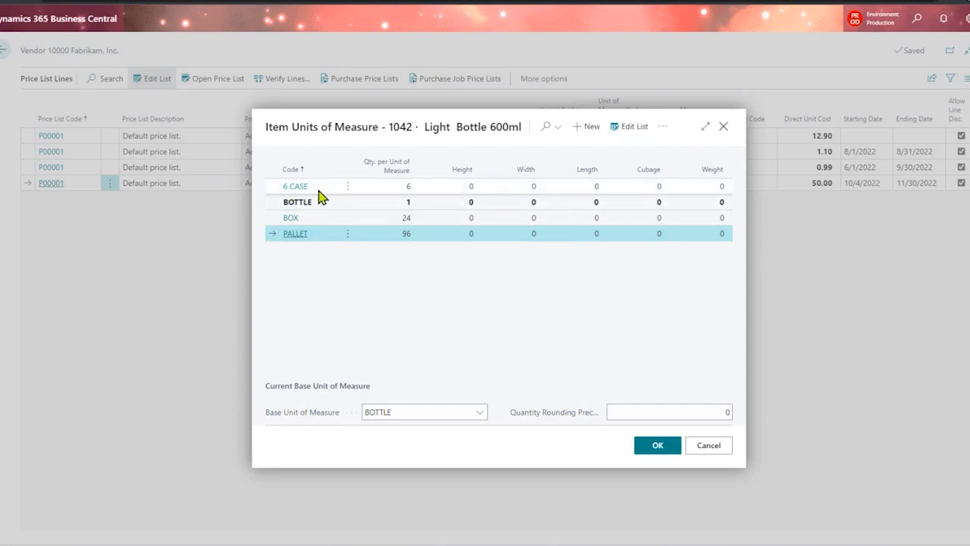
pyautogui.click(321, 194)
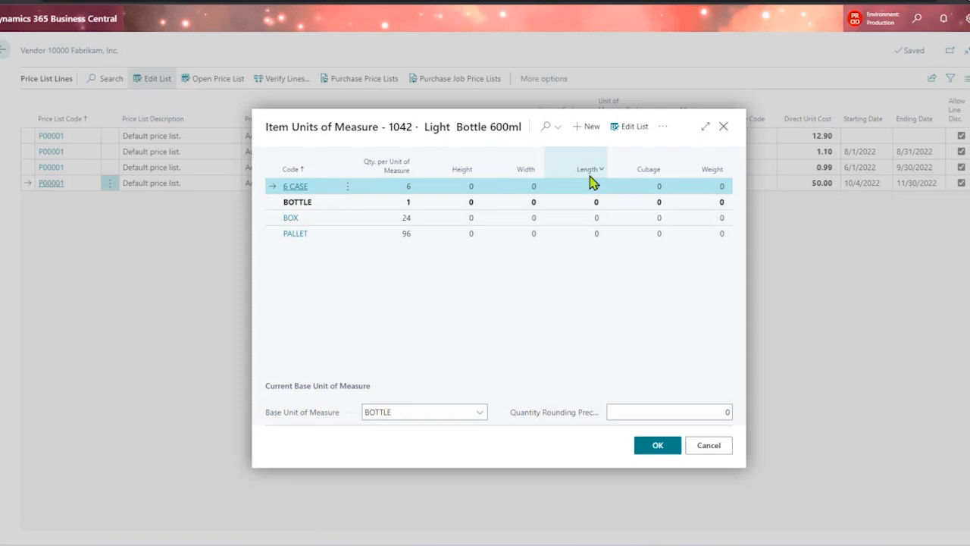
pyautogui.moveTo(591, 180)
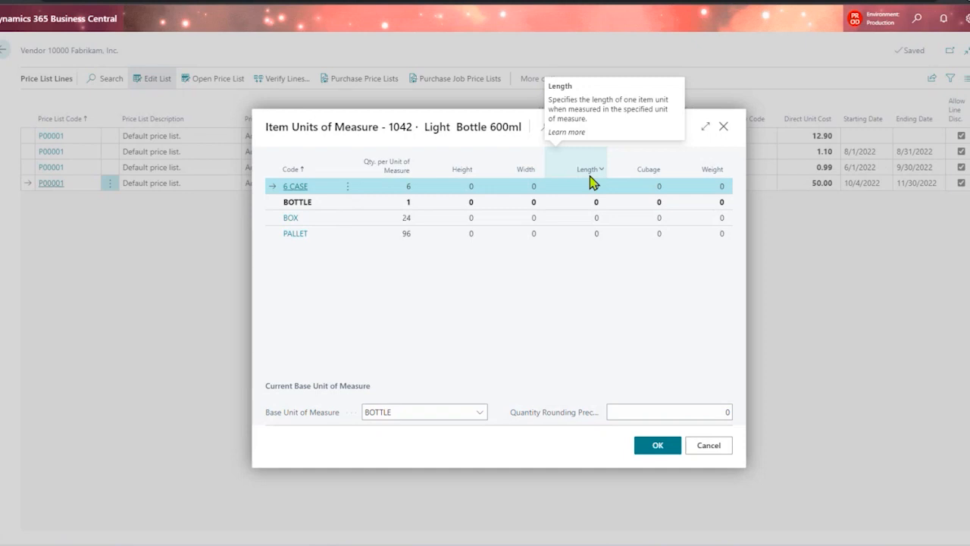
pyautogui.click(340, 221)
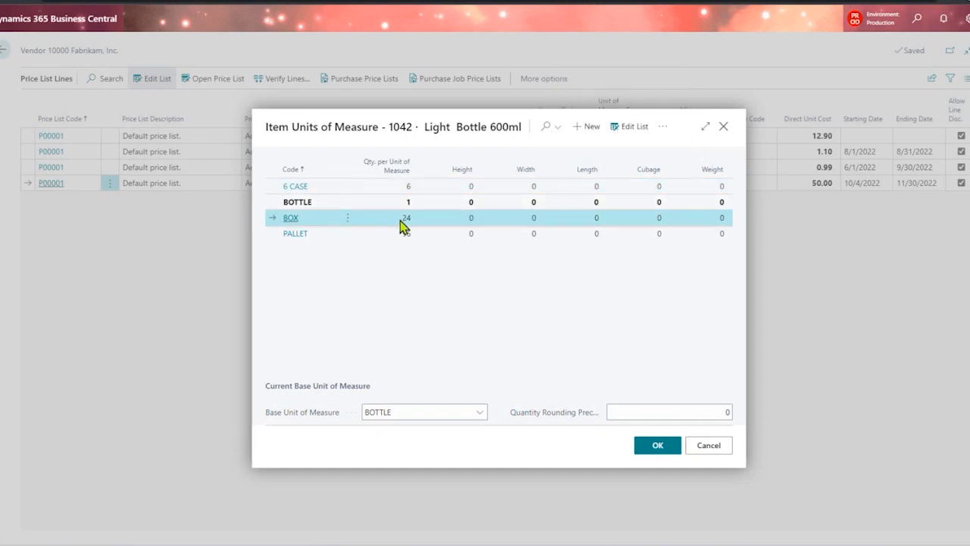
pyautogui.click(408, 221)
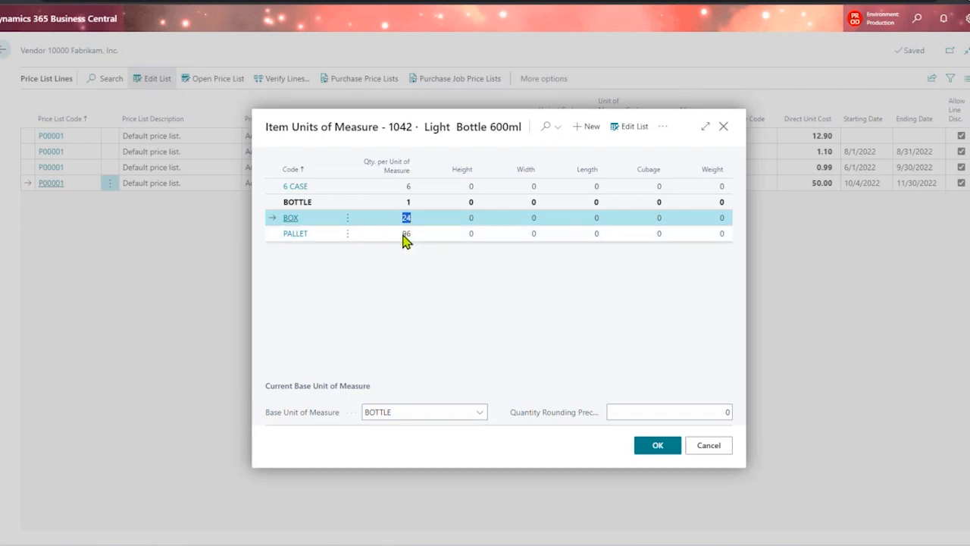
pyautogui.click(404, 238)
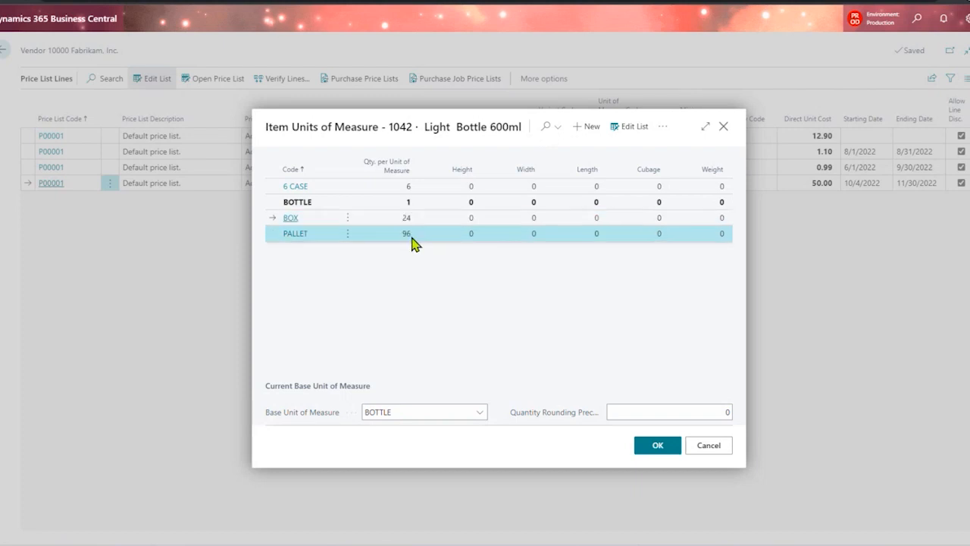
pyautogui.moveTo(407, 236); pyautogui.dragTo(416, 236)
pyautogui.click(724, 127)
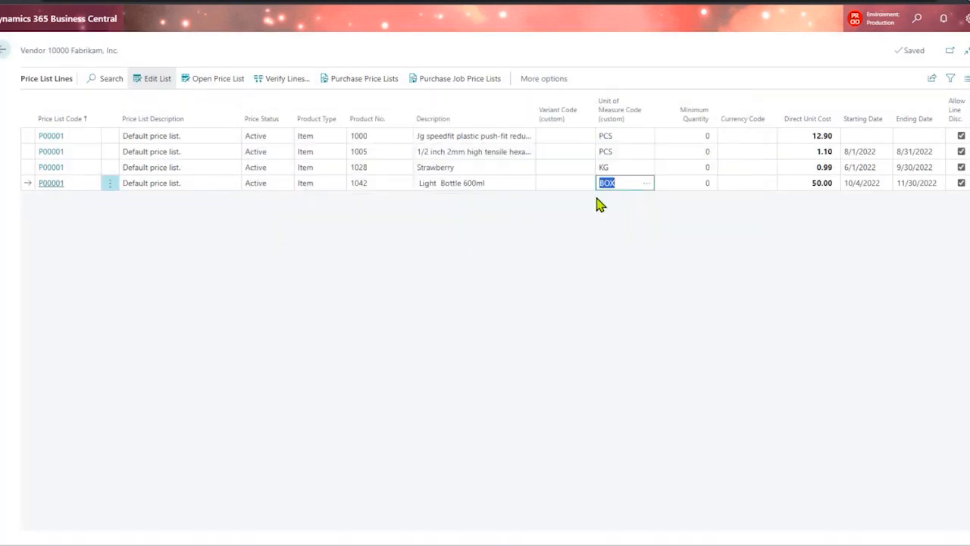
# - Compare the Light Bottle 600ml line's direct unit cost with its unit of measure, and return to the vendor card
pyautogui.click(803, 183)
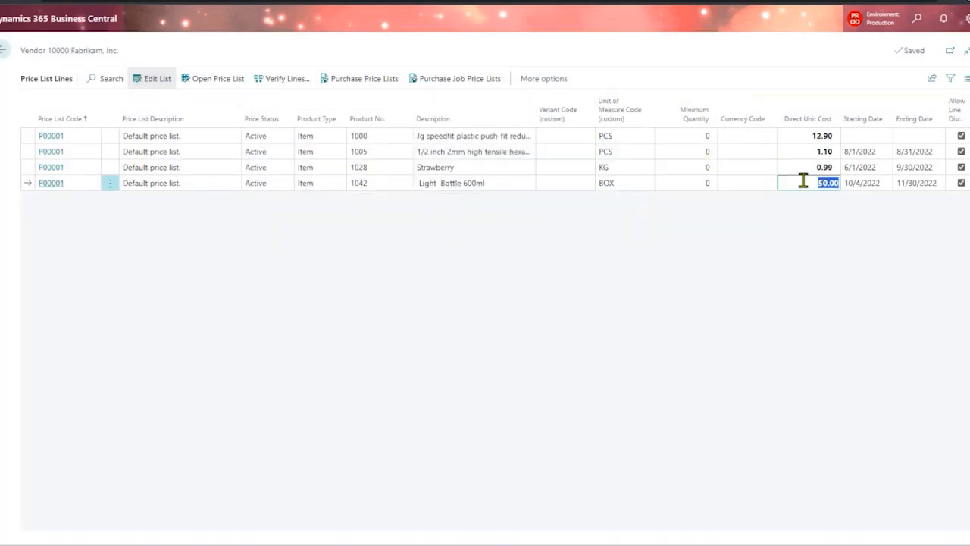
pyautogui.click(638, 182)
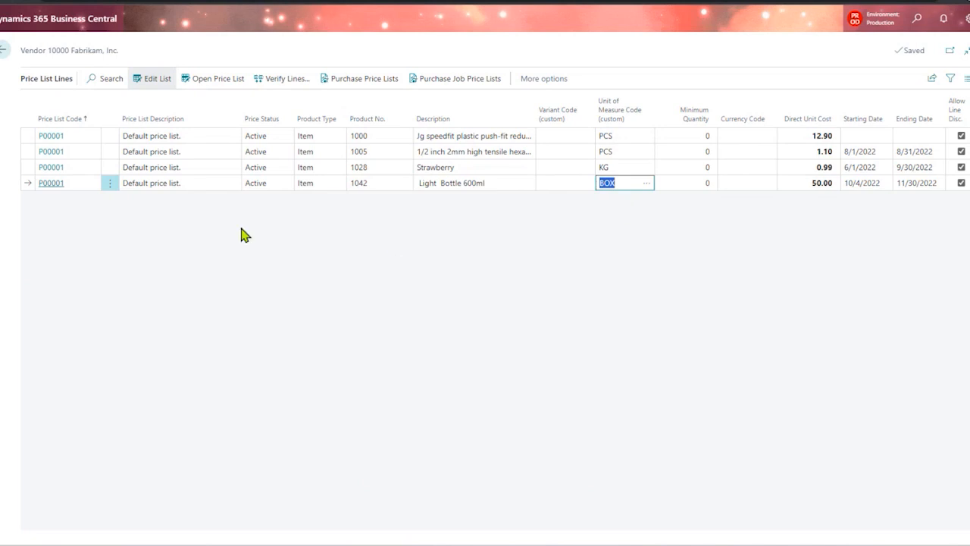
pyautogui.click(3, 53)
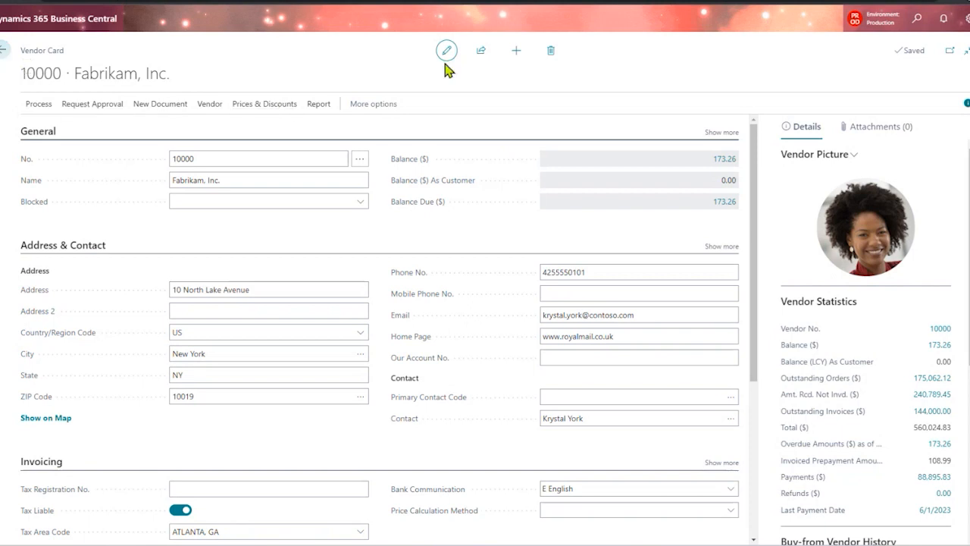
# - Search for "purchase qu" and open the Purchase Quotes list
pyautogui.click(917, 21)
pyautogui.write('pur')
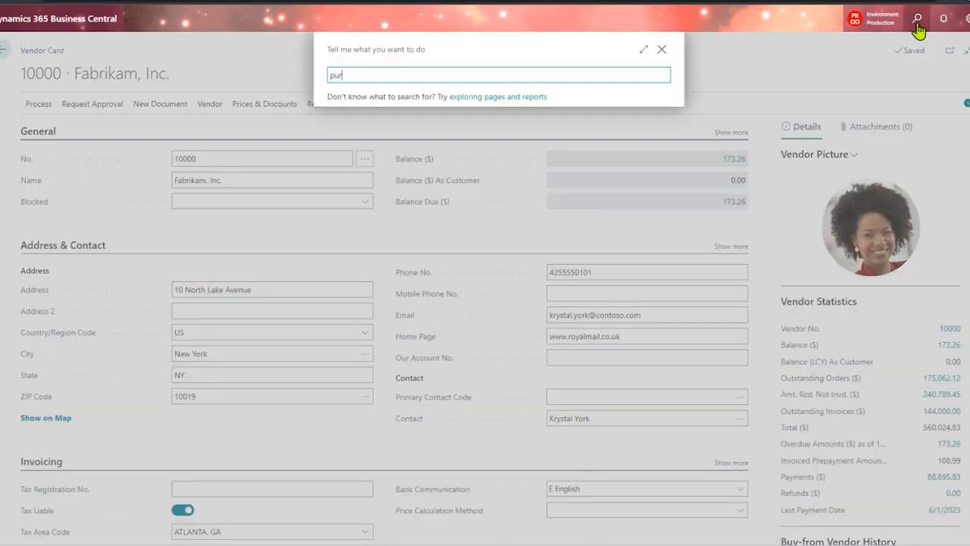
pyautogui.write('chase order')
pyautogui.press('BackSpace')
pyautogui.press('BackSpace')
pyautogui.press('BackSpace')
pyautogui.press('BackSpace')
pyautogui.press('BackSpace')
pyautogui.write('q')
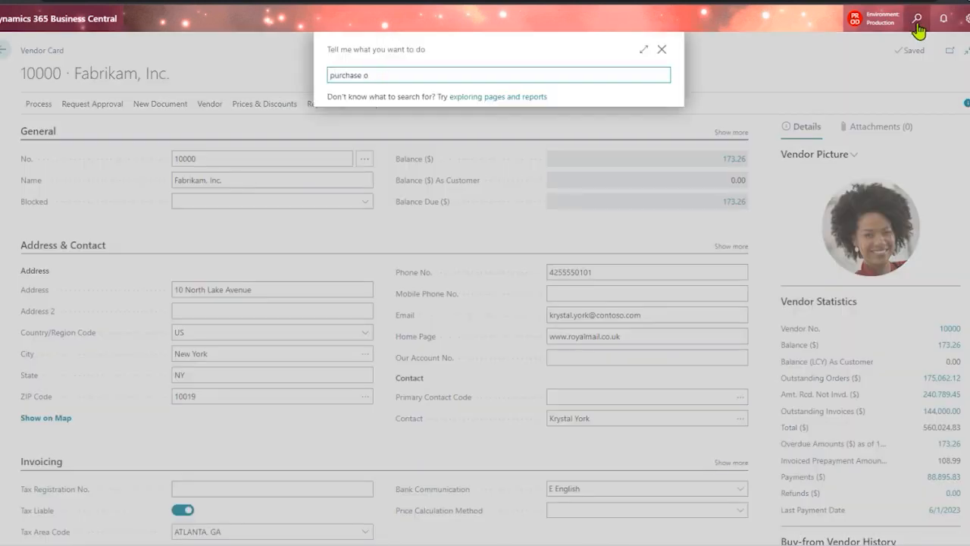
pyautogui.write('uote')
pyautogui.press('BackSpace')
pyautogui.press('BackSpace')
pyautogui.press('BackSpace')
pyautogui.press('BackSpace')
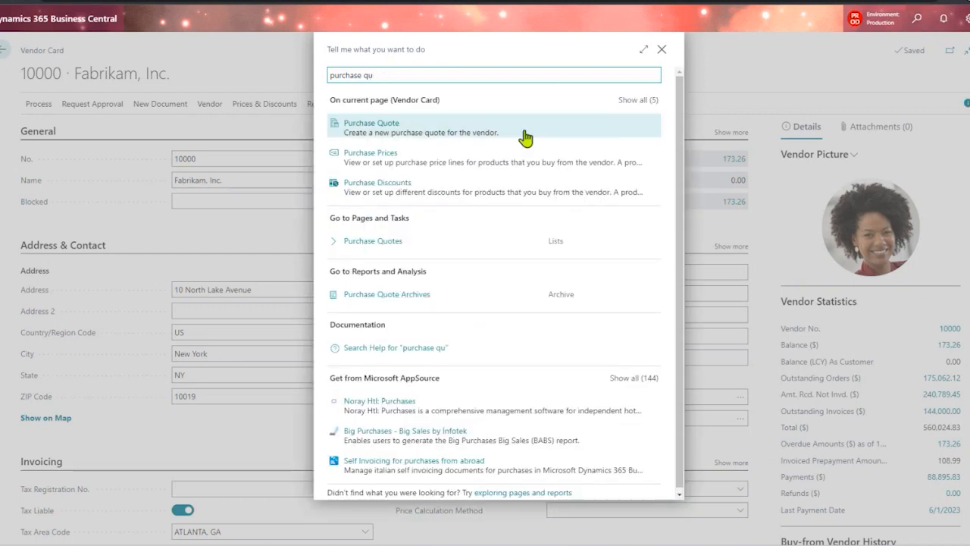
pyautogui.click(417, 256)
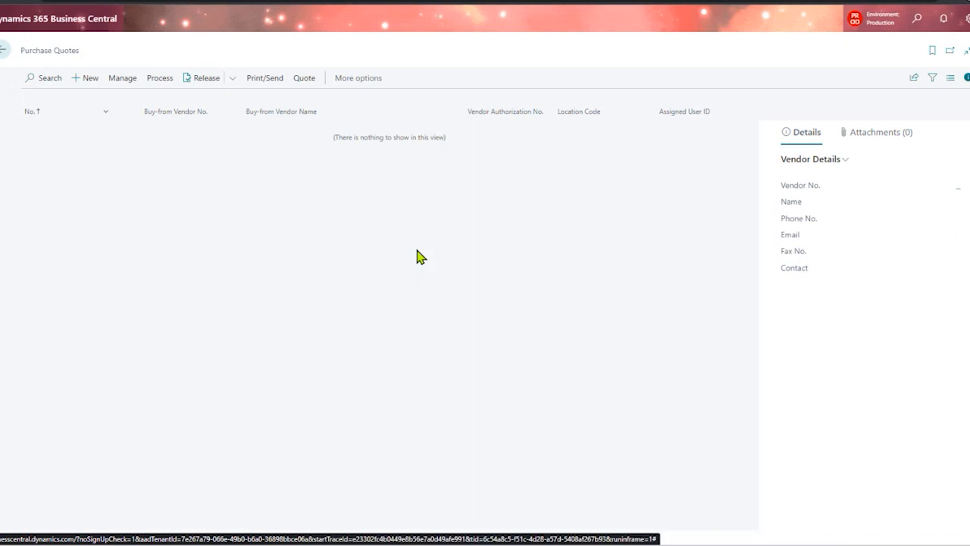
# - Create a new purchase quote for the vendor Wide World Importers
pyautogui.click(87, 80)
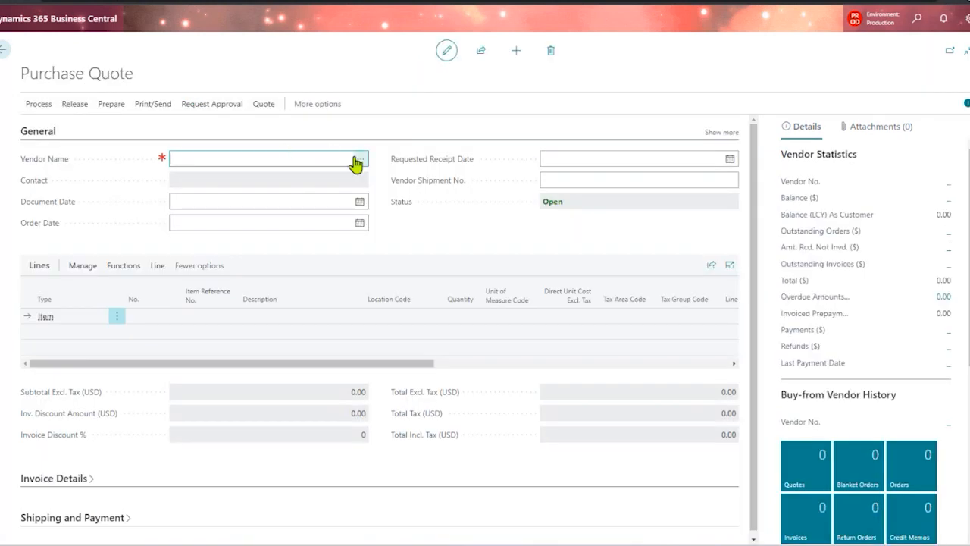
pyautogui.click(358, 161)
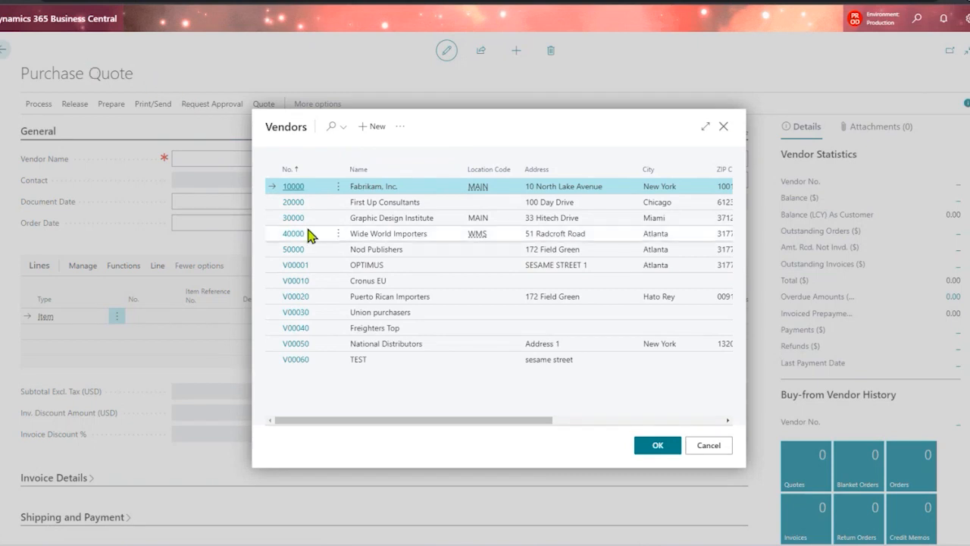
pyautogui.click(426, 235)
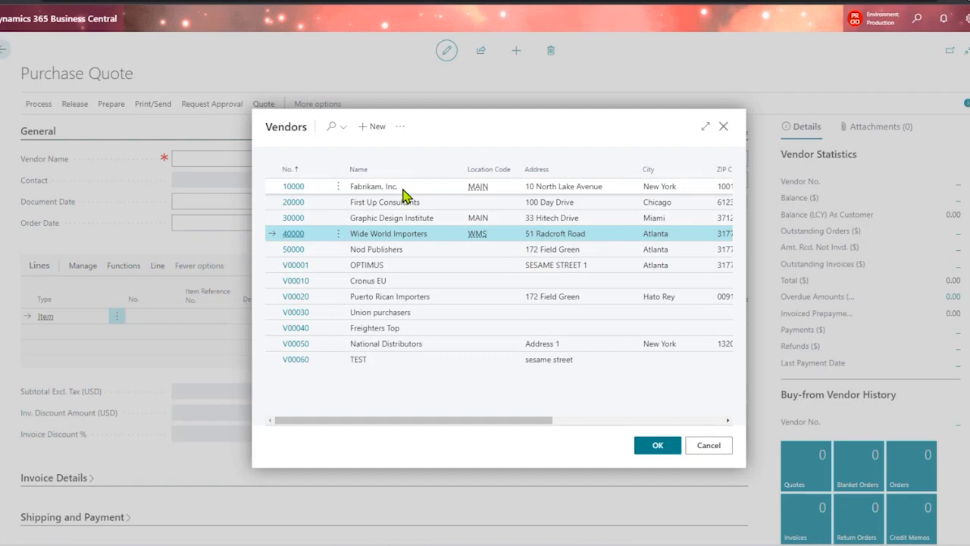
pyautogui.click(640, 450)
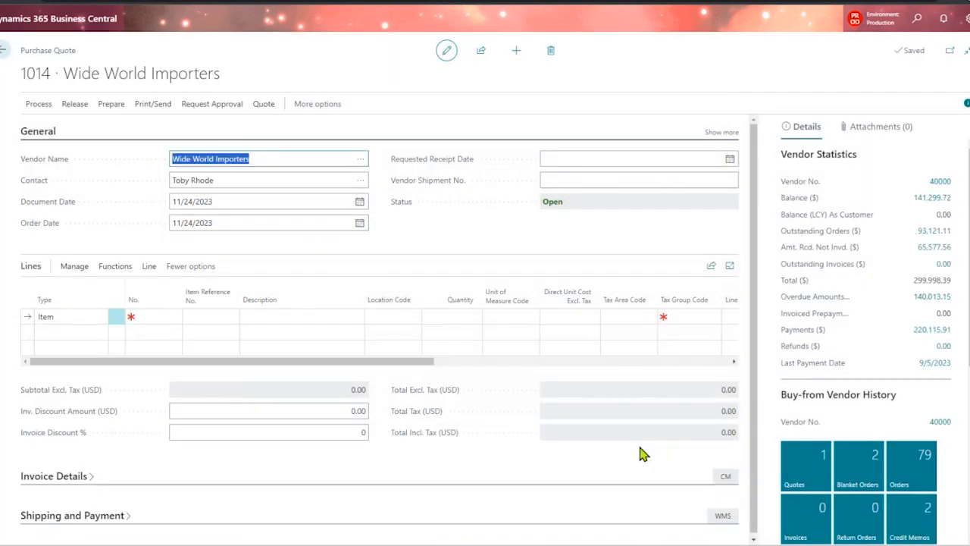
# - Examine the vendor's item references and the item numbers available for the first quote line, without choosing any
pyautogui.click(219, 319)
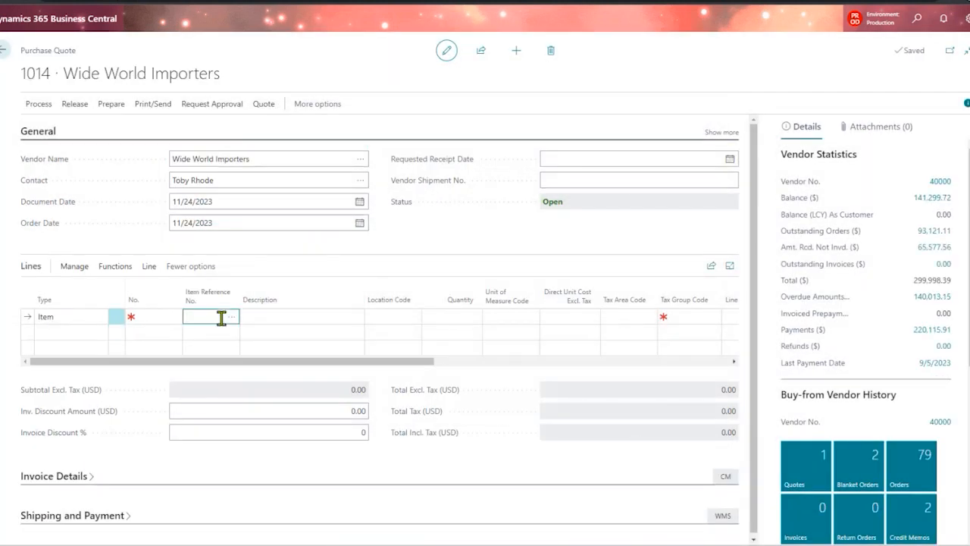
pyautogui.click(232, 322)
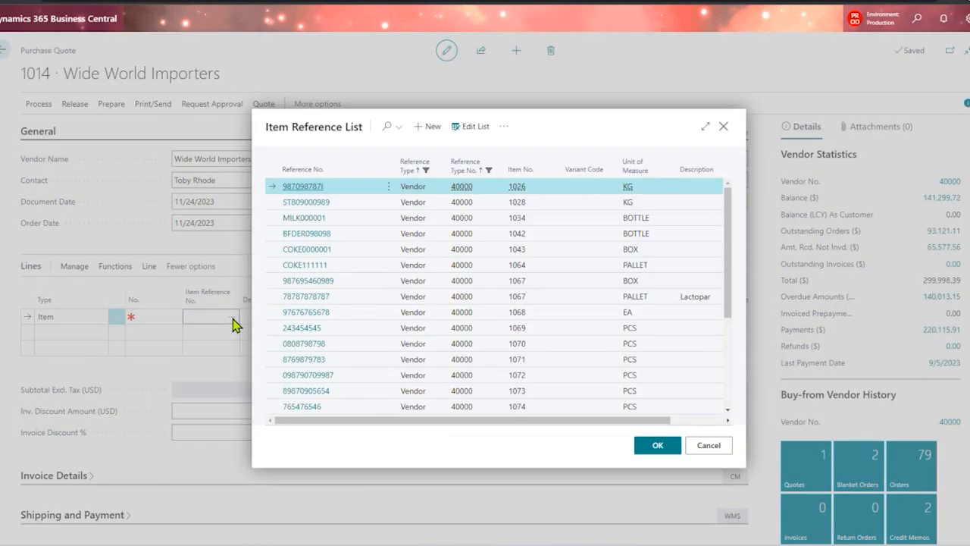
pyautogui.click(704, 127)
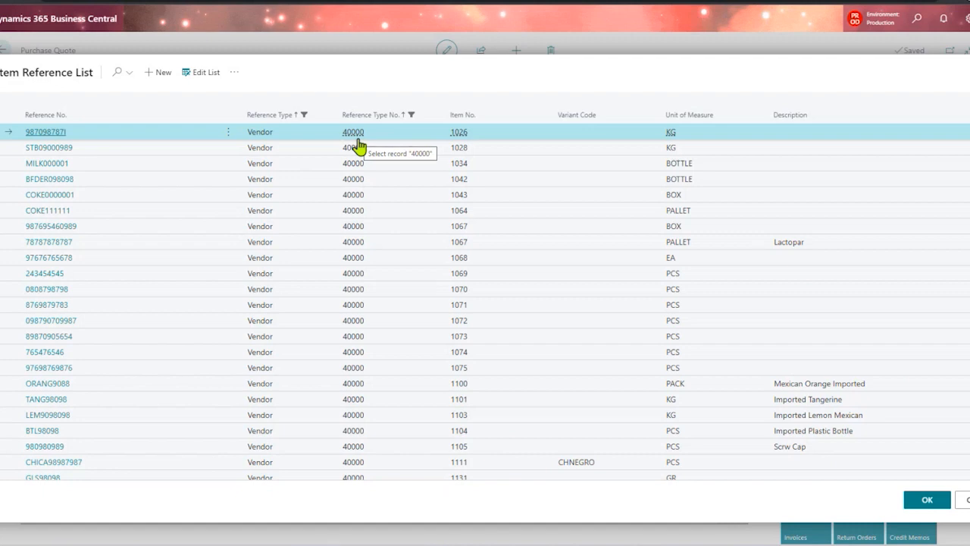
pyautogui.click(310, 198)
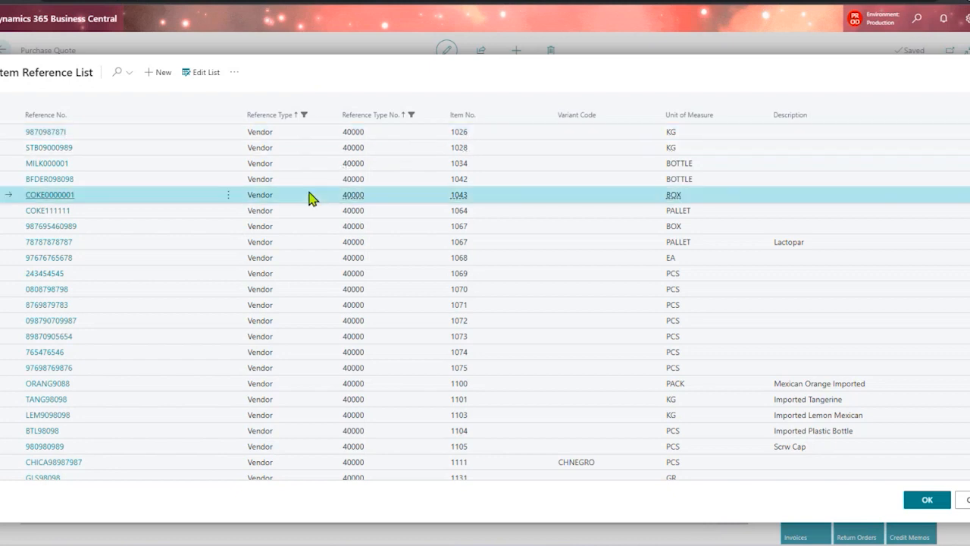
pyautogui.click(963, 501)
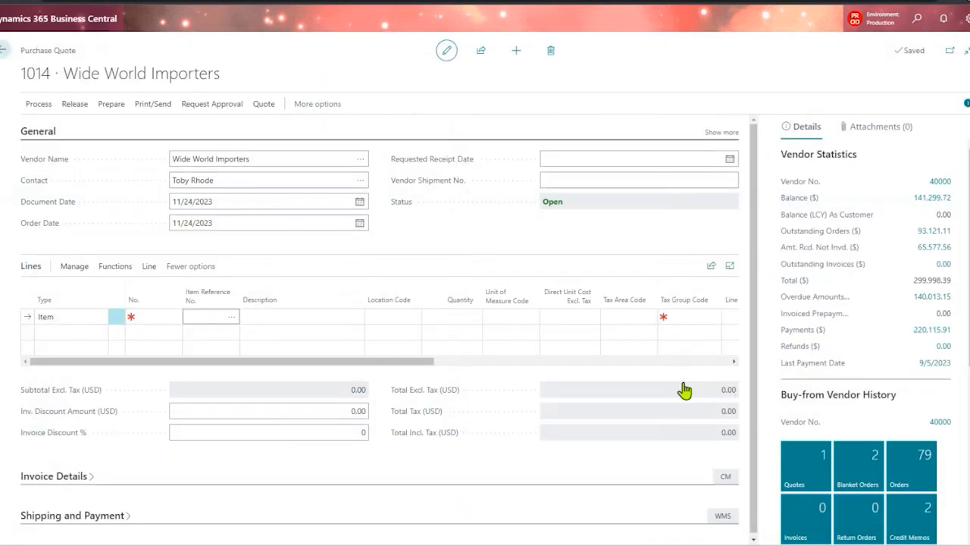
pyautogui.click(151, 317)
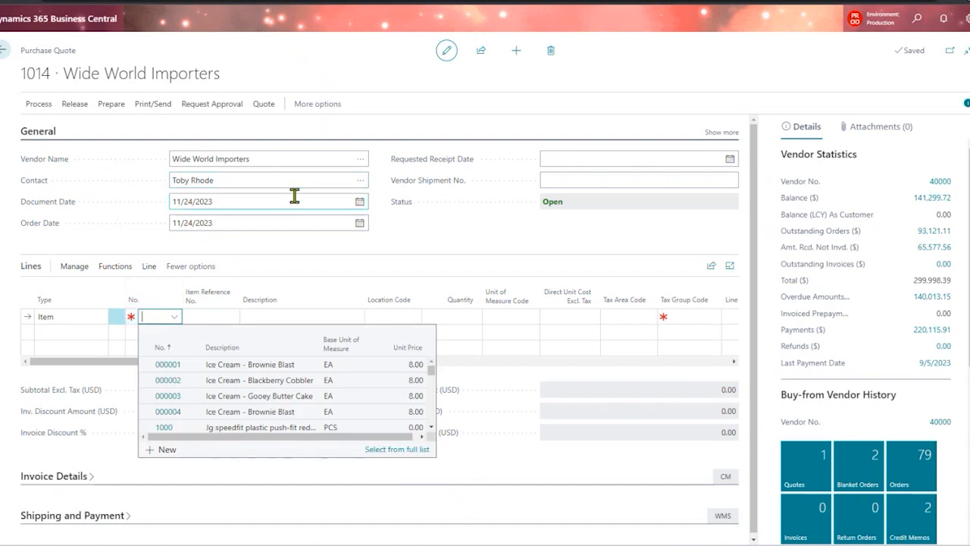
# - Expand the quote's general details and review the vendor name, city, contact, due date, order date and requested receipt date
pyautogui.click(271, 159)
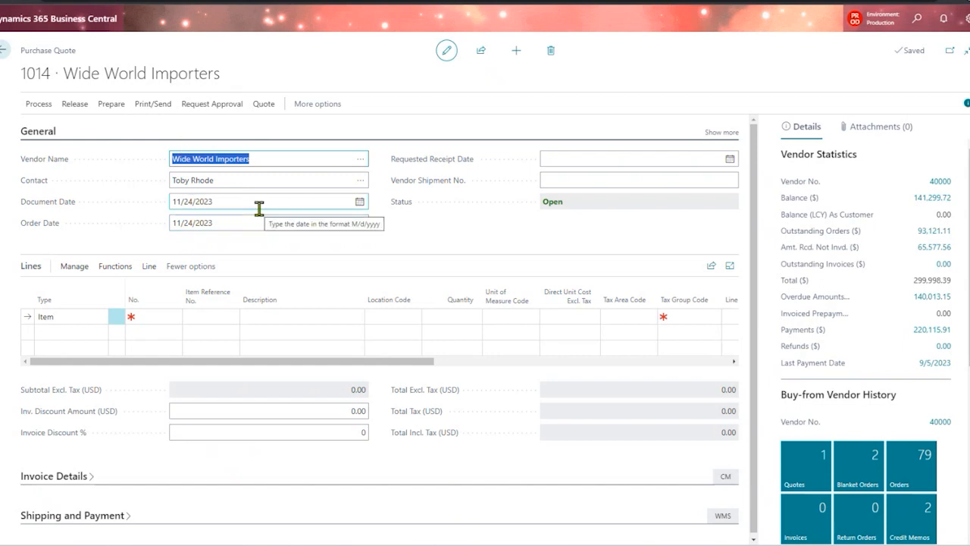
pyautogui.click(718, 132)
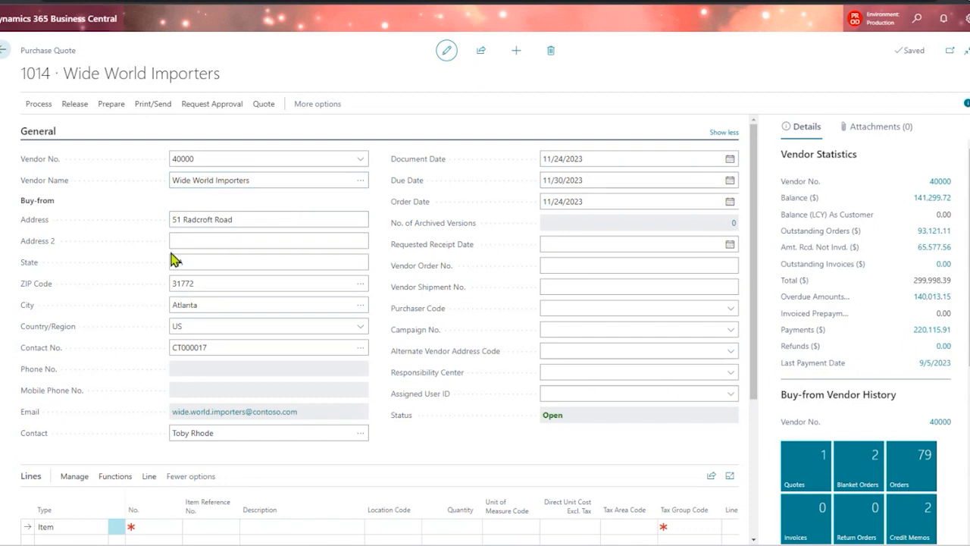
pyautogui.click(200, 308)
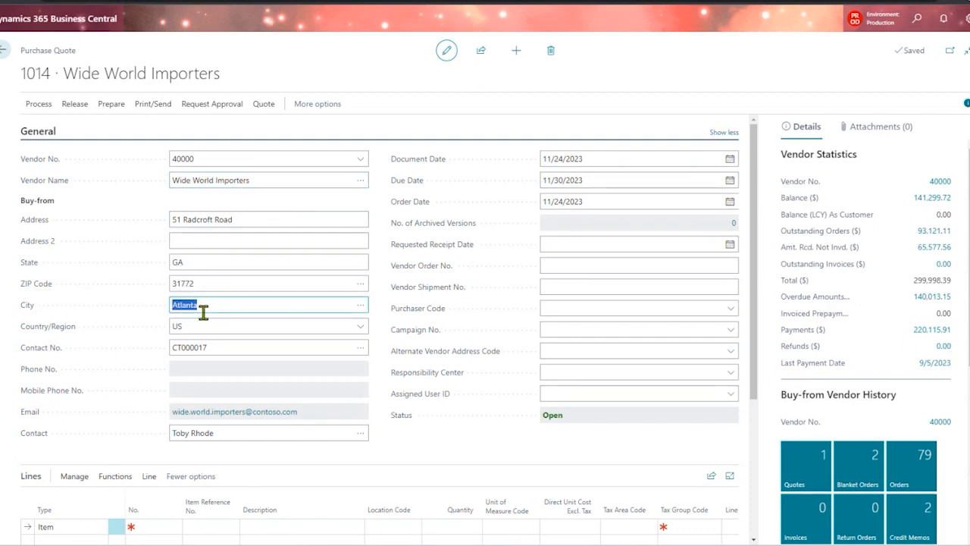
pyautogui.click(250, 433)
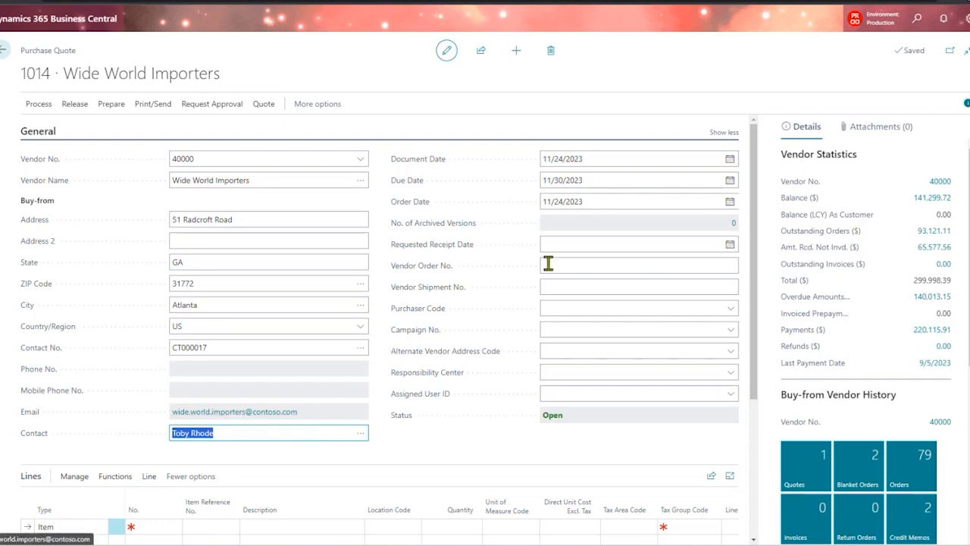
pyautogui.click(598, 182)
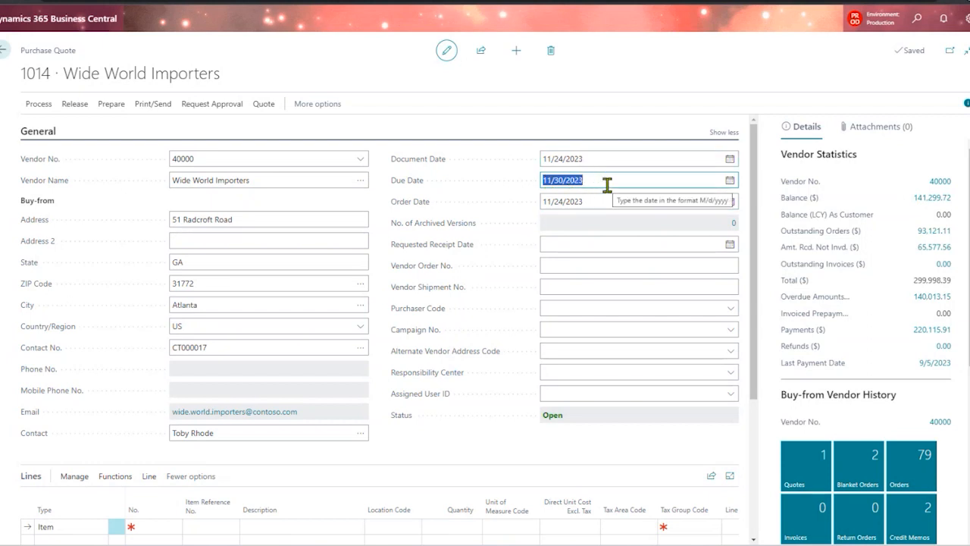
pyautogui.click(627, 201)
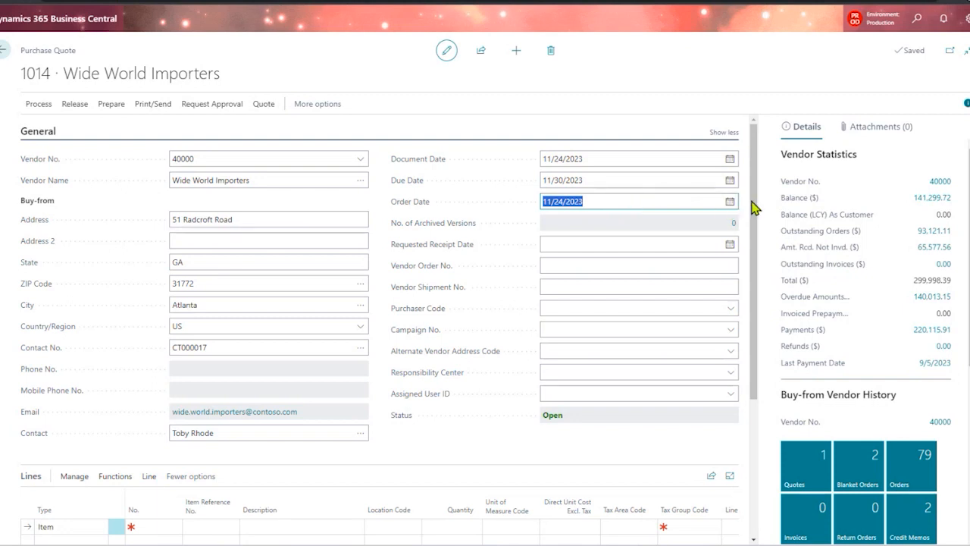
pyautogui.moveTo(753, 203); pyautogui.dragTo(753, 220)
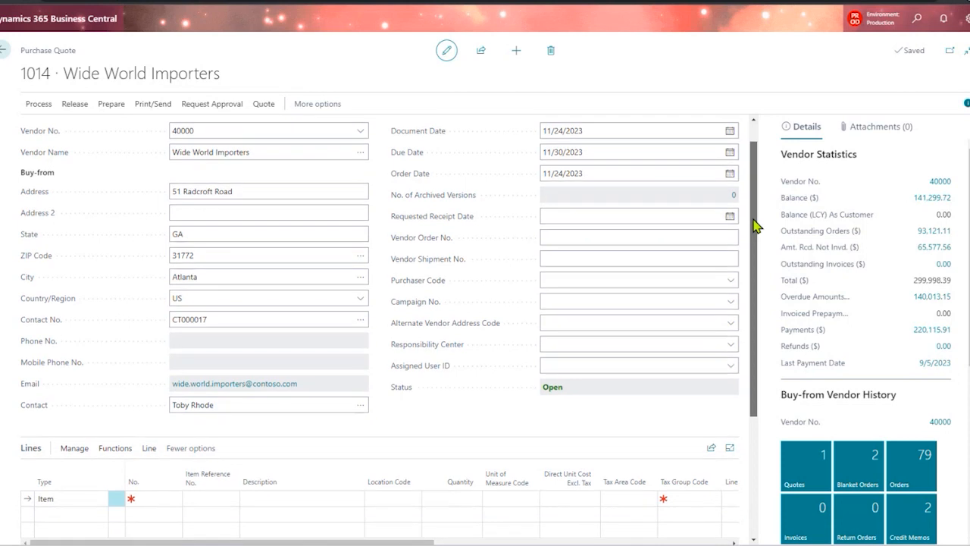
pyautogui.click(590, 217)
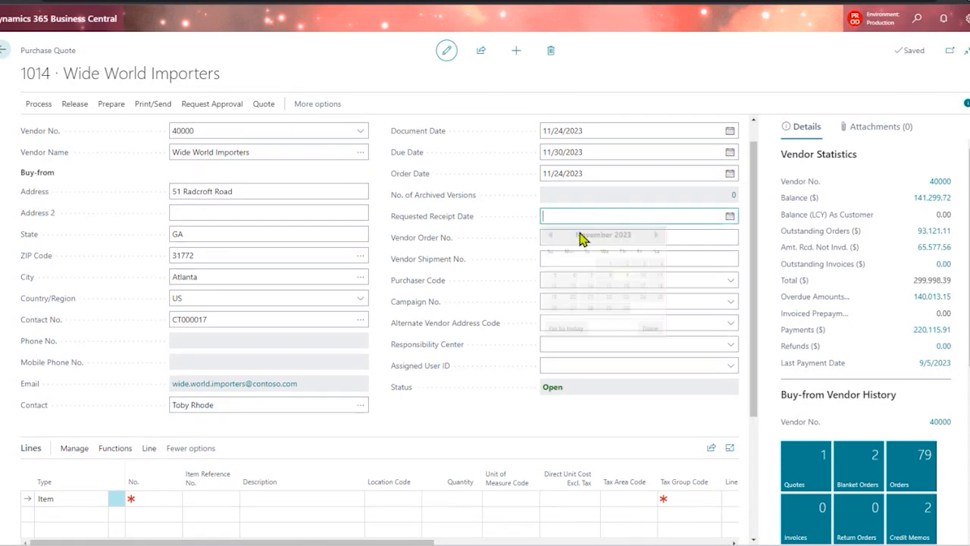
pyautogui.click(489, 265)
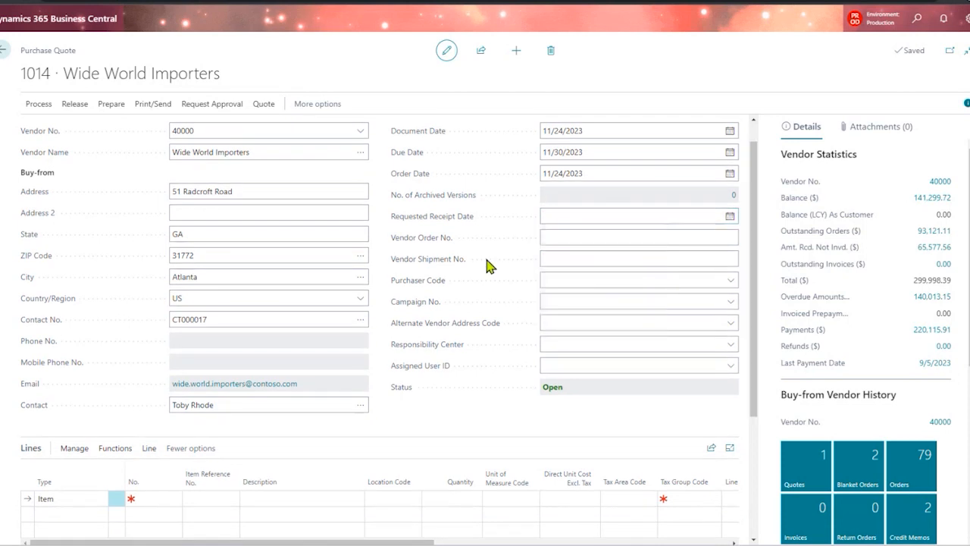
# - Set the quote's purchaser code to BC and its assigned user ID to ADMIN
pyautogui.moveTo(460, 273)
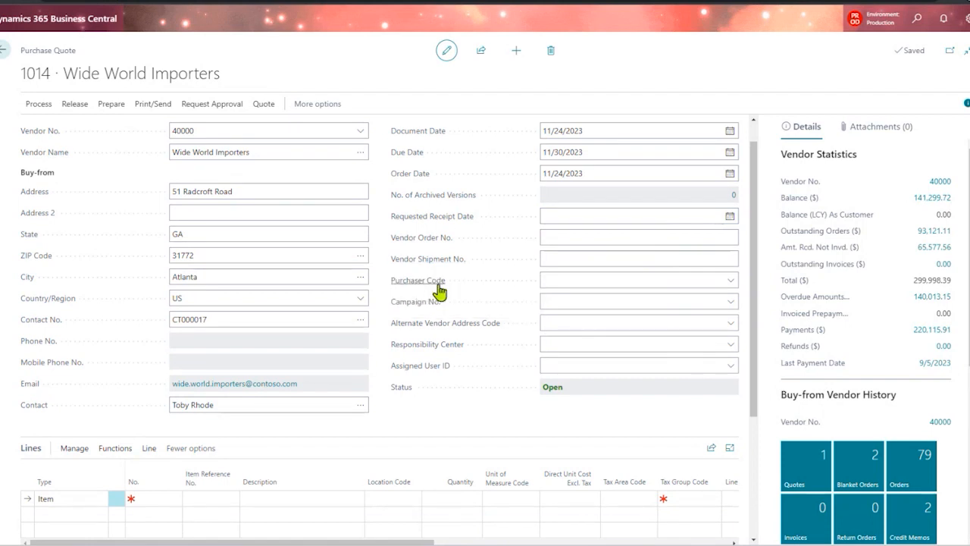
pyautogui.click(595, 286)
pyautogui.click(731, 280)
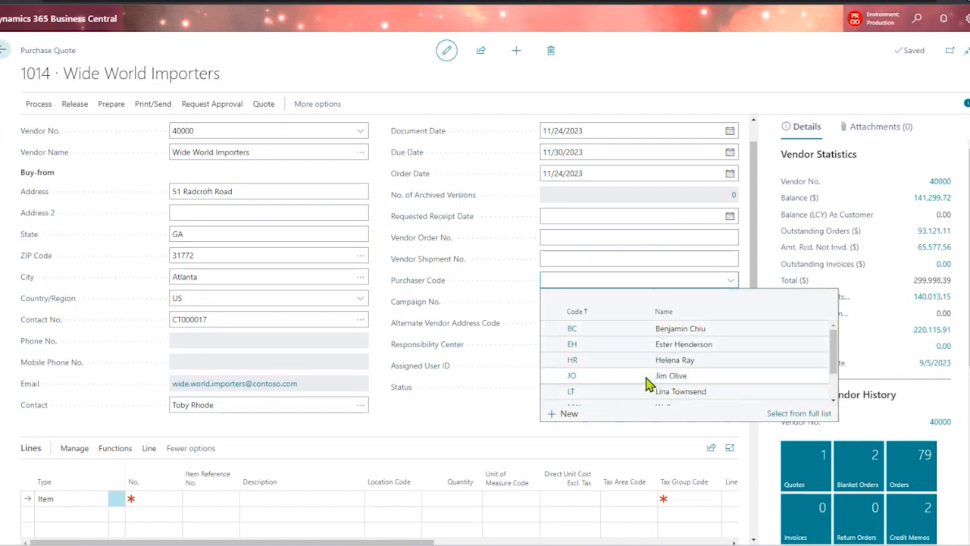
pyautogui.click(680, 328)
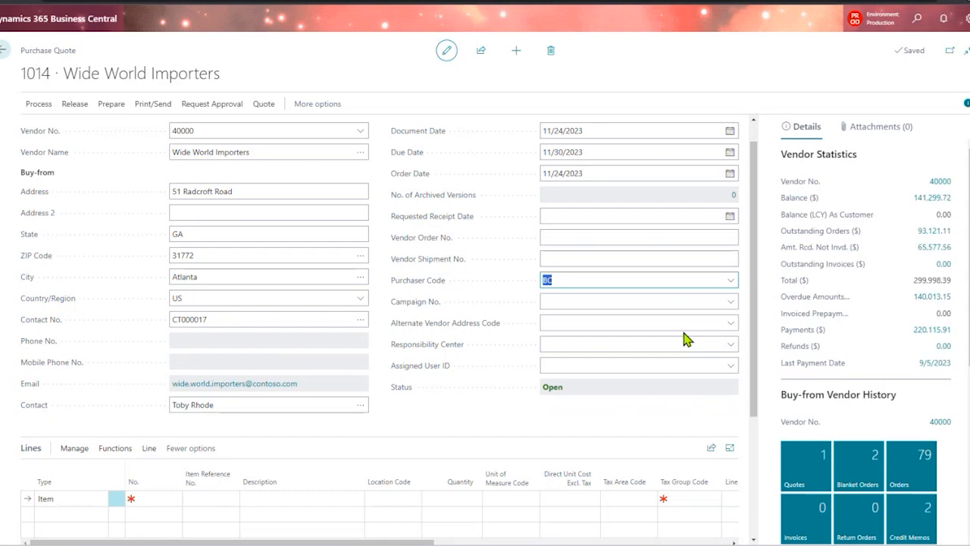
pyautogui.moveTo(436, 286)
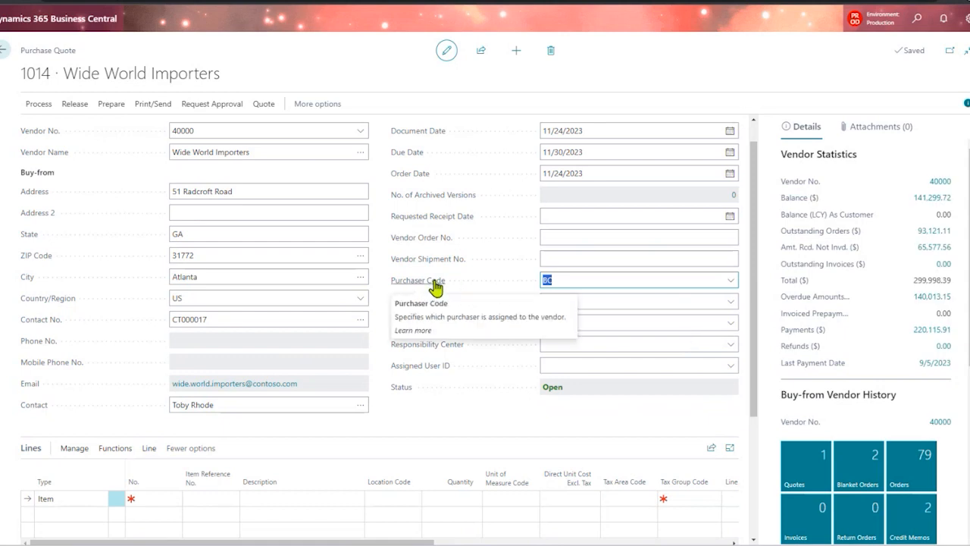
pyautogui.click(578, 280)
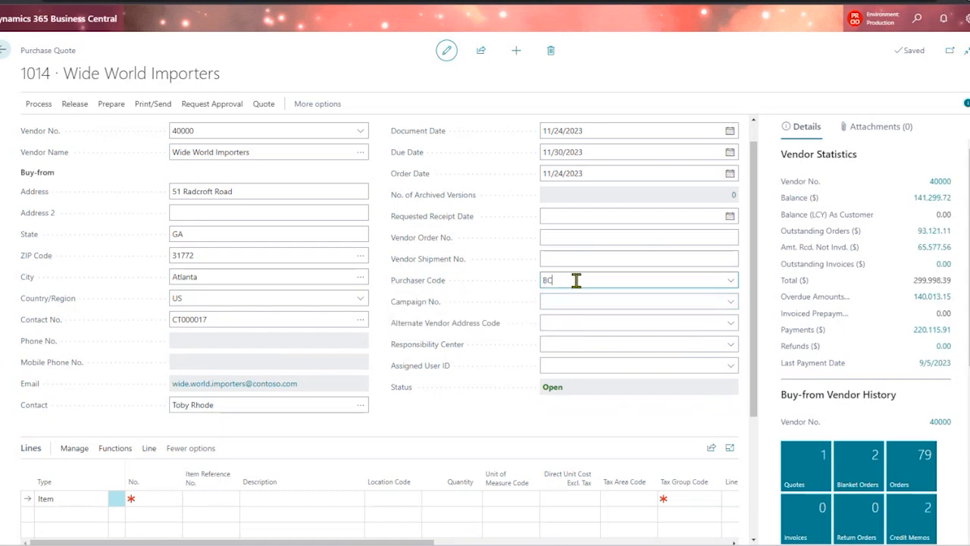
pyautogui.click(580, 364)
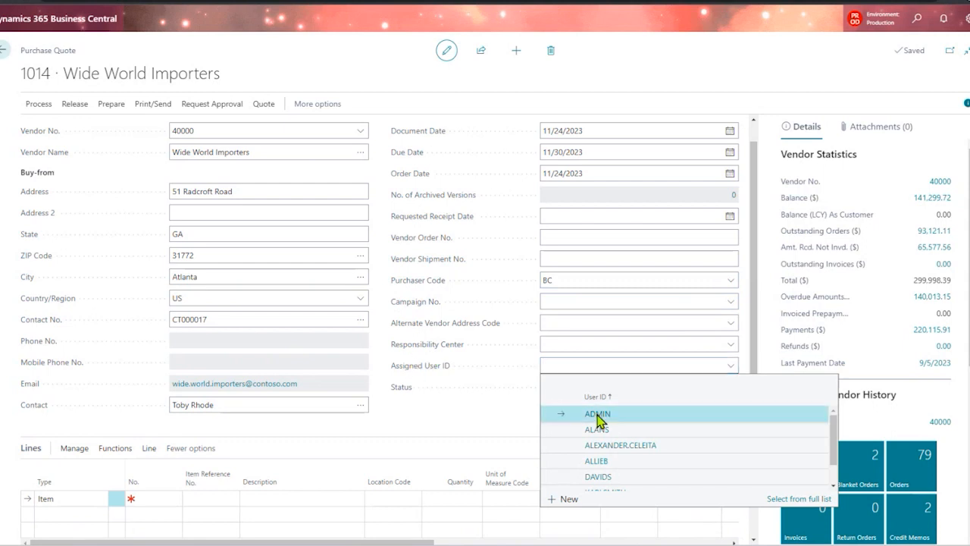
pyautogui.click(595, 415)
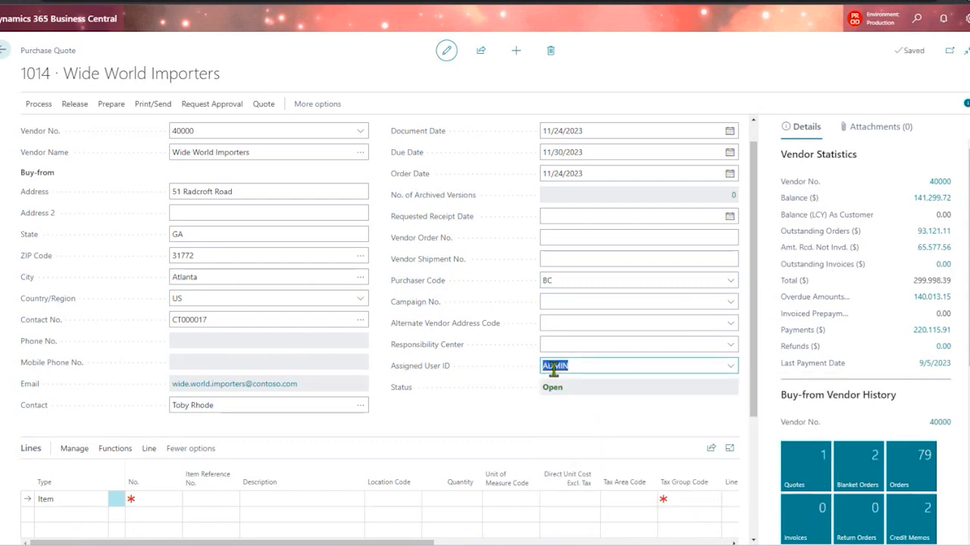
# - Browse the full item list for the first quote line and close it without choosing an item
pyautogui.click(758, 273)
pyautogui.moveTo(758, 273); pyautogui.dragTo(764, 378)
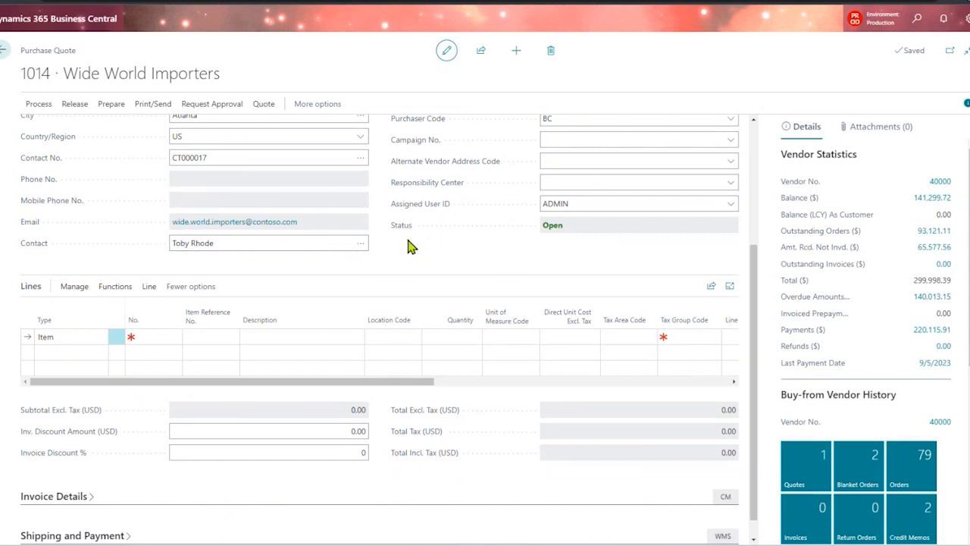
pyautogui.click(153, 335)
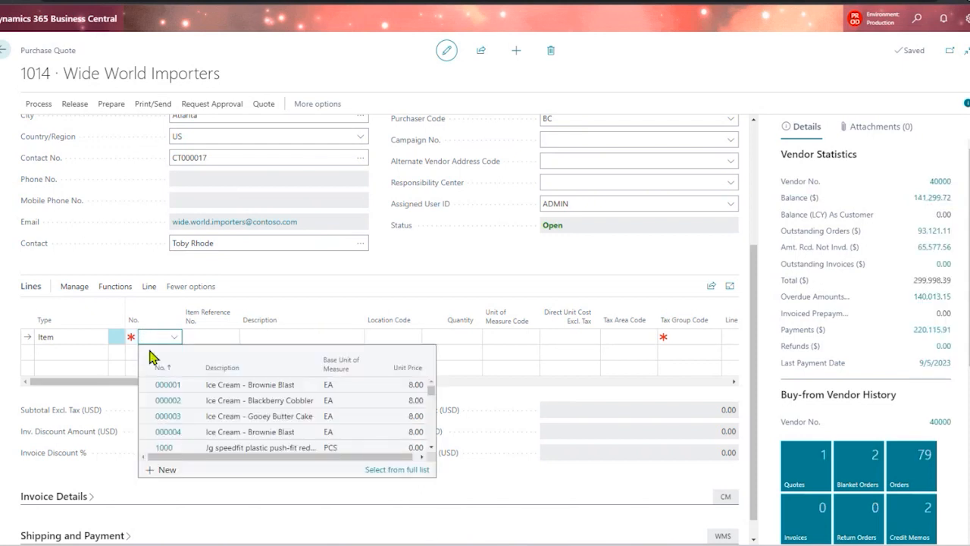
pyautogui.click(389, 471)
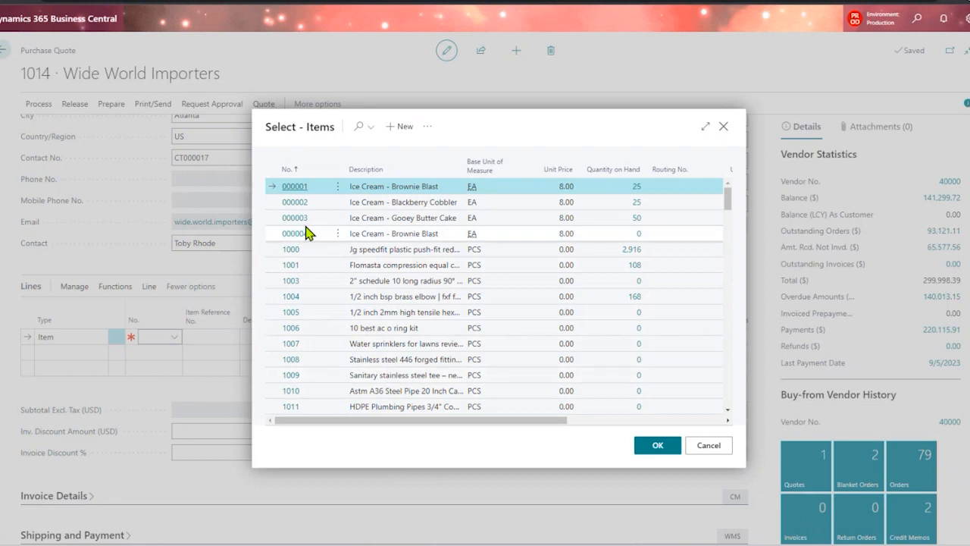
pyautogui.click(312, 253)
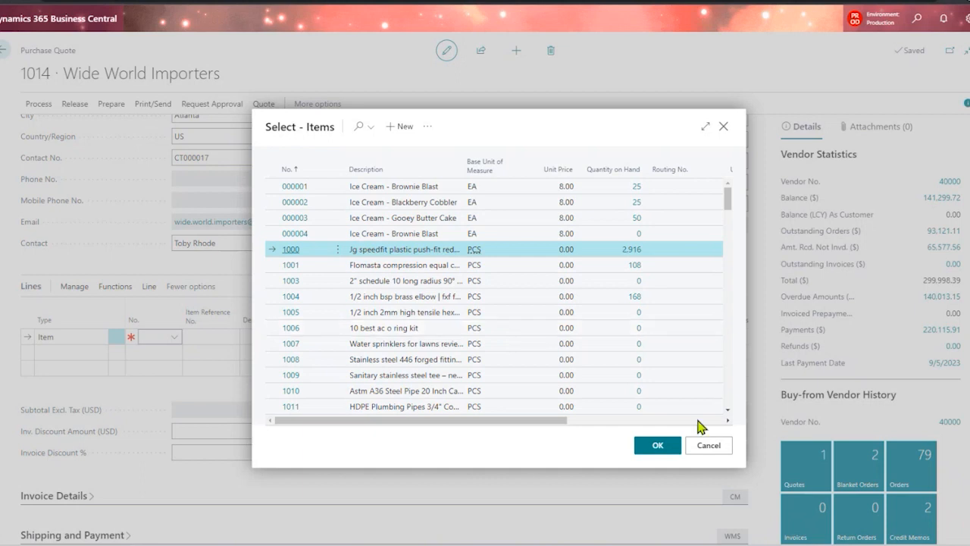
pyautogui.click(698, 445)
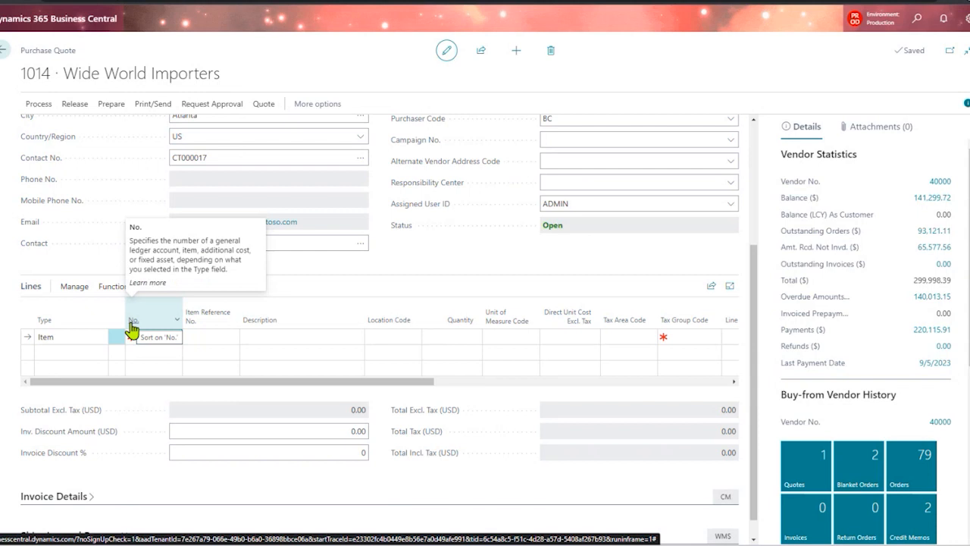
# - Change the first quote line's type from Item to G/L Account
pyautogui.click(89, 337)
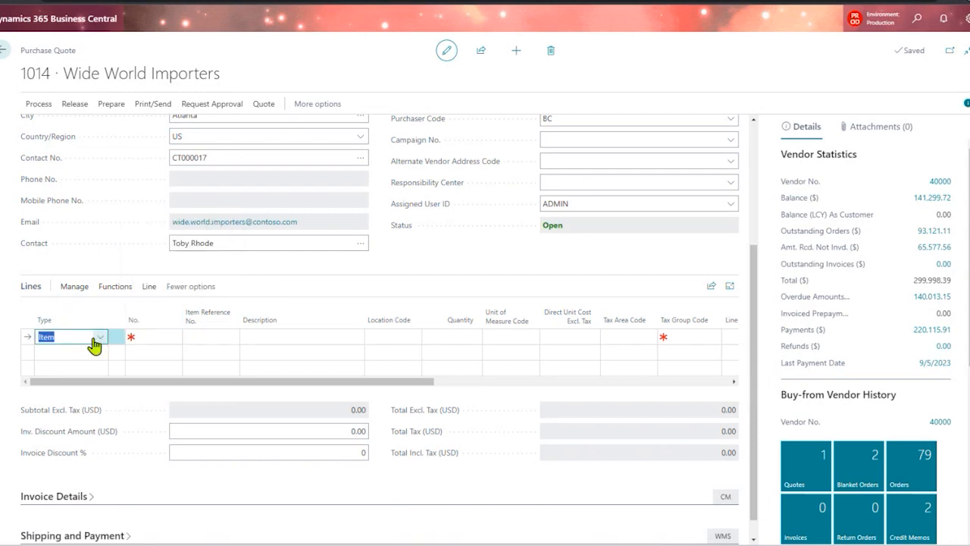
pyautogui.click(101, 338)
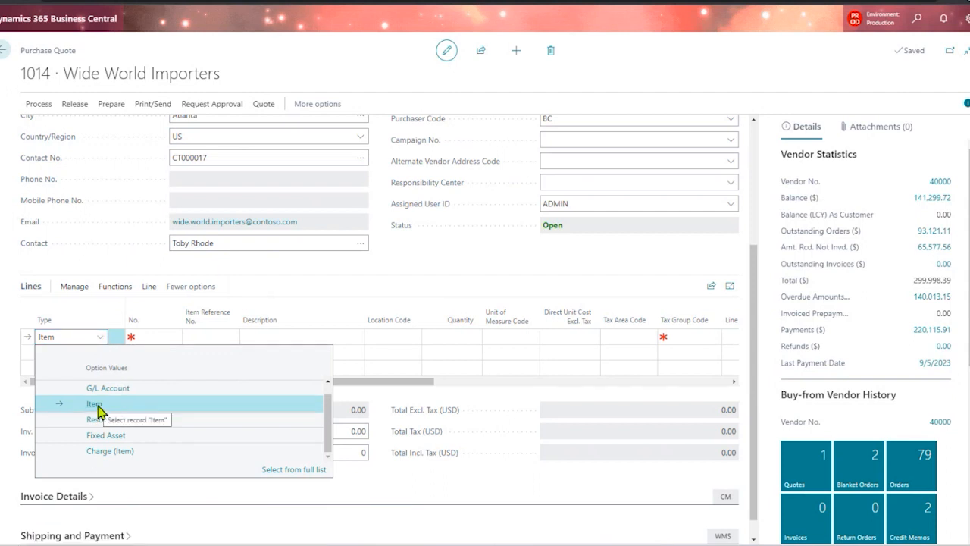
pyautogui.click(138, 389)
# - Search the G/L accounts for "ele" and "wa" in the first line's number field, then clear the search
pyautogui.click(153, 330)
pyautogui.click(173, 337)
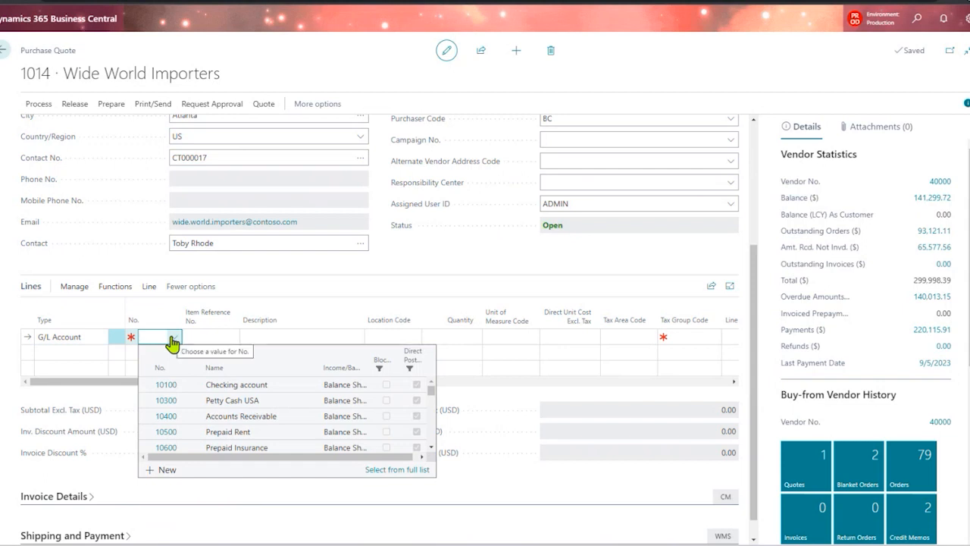
pyautogui.write('ele')
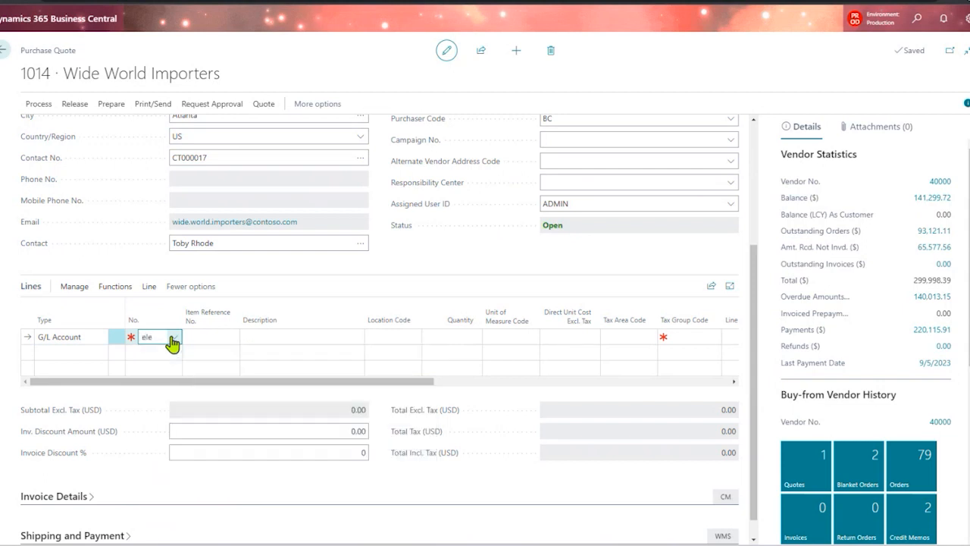
pyautogui.press('BackSpace')
pyautogui.press('BackSpace')
pyautogui.press('BackSpace')
pyautogui.write('wa')
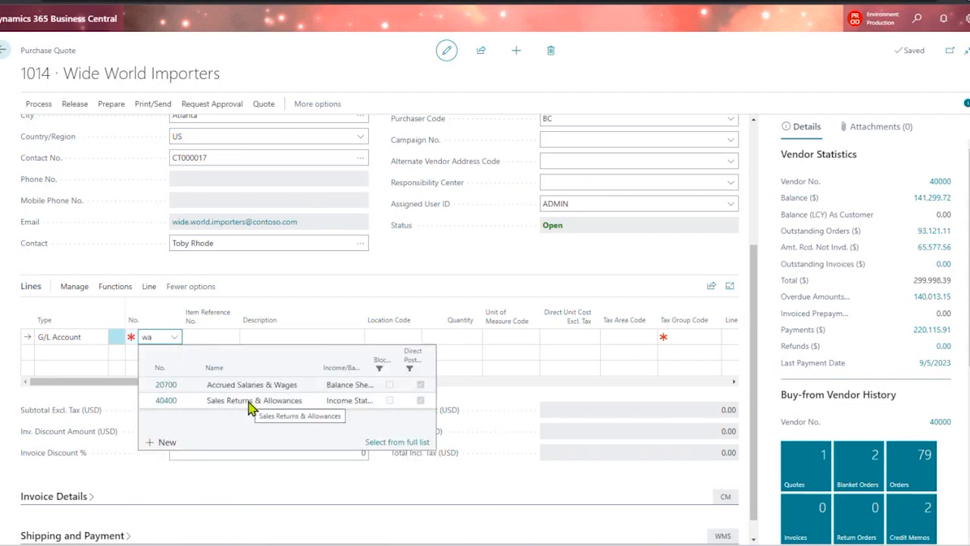
pyautogui.press('BackSpace')
pyautogui.press('BackSpace')
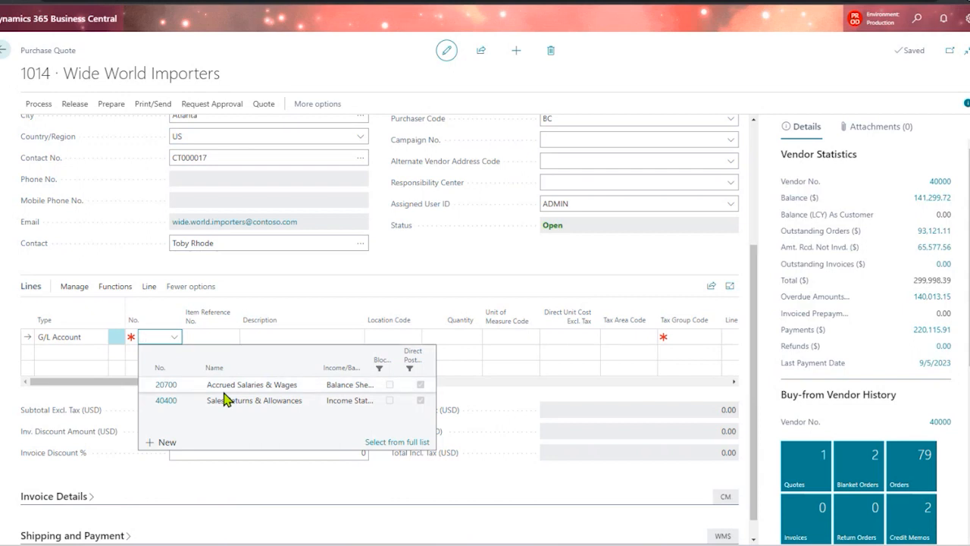
# - Filter the G/L accounts to those starting with 6 and choose 60201 Marketing Expenses for the first line
pyautogui.write('6')
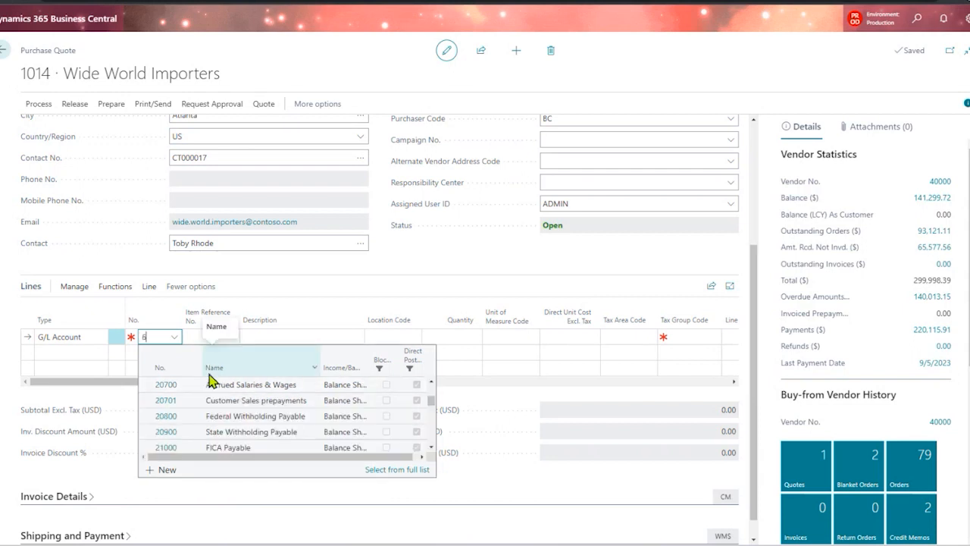
pyautogui.write('0')
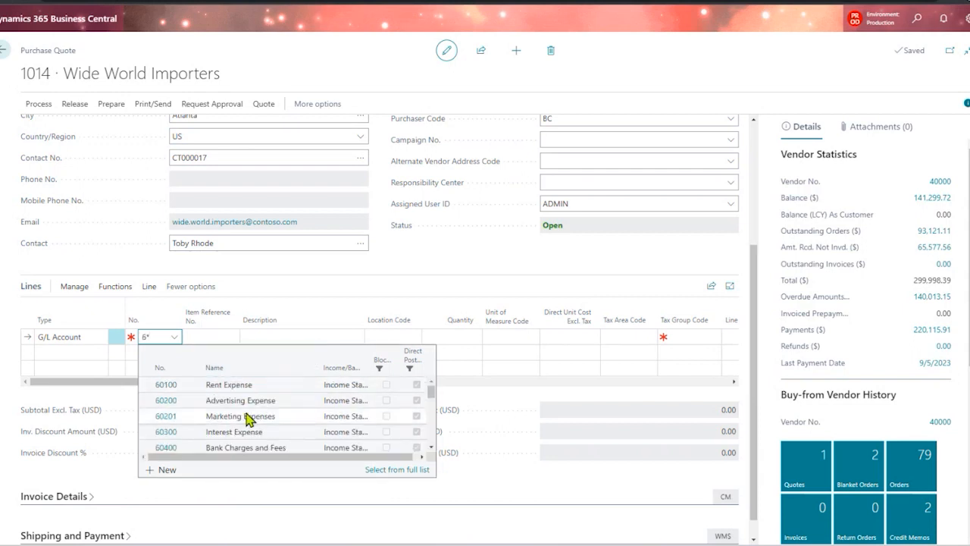
pyautogui.click(243, 418)
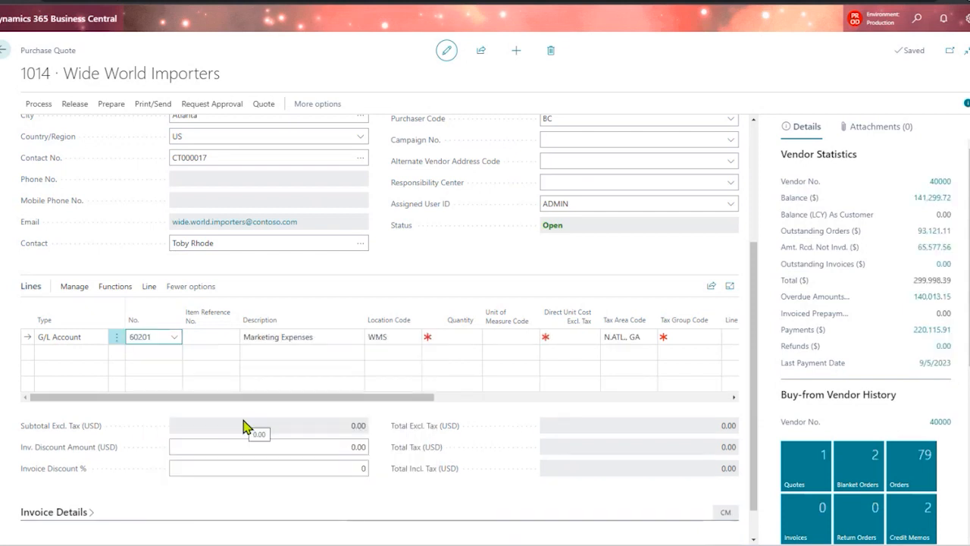
# - Set the Marketing Expenses line's quantity to 1 and its direct unit cost to 100
pyautogui.click(392, 337)
pyautogui.click(462, 337)
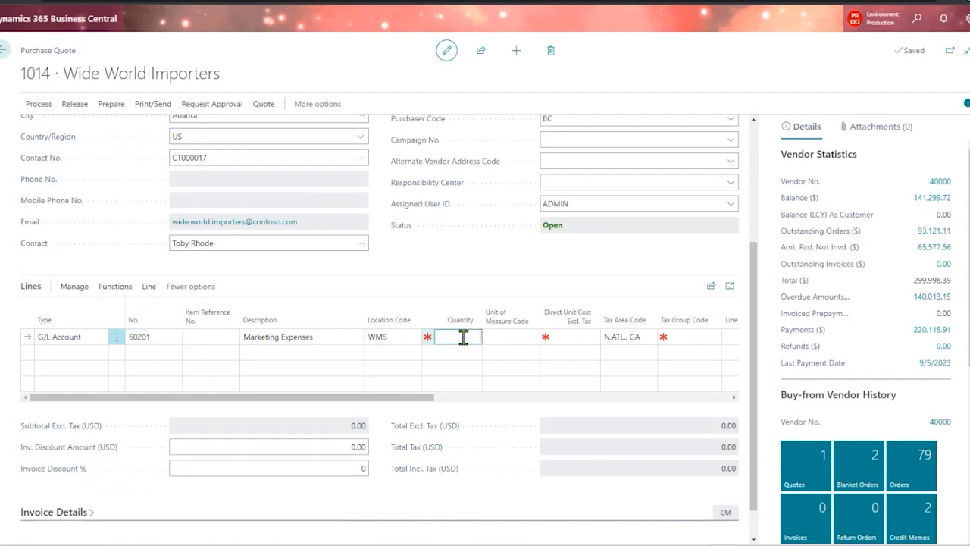
pyautogui.write('1')
pyautogui.click(483, 256)
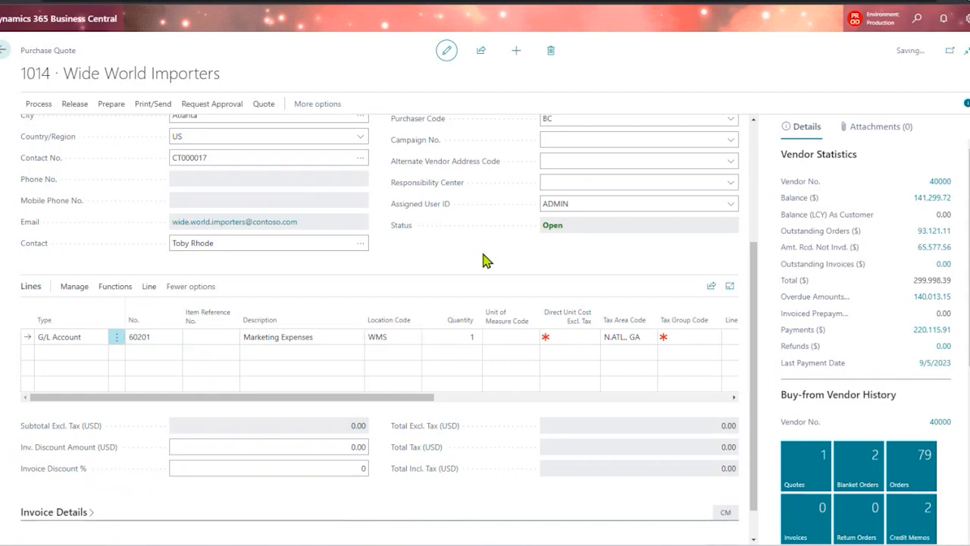
pyautogui.click(556, 331)
pyautogui.write('100')
pyautogui.press('Tab')
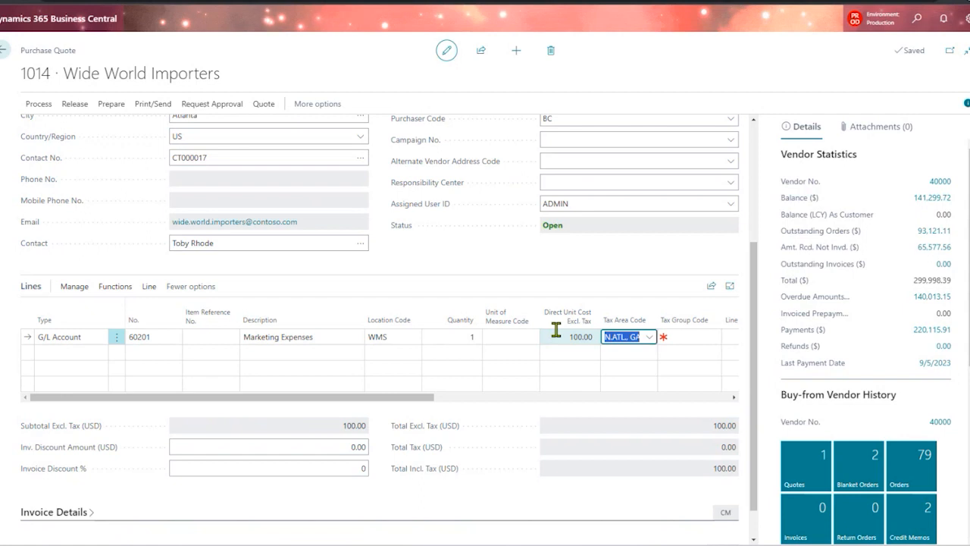
pyautogui.click(162, 339)
pyautogui.click(91, 337)
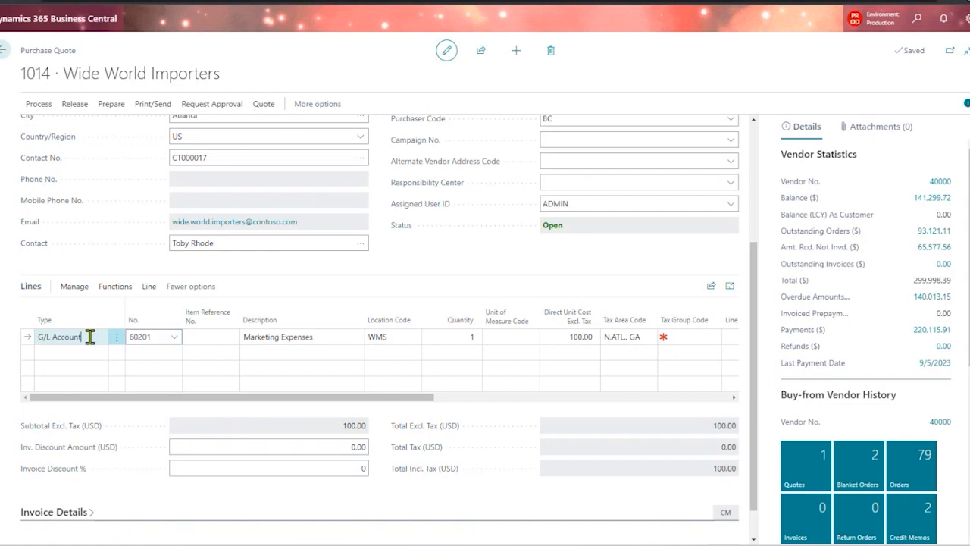
pyautogui.moveTo(47, 330)
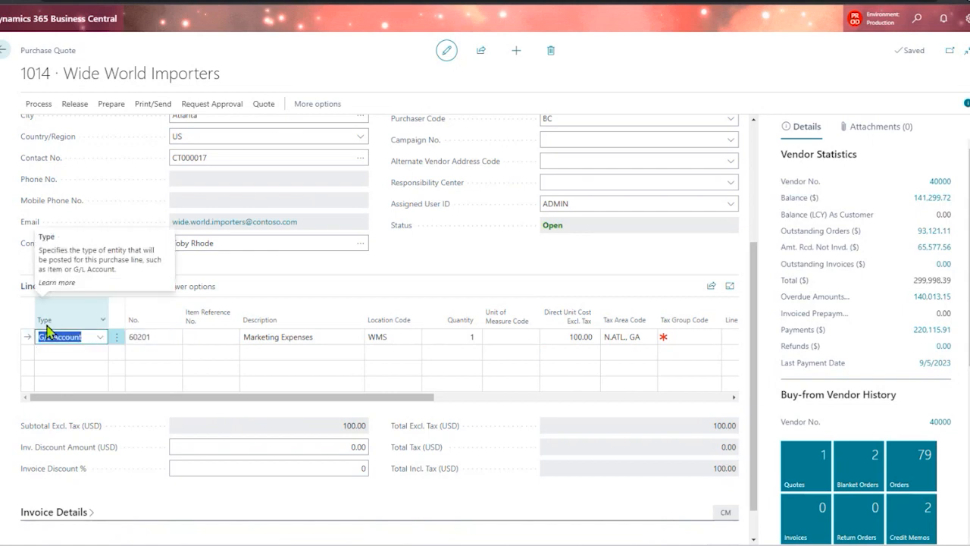
pyautogui.moveTo(295, 326)
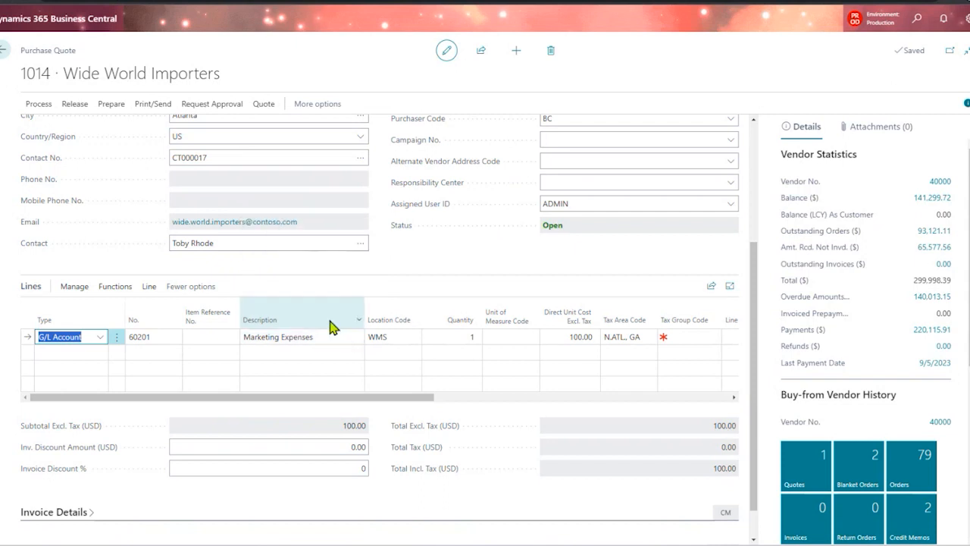
pyautogui.click(160, 337)
# - Start a second quote line of type Item and open the list of item numbers for it
pyautogui.click(94, 357)
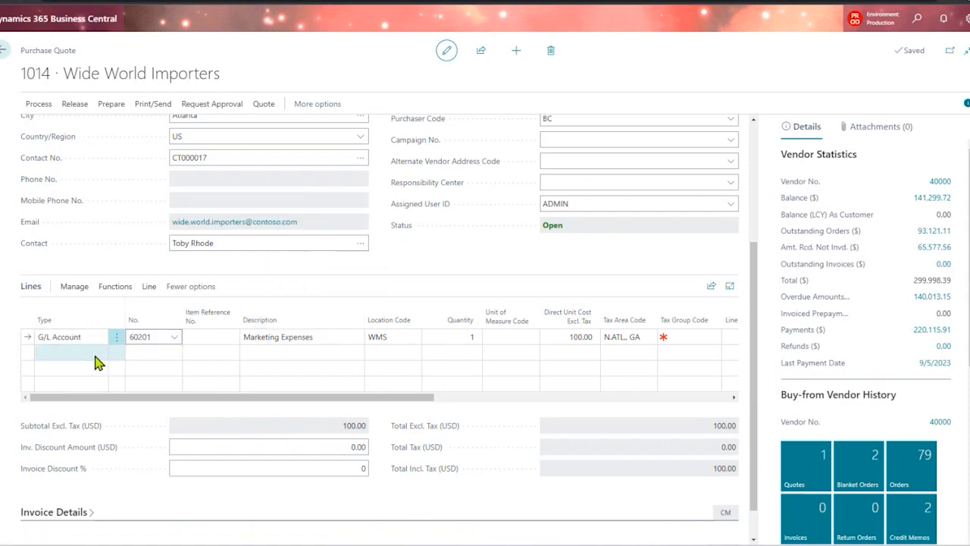
pyautogui.click(97, 355)
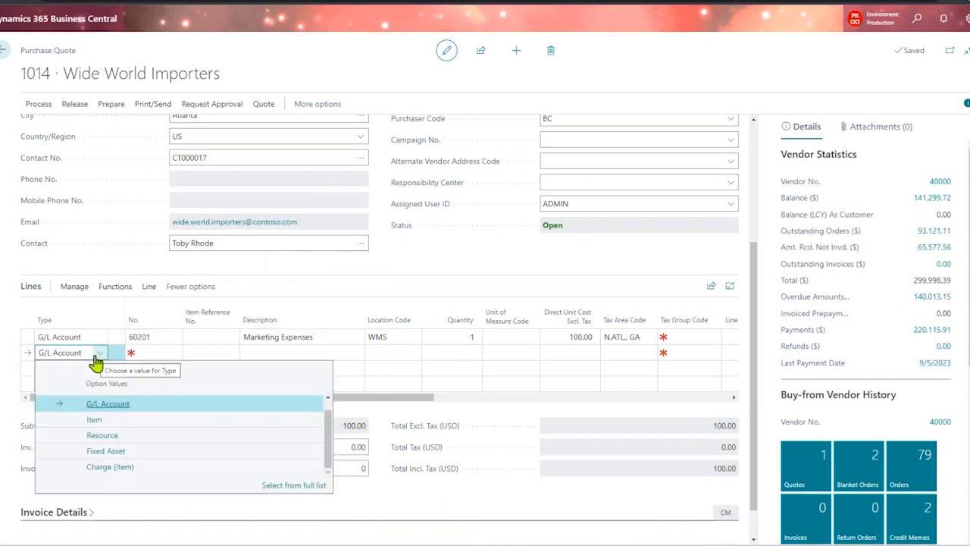
pyautogui.click(118, 423)
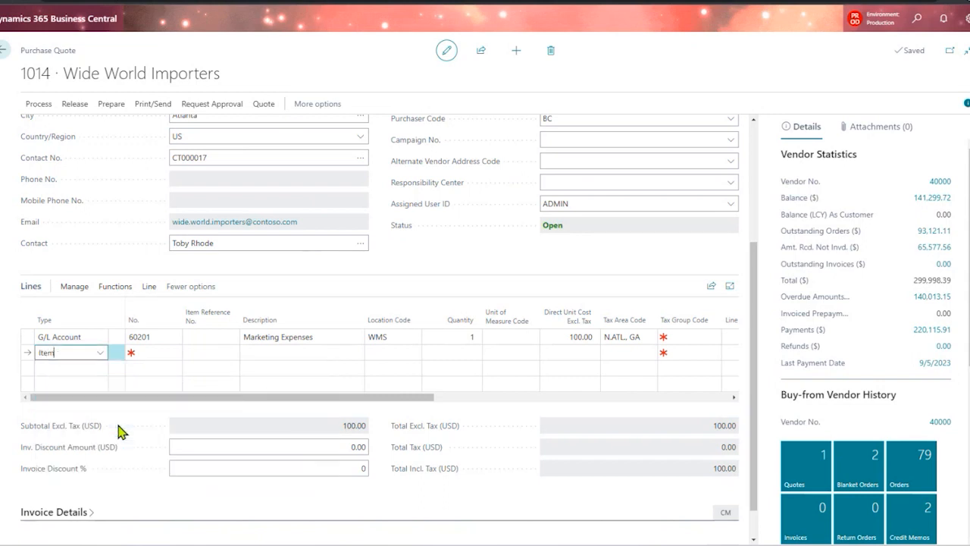
pyautogui.click(152, 353)
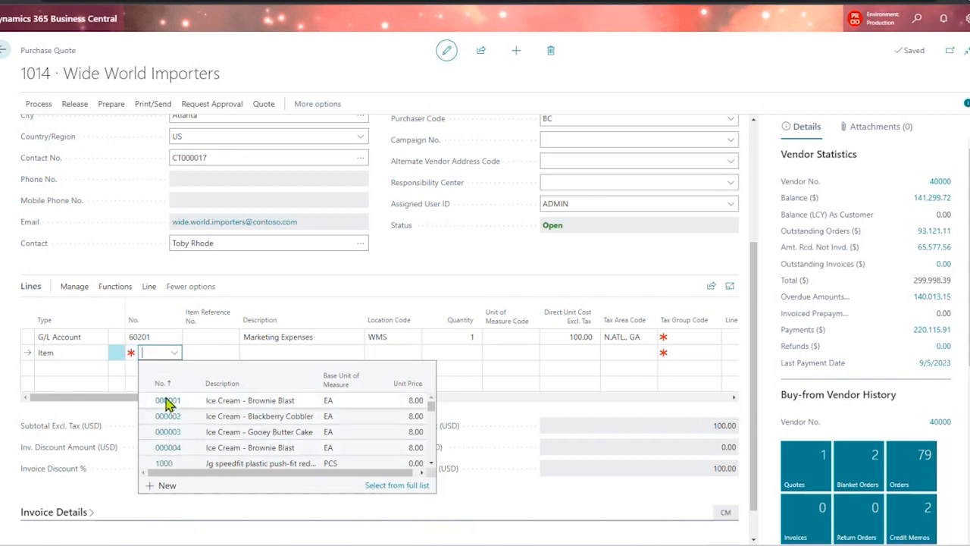
# - Fill the item line from the vendor's item references by choosing COKE111111
pyautogui.click(202, 351)
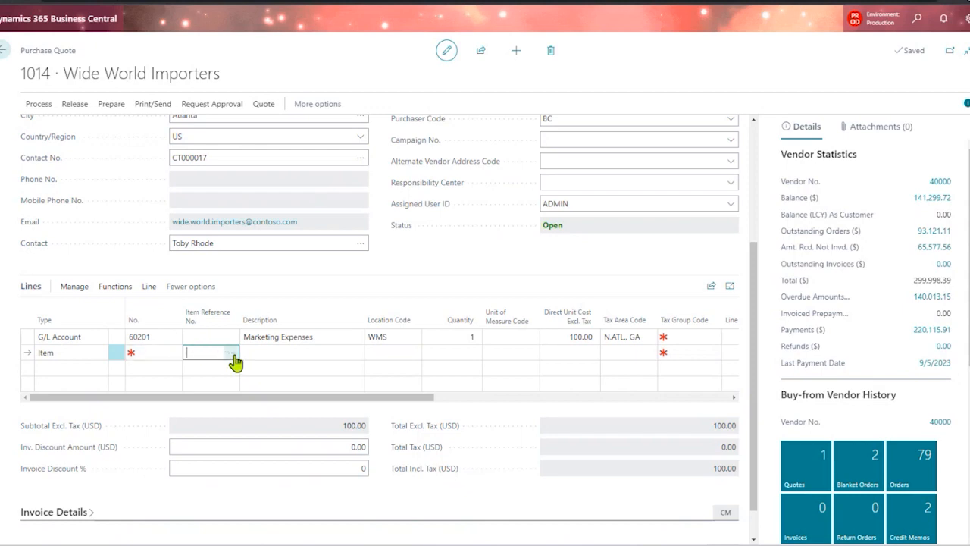
pyautogui.click(232, 353)
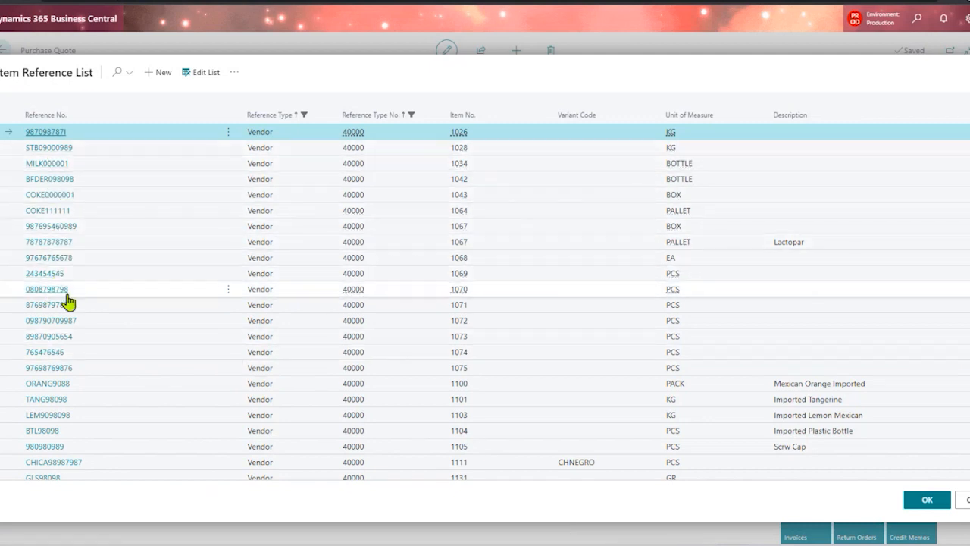
pyautogui.click(85, 214)
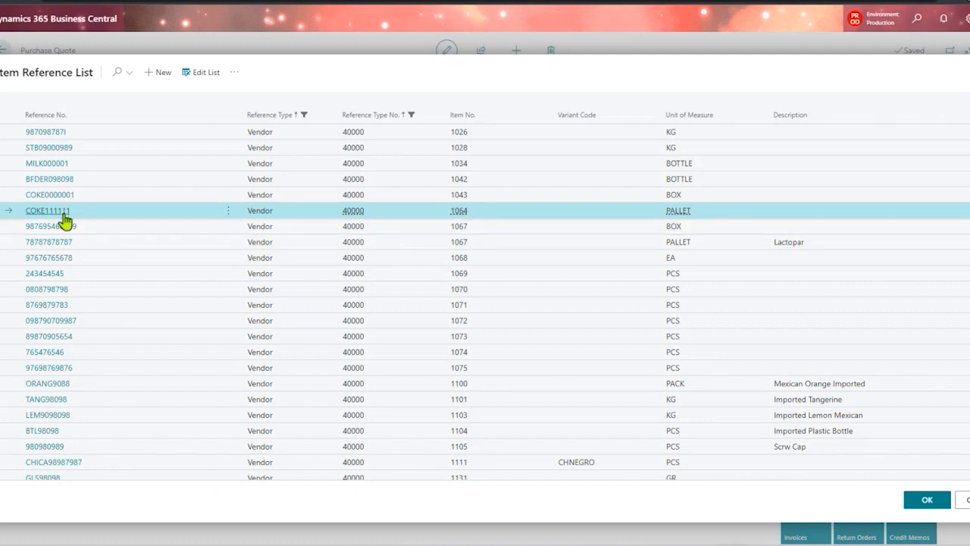
pyautogui.click(918, 511)
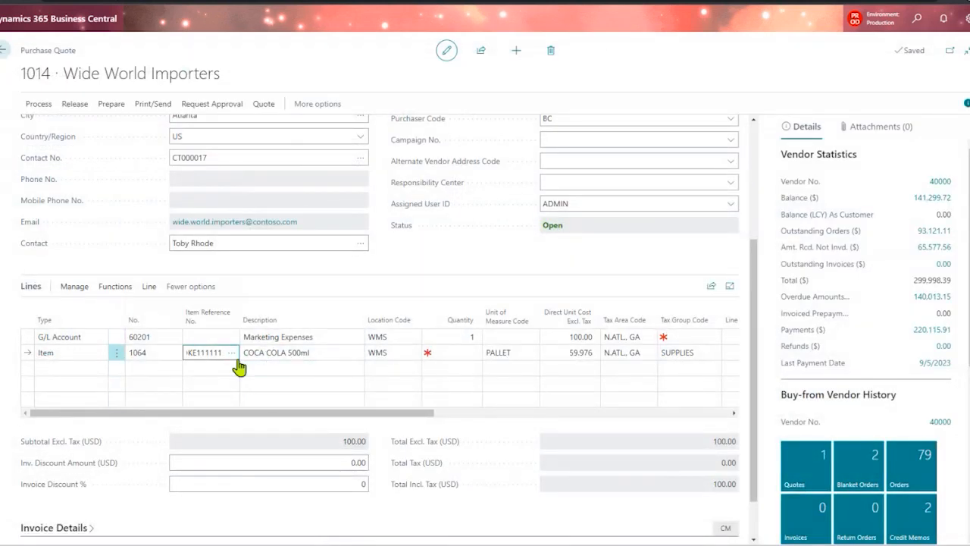
pyautogui.click(296, 353)
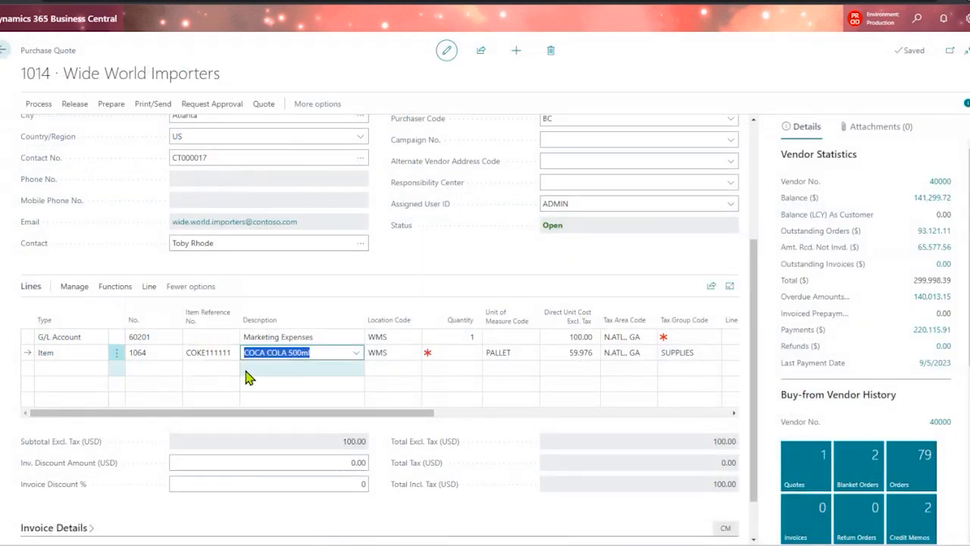
# - Delete the 60201 Marketing Expenses line from the quote
pyautogui.click(161, 339)
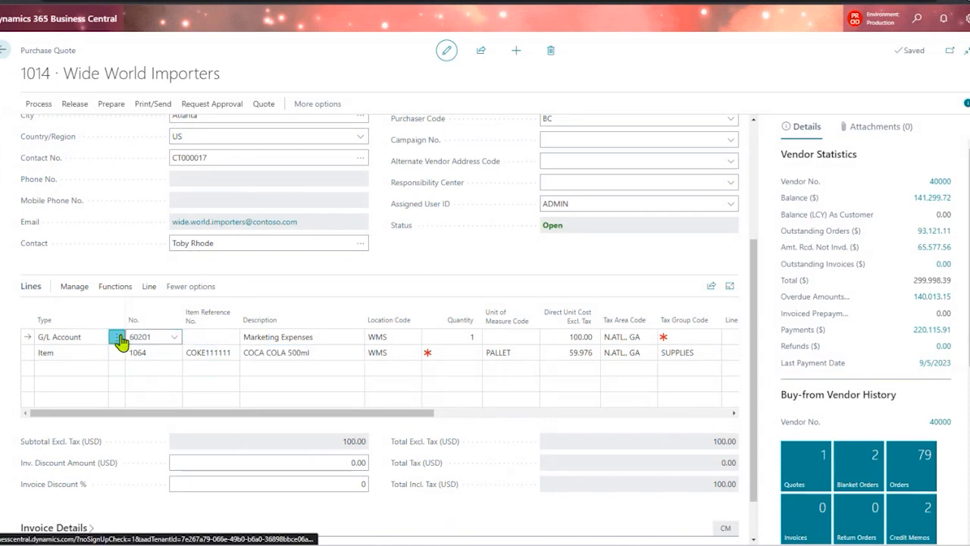
pyautogui.click(118, 338)
pyautogui.click(109, 377)
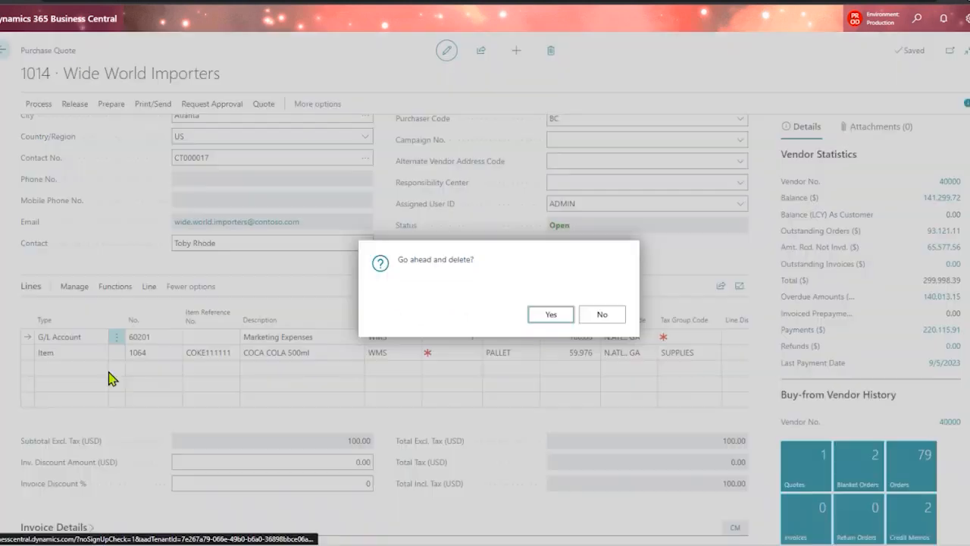
pyautogui.click(545, 315)
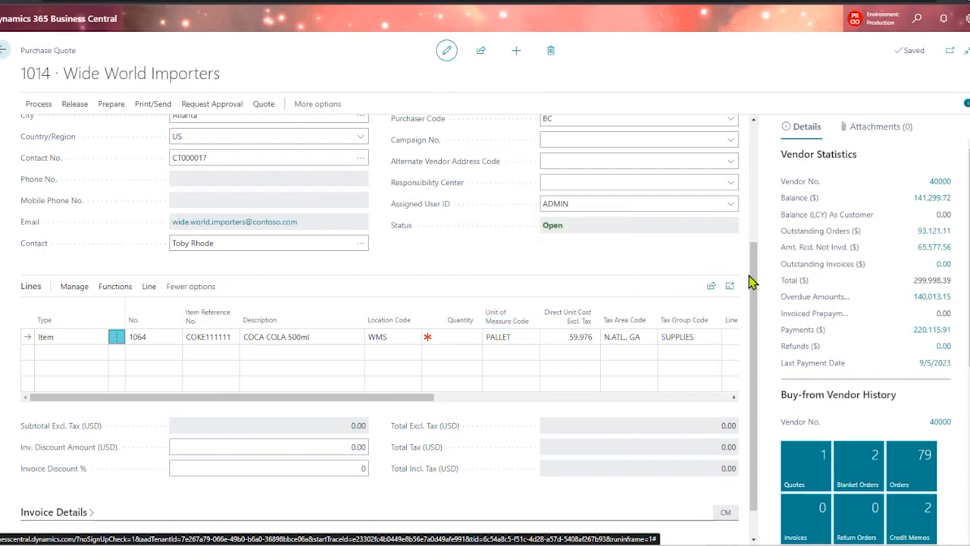
# - Reselect item 1064 COCA COLA 500ml for the remaining line through its description, using the full item list
pyautogui.moveTo(754, 281); pyautogui.dragTo(756, 181)
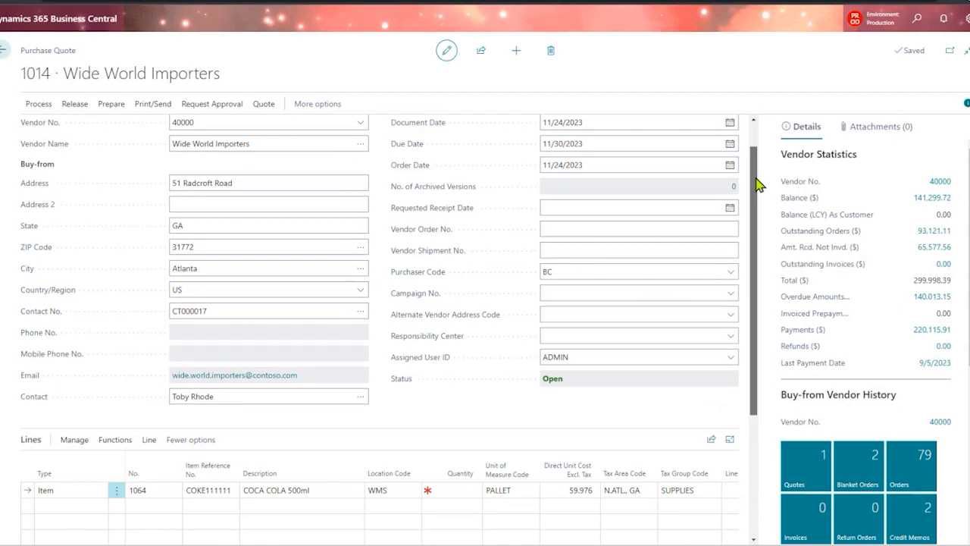
pyautogui.moveTo(756, 182); pyautogui.dragTo(758, 304)
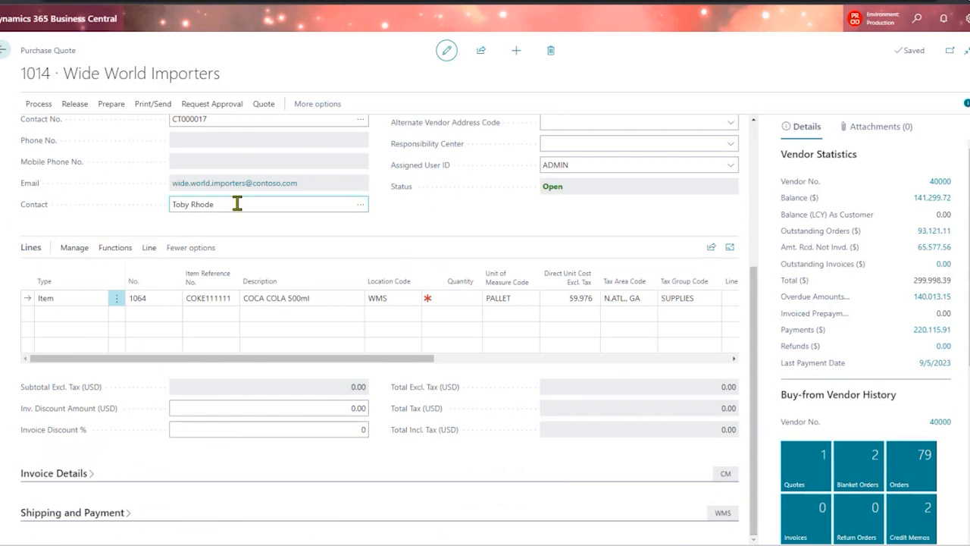
pyautogui.click(263, 299)
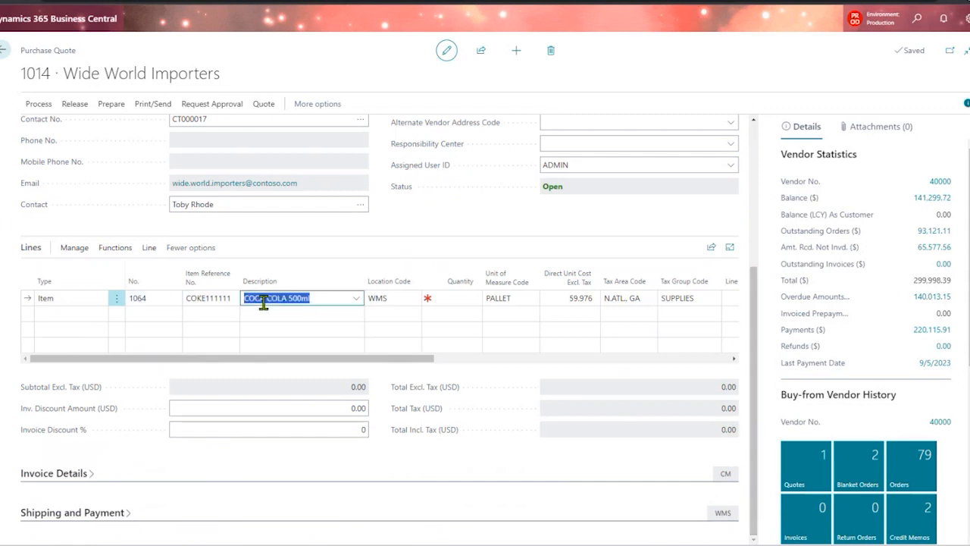
pyautogui.click(357, 298)
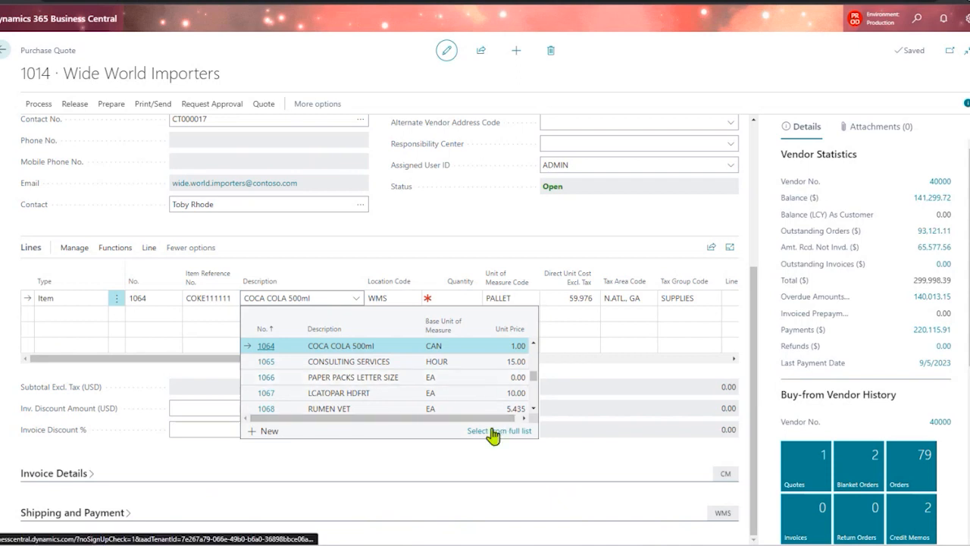
pyautogui.click(492, 431)
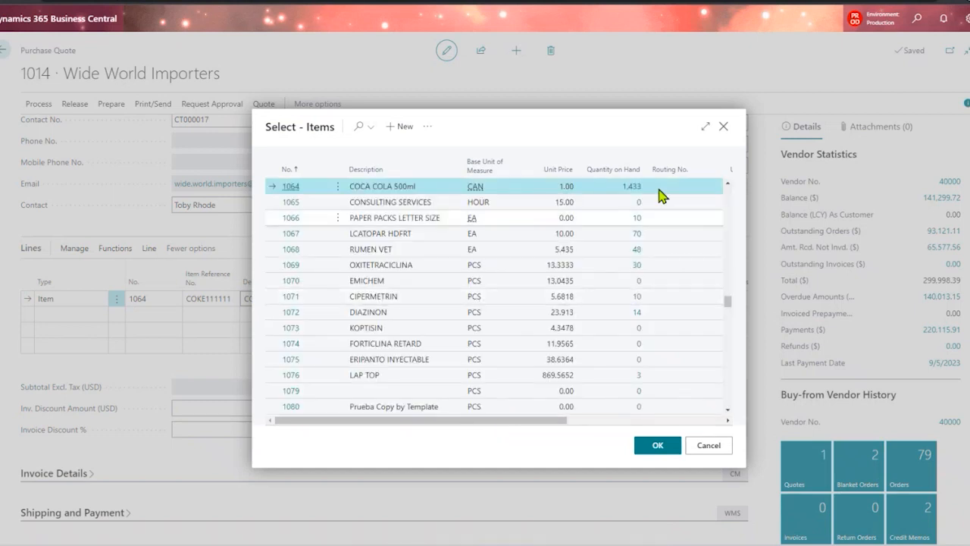
pyautogui.click(703, 127)
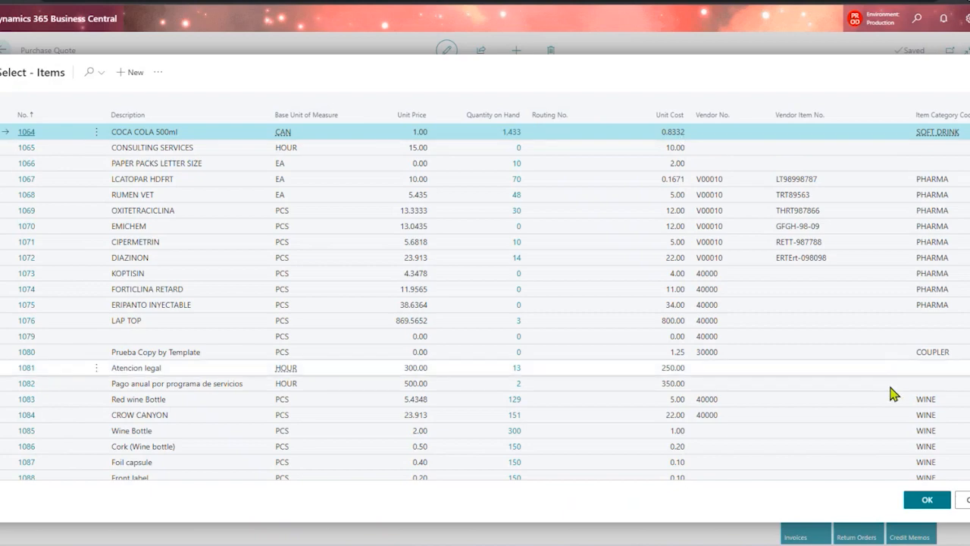
pyautogui.click(924, 500)
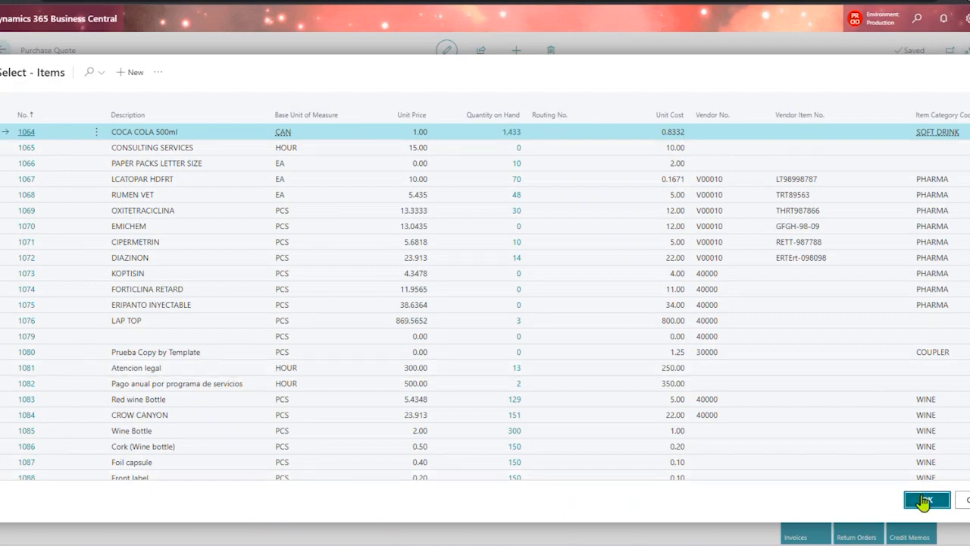
# - Set the COCA COLA 500ml line's location code to MAIN and its quantity to 10
pyautogui.click(449, 297)
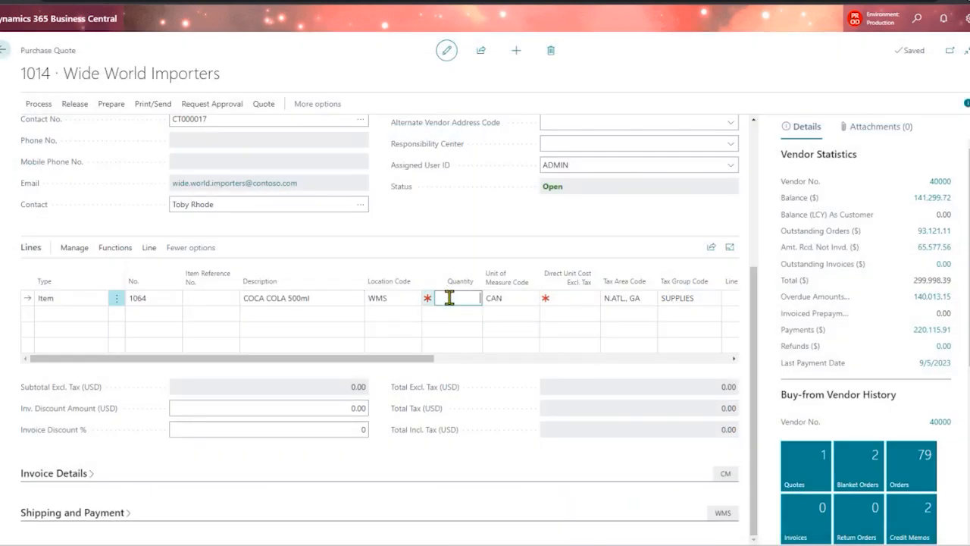
pyautogui.click(386, 298)
pyautogui.write('main')
pyautogui.press('Tab')
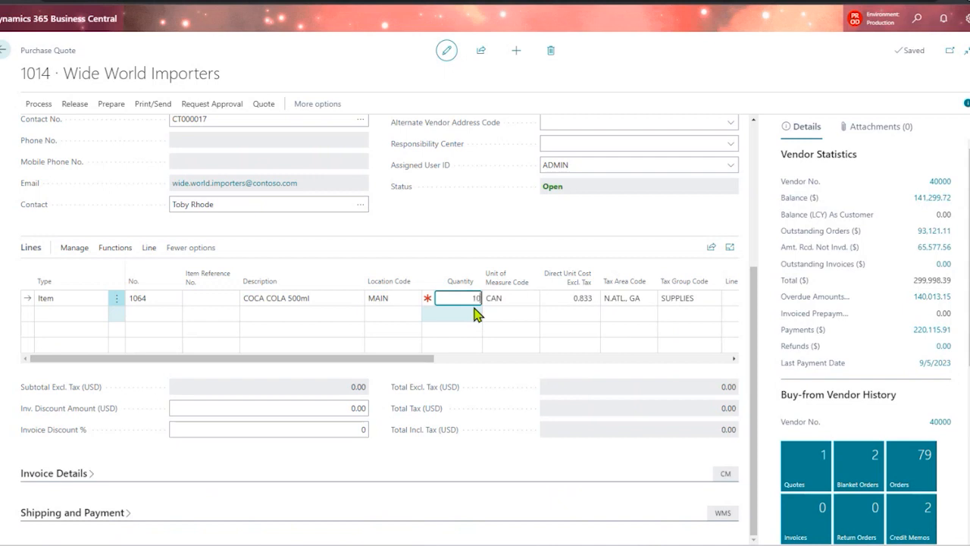
pyautogui.write('10')
pyautogui.press('Tab')
# - Set the COCA COLA 500ml line's direct unit cost excluding tax to 0.999
pyautogui.press('Tab')
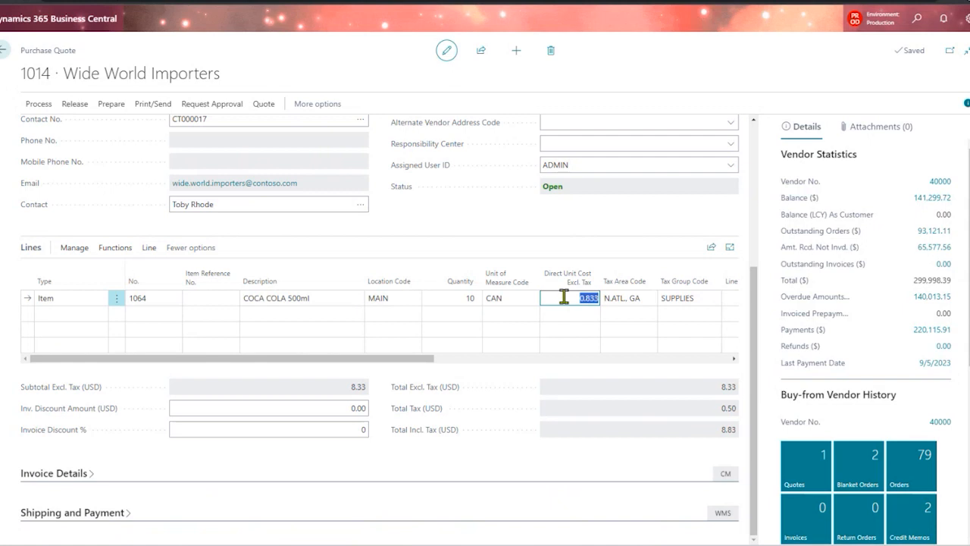
pyautogui.write('.999')
pyautogui.press('Tab')
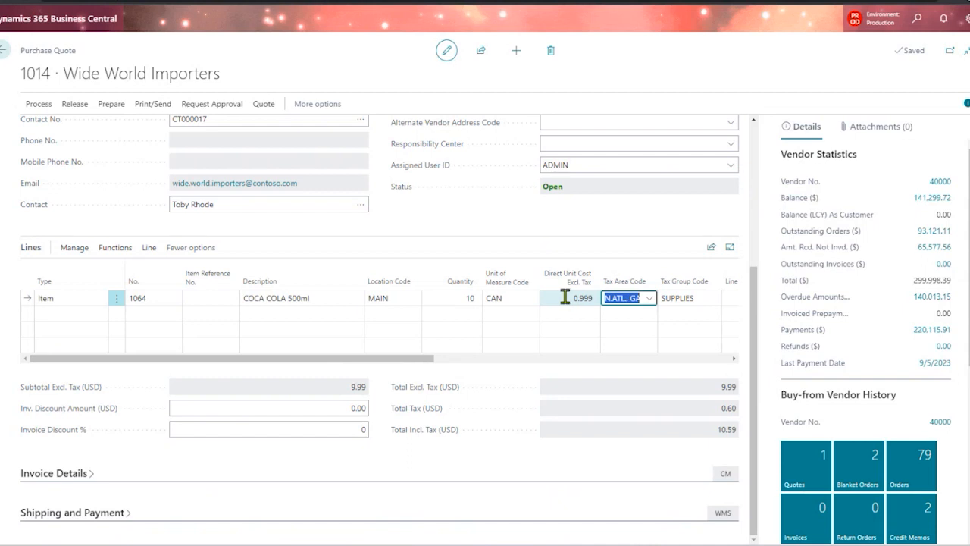
pyautogui.click(566, 297)
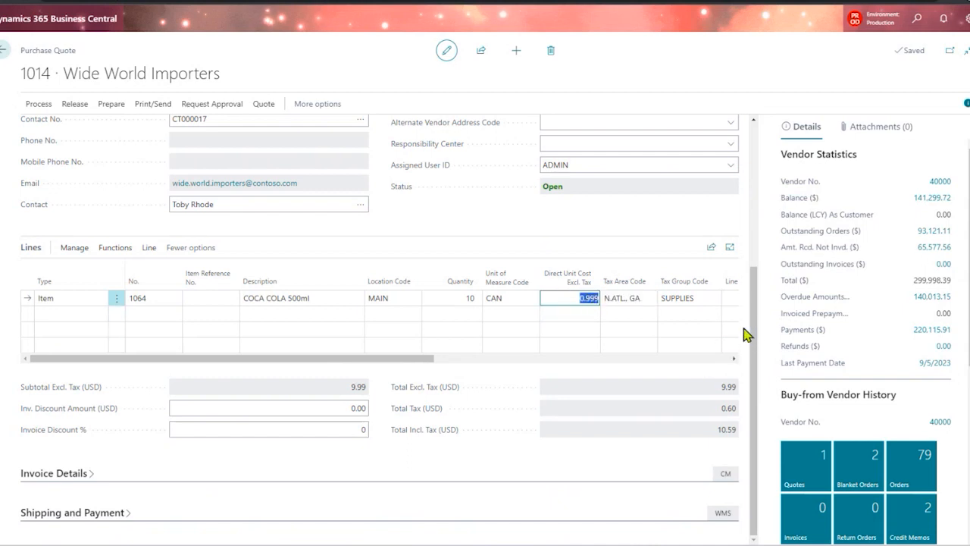
# - Examine the line's tax area code, available tax group codes and line amount, along with the quote's totals before and after tax
pyautogui.click(650, 304)
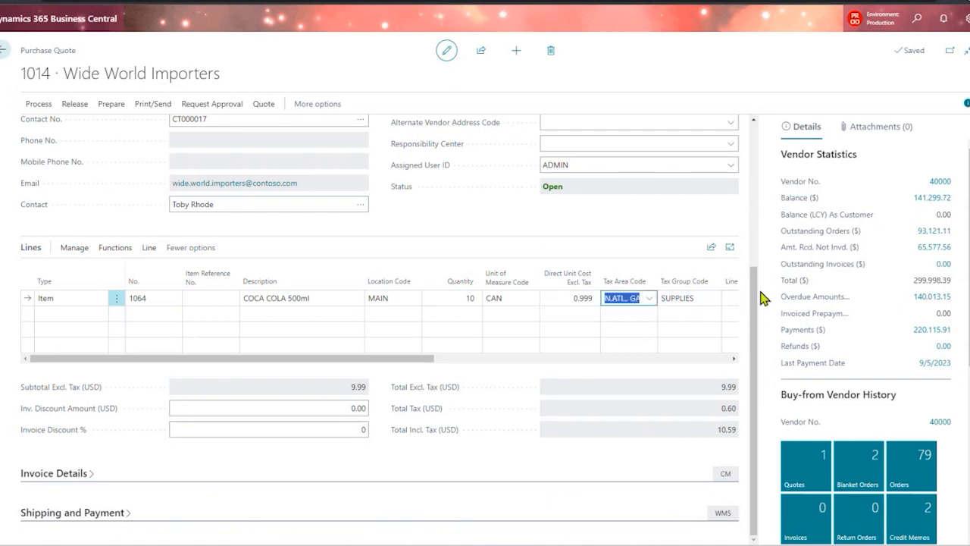
pyautogui.scroll(3, 760, 300)
pyautogui.scroll(1, 770, 172)
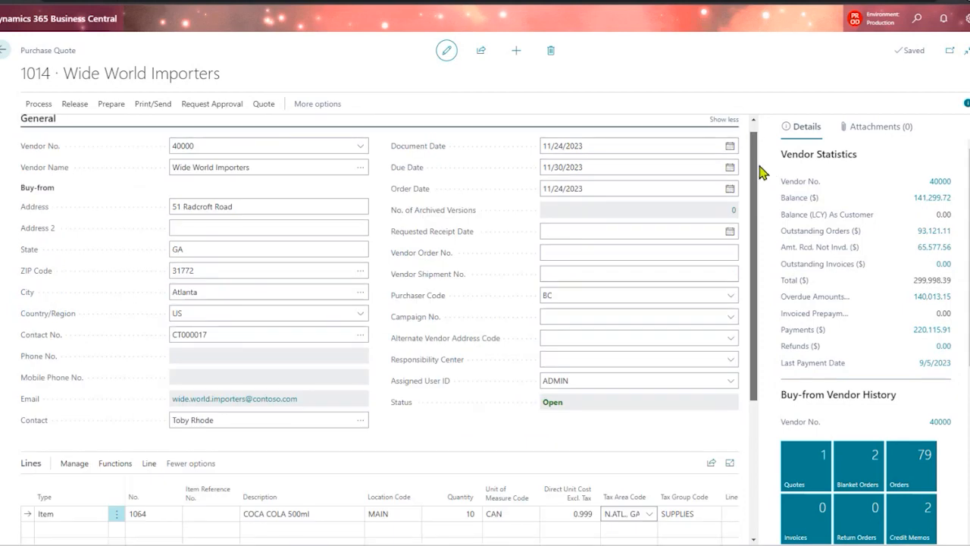
pyautogui.scroll(-3, 747, 282)
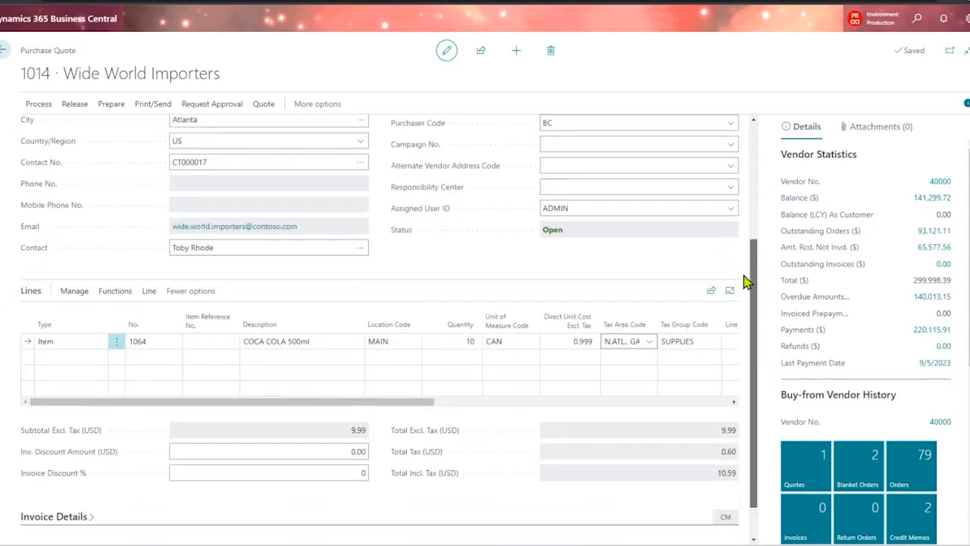
pyautogui.click(695, 341)
pyautogui.click(711, 342)
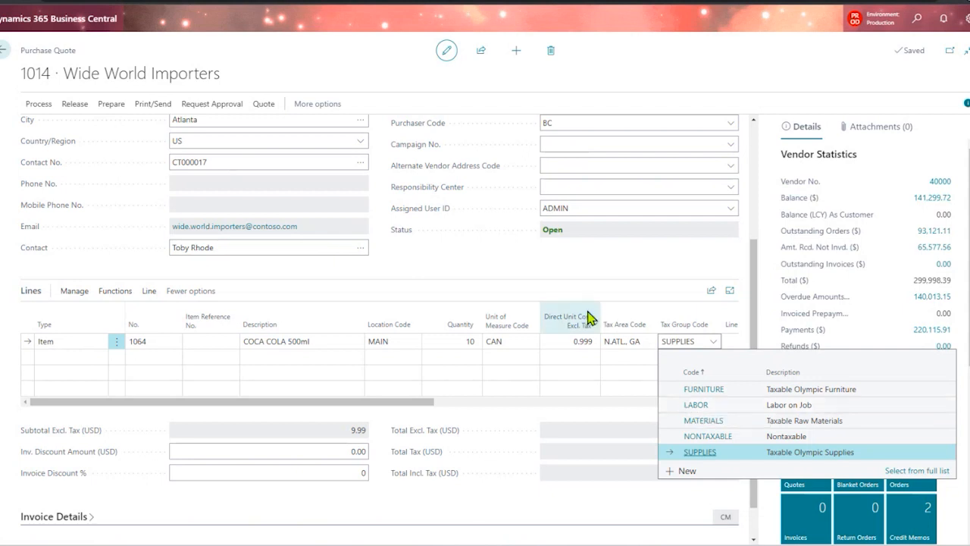
pyautogui.click(574, 262)
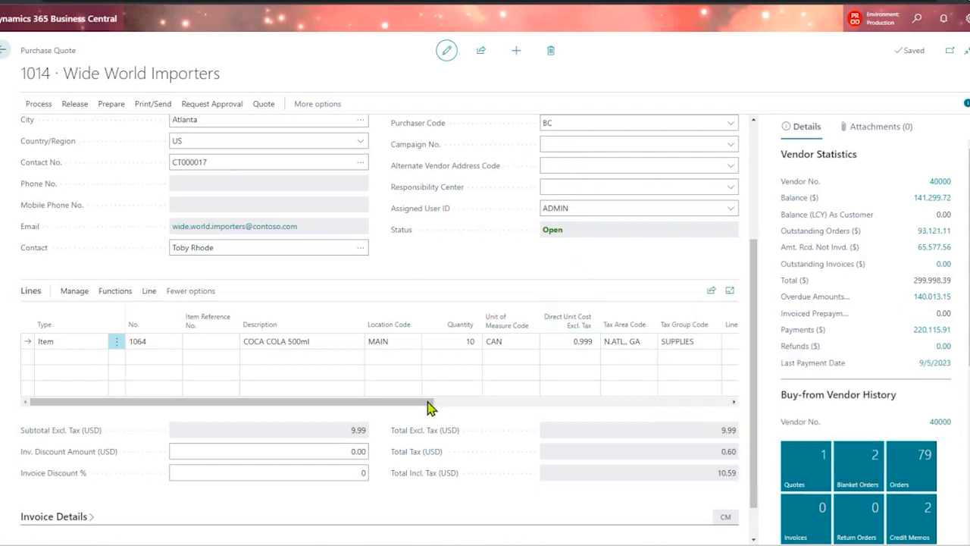
pyautogui.moveTo(428, 407); pyautogui.dragTo(567, 410)
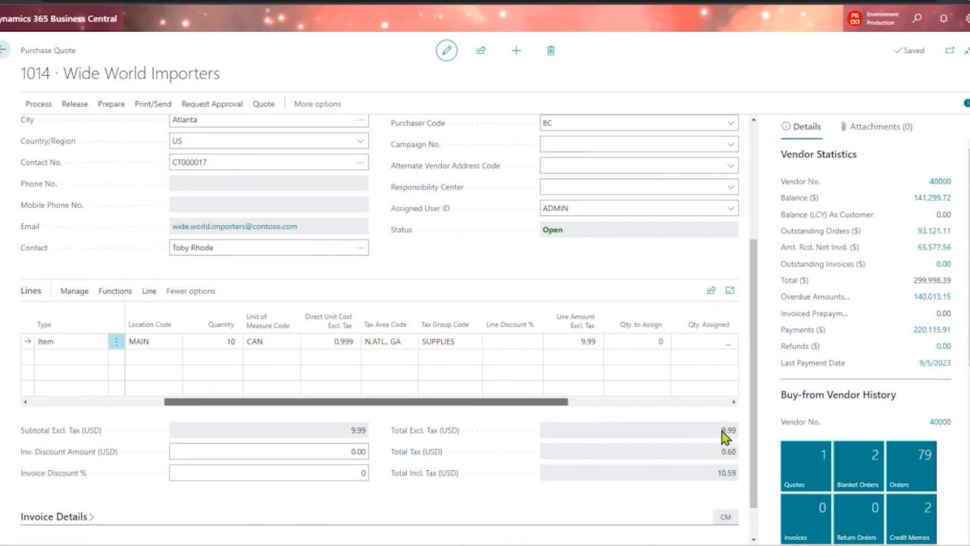
pyautogui.moveTo(721, 429); pyautogui.dragTo(736, 435)
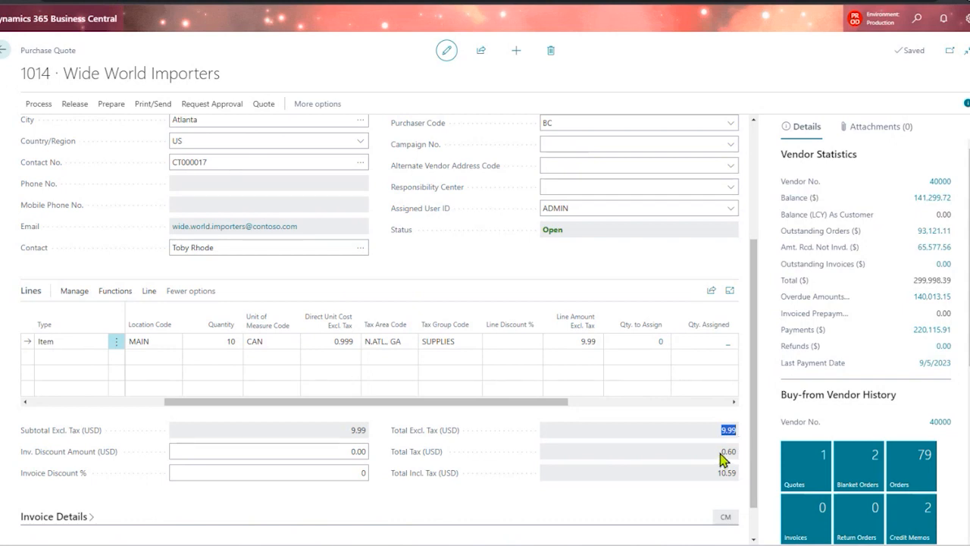
pyautogui.moveTo(722, 452); pyautogui.dragTo(737, 478)
pyautogui.moveTo(760, 426); pyautogui.dragTo(755, 493)
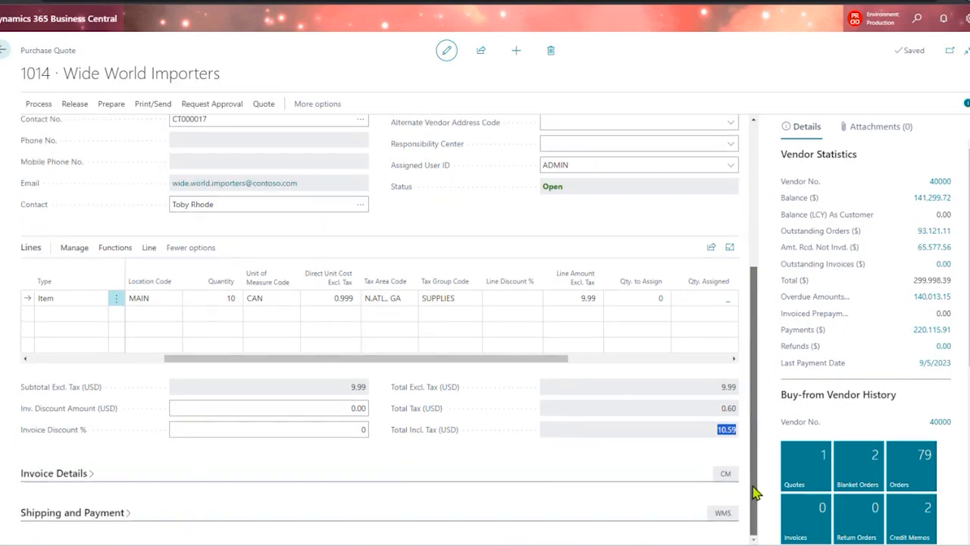
# - Expand the quote's Invoice Details section and show its additional fields
pyautogui.click(87, 475)
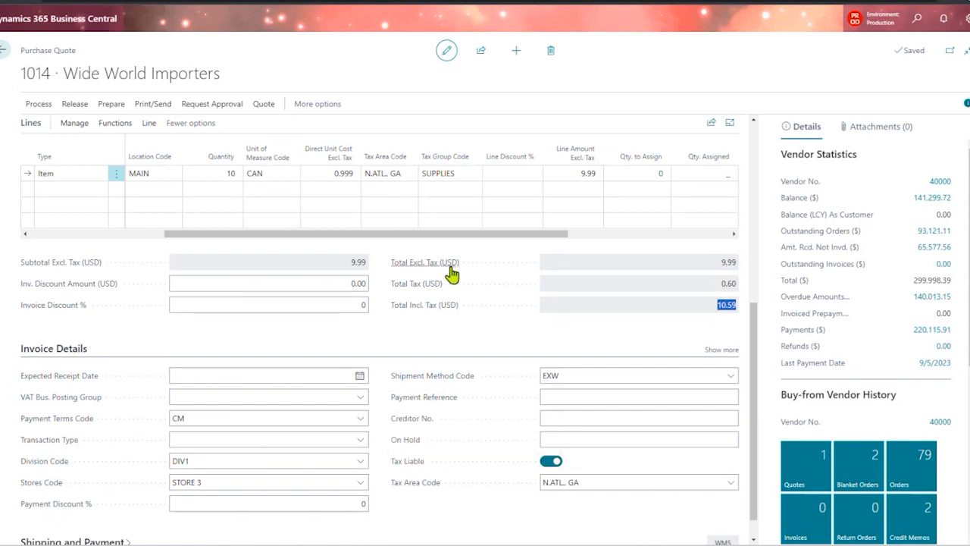
pyautogui.moveTo(452, 272)
pyautogui.scroll(-2, 749, 360)
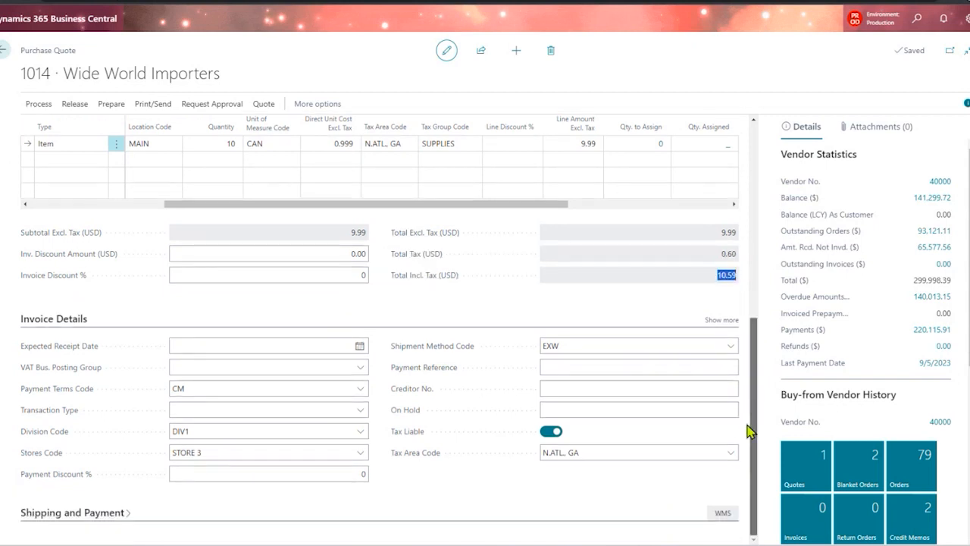
pyautogui.click(723, 320)
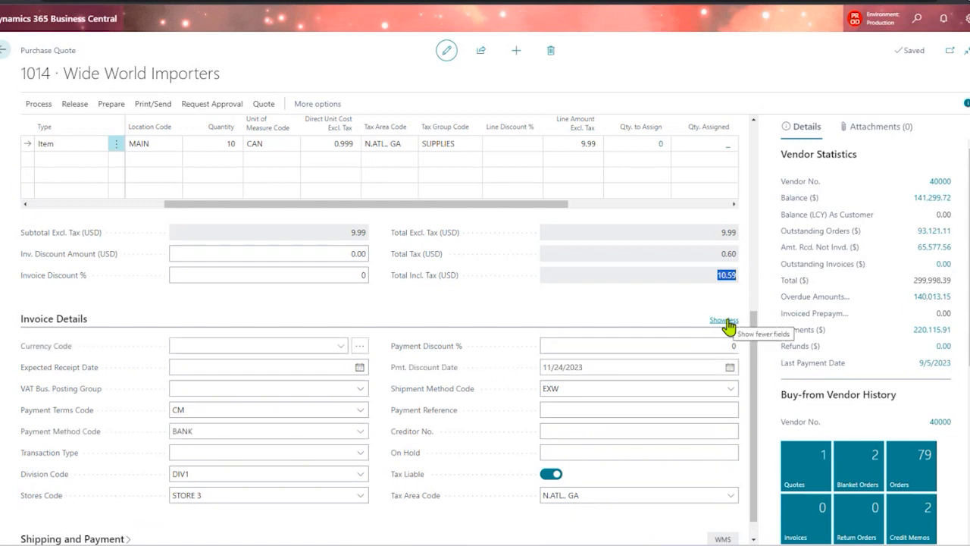
# - Set the quote's currency code to EUR and agree to have the purchase lines recreated
pyautogui.click(335, 347)
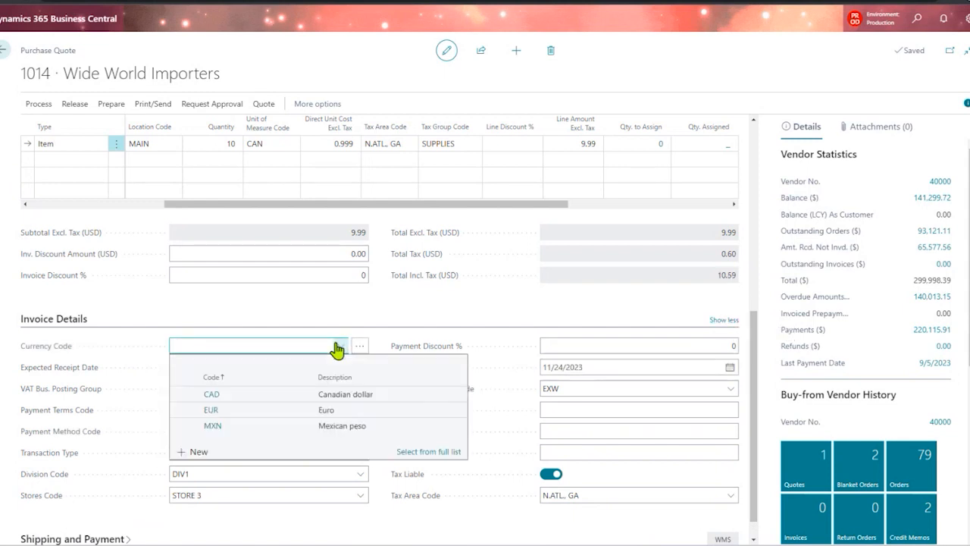
pyautogui.click(265, 411)
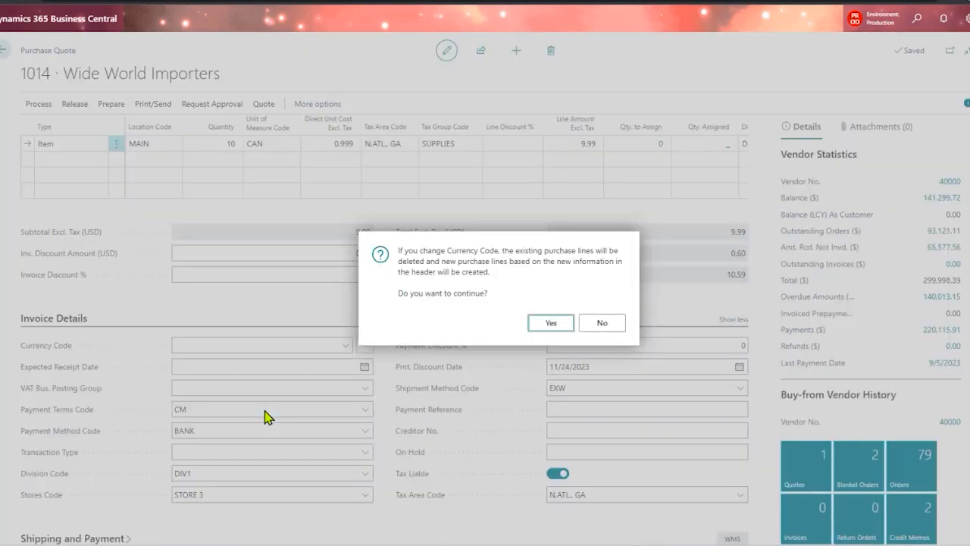
pyautogui.click(544, 324)
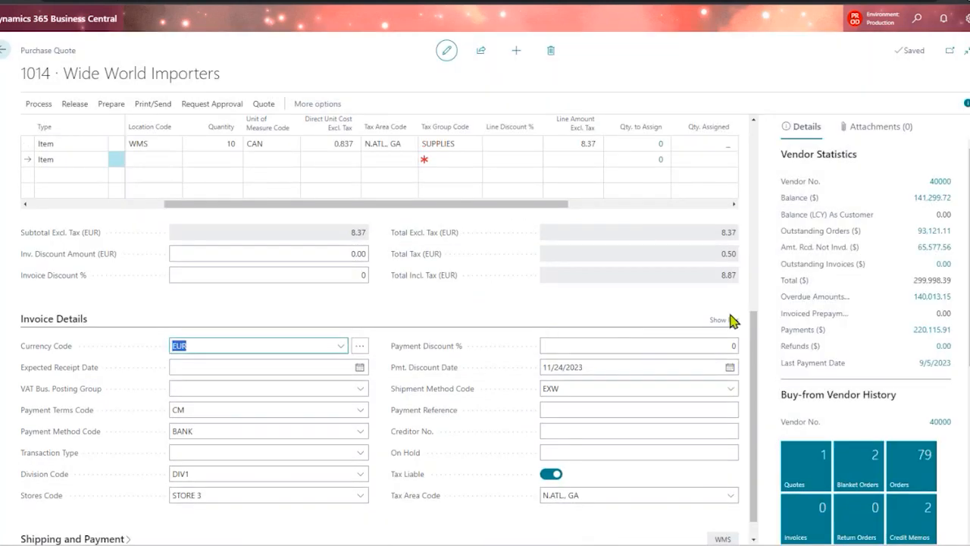
# - Check the vendor name in the quote's General section and the description of the Currency Code field in the invoice details
pyautogui.scroll(5, 754, 351)
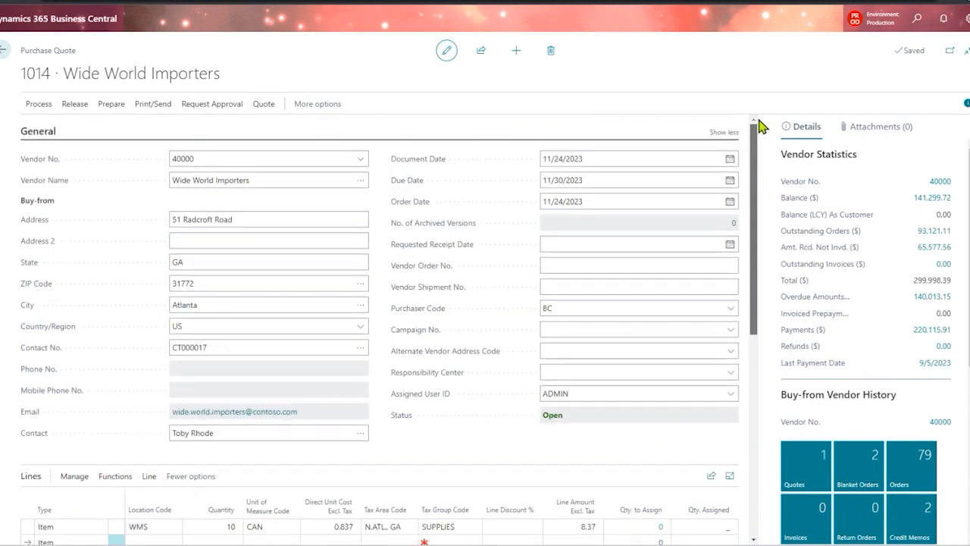
pyautogui.click(277, 179)
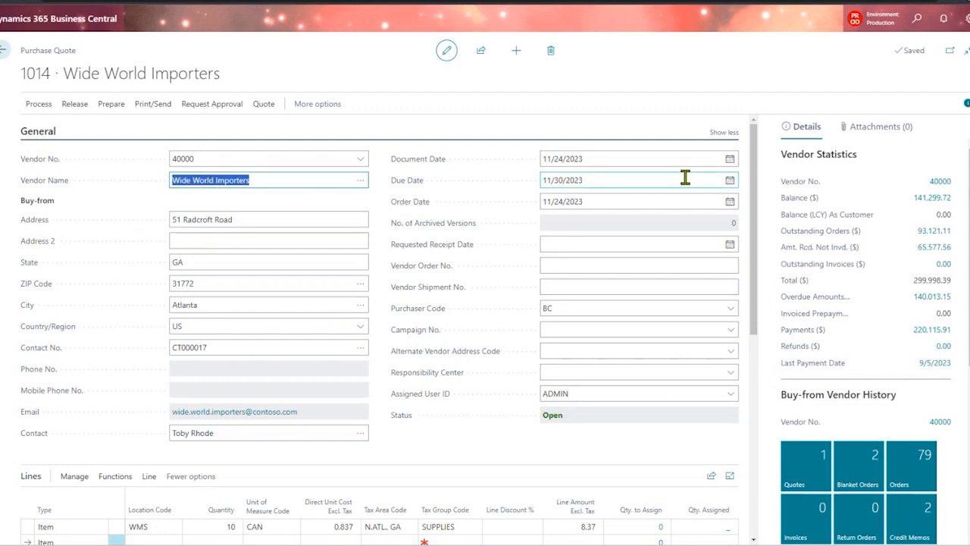
pyautogui.moveTo(754, 204); pyautogui.dragTo(340, 392)
pyautogui.click(226, 397)
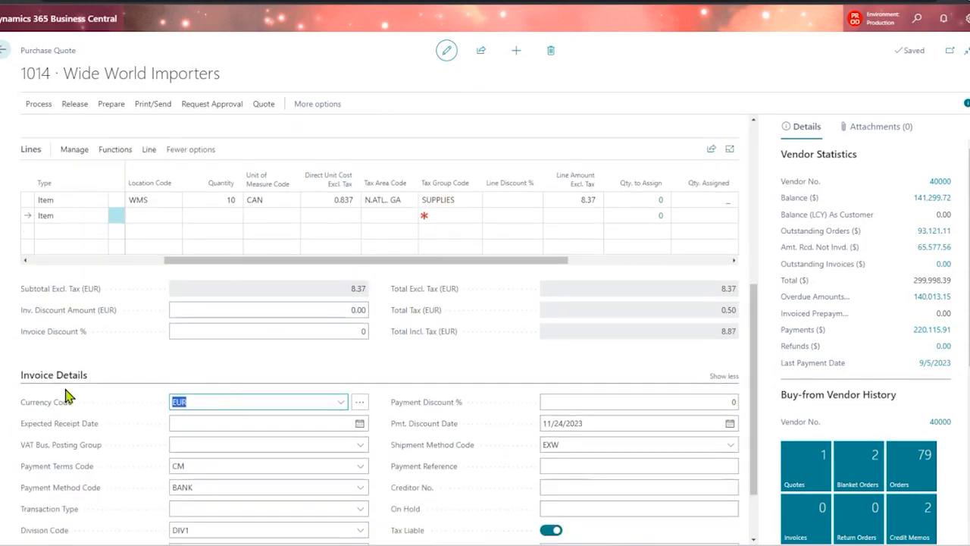
pyautogui.moveTo(34, 406)
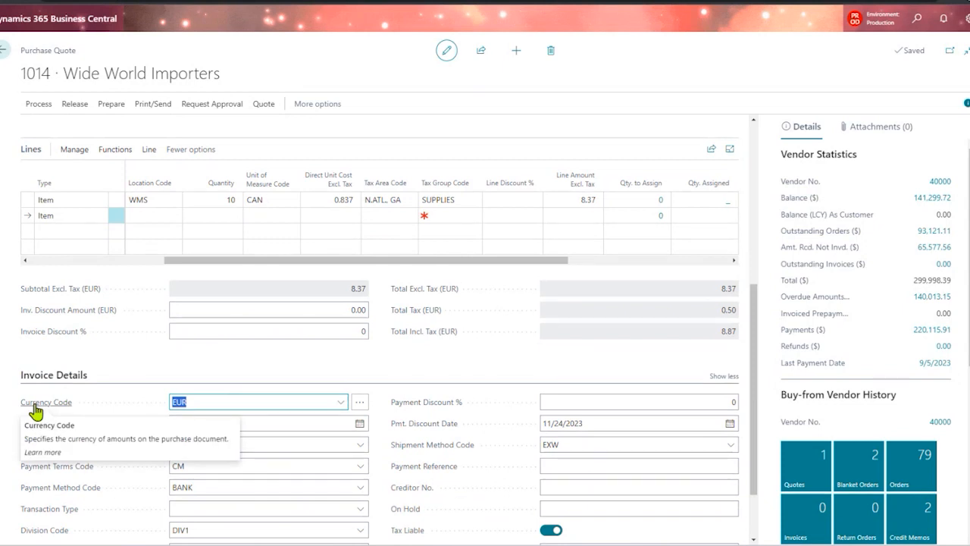
# - Open the exchange rate details for the quote's currency, examine the relational rate between EUR and USD, and leave without changes
pyautogui.click(360, 408)
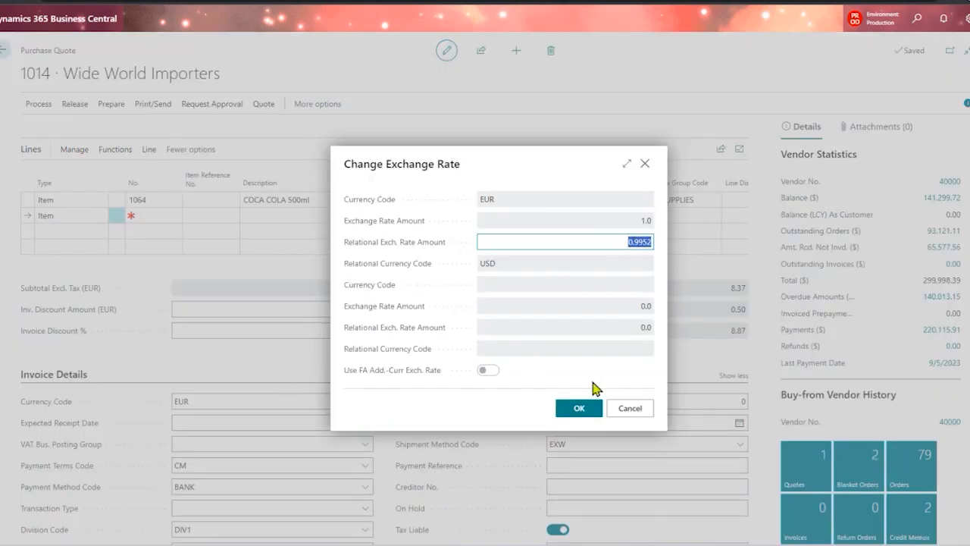
pyautogui.click(619, 415)
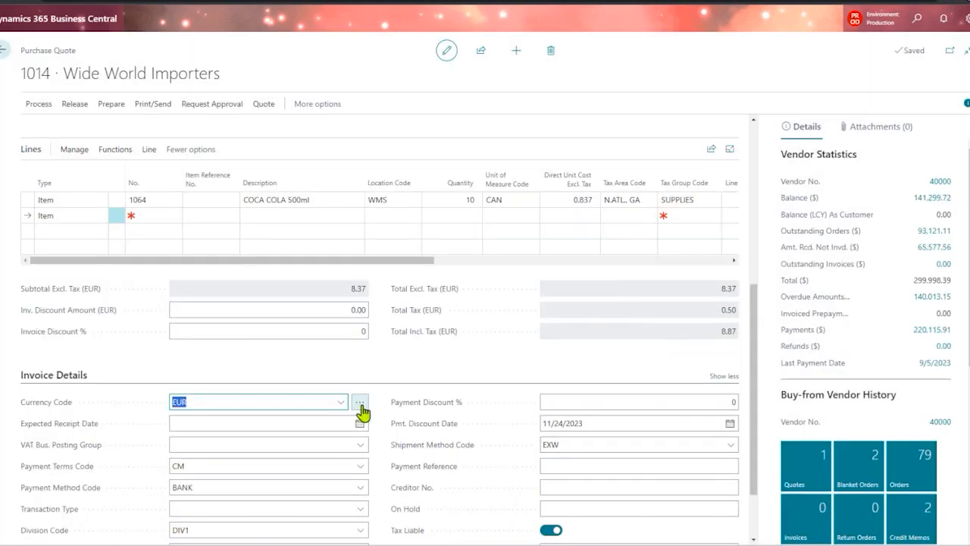
pyautogui.click(363, 409)
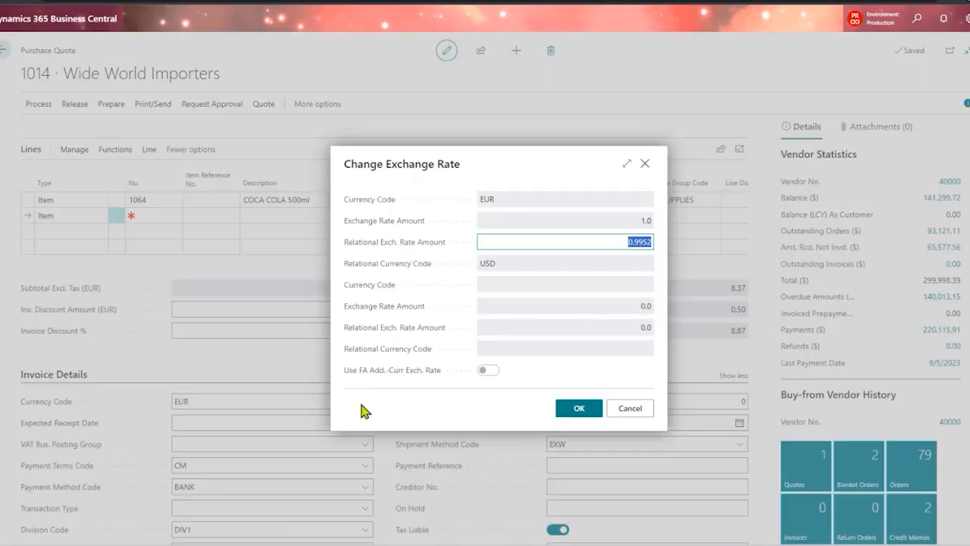
pyautogui.click(614, 234)
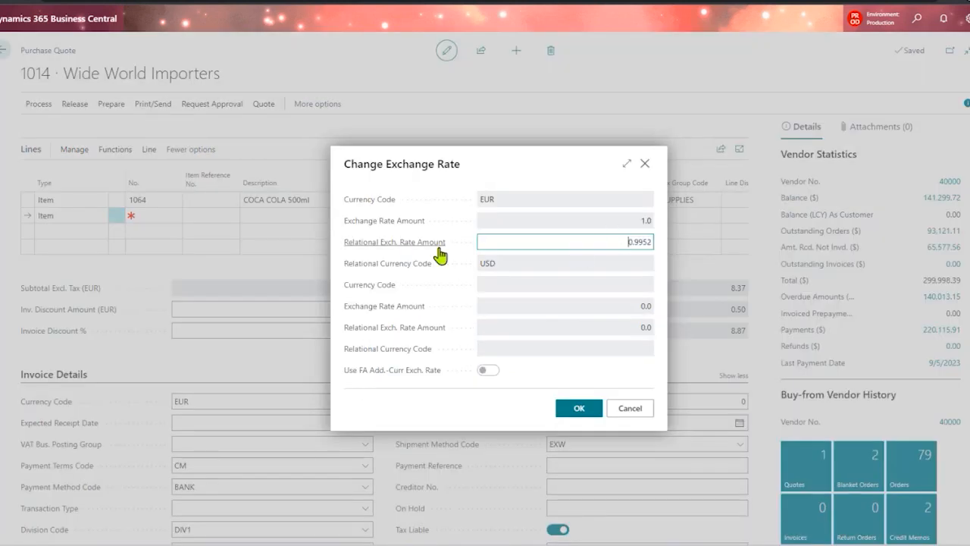
pyautogui.moveTo(438, 251)
pyautogui.moveTo(495, 199); pyautogui.dragTo(476, 200)
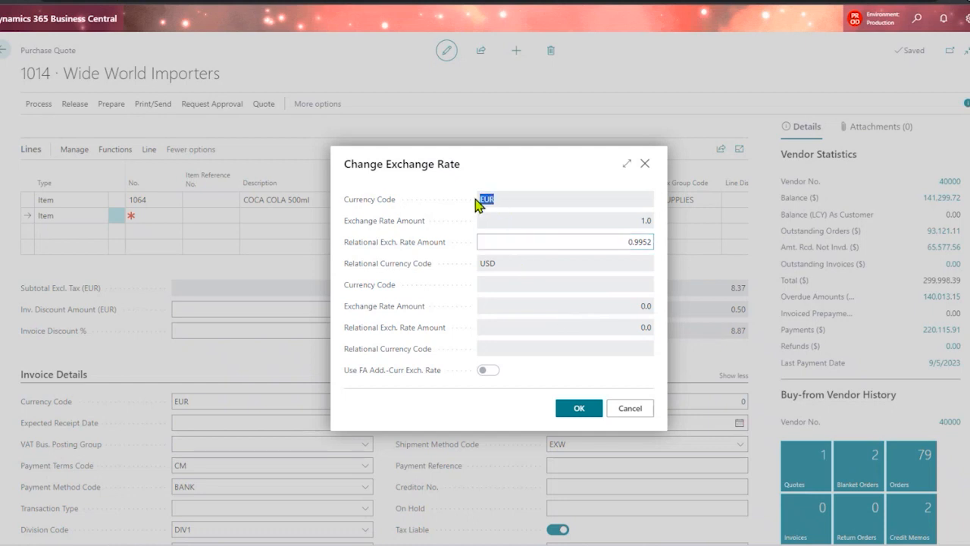
pyautogui.click(497, 264)
pyautogui.moveTo(497, 266); pyautogui.dragTo(480, 266)
pyautogui.moveTo(394, 251)
pyautogui.click(637, 242)
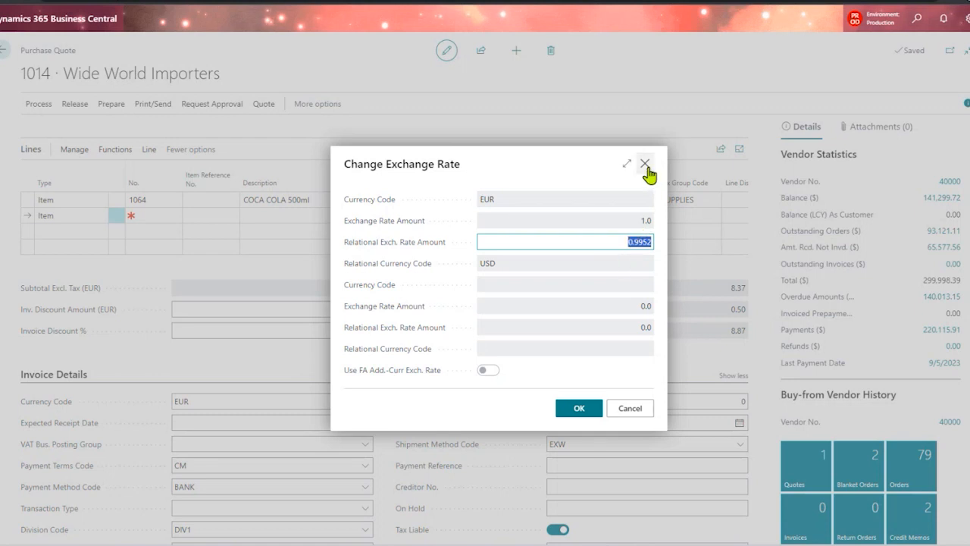
pyautogui.click(631, 409)
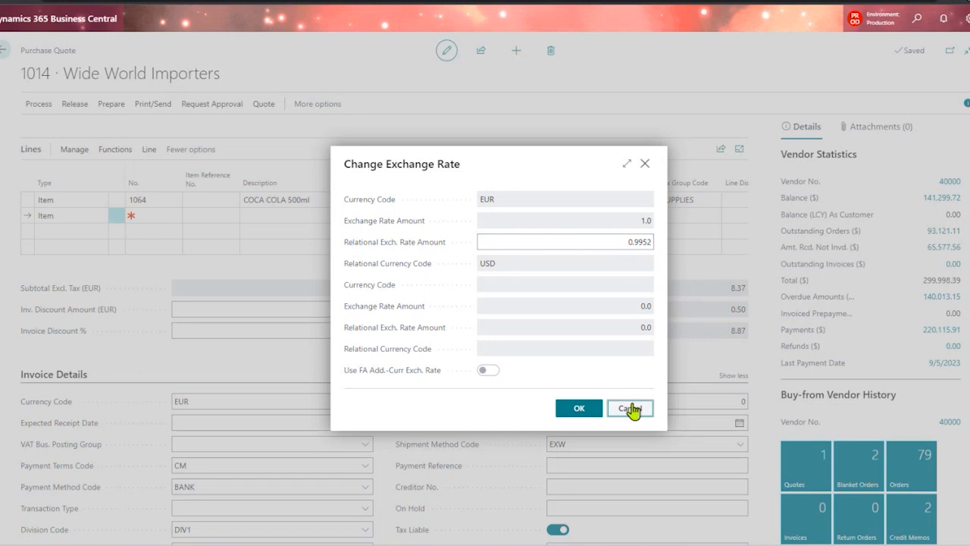
# - Clear the quote's currency code, agree to have the purchase lines recreated, and return to the General section
pyautogui.press('BackSpace')
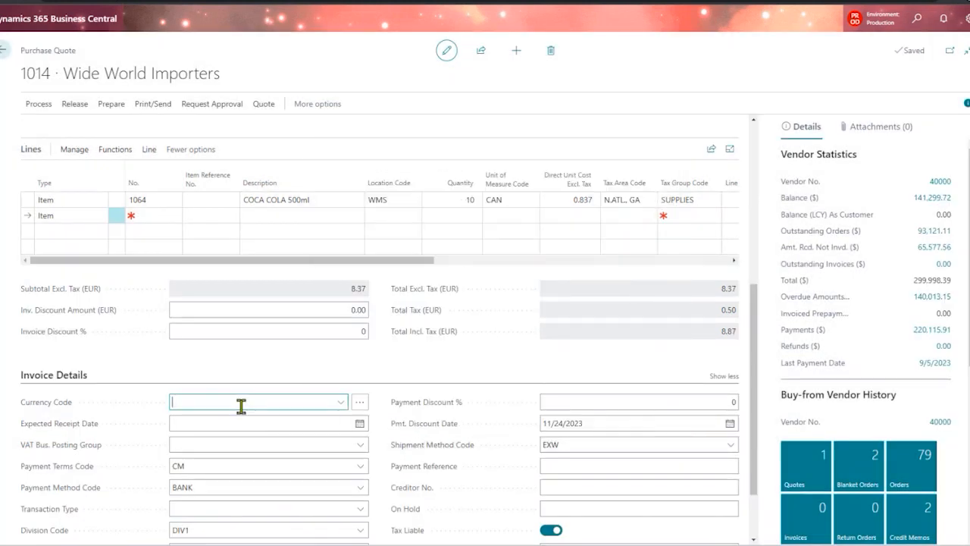
pyautogui.press('Tab')
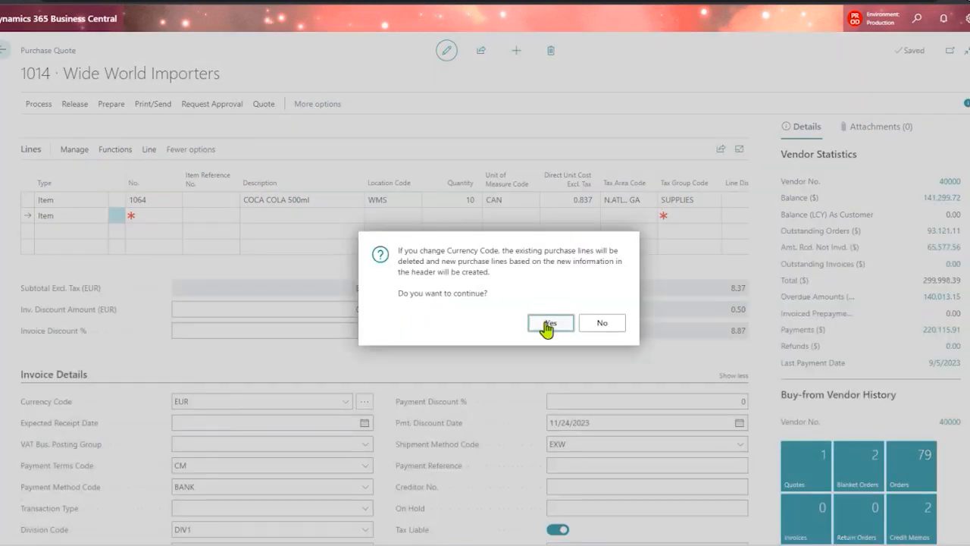
pyautogui.click(549, 323)
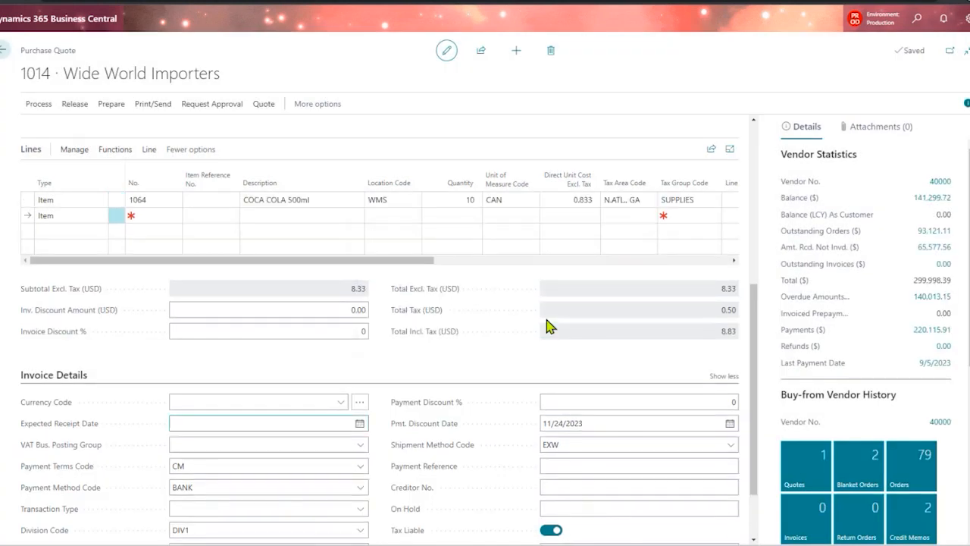
pyautogui.click(235, 403)
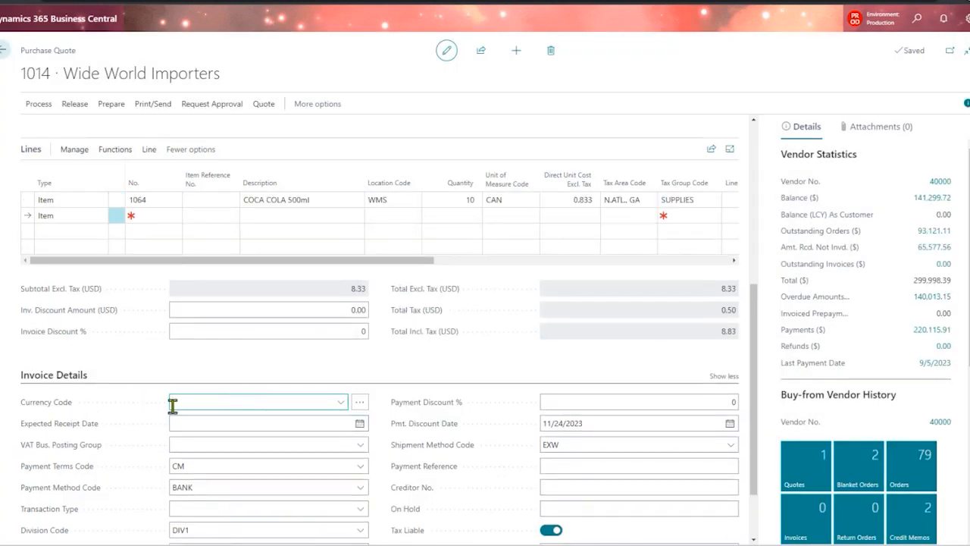
pyautogui.moveTo(69, 407)
pyautogui.moveTo(753, 315); pyautogui.dragTo(745, 160)
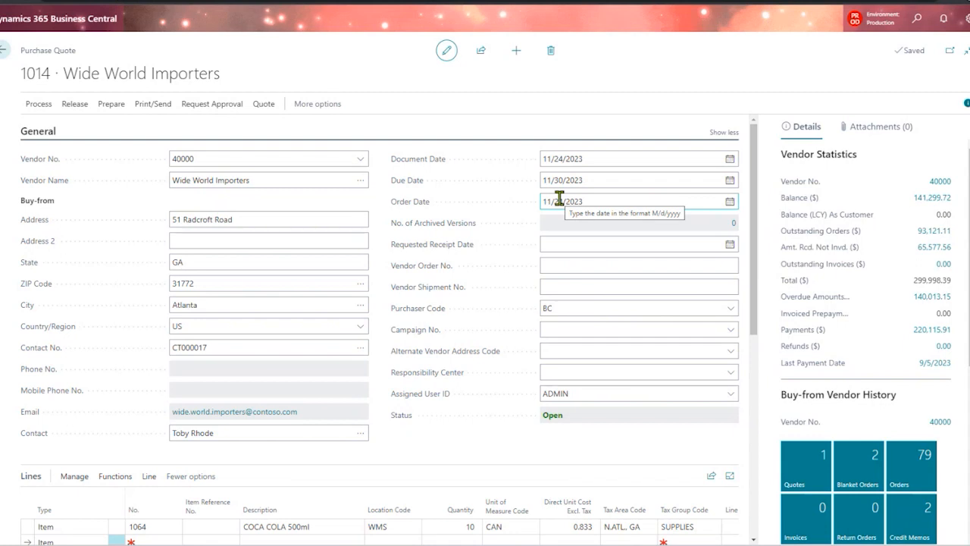
# - Change the location code of the COCA COLA 500ml line to MAIN
pyautogui.click(399, 527)
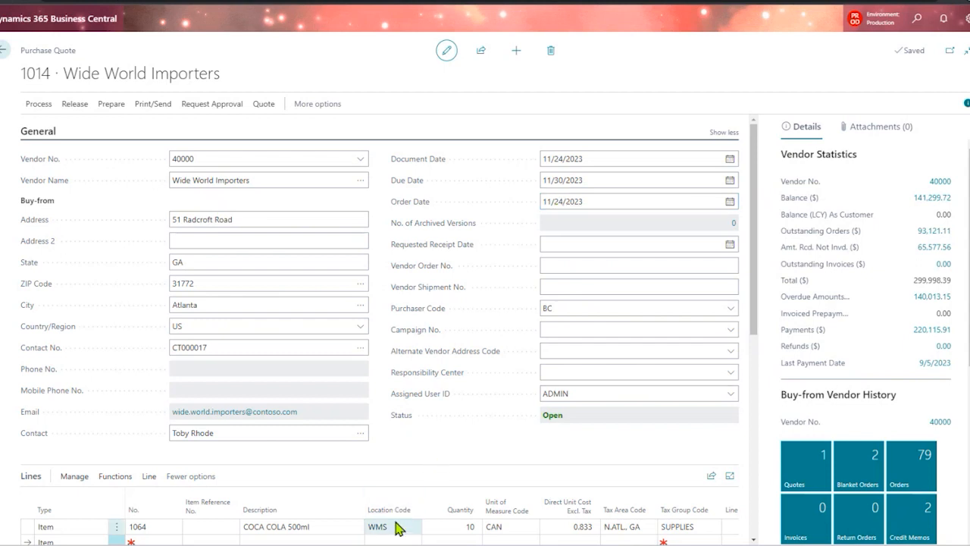
pyautogui.write('m')
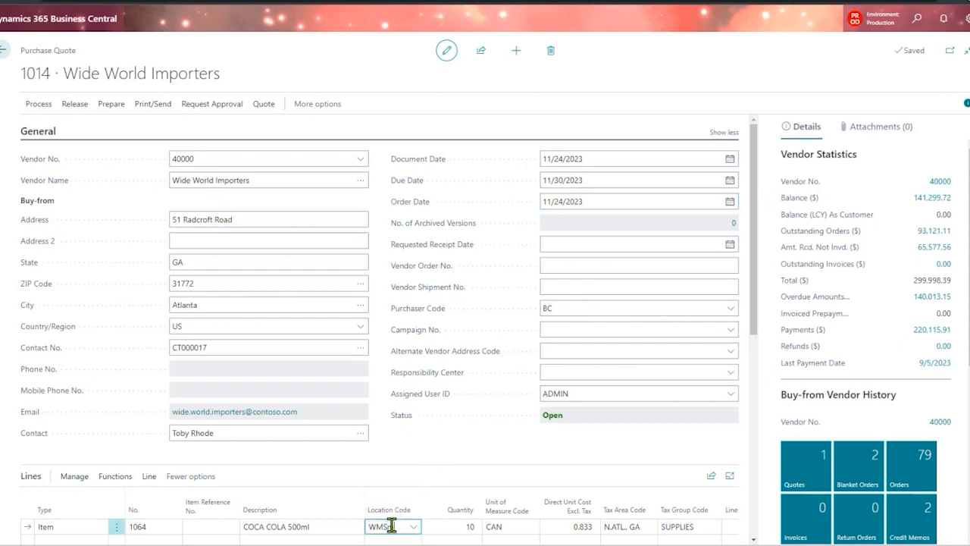
pyautogui.write('ain')
pyautogui.press('BackSpace')
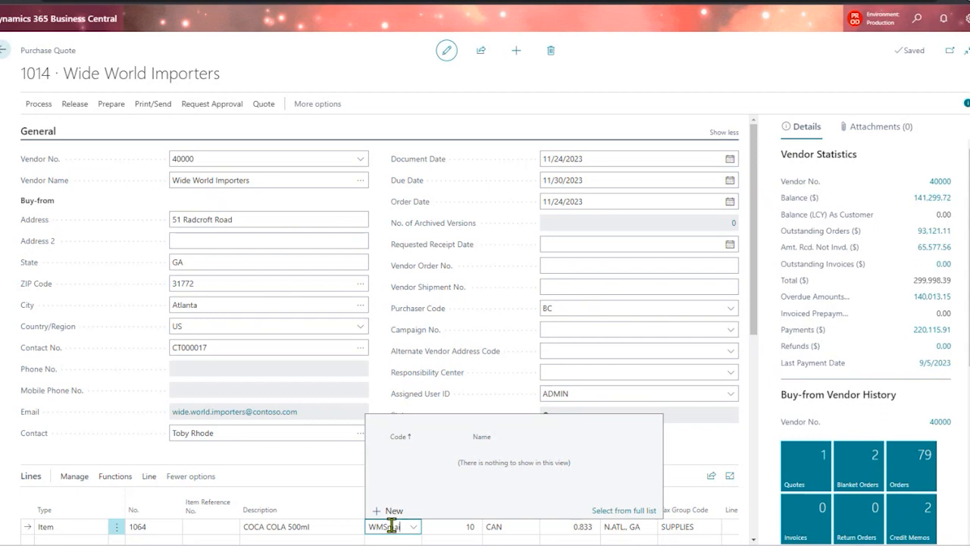
pyautogui.press('BackSpace')
pyautogui.press('BackSpace')
pyautogui.press('BackSpace')
pyautogui.press('BackSpace')
pyautogui.press('BackSpace')
pyautogui.press('BackSpace')
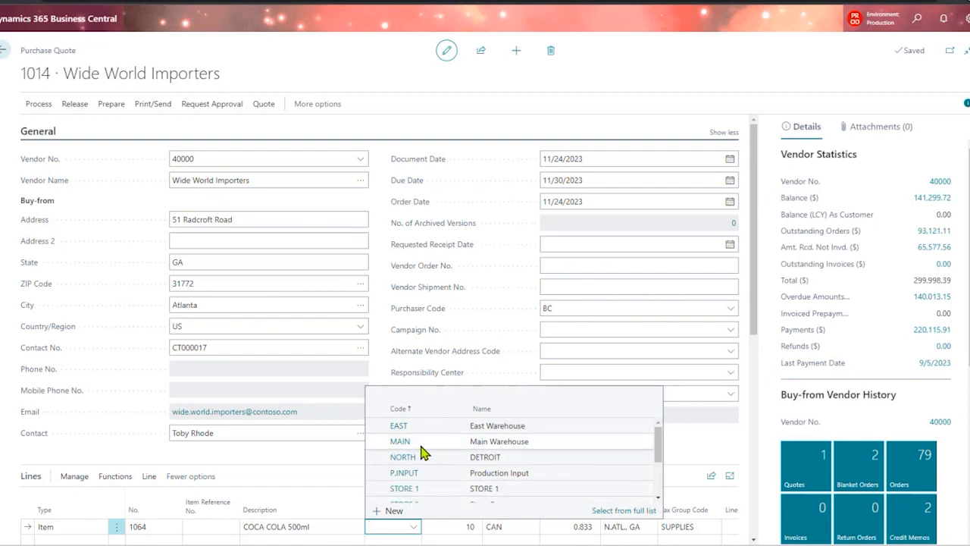
pyautogui.click(421, 445)
pyautogui.click(421, 446)
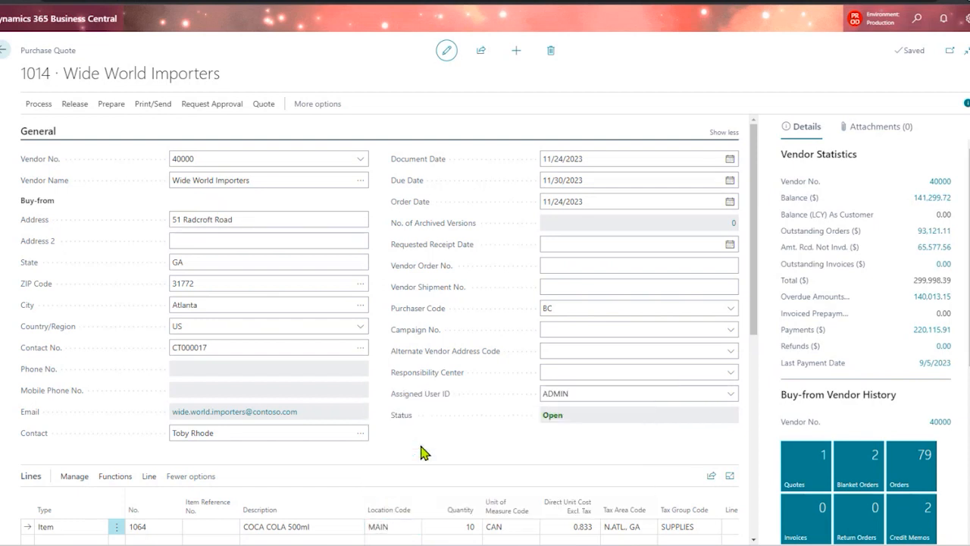
# - Check the item line's direct unit cost and review the quote's print, send and approval request options
pyautogui.click(570, 523)
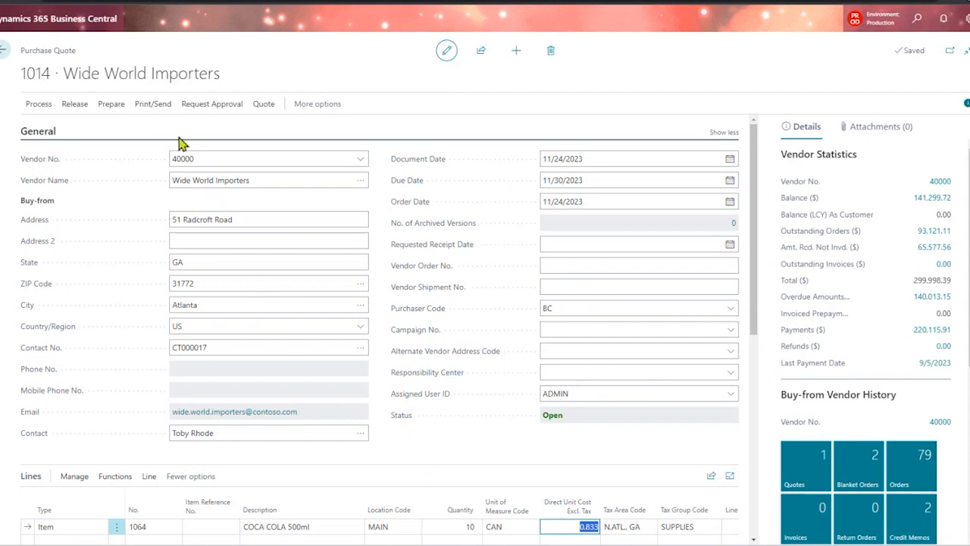
pyautogui.click(157, 107)
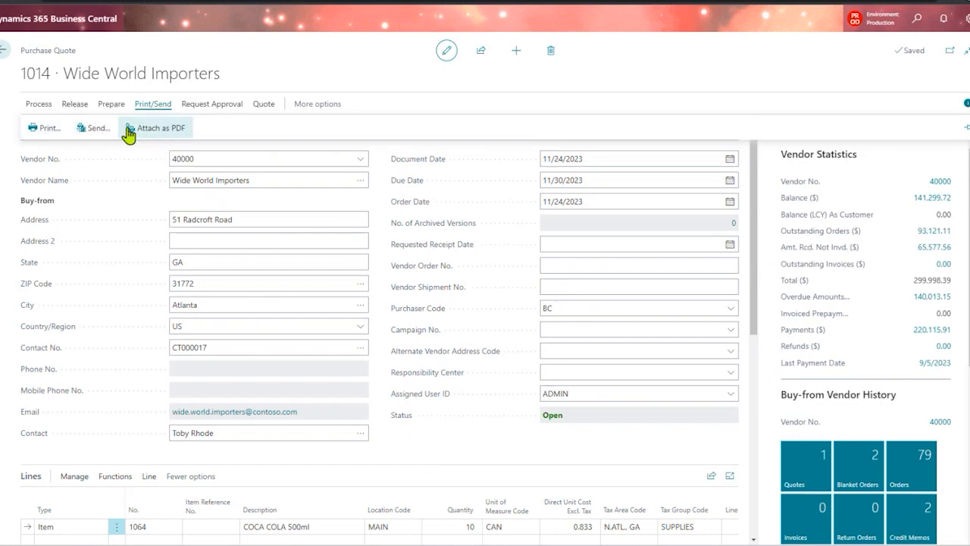
pyautogui.click(212, 106)
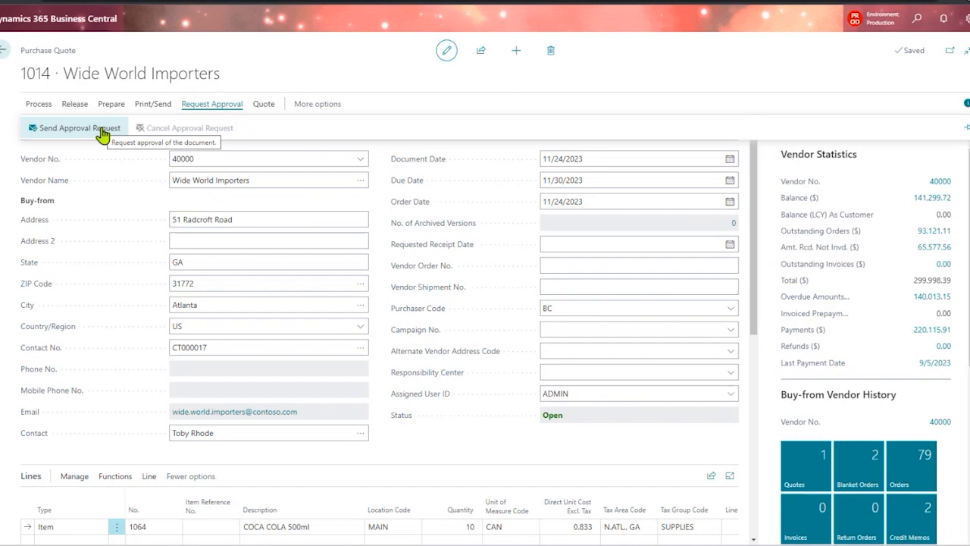
pyautogui.click(749, 226)
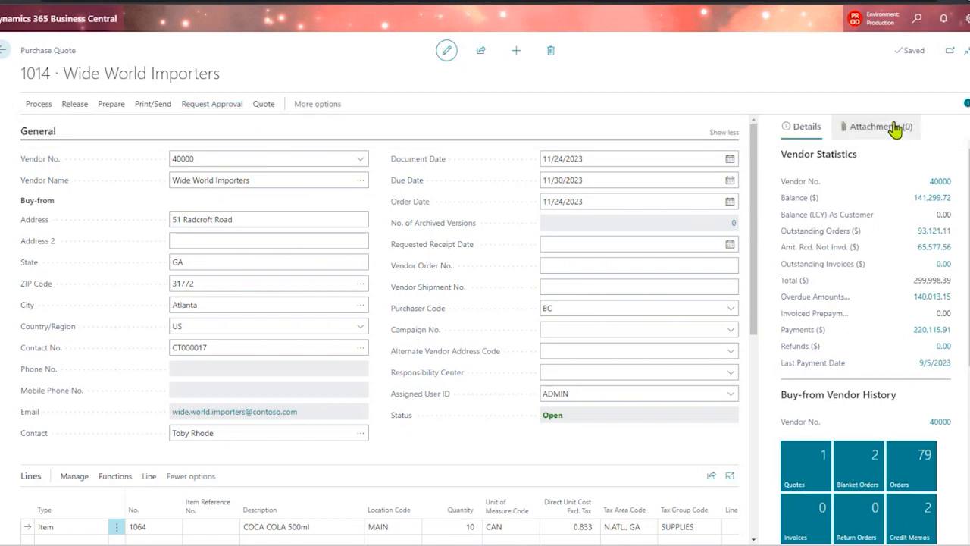
# - Add the note "this is urgent" to the purchase quote
pyautogui.click(871, 126)
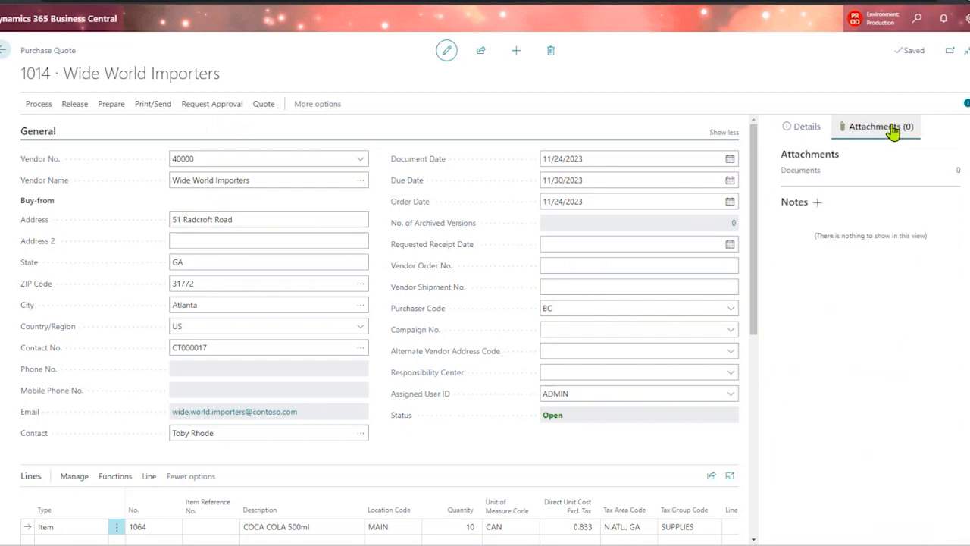
pyautogui.click(817, 203)
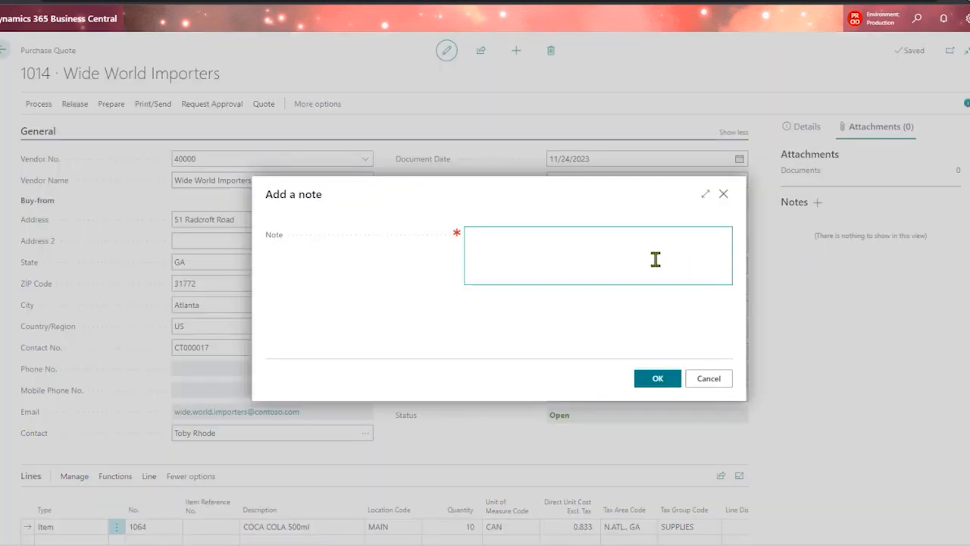
pyautogui.write('this is urgent')
pyautogui.moveTo(531, 241); pyautogui.dragTo(444, 240)
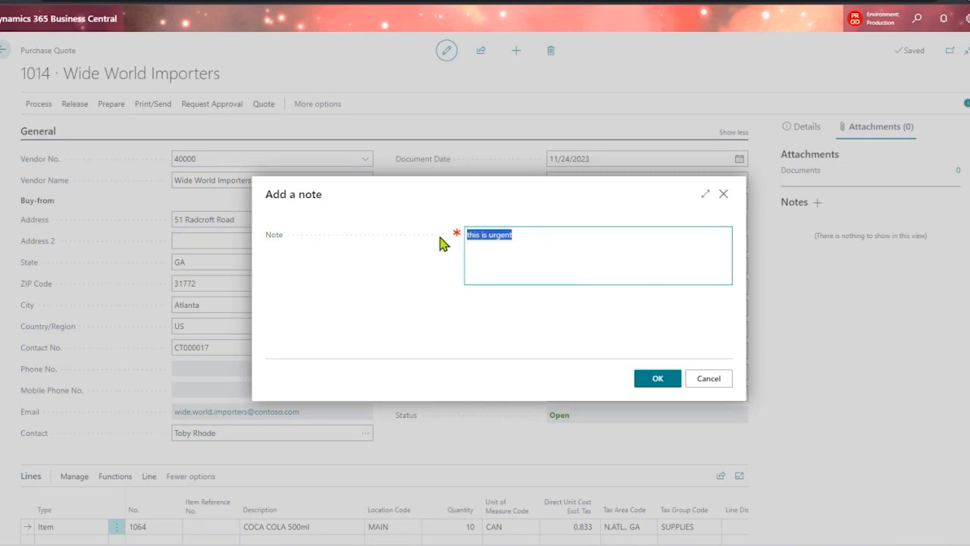
pyautogui.click(639, 380)
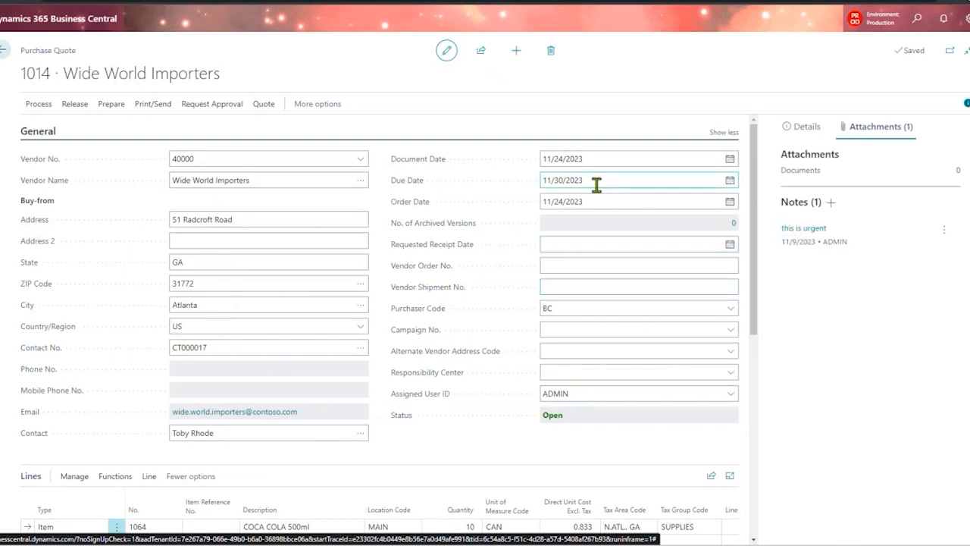
# - Attach the PDF file [OPT]_DocuSign_Email to the purchase quote's documents
pyautogui.click(286, 175)
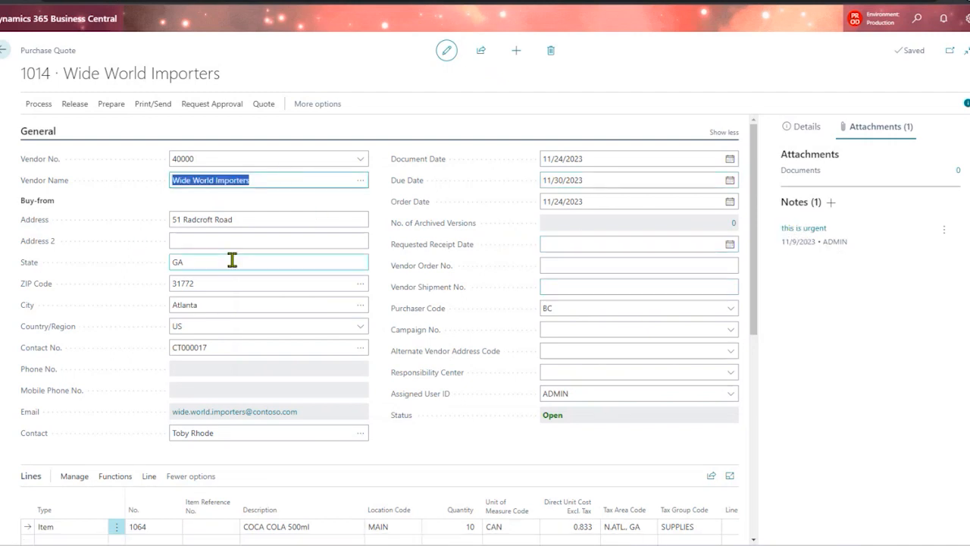
pyautogui.click(558, 523)
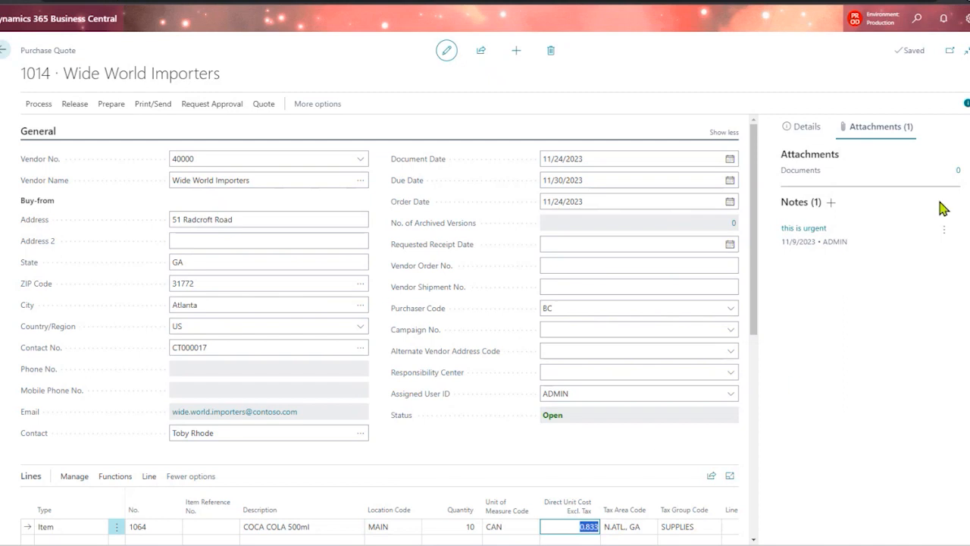
pyautogui.click(957, 172)
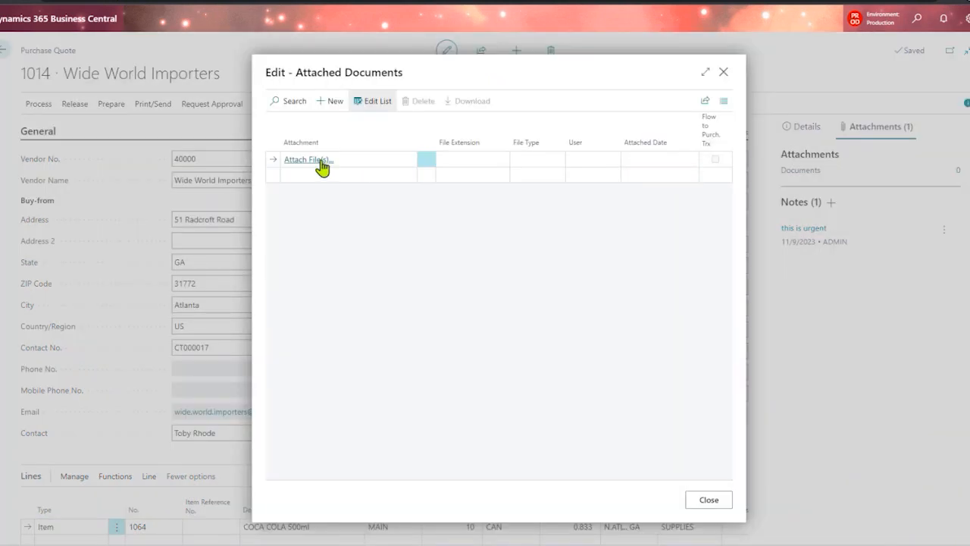
pyautogui.click(319, 161)
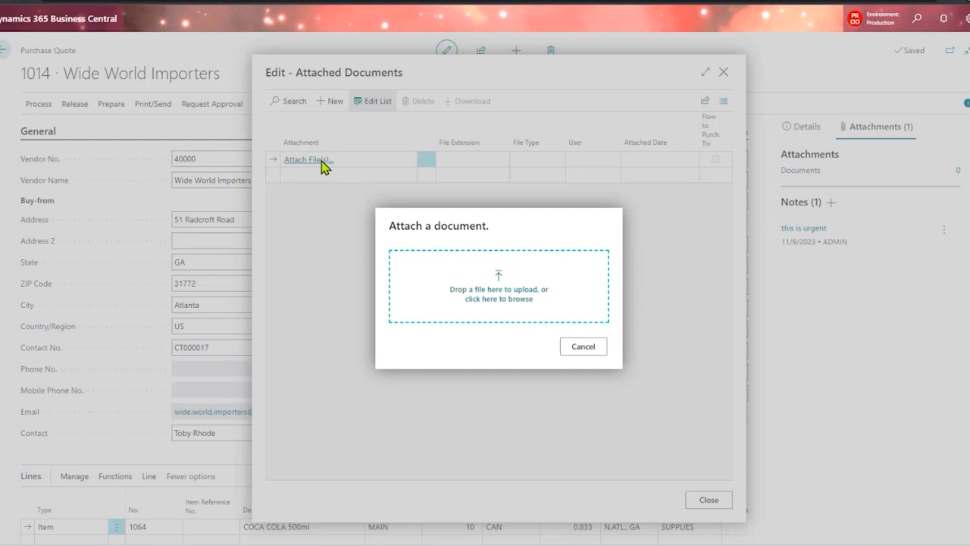
pyautogui.click(476, 288)
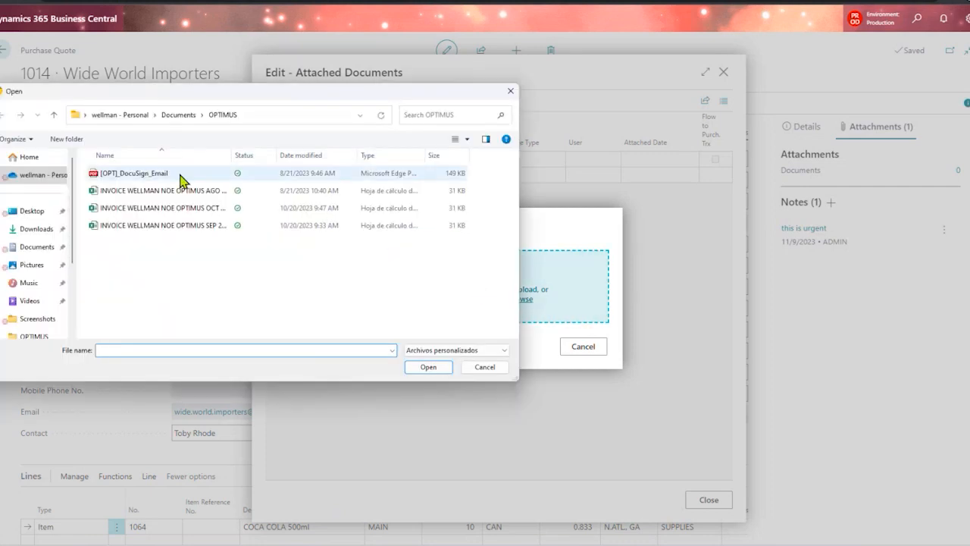
pyautogui.click(180, 174)
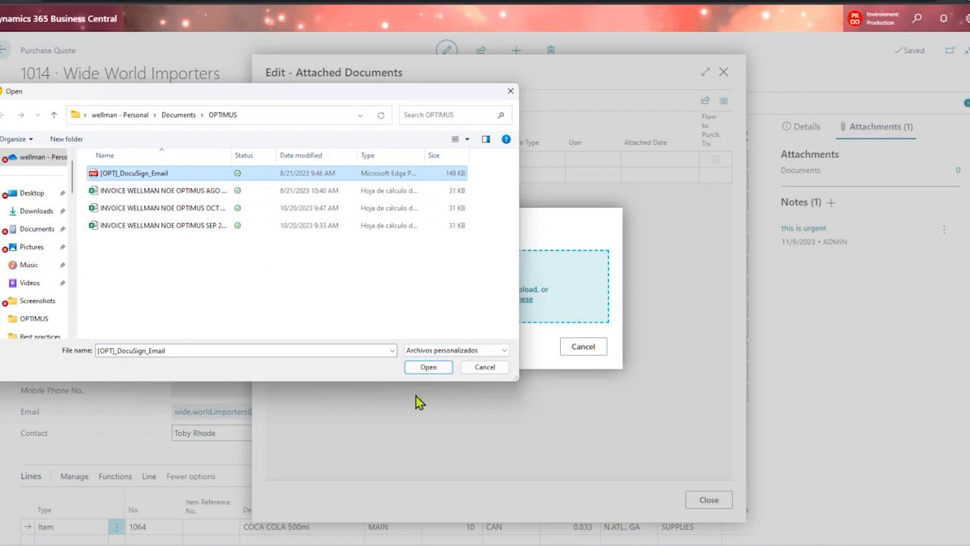
pyautogui.click(426, 368)
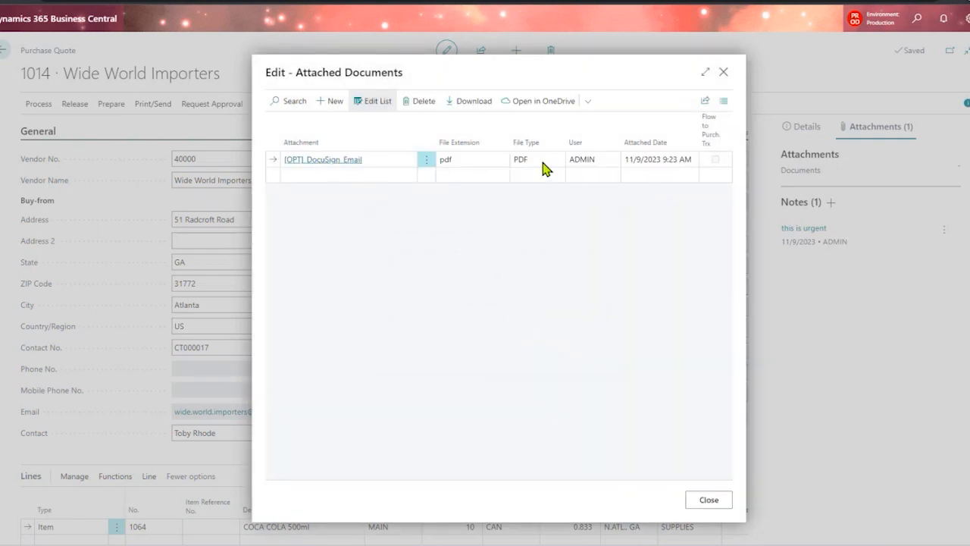
# - Examine the attached document's file type and the Flow to Purch. Trx column in the enlarged list, and return to the quote
pyautogui.click(519, 162)
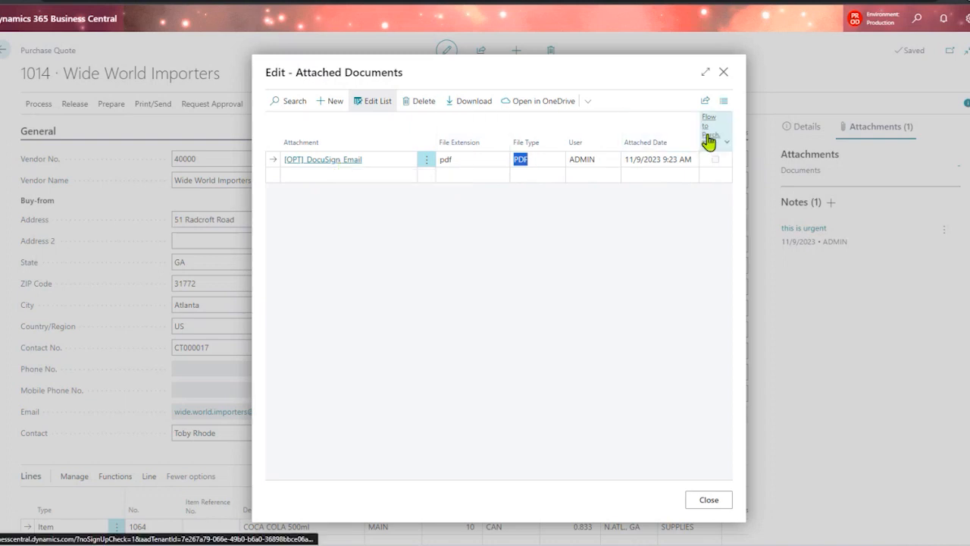
pyautogui.moveTo(708, 141)
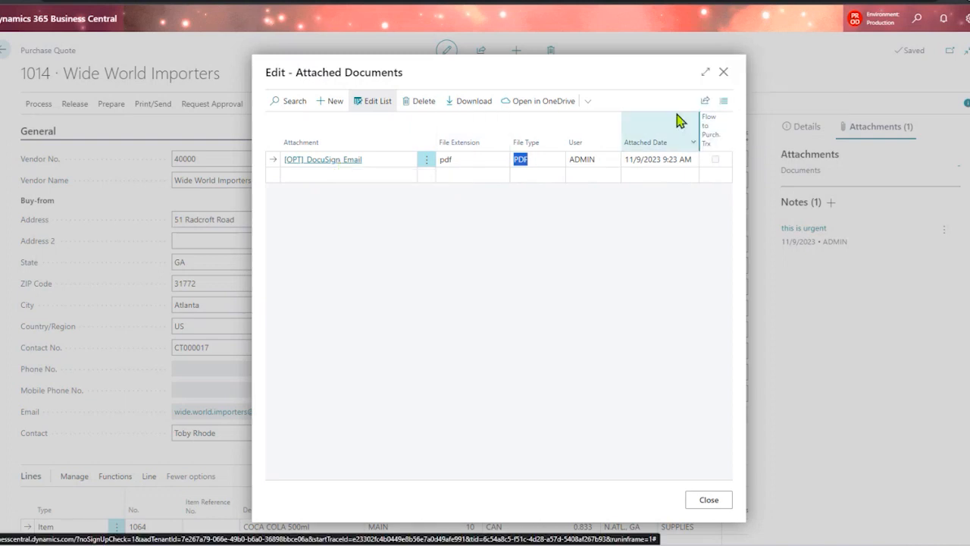
pyautogui.click(705, 73)
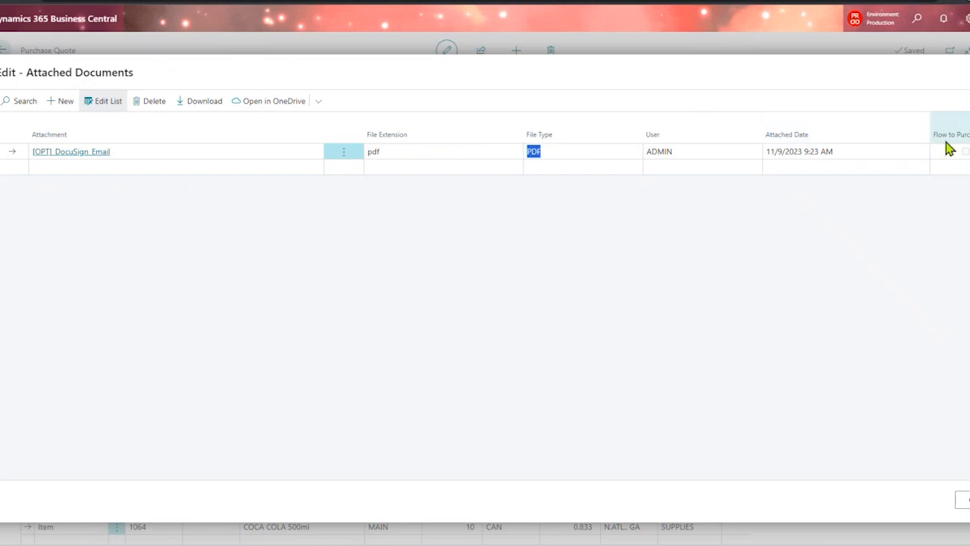
pyautogui.moveTo(954, 150)
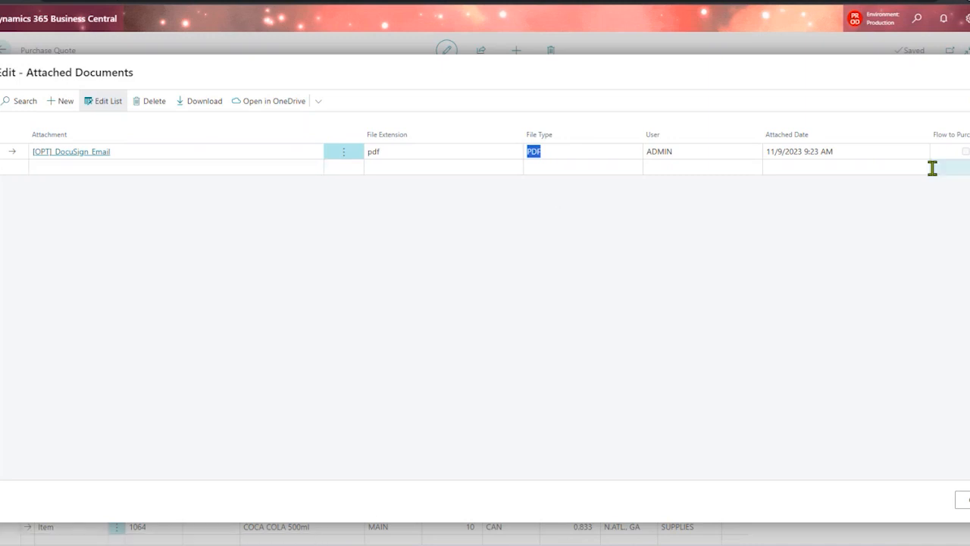
pyautogui.press('Escape')
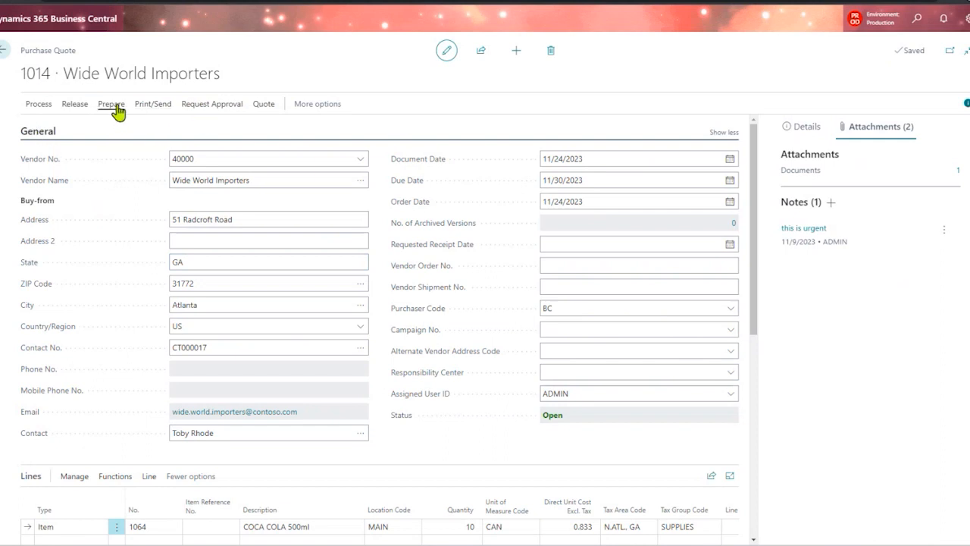
# - Send the quote with Printer set to Yes (Prompt for Settings), keeping Email at Yes (Prompt for Settings) and the attachment as PDF
pyautogui.click(153, 104)
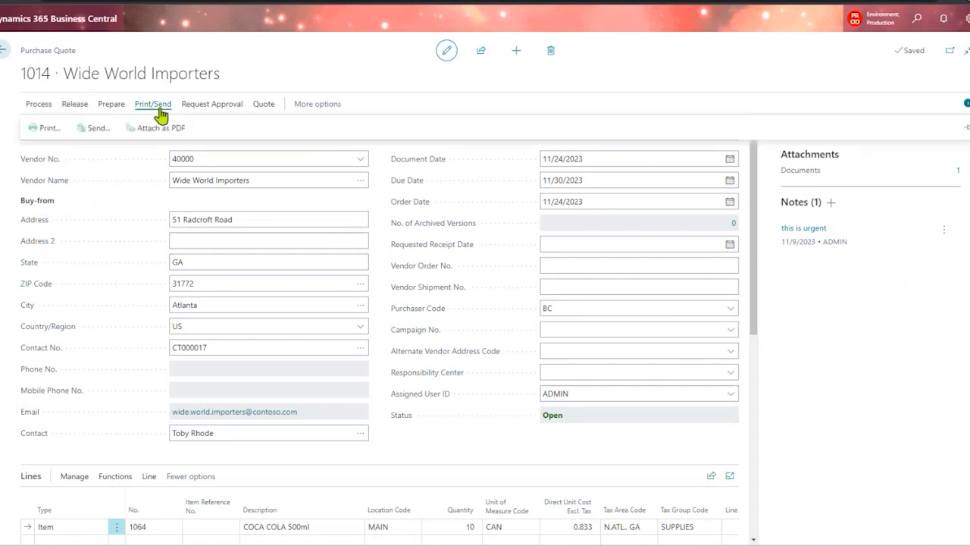
pyautogui.click(95, 129)
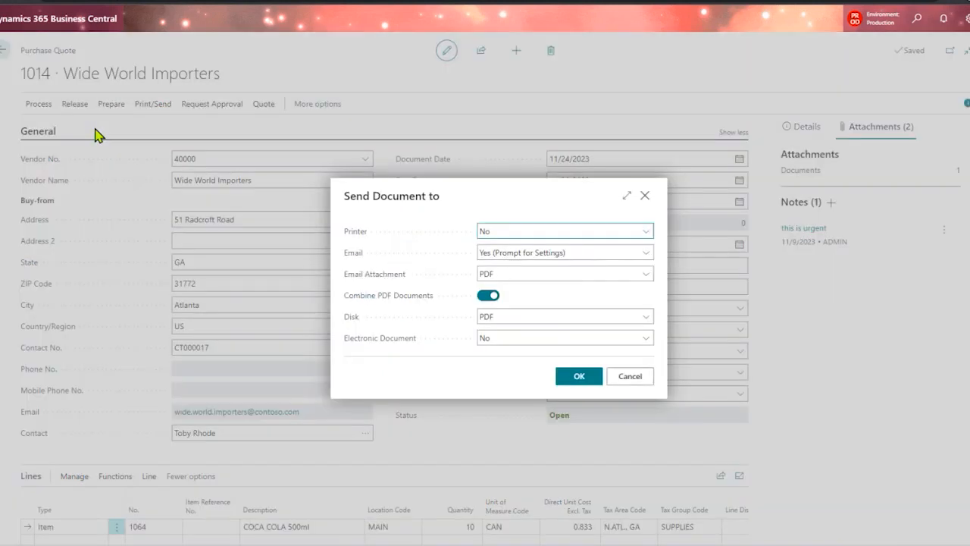
pyautogui.click(561, 233)
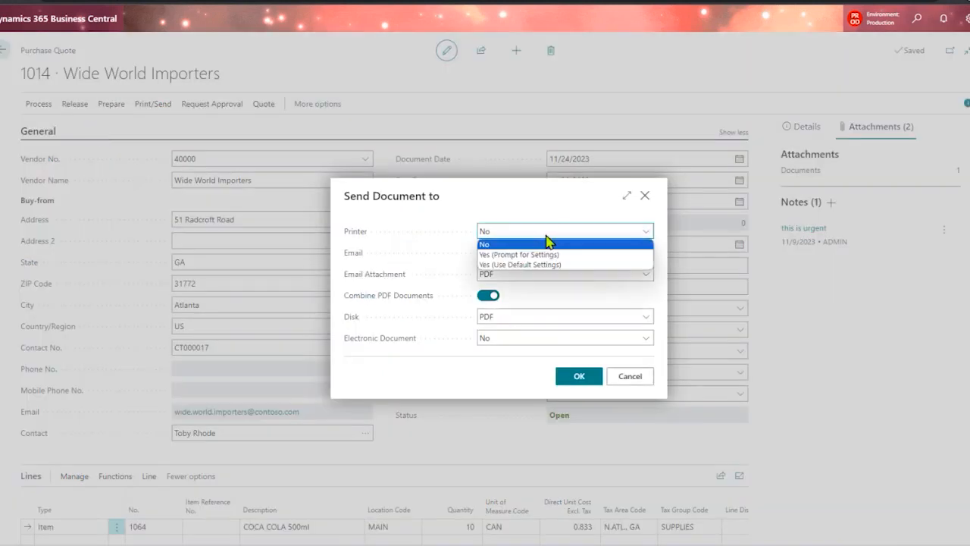
pyautogui.click(534, 253)
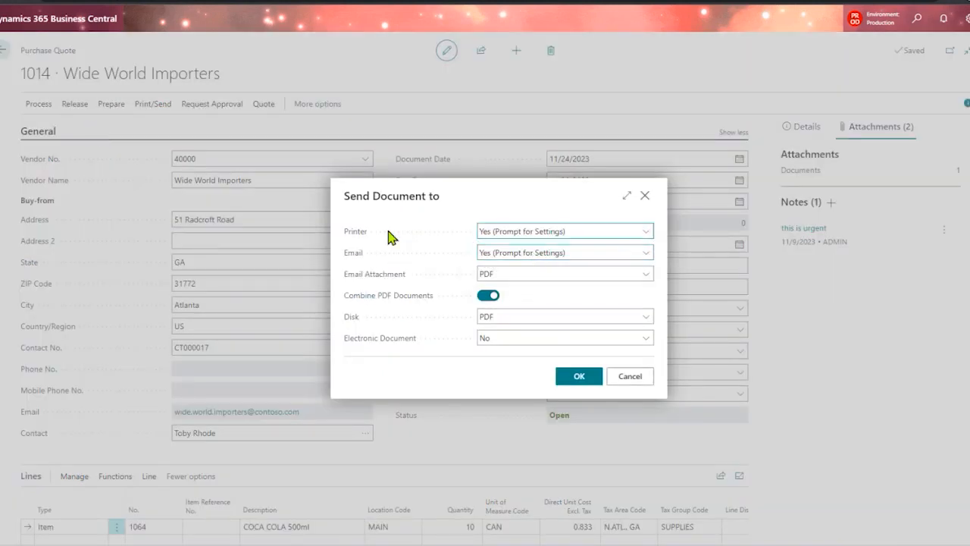
pyautogui.moveTo(364, 237)
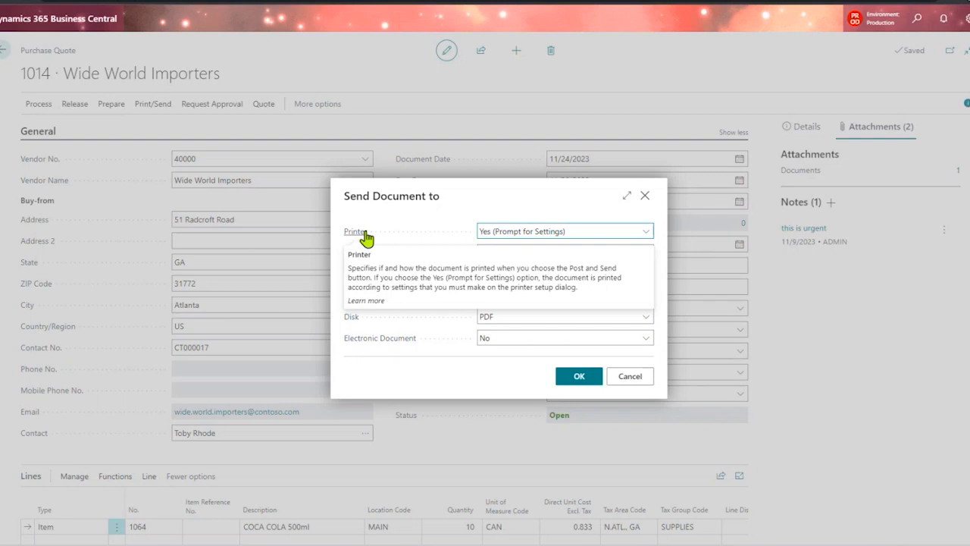
pyautogui.click(515, 253)
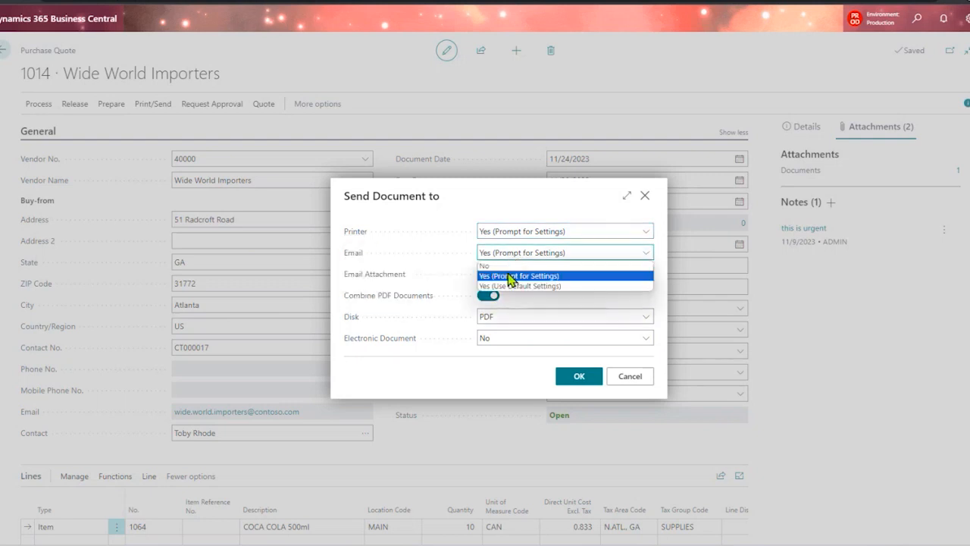
pyautogui.click(489, 374)
pyautogui.moveTo(491, 372); pyautogui.dragTo(557, 371)
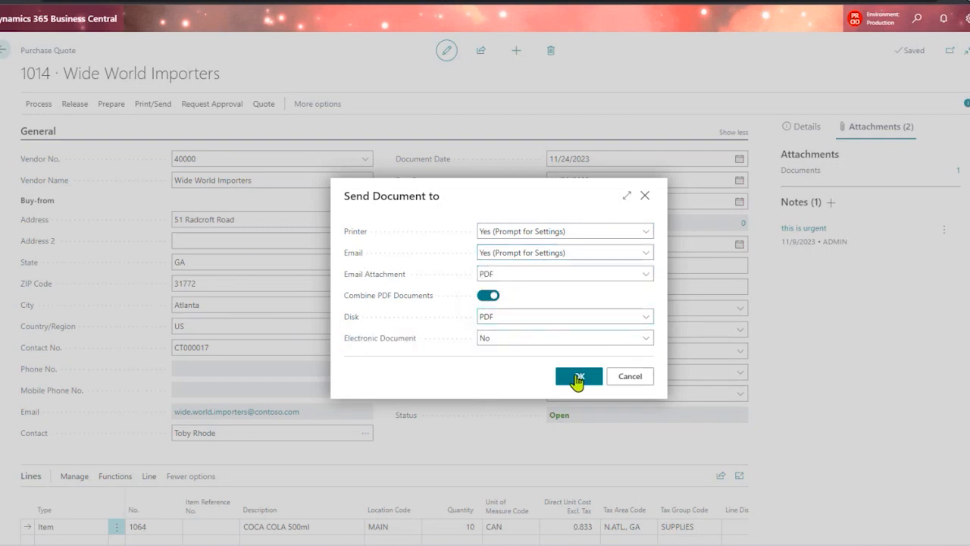
pyautogui.click(577, 377)
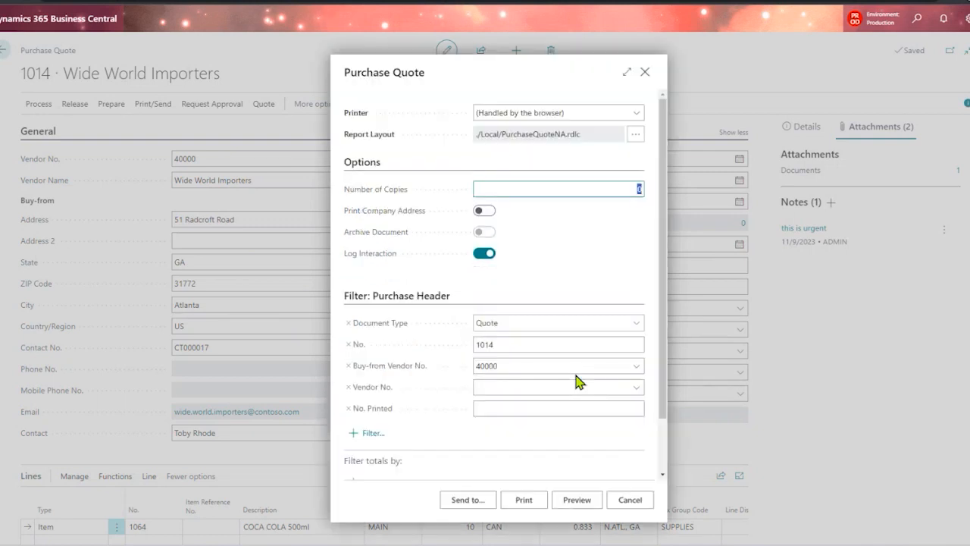
# - Preview the purchase quote report and enlarge the page to examine its vendor, shipping and item details
pyautogui.click(576, 500)
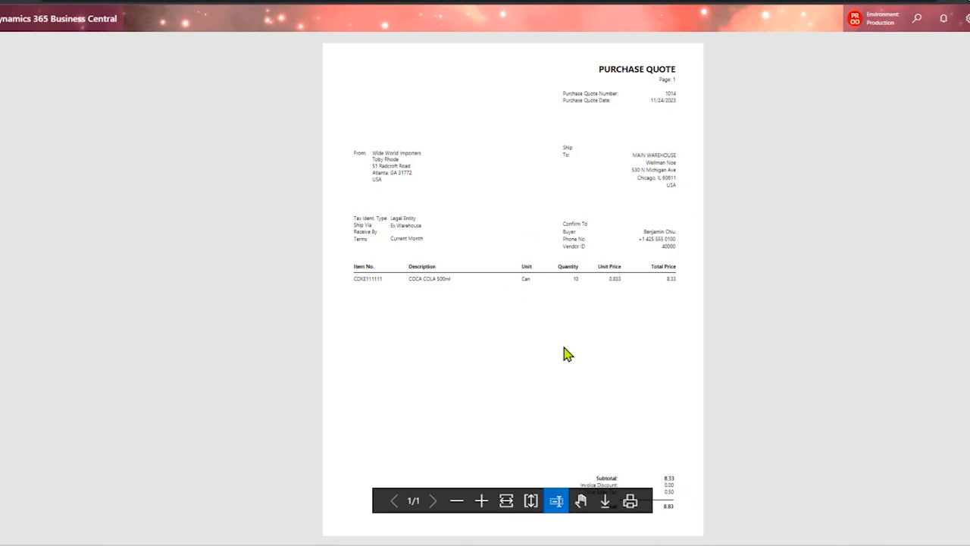
pyautogui.click(482, 501)
pyautogui.click(581, 501)
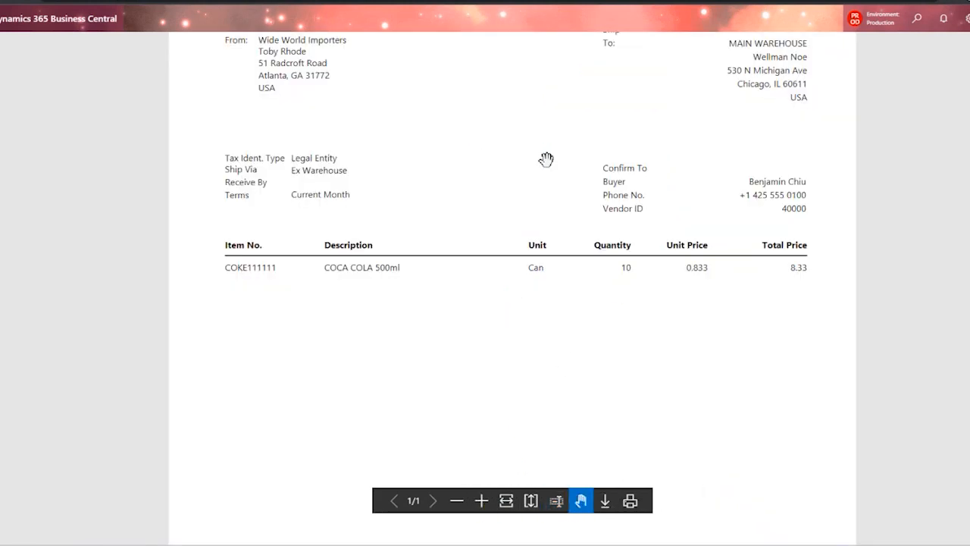
# - Review the upper part of the previewed purchase quote, and close both the preview and its print options
pyautogui.moveTo(545, 158); pyautogui.dragTo(530, 387)
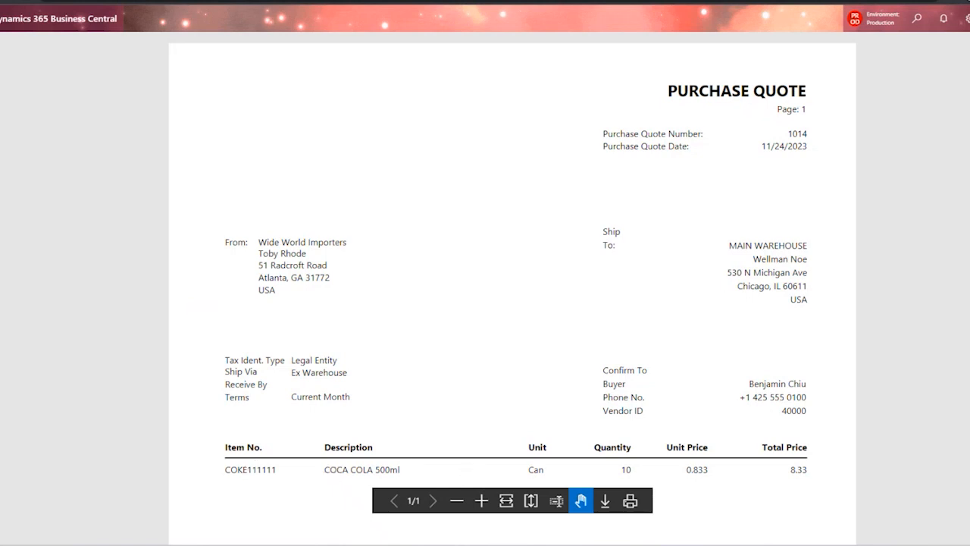
pyautogui.click(967, 49)
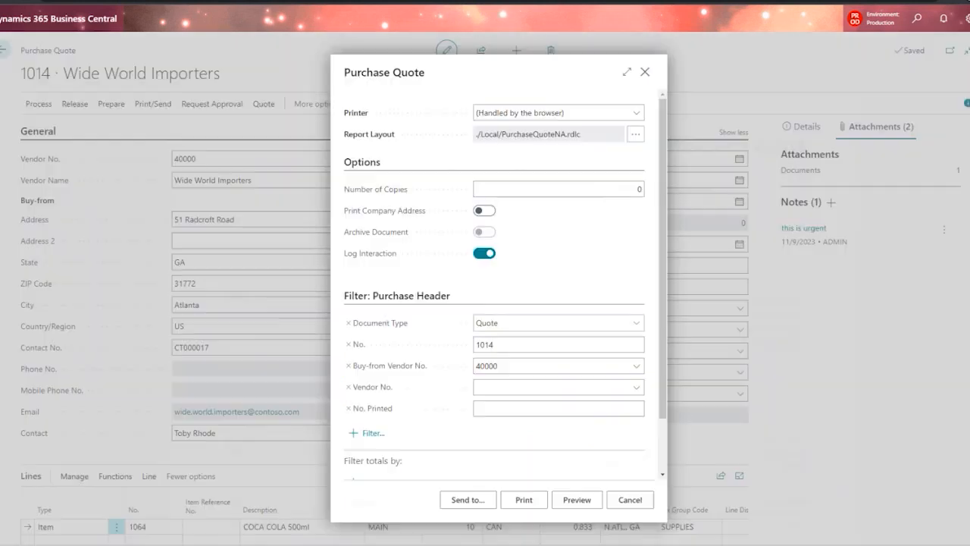
pyautogui.click(645, 73)
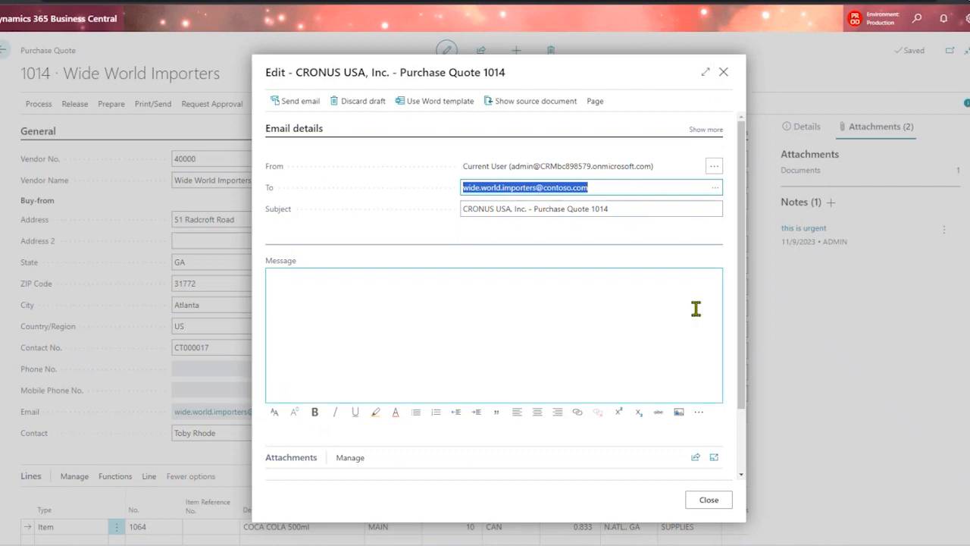
# - Review the email draft's sender, recipient and subject fields and its attached quote PDF
pyautogui.scroll(-2, 729, 402)
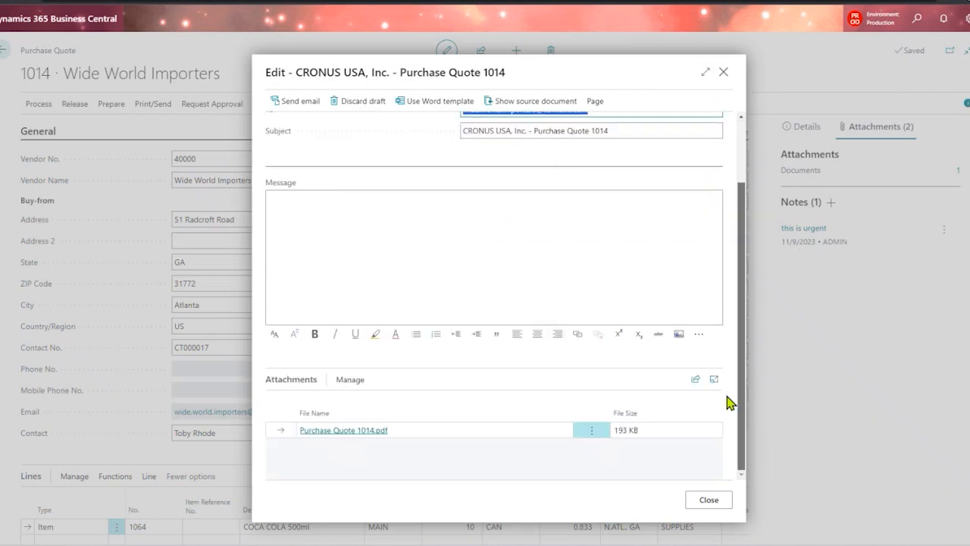
pyautogui.scroll(2, 728, 401)
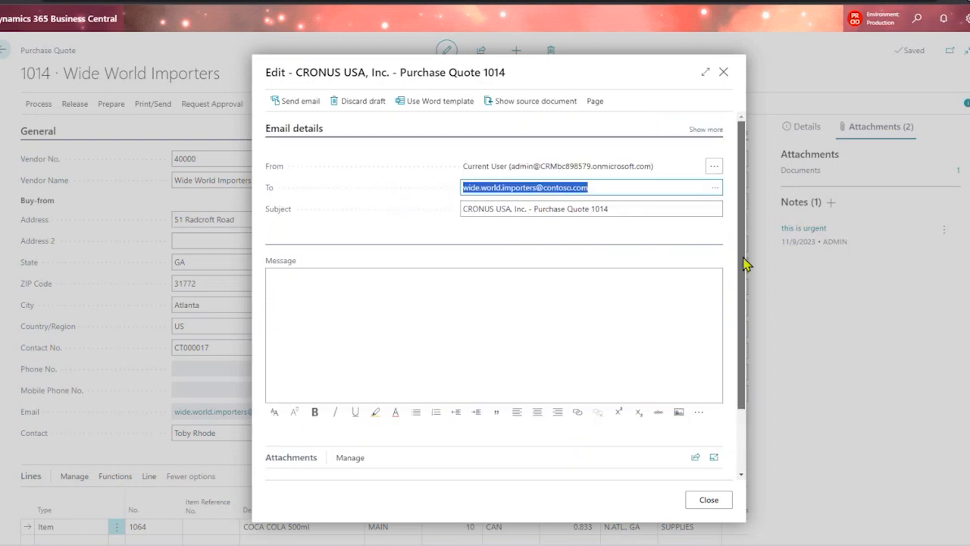
pyautogui.scroll(-1, 740, 277)
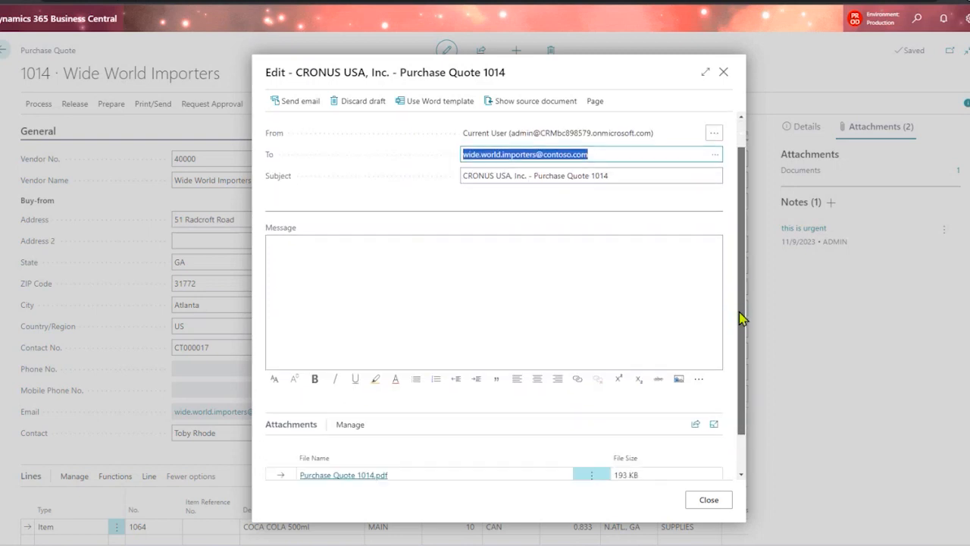
pyautogui.click(511, 265)
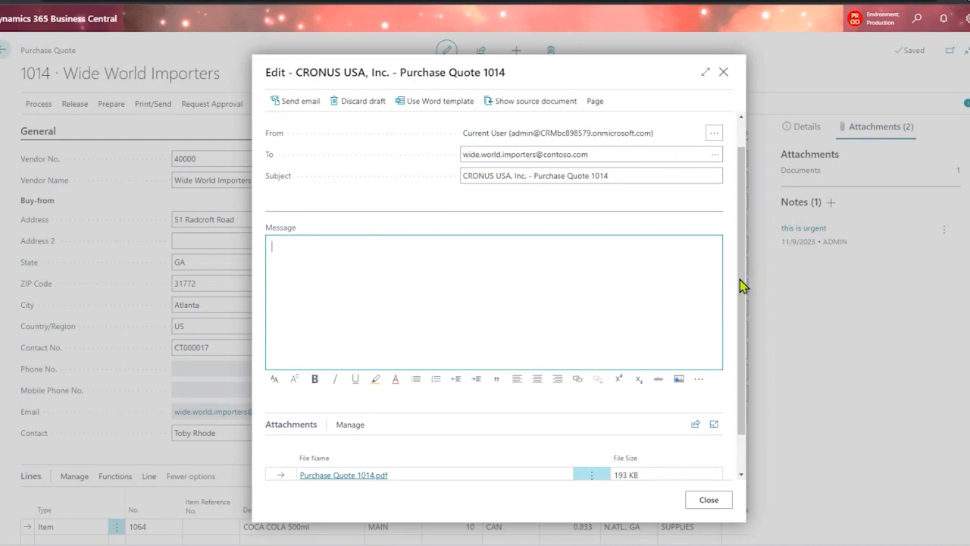
pyautogui.scroll(1, 742, 285)
pyautogui.moveTo(506, 72); pyautogui.dragTo(273, 91)
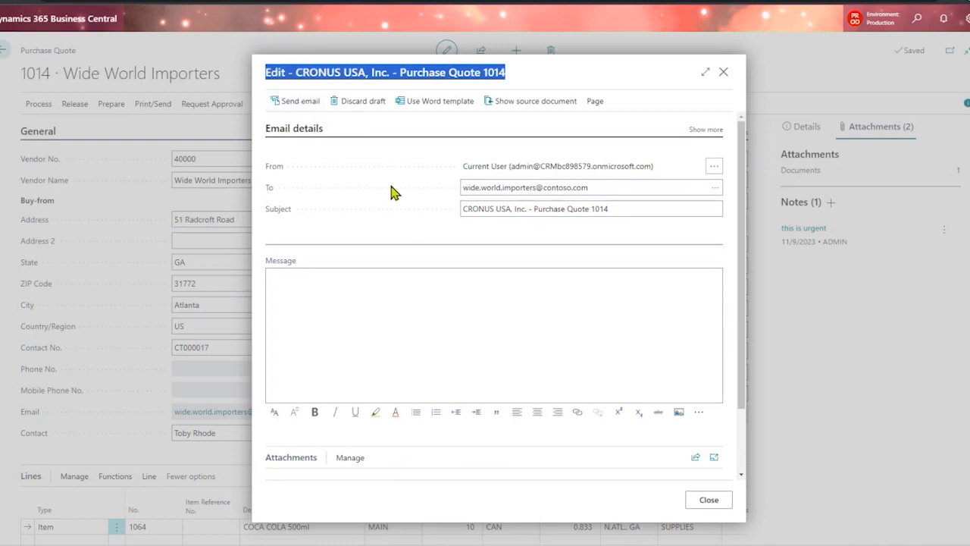
pyautogui.click(488, 191)
# - Write the email message "Hello i will need this ASAP" with "Thank you very much" on a new line
pyautogui.click(422, 295)
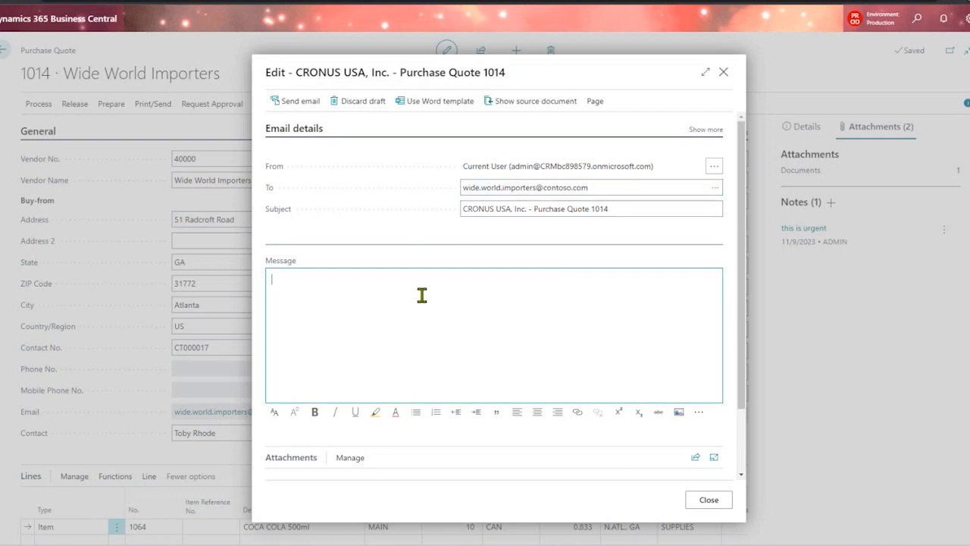
pyautogui.write('Hello i will need this ASAP')
pyautogui.press('Return')
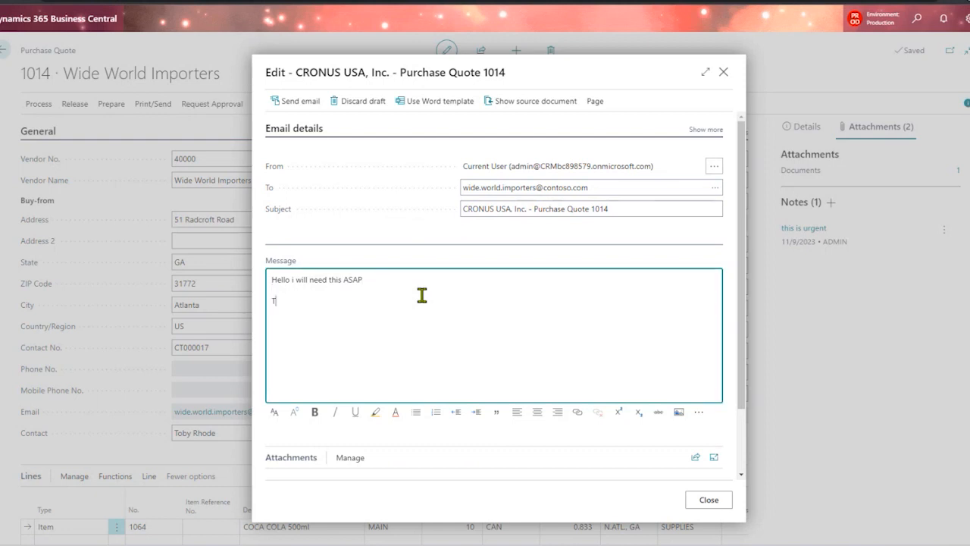
pyautogui.write('Thank you very much')
pyautogui.moveTo(364, 303); pyautogui.dragTo(255, 285)
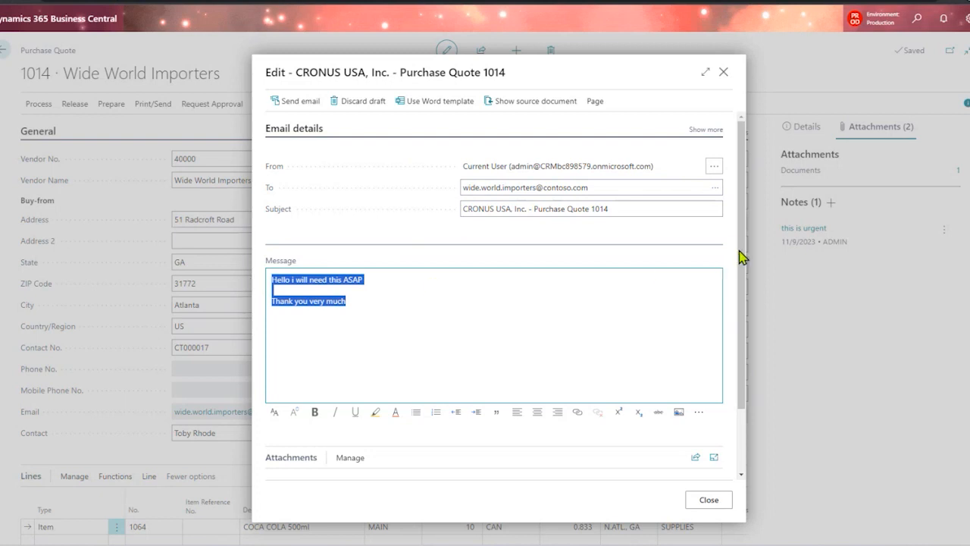
pyautogui.scroll(-1, 727, 375)
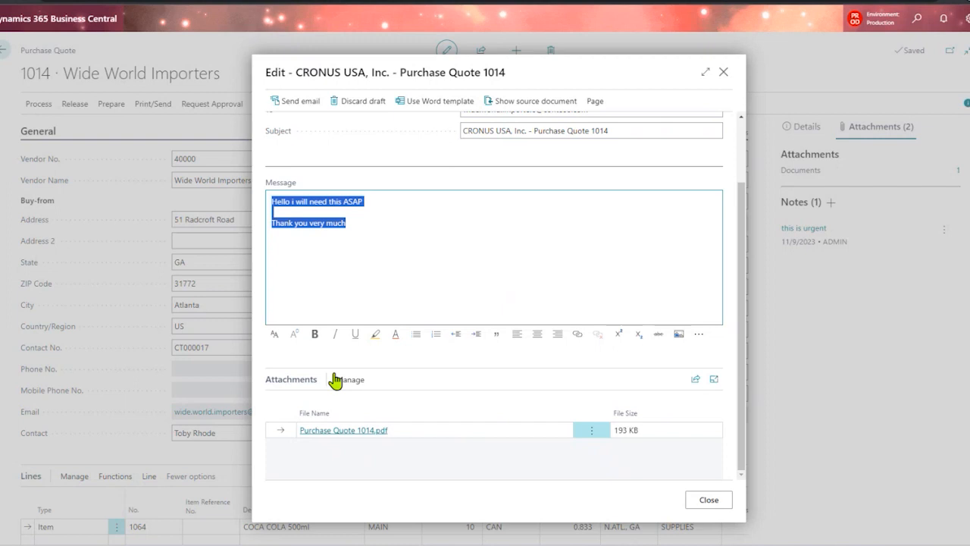
# - Apply the MEMO (Vendor Memo) Word template to the email, and enlarge the editor to review the message body
pyautogui.click(440, 113)
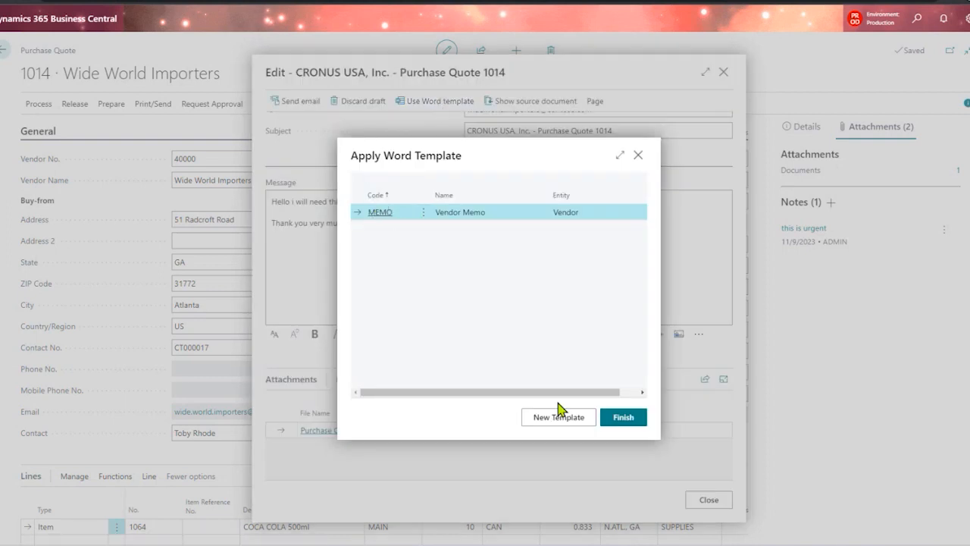
pyautogui.click(622, 419)
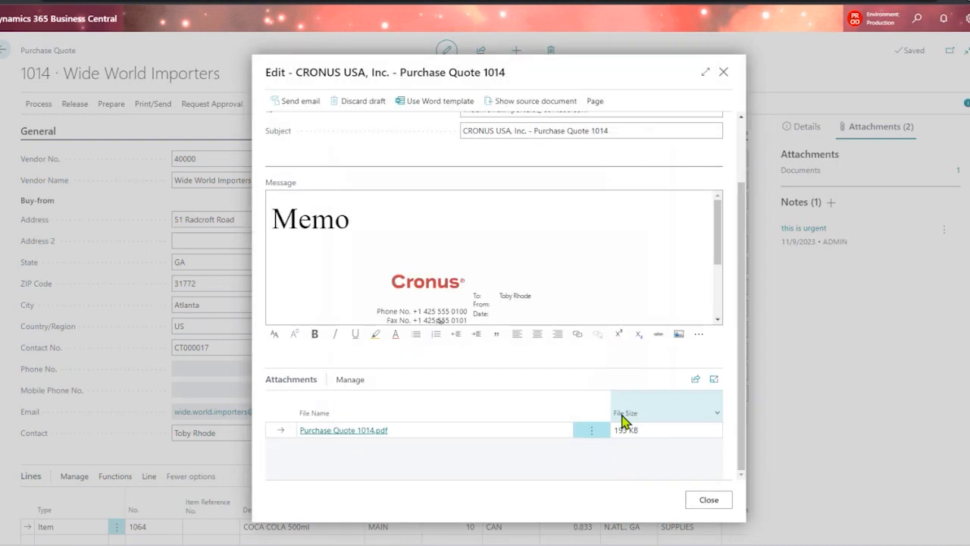
pyautogui.click(705, 72)
pyautogui.scroll(-2, 485, 258)
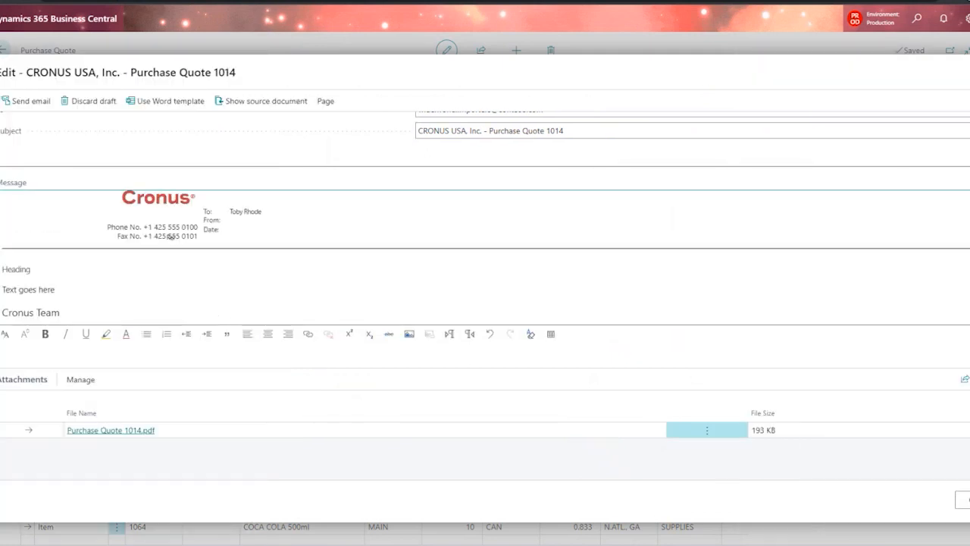
pyautogui.scroll(1, 485, 258)
pyautogui.scroll(-1, 485, 257)
pyautogui.scroll(1, 485, 258)
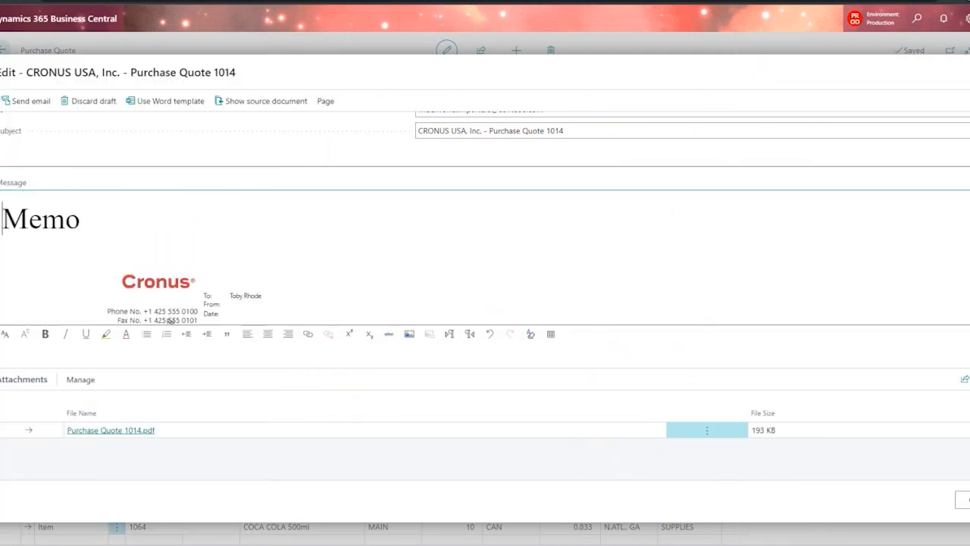
pyautogui.scroll(-2, 485, 257)
pyautogui.scroll(1, 485, 258)
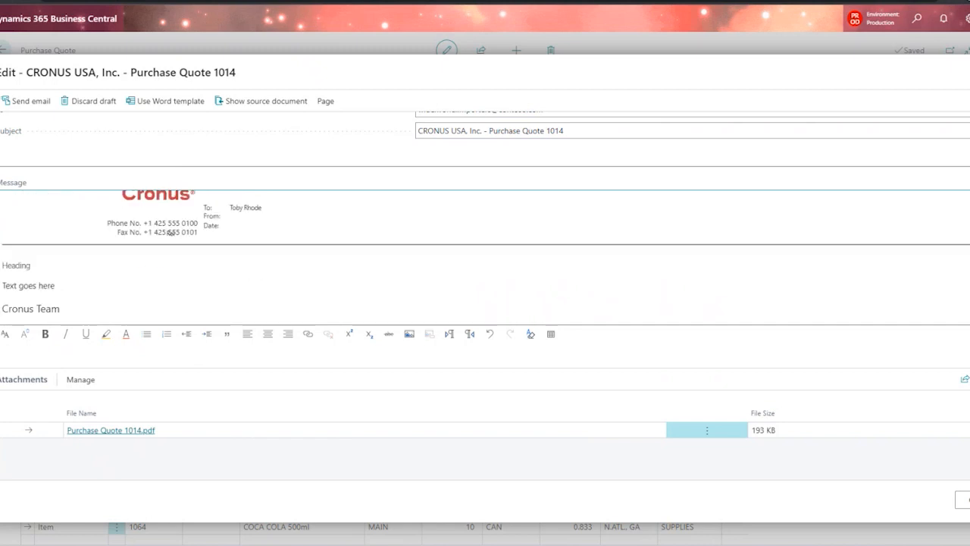
pyautogui.scroll(1, 485, 258)
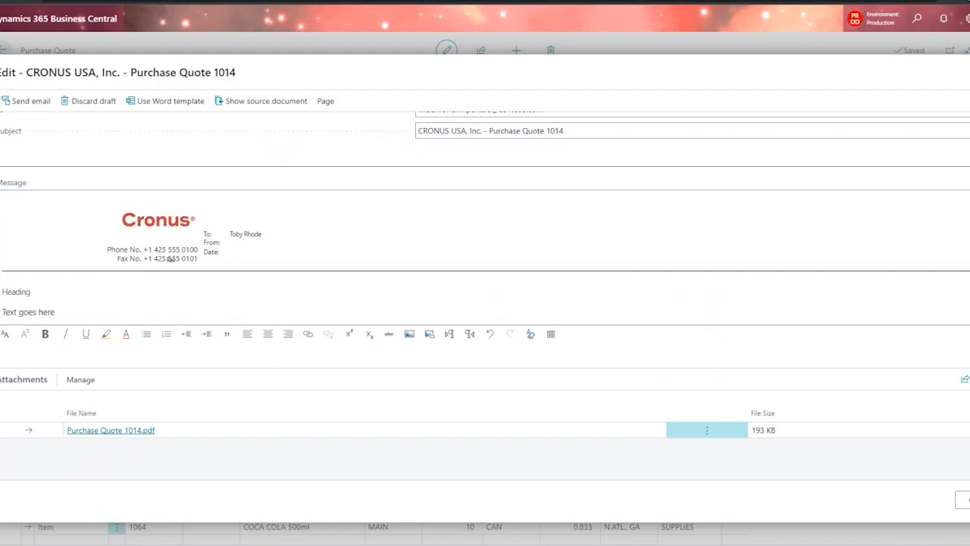
# - Close the email draft without sending it, and cancel saving the purchase quote PDF
pyautogui.press('Escape')
pyautogui.click(539, 328)
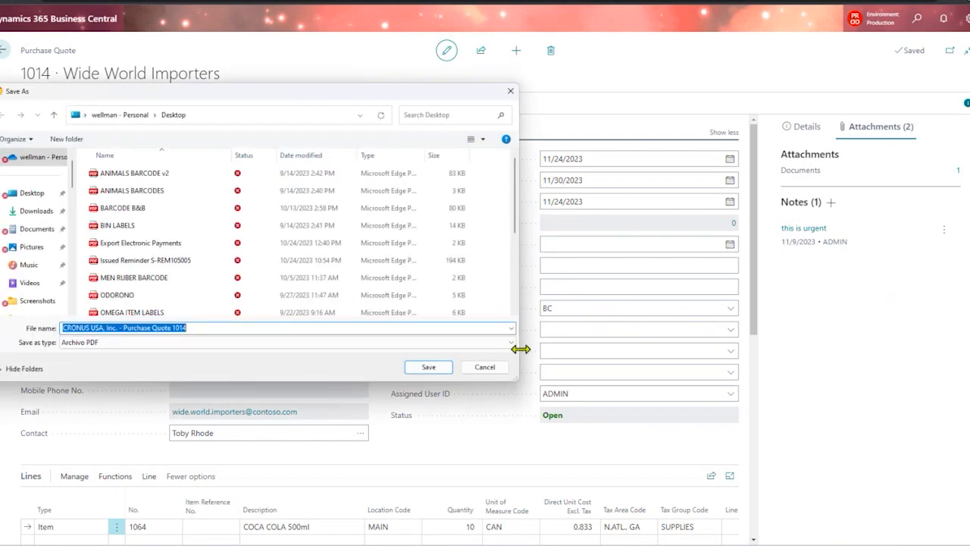
pyautogui.click(503, 370)
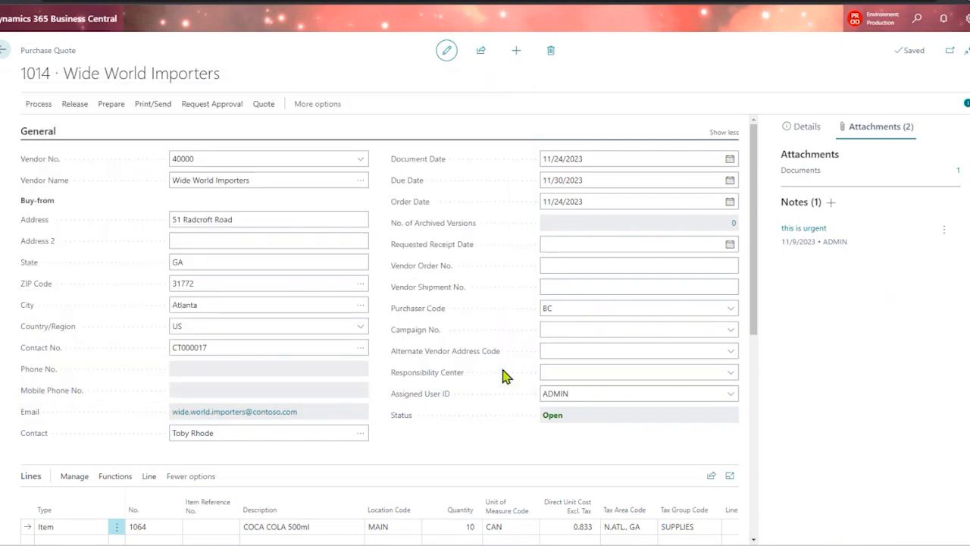
# - Review the Wide World Importers quote's lines, totals and processing actions, and return to the purchase quotes list
pyautogui.moveTo(756, 231); pyautogui.dragTo(760, 341)
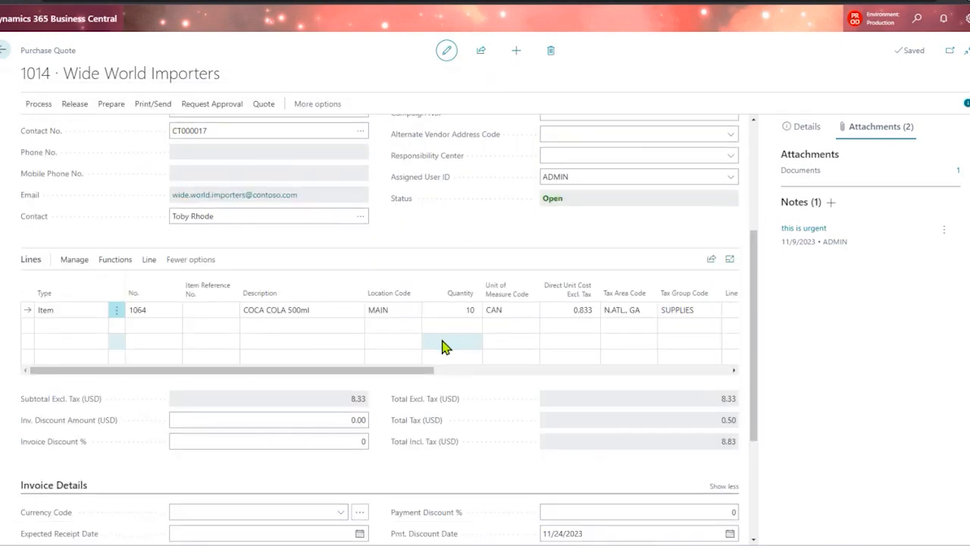
pyautogui.moveTo(420, 370); pyautogui.dragTo(345, 399)
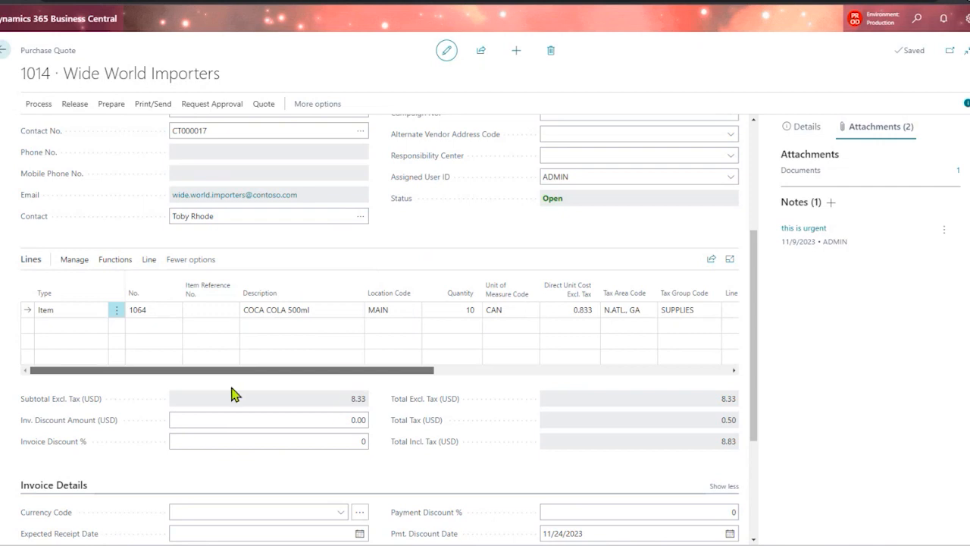
pyautogui.moveTo(756, 305); pyautogui.dragTo(761, 161)
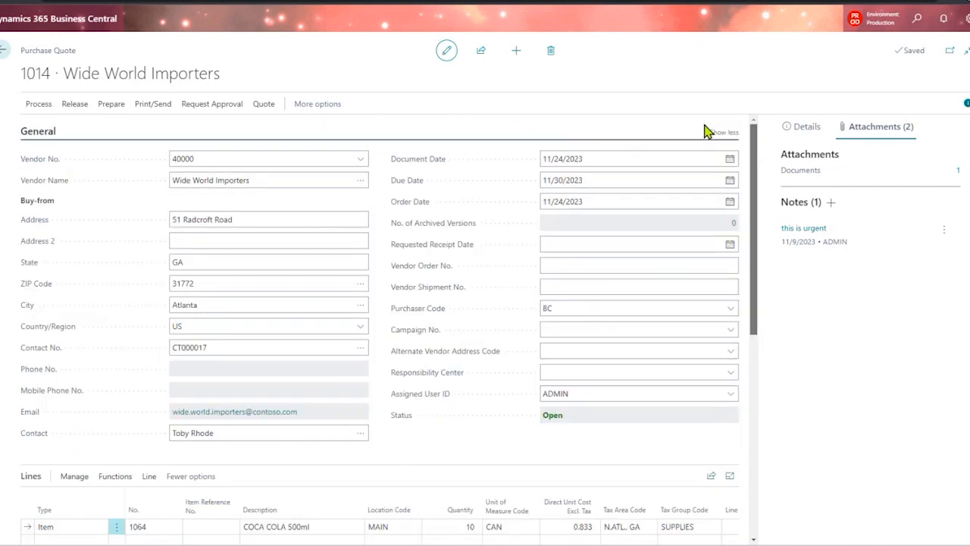
pyautogui.click(44, 108)
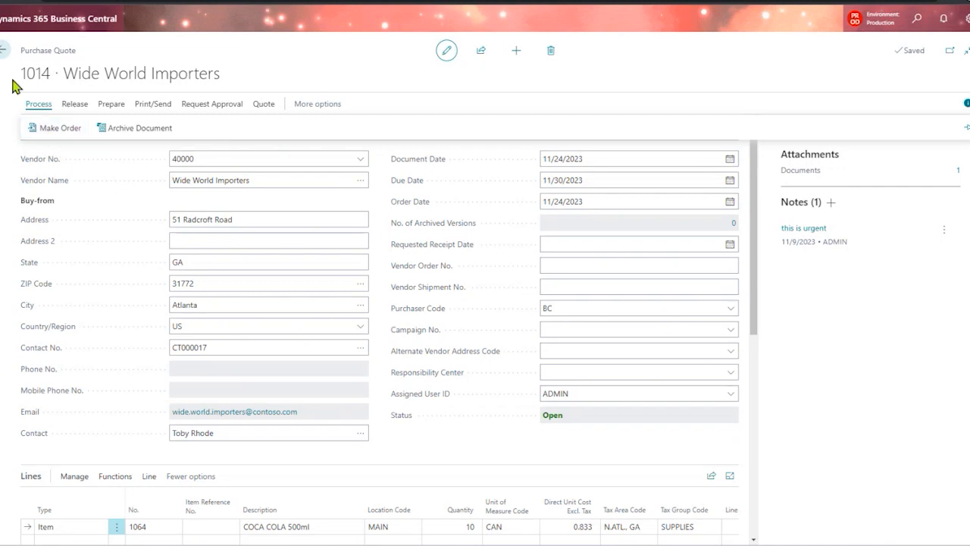
pyautogui.click(3, 52)
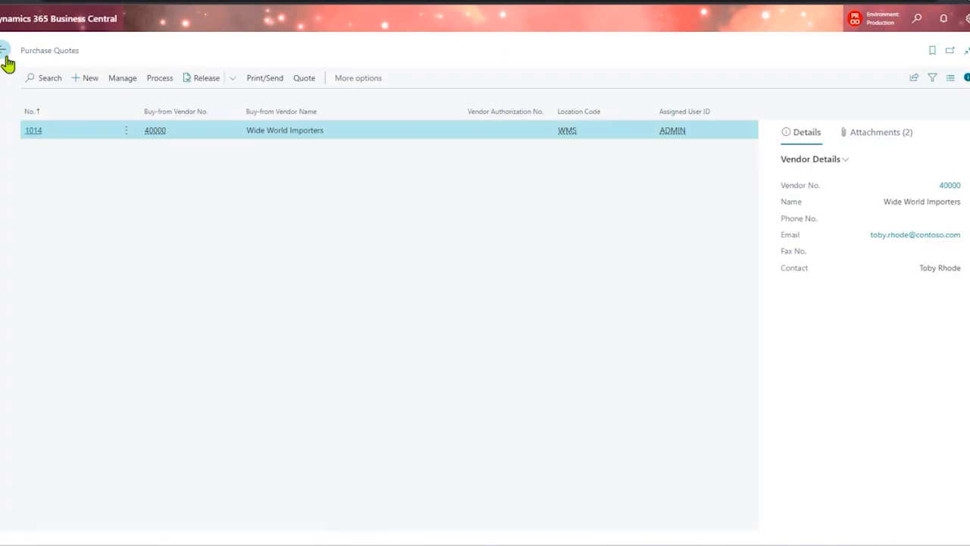
# - Create a purchase quote for vendor 10000, Fabrikam, Inc., and reopen it from the purchase quotes list
pyautogui.click(84, 81)
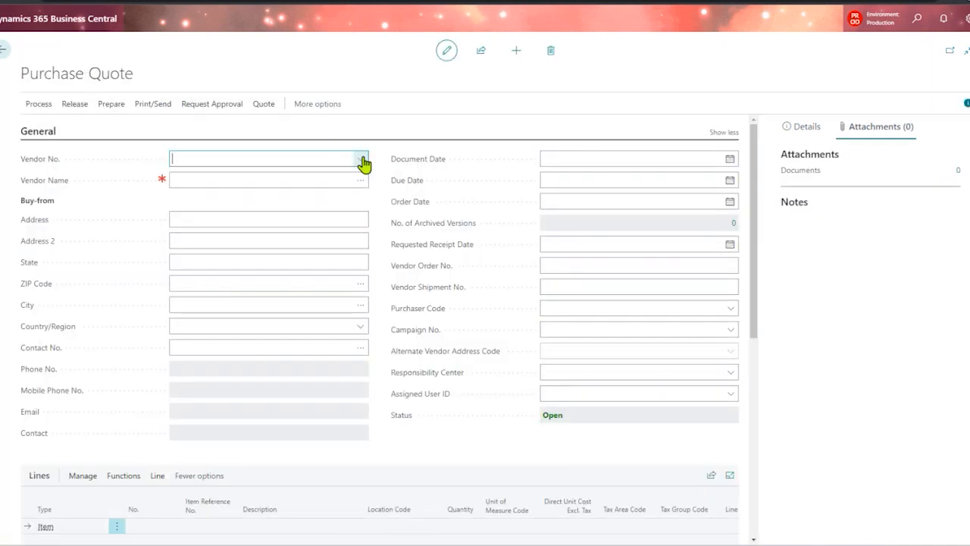
pyautogui.click(362, 159)
pyautogui.click(302, 212)
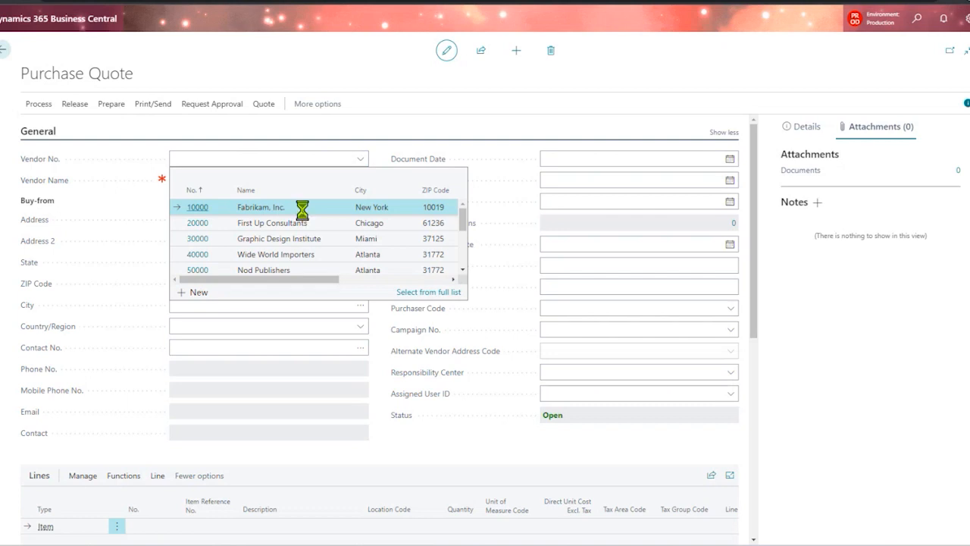
pyautogui.click(5, 53)
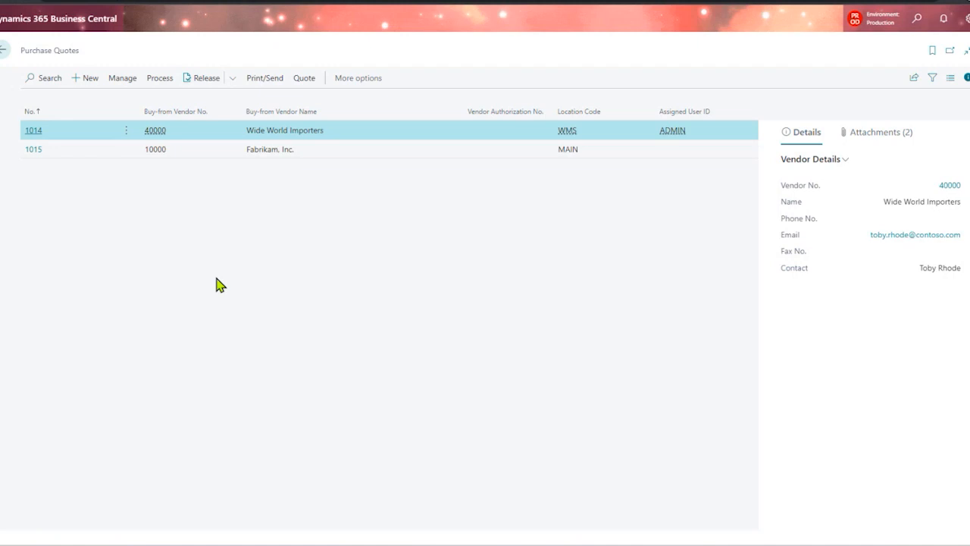
pyautogui.click(35, 152)
pyautogui.click(35, 155)
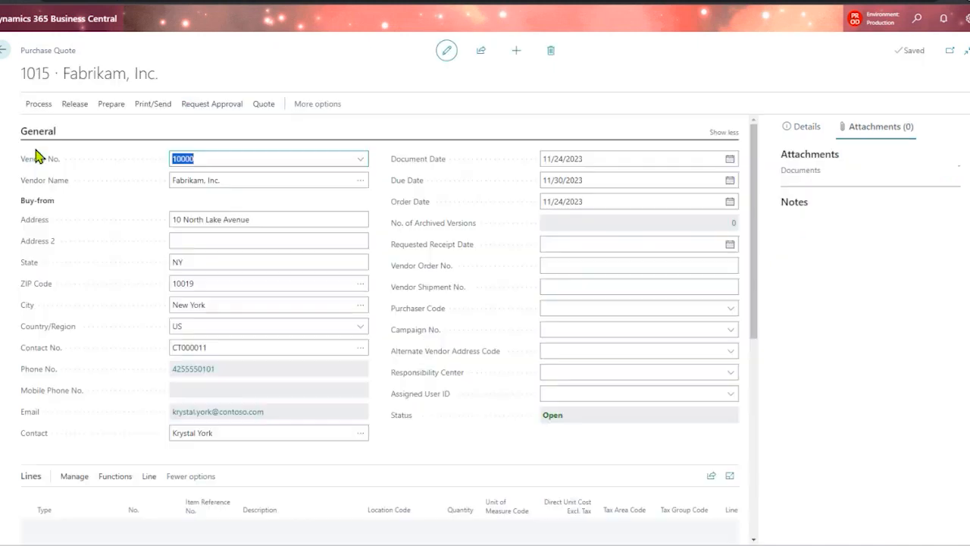
# - Fill the Fabrikam quote's first item line using the vendor item reference COKE PALLE9999
pyautogui.click(193, 524)
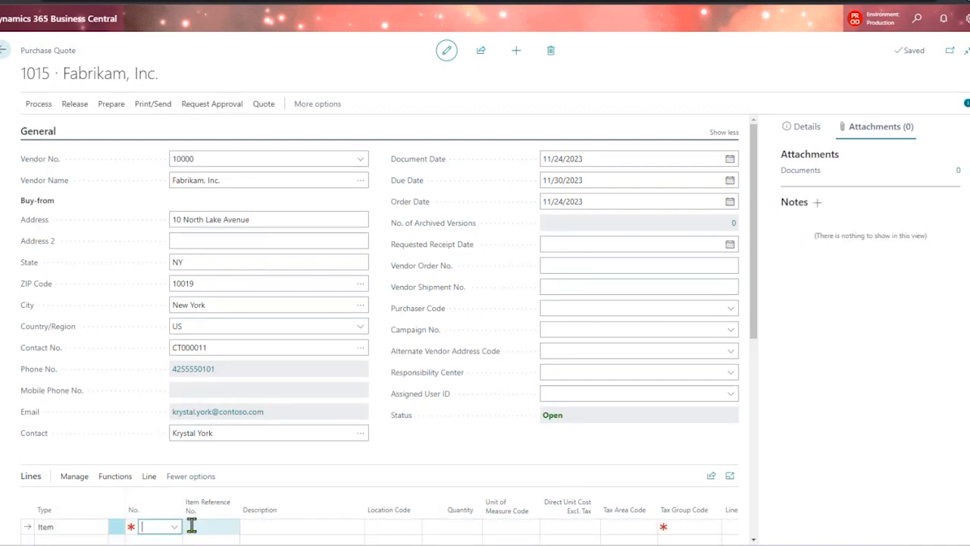
pyautogui.click(232, 526)
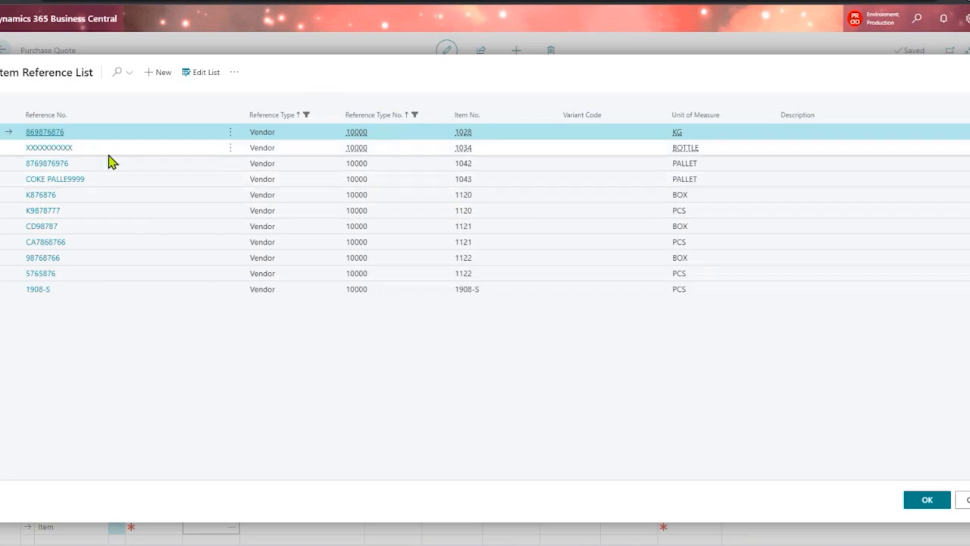
pyautogui.click(90, 180)
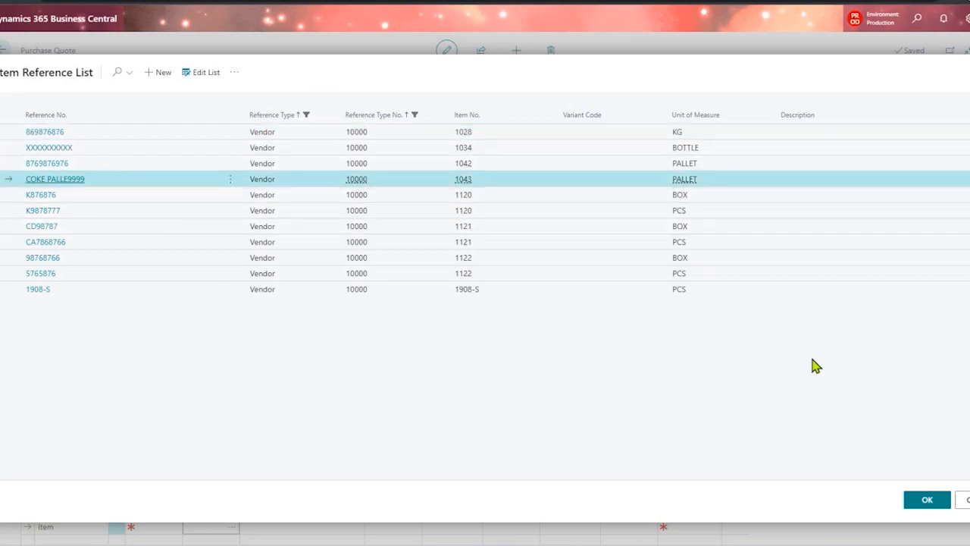
pyautogui.click(923, 502)
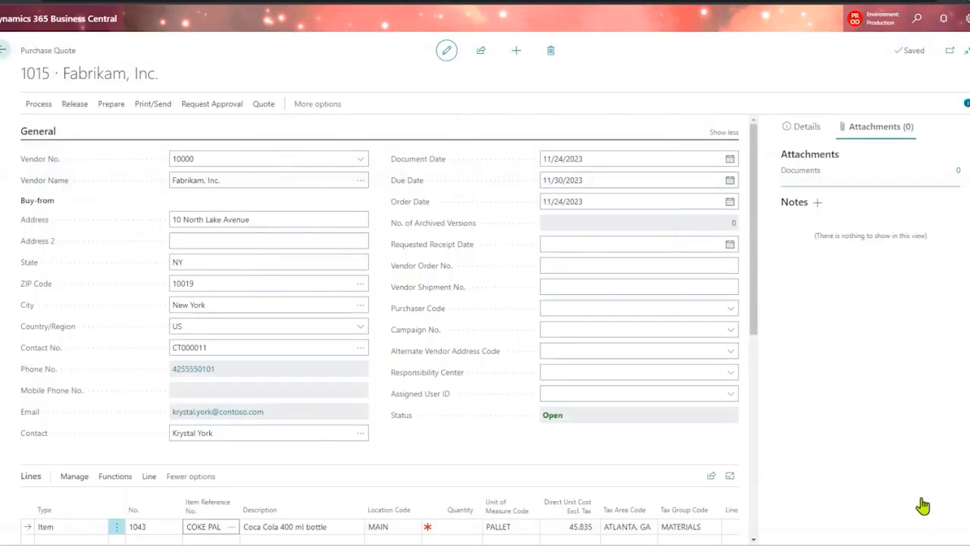
# - Set the Coca Cola 400 ml bottle line's quantity to 10, and check its unit of measure and direct unit cost
pyautogui.moveTo(758, 292); pyautogui.dragTo(758, 372)
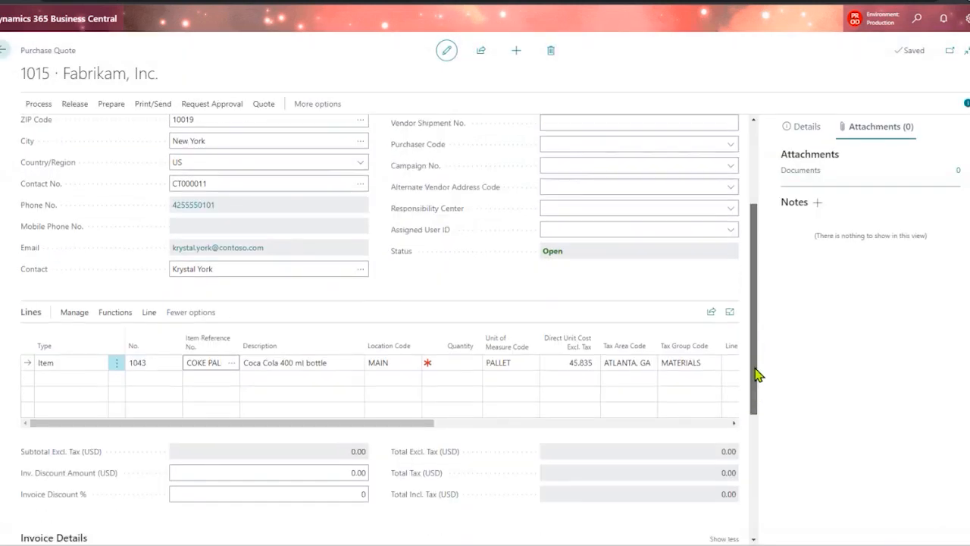
pyautogui.click(435, 362)
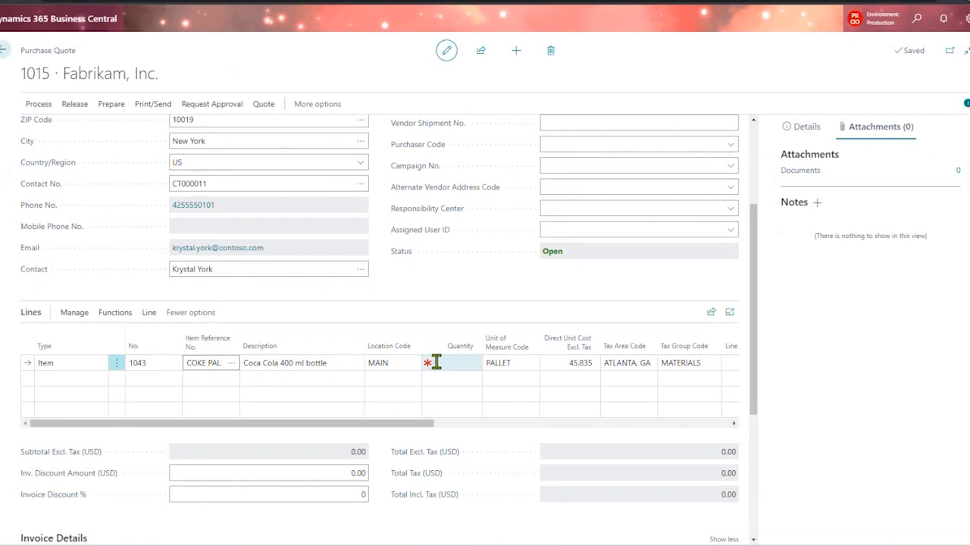
pyautogui.write('10')
pyautogui.press('Tab')
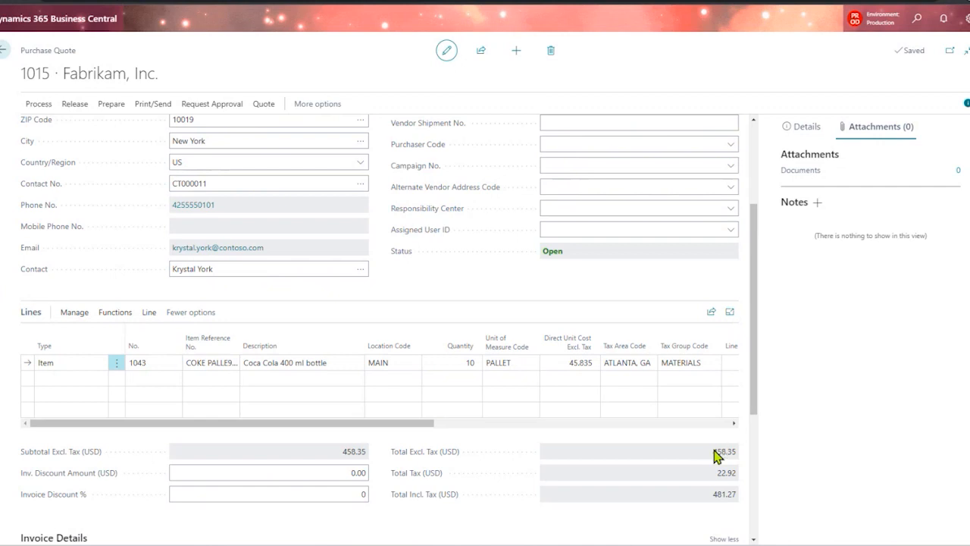
pyautogui.click(509, 379)
pyautogui.click(508, 363)
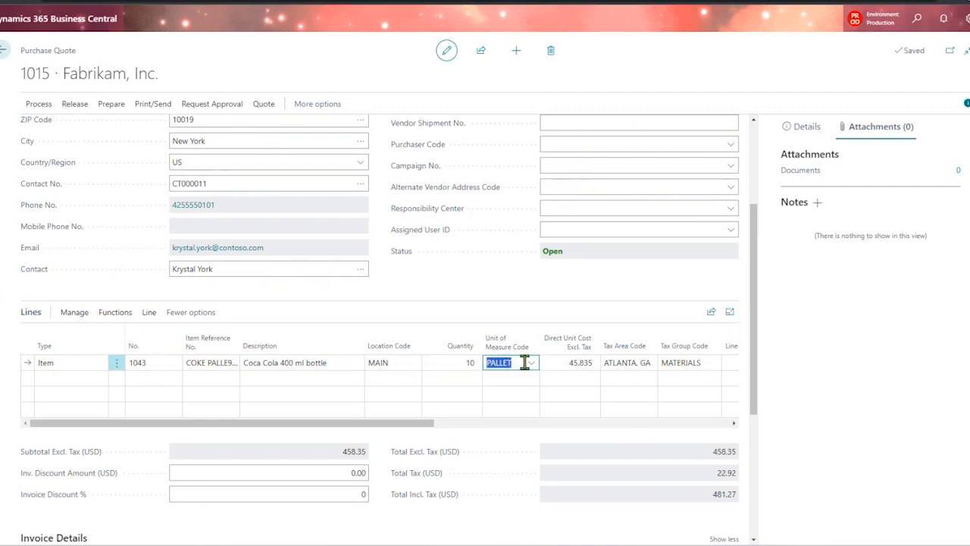
pyautogui.click(567, 363)
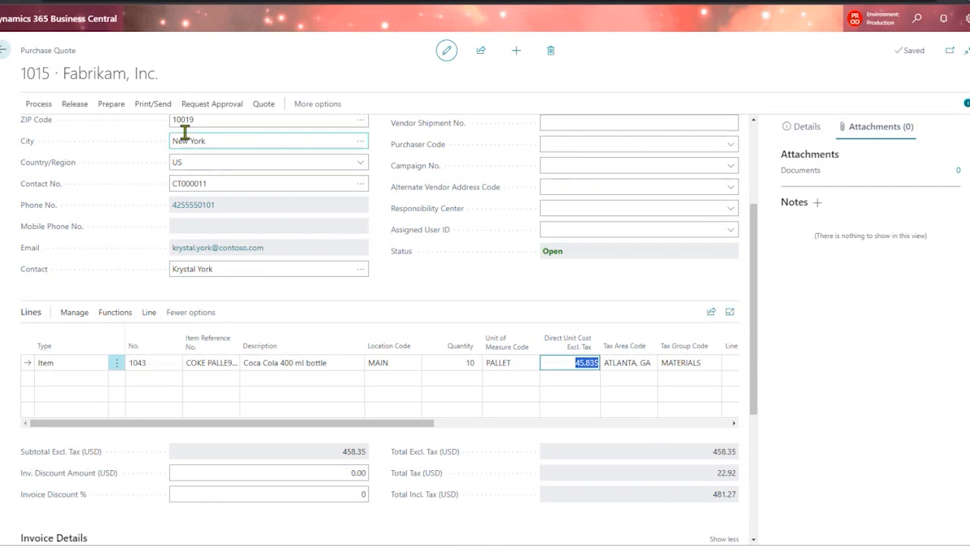
# - Convert the Fabrikam, Inc. purchase quote to a purchase order and open the new order
pyautogui.click(3, 51)
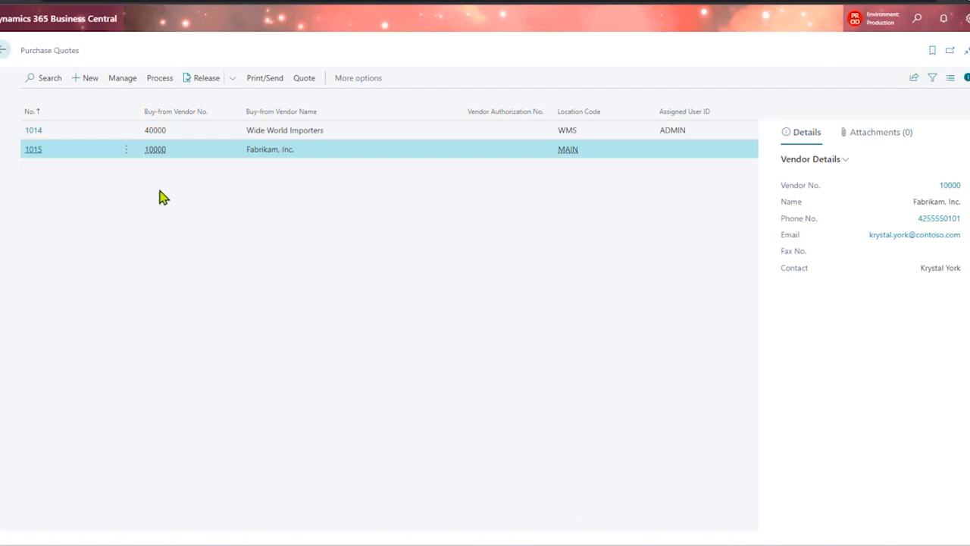
pyautogui.click(33, 156)
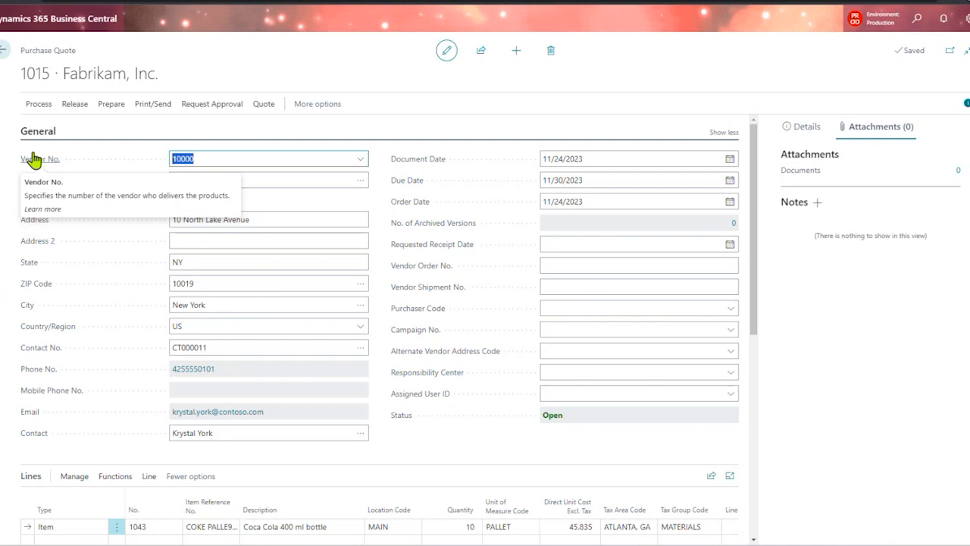
pyautogui.click(38, 106)
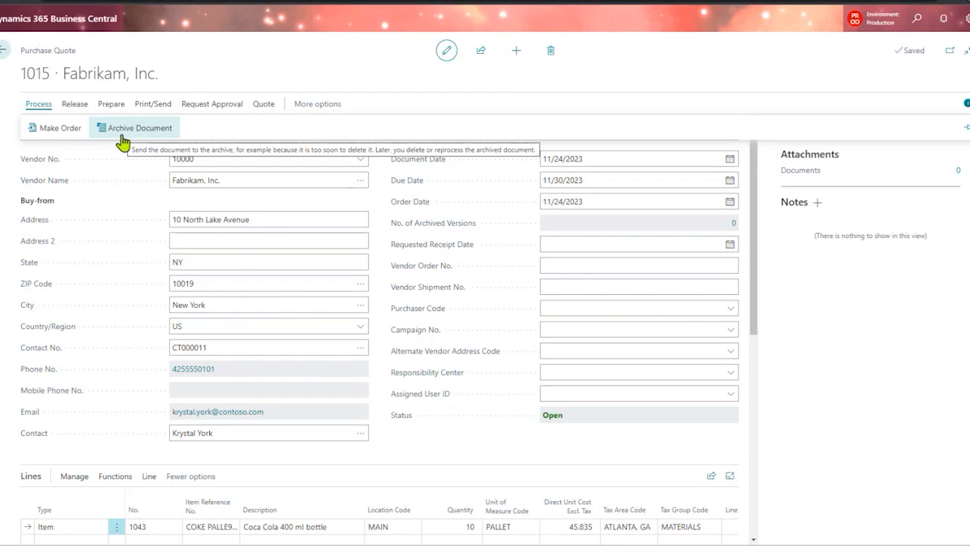
pyautogui.click(66, 135)
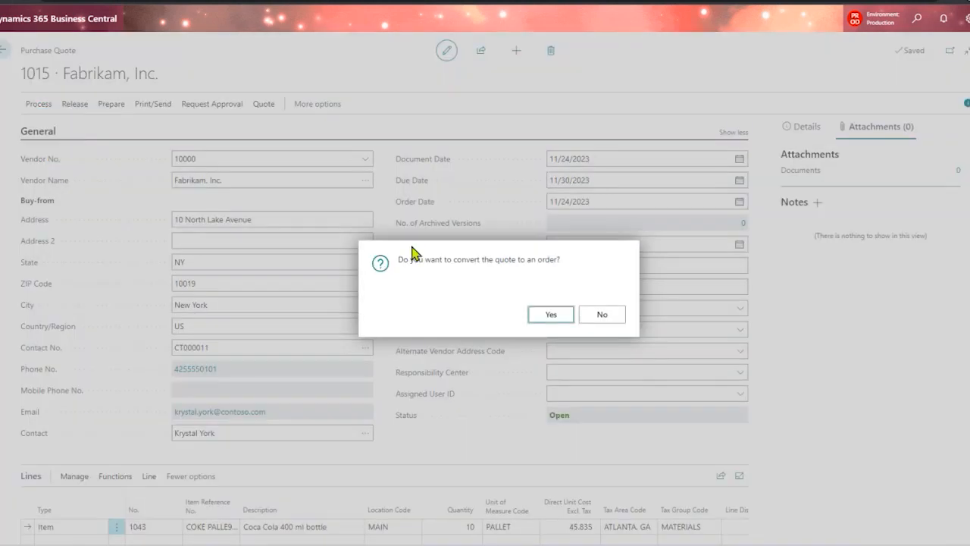
pyautogui.click(541, 318)
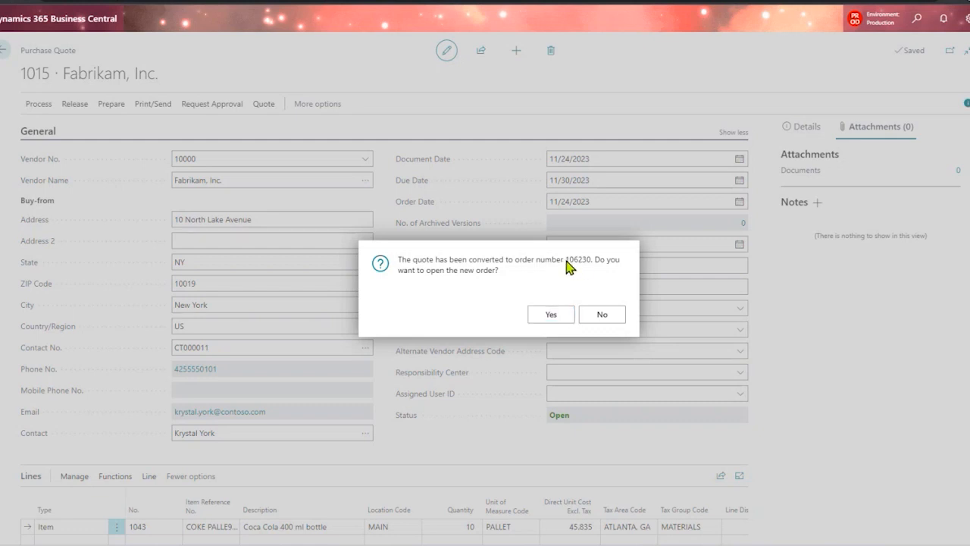
pyautogui.moveTo(566, 265); pyautogui.dragTo(589, 268)
pyautogui.click(550, 315)
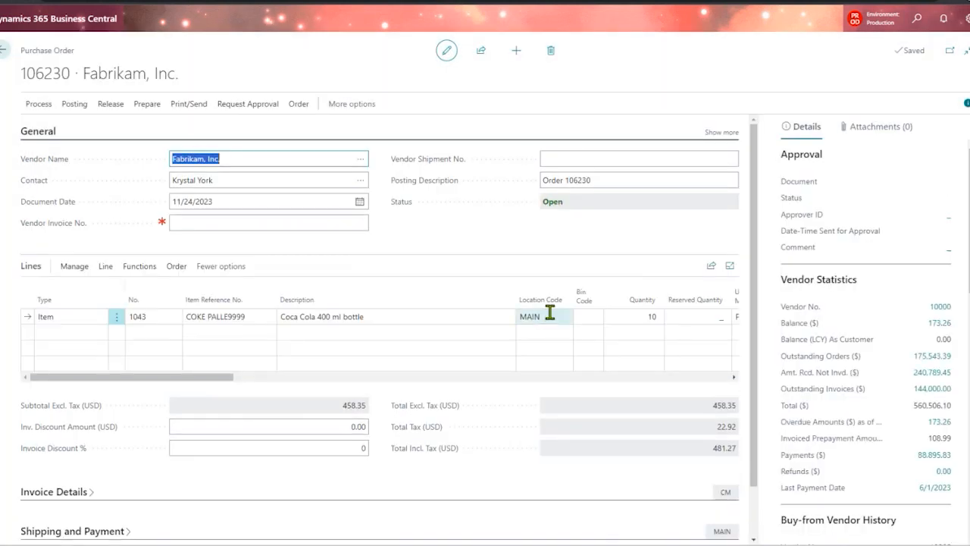
# - Review the new purchase order's vendor invoice number, vendor name, item description, unit of measure and total including tax
pyautogui.click(304, 224)
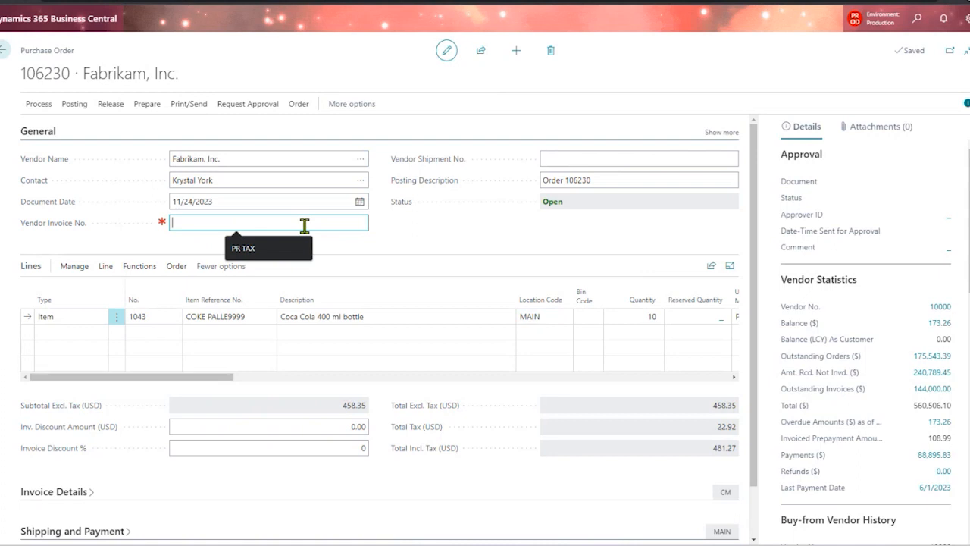
pyautogui.click(232, 158)
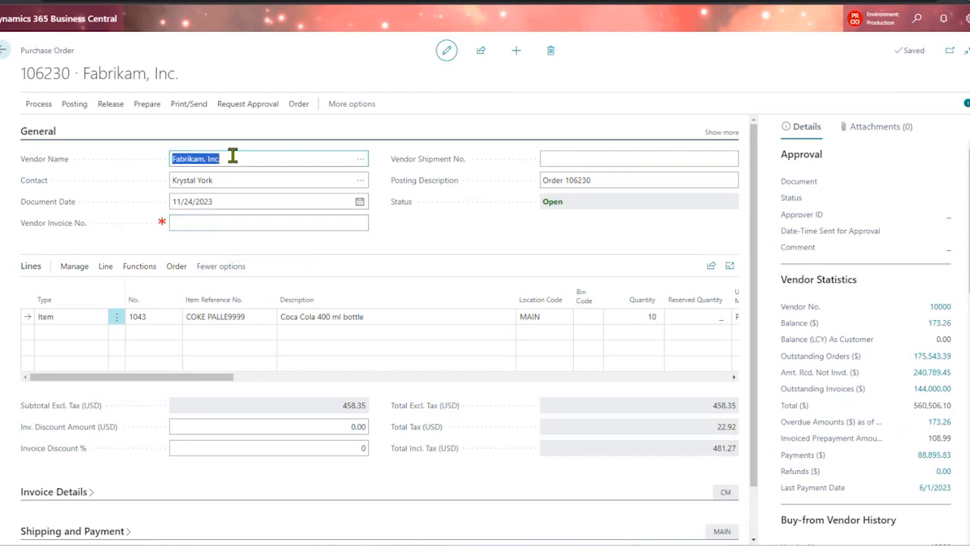
pyautogui.click(295, 316)
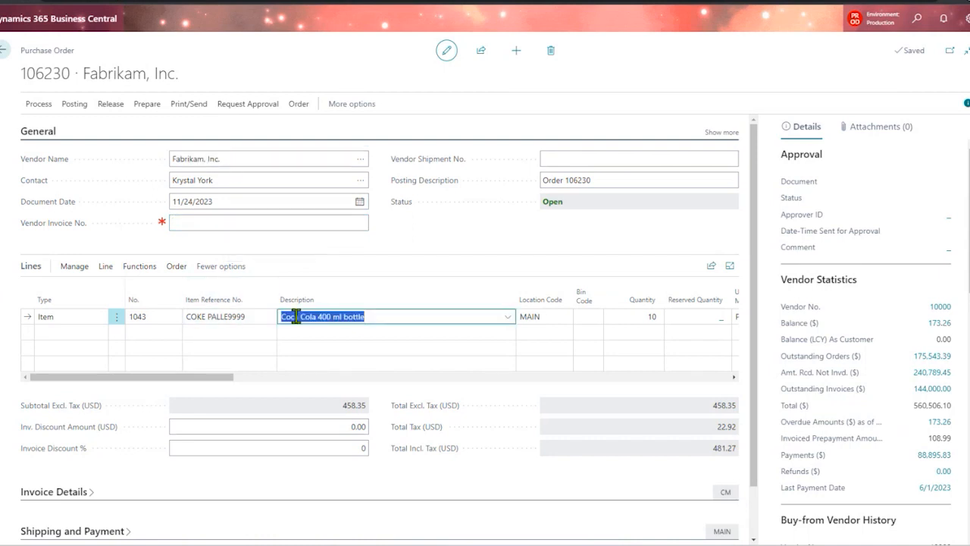
pyautogui.moveTo(193, 378); pyautogui.dragTo(275, 392)
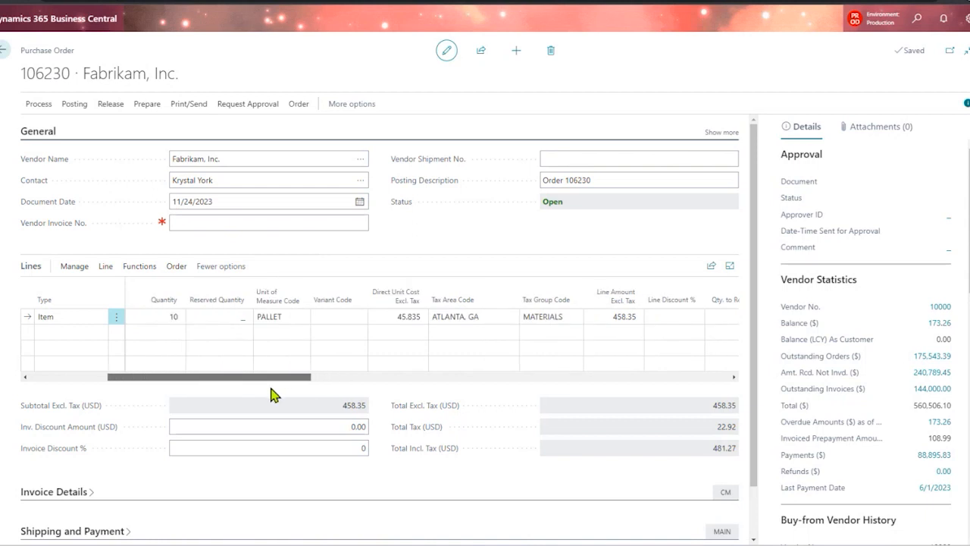
pyautogui.click(276, 321)
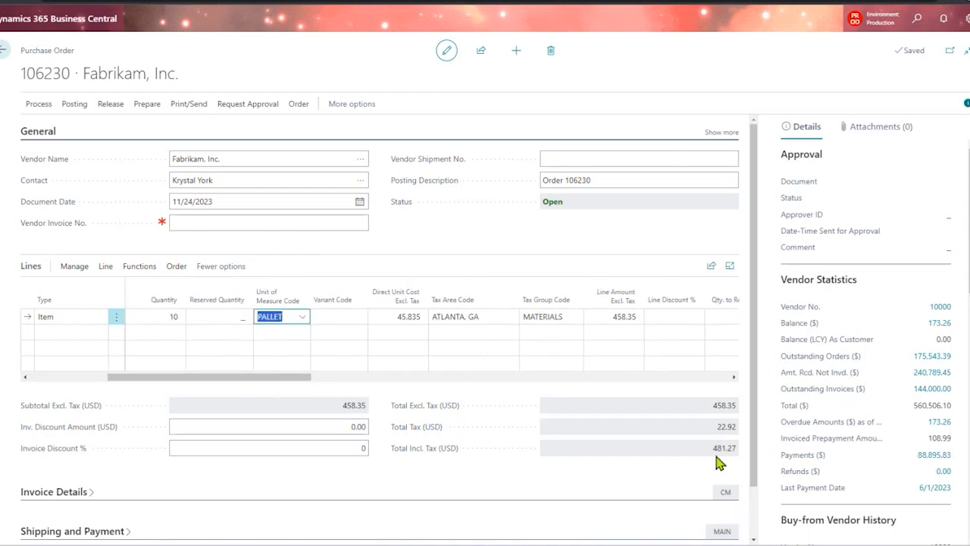
pyautogui.moveTo(713, 449); pyautogui.dragTo(739, 453)
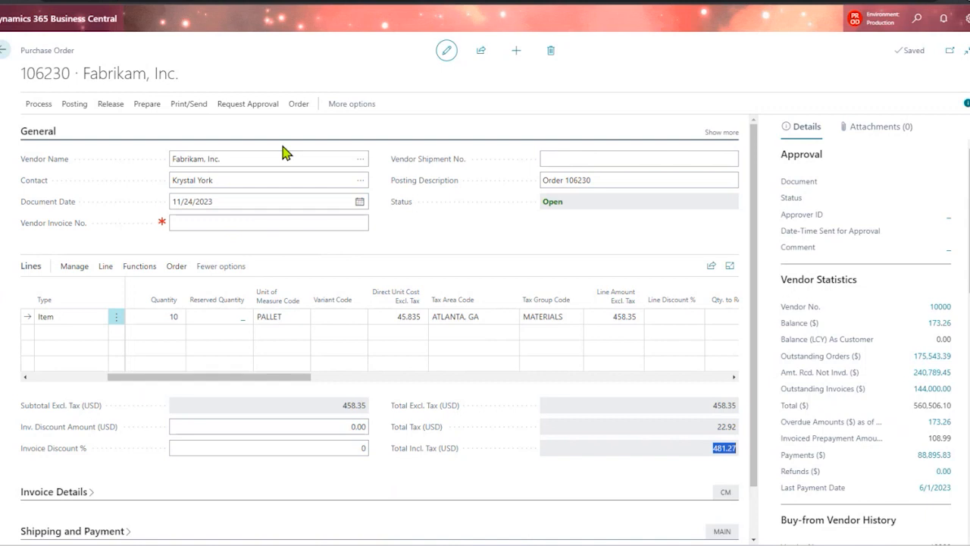
# - Open the purchase order statistics and examine the amount excluding tax and the tax amount in the General section
pyautogui.click(298, 106)
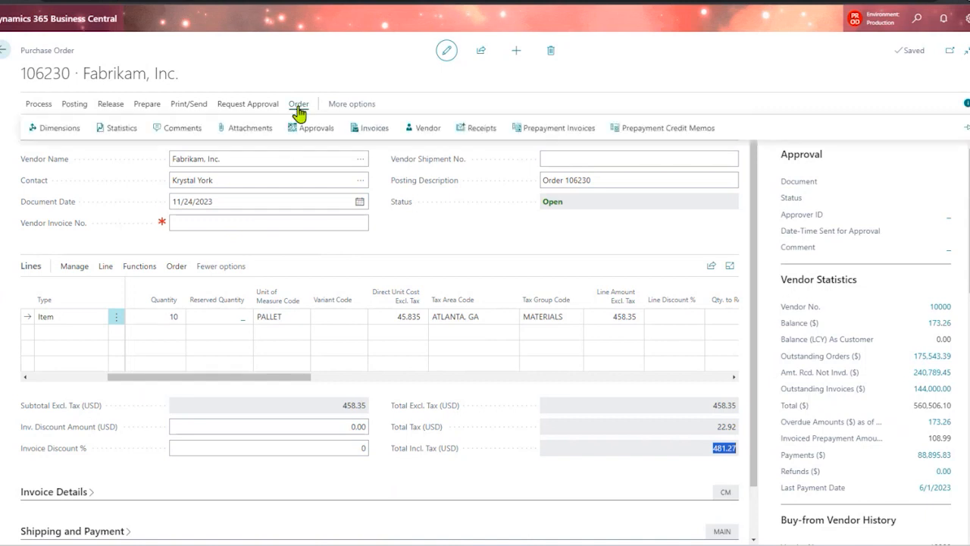
pyautogui.click(129, 134)
pyautogui.press('F7')
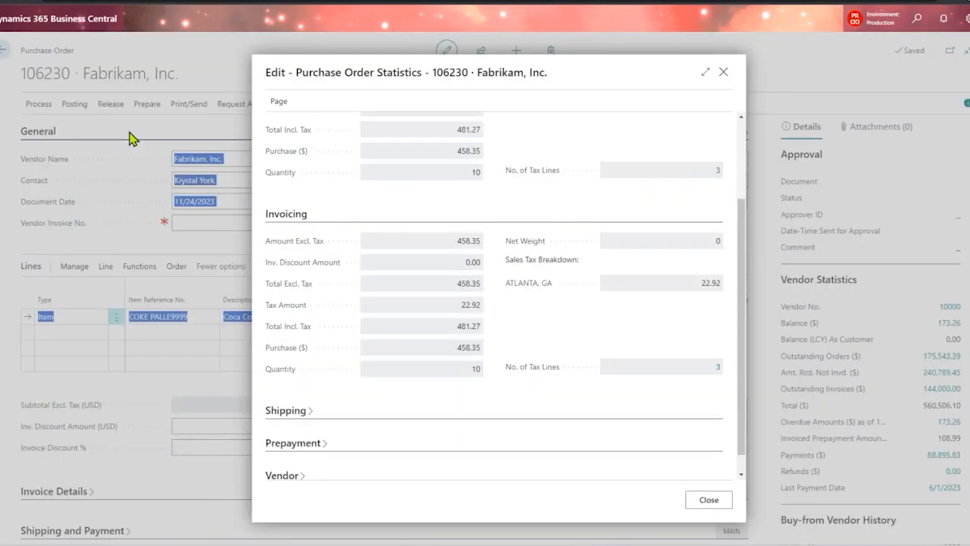
pyautogui.moveTo(743, 236); pyautogui.dragTo(745, 134)
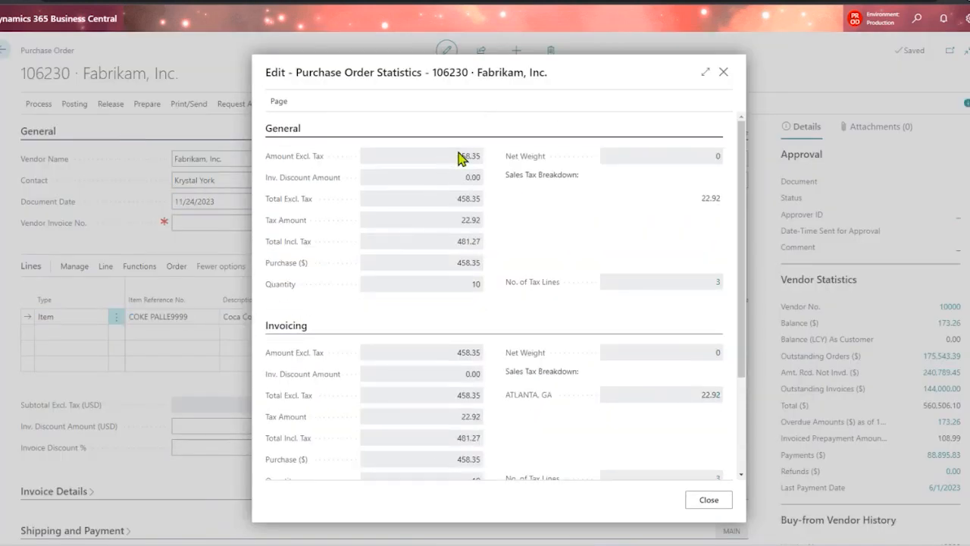
pyautogui.moveTo(458, 157); pyautogui.dragTo(483, 156)
pyautogui.moveTo(459, 222); pyautogui.dragTo(485, 228)
pyautogui.click(460, 165)
pyautogui.moveTo(460, 162); pyautogui.dragTo(479, 163)
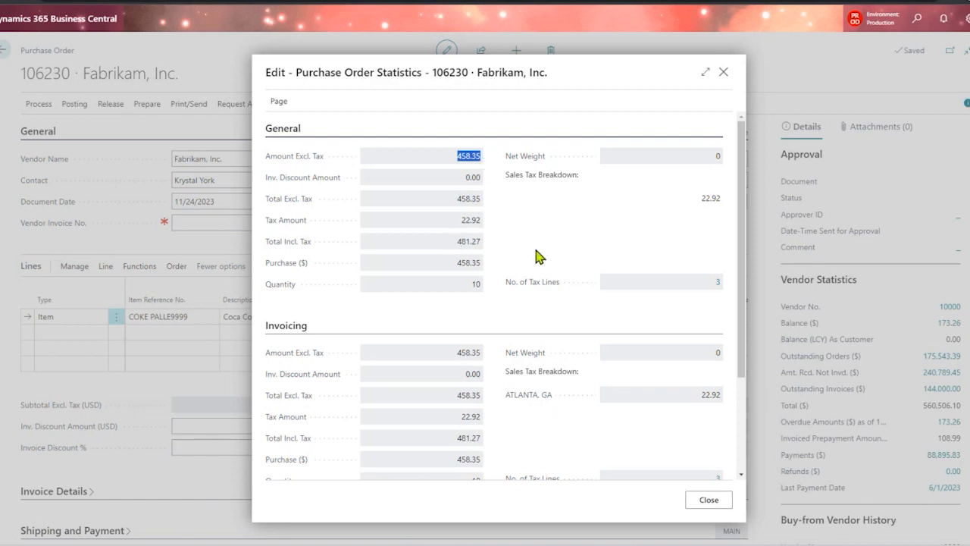
# - Open the sales tax lines behind the tax line count, enlarge the list and examine each jurisdiction code and tax percentage
pyautogui.click(717, 282)
pyautogui.click(704, 73)
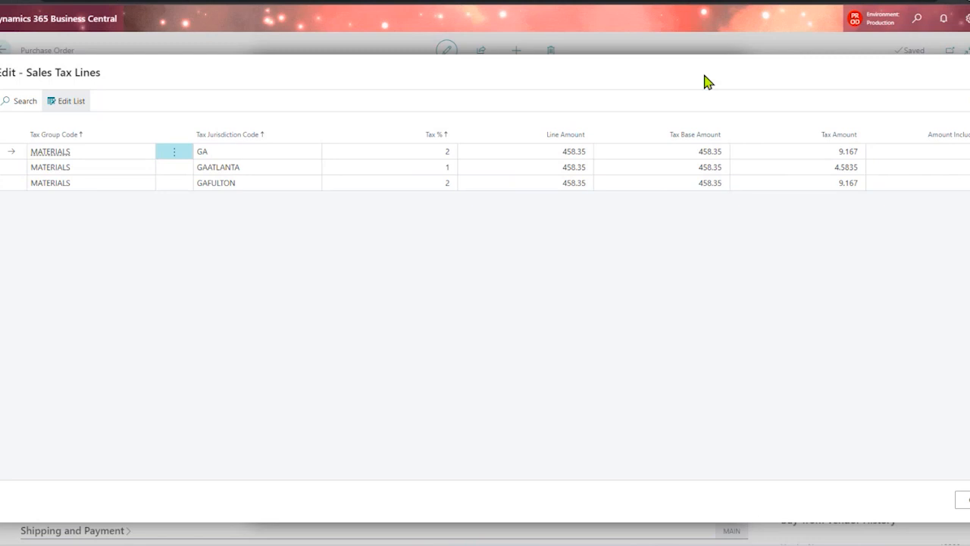
pyautogui.click(450, 170)
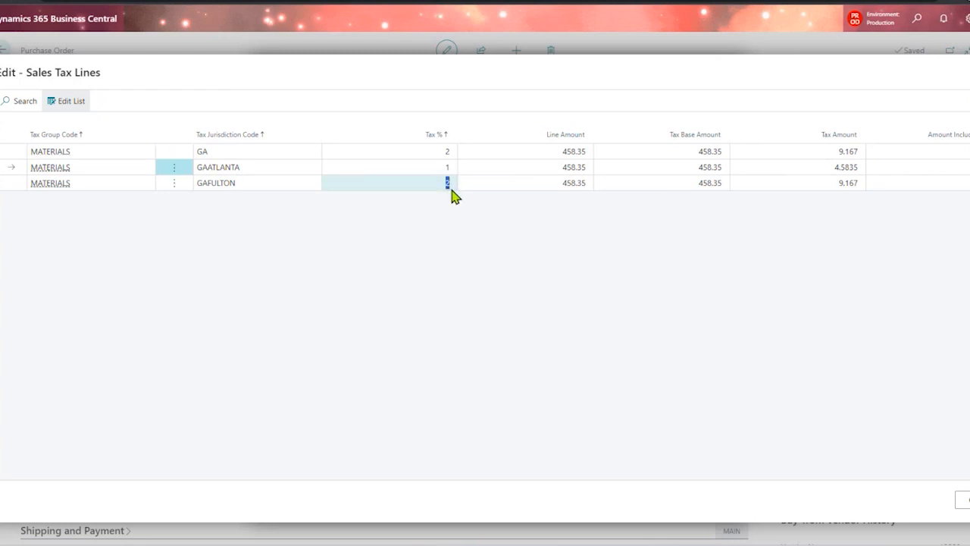
pyautogui.click(451, 185)
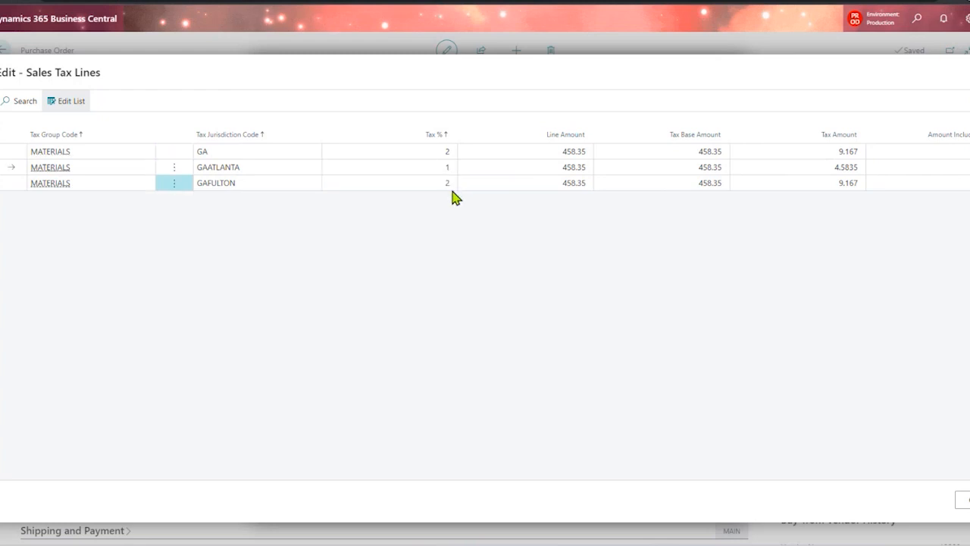
pyautogui.click(263, 171)
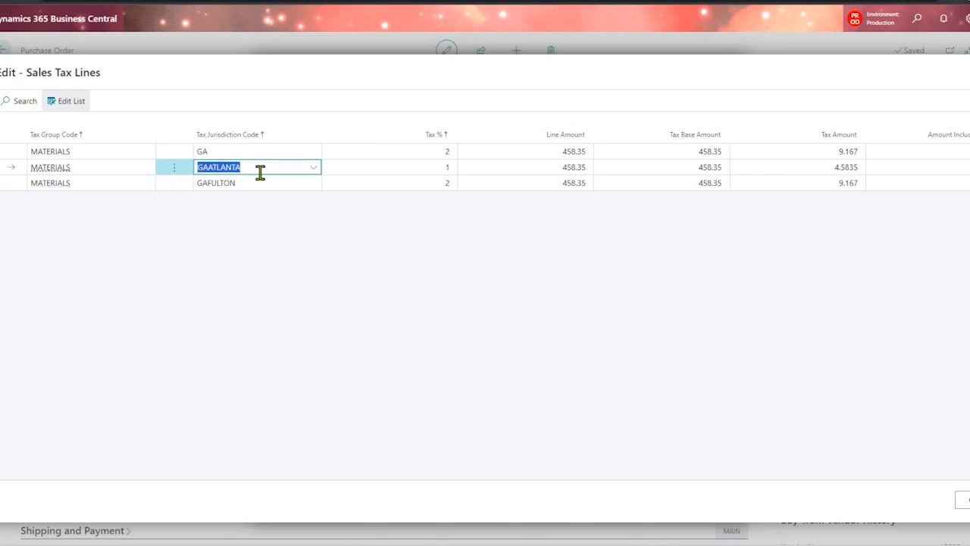
pyautogui.click(233, 153)
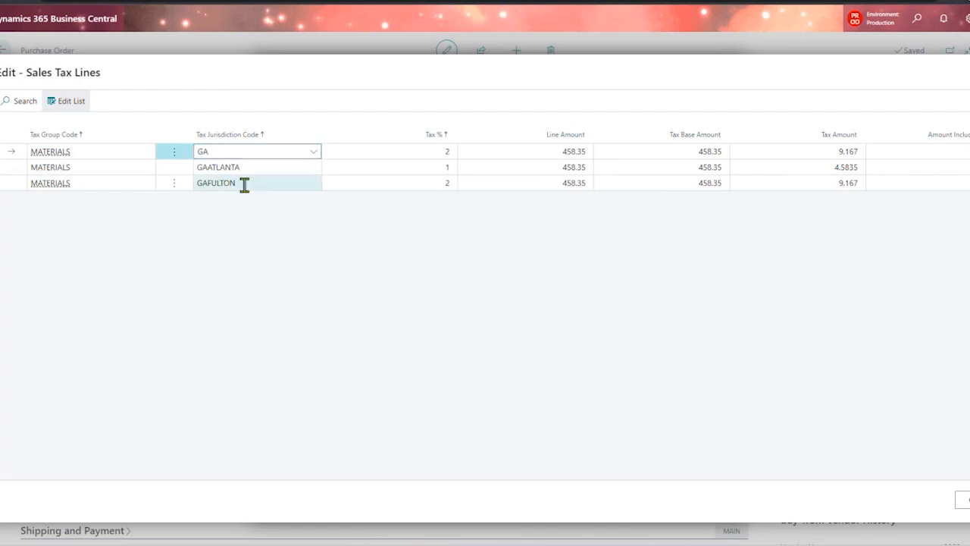
pyautogui.click(244, 183)
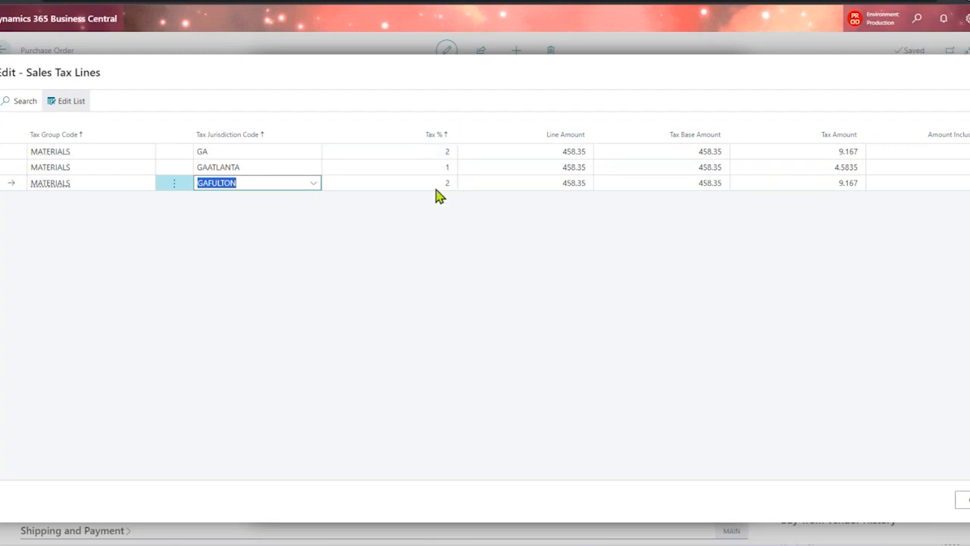
# - Compare the GA tax line's line amount, tax base and tax amount, and close the tax lines and order statistics
pyautogui.click(581, 157)
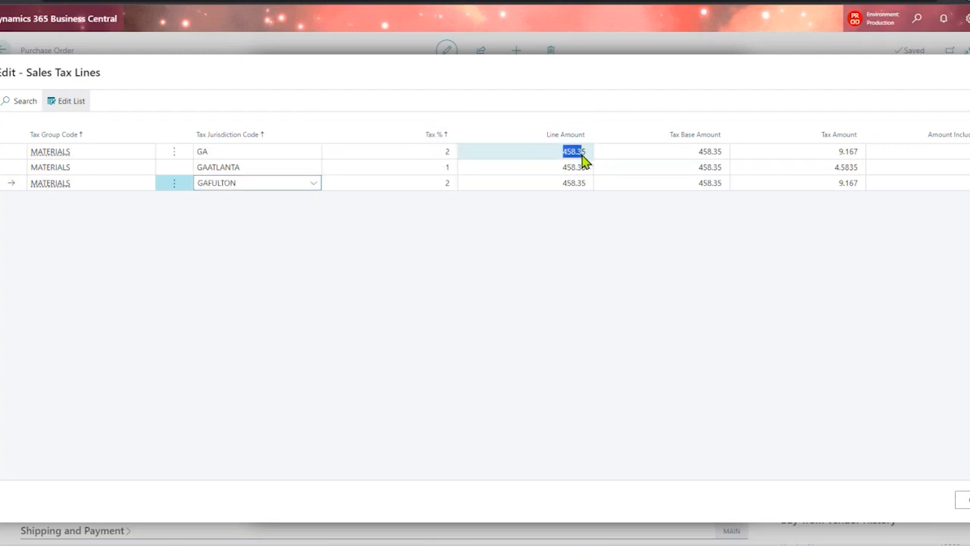
pyautogui.click(833, 150)
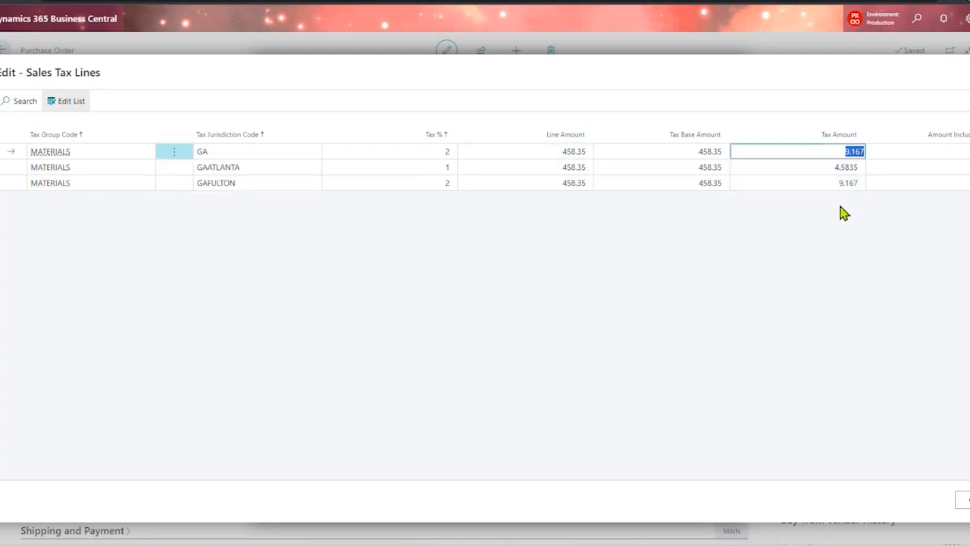
pyautogui.click(704, 153)
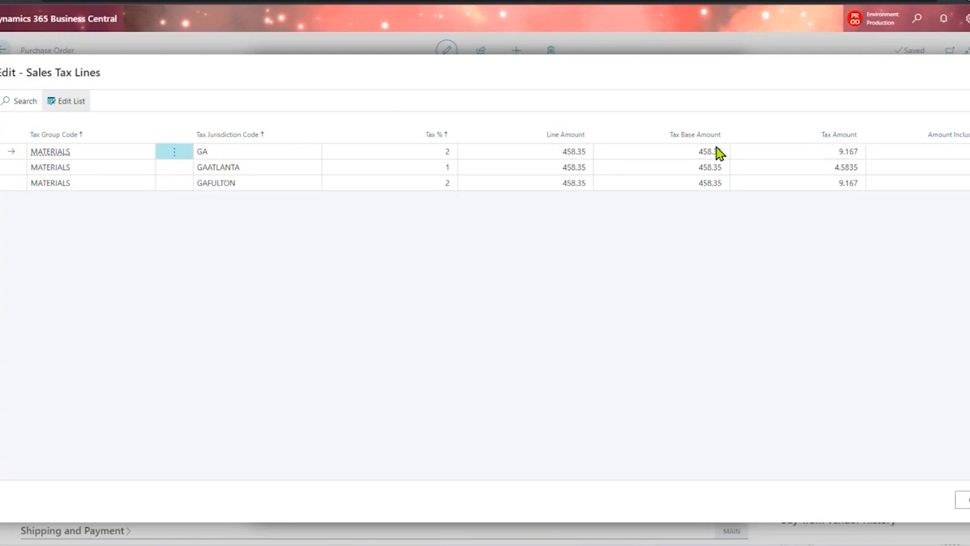
pyautogui.click(840, 151)
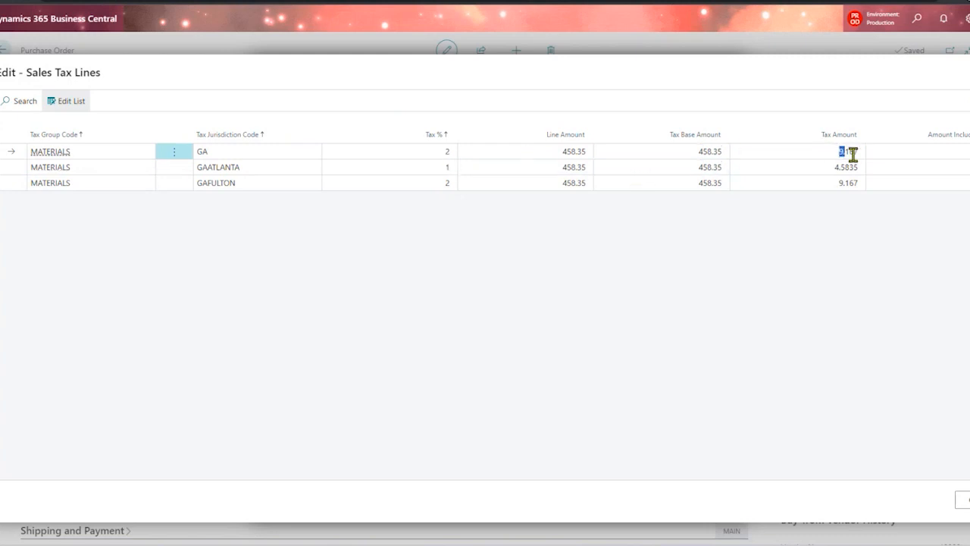
pyautogui.click(966, 152)
pyautogui.click(969, 72)
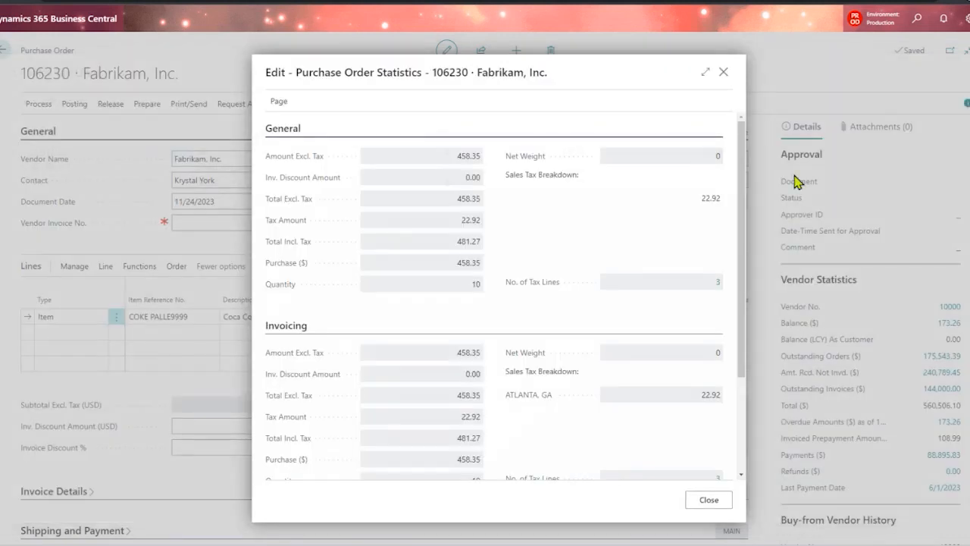
pyautogui.click(722, 73)
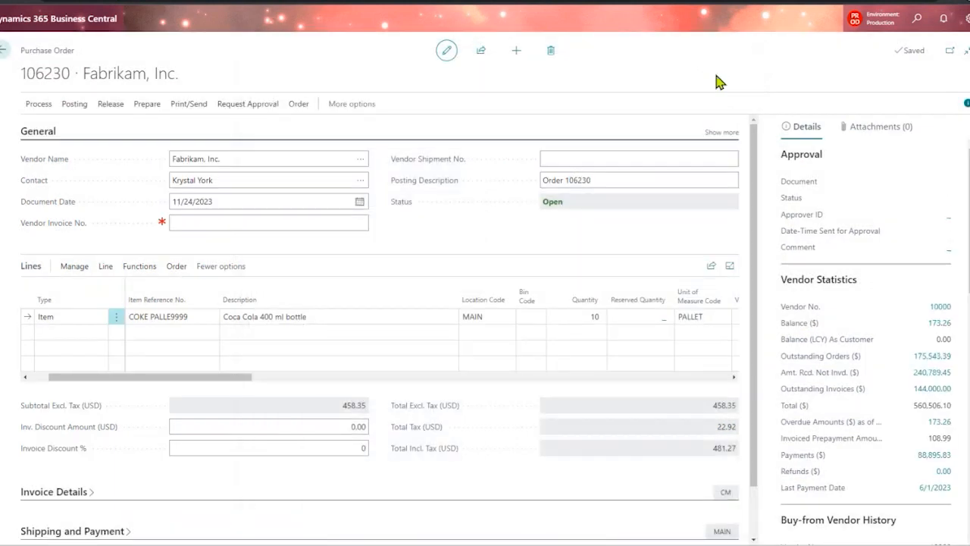
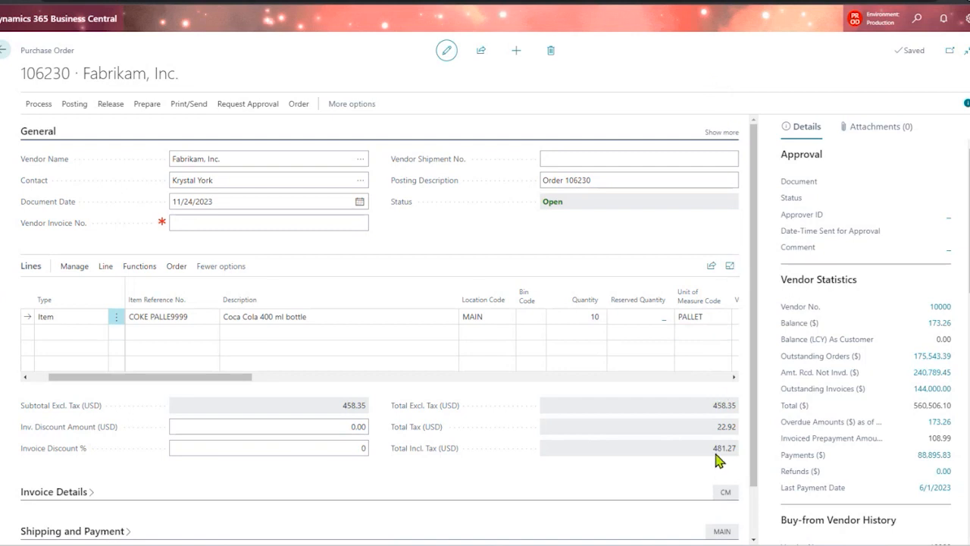
# - Check the order's total including tax, and show the additional General fields to examine the originating quote number
pyautogui.moveTo(713, 450); pyautogui.dragTo(736, 449)
pyautogui.click(723, 133)
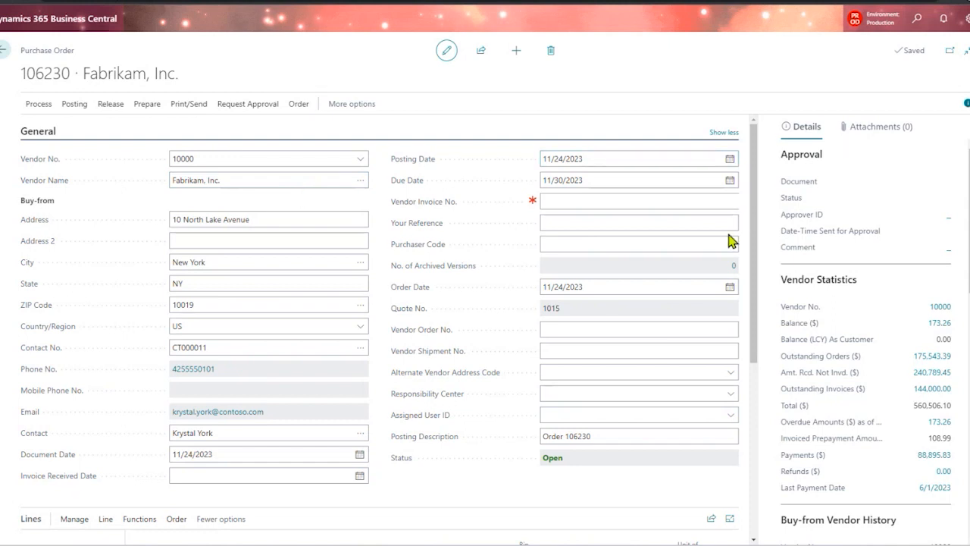
pyautogui.moveTo(560, 308); pyautogui.dragTo(554, 322)
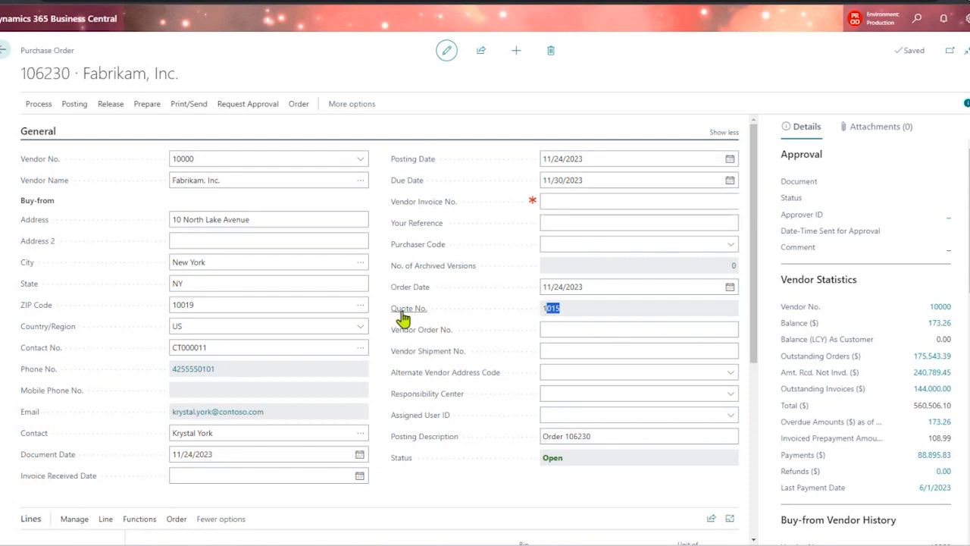
pyautogui.moveTo(402, 319)
# - Start a second order line below the Coca Cola item and set its type to Charge (Item)
pyautogui.moveTo(751, 255); pyautogui.dragTo(741, 391)
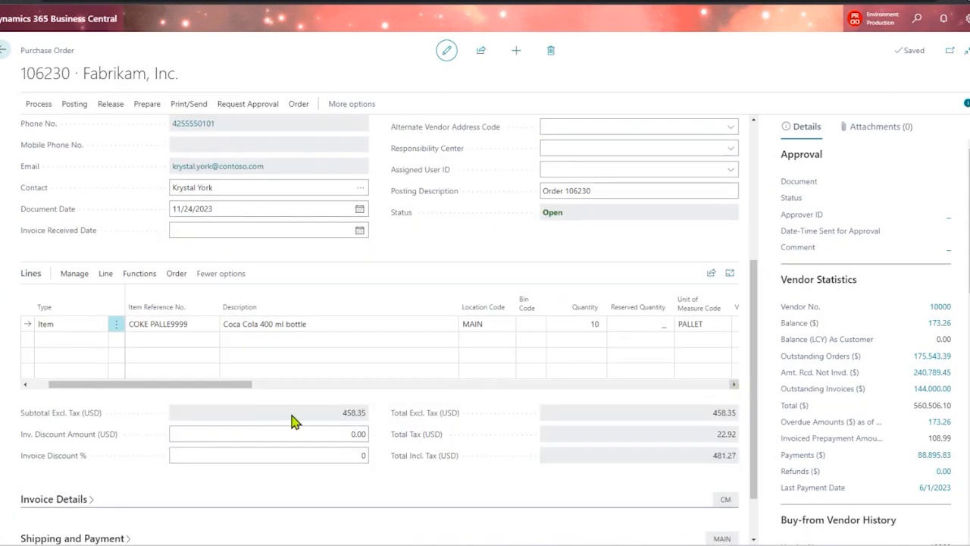
pyautogui.click(78, 341)
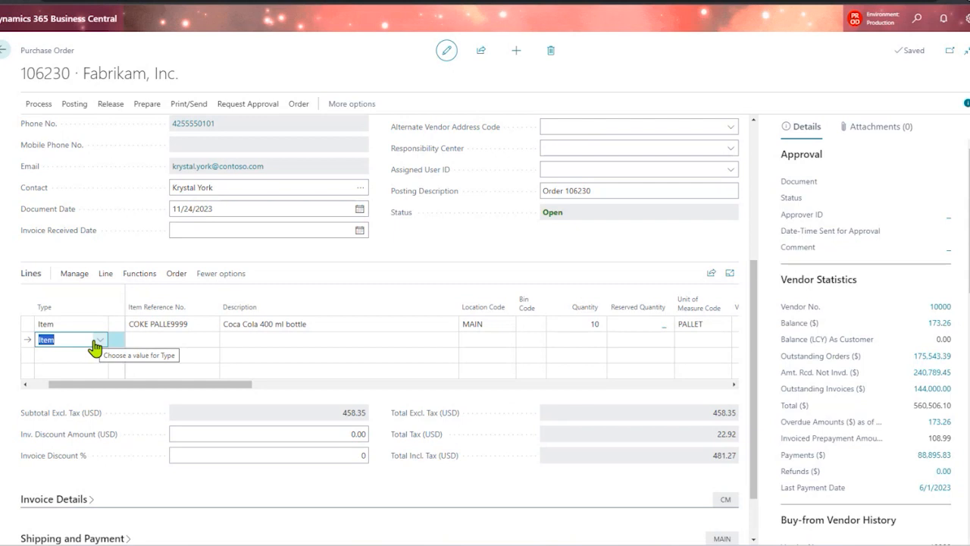
pyautogui.click(136, 340)
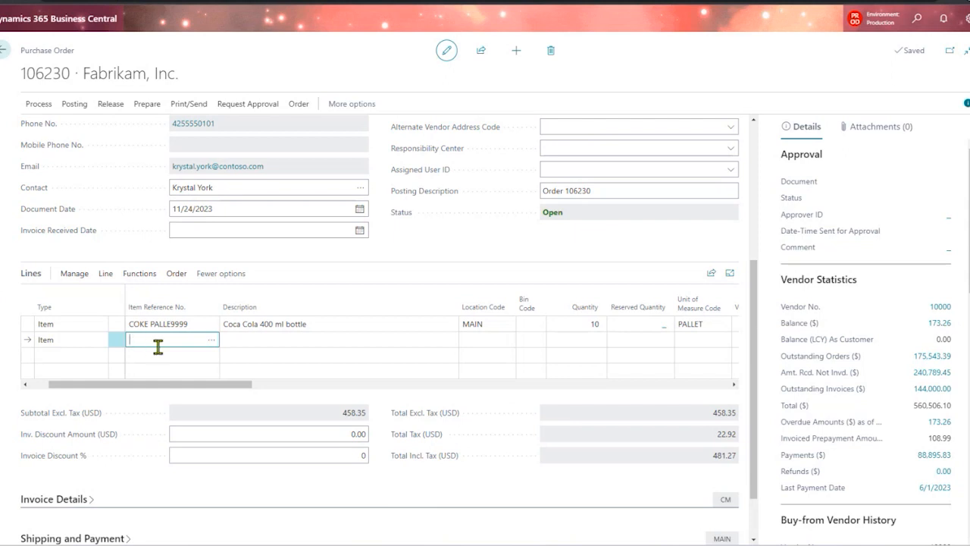
pyautogui.click(101, 342)
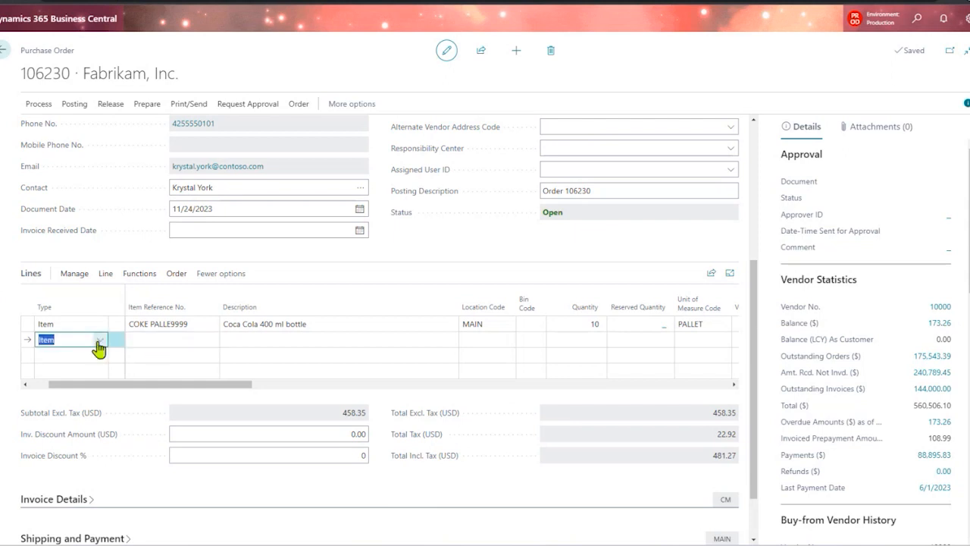
pyautogui.click(100, 342)
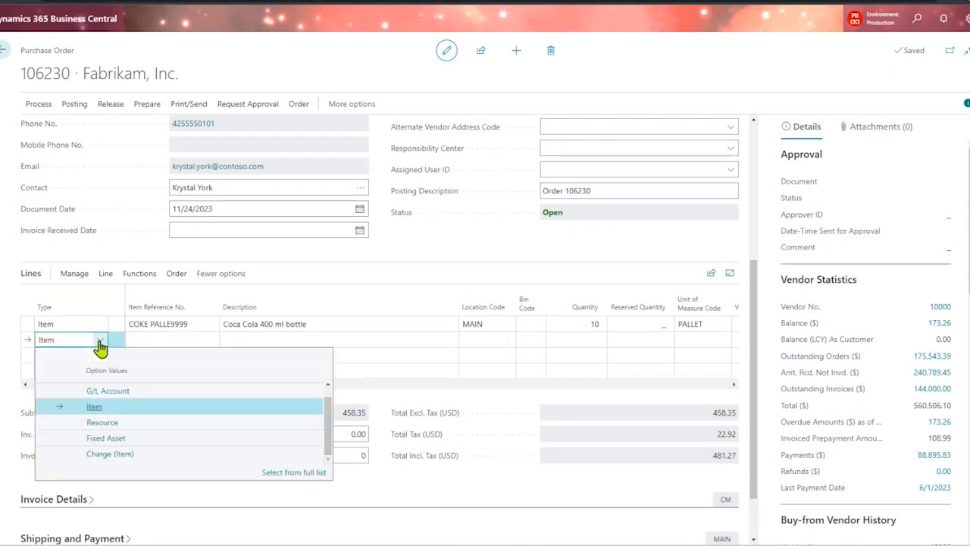
pyautogui.click(126, 455)
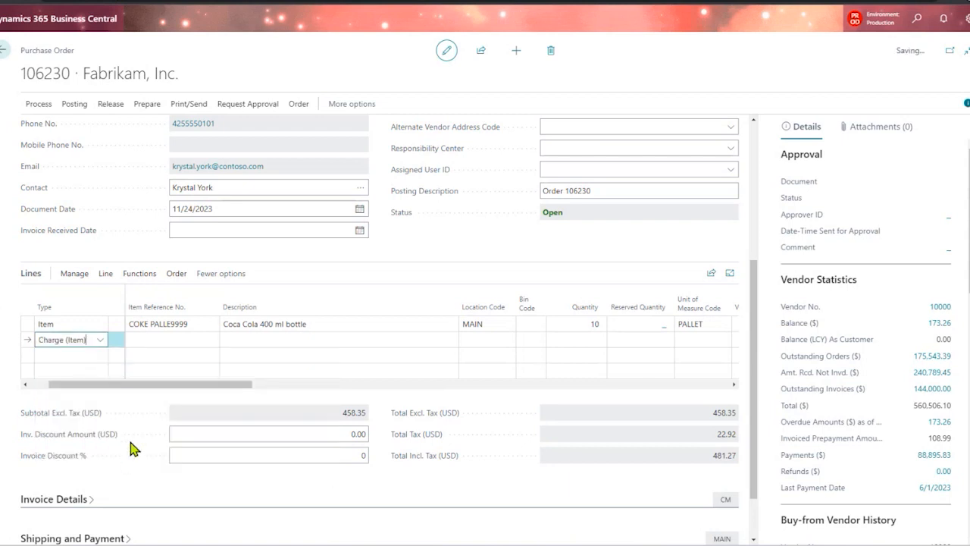
# - Choose the item charge JB-FREIGHT, Freight Charge (JB-Spedition), for the new line and set its quantity to 1
pyautogui.click(174, 341)
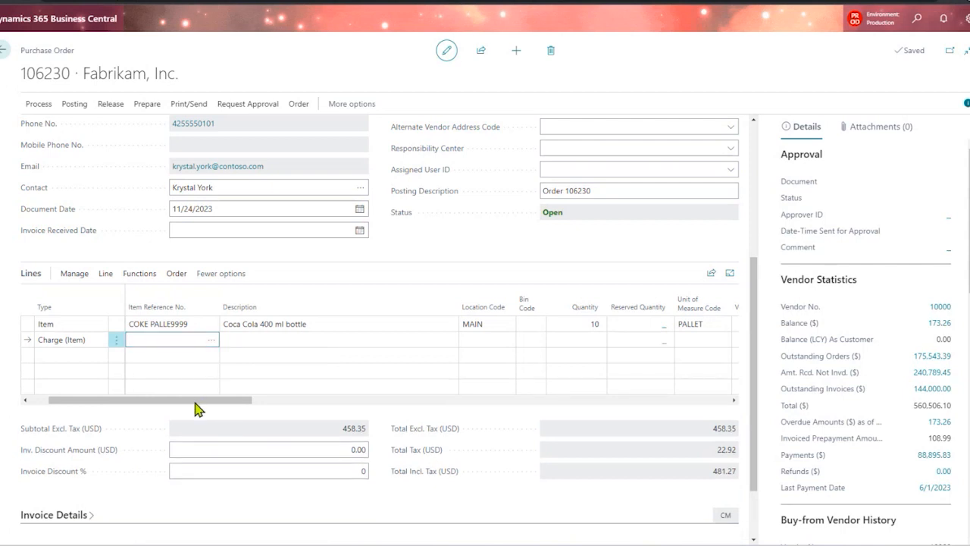
pyautogui.moveTo(169, 405); pyautogui.dragTo(60, 389)
pyautogui.click(137, 339)
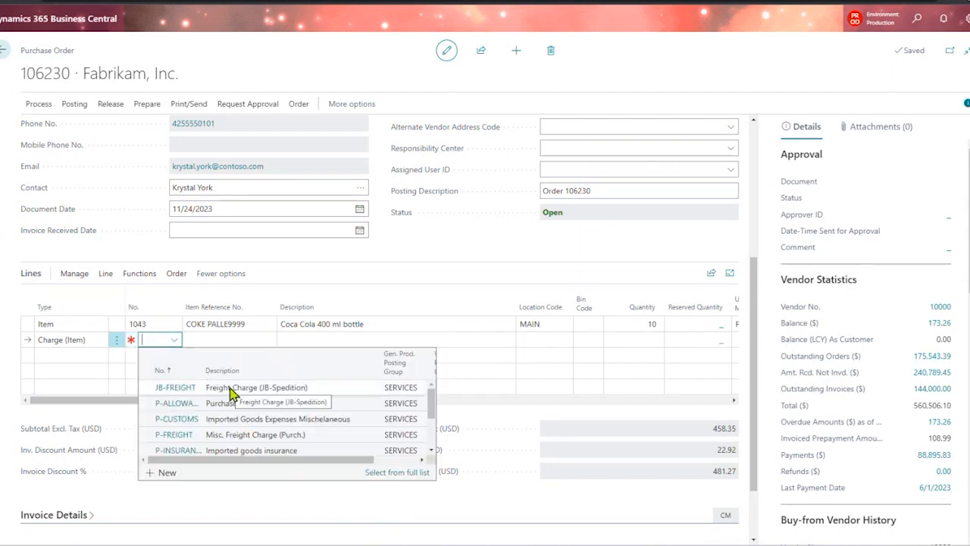
pyautogui.click(244, 390)
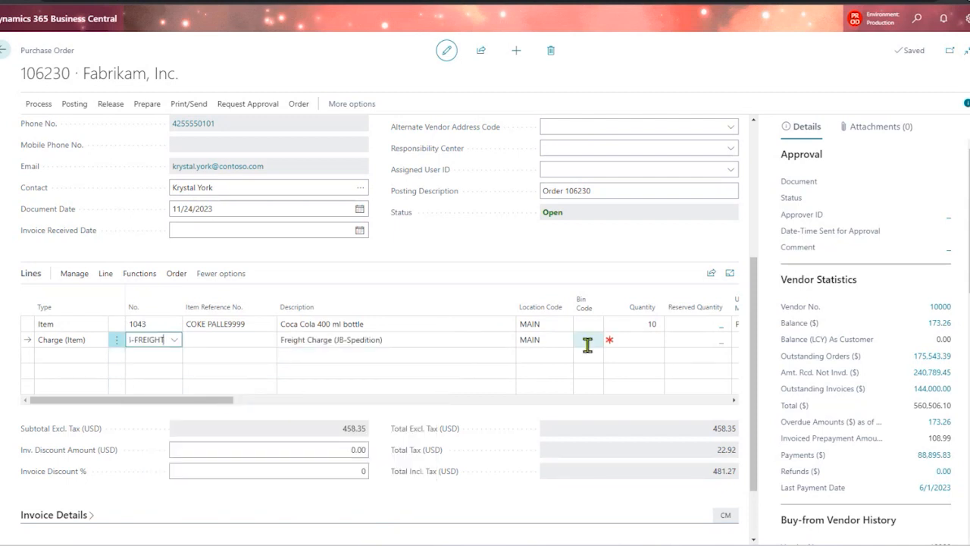
pyautogui.click(638, 341)
pyautogui.write('1')
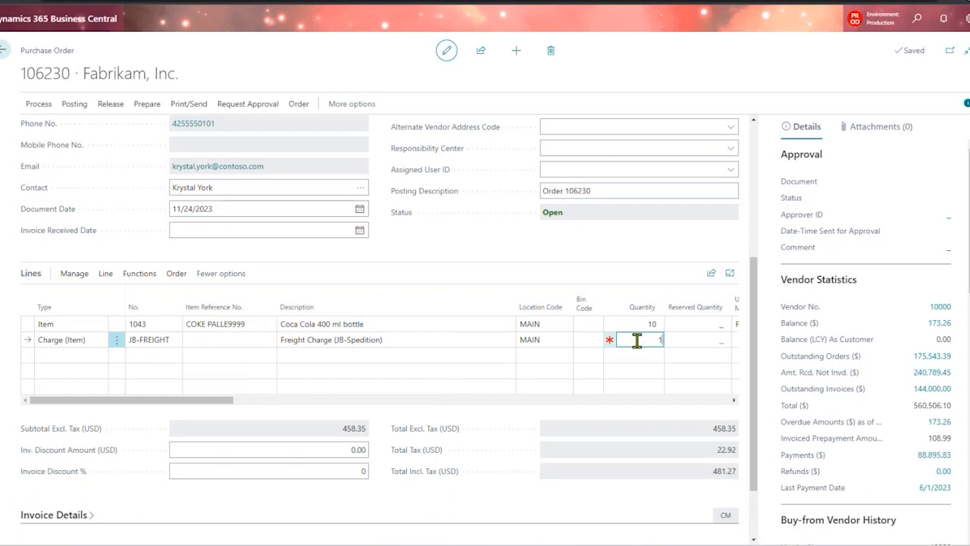
pyautogui.press('Tab')
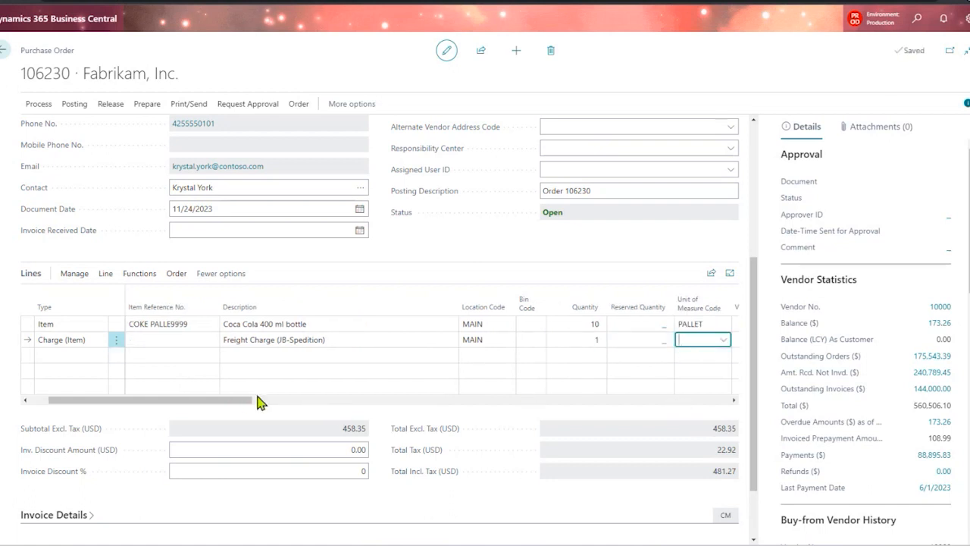
# - Set the freight charge line's direct unit cost excluding tax to 30
pyautogui.moveTo(243, 399); pyautogui.dragTo(295, 404)
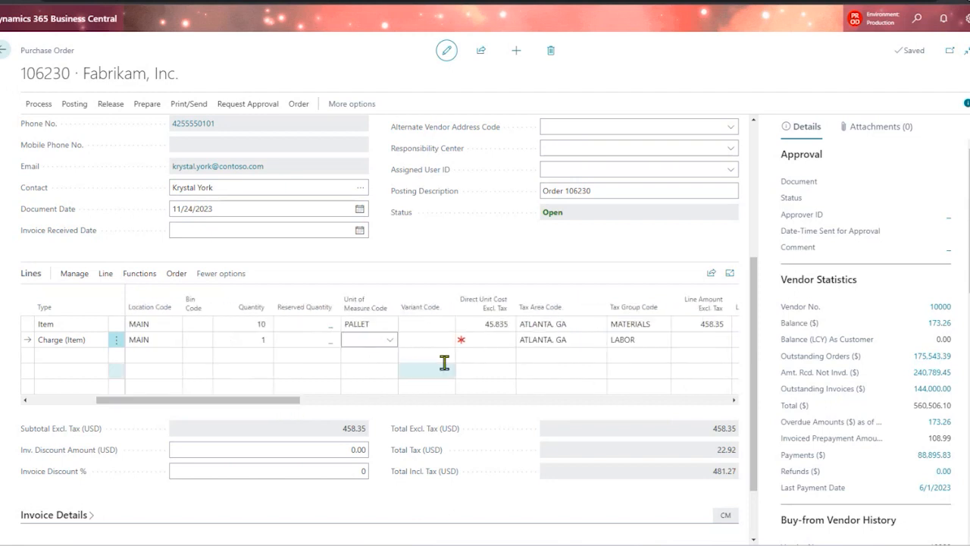
pyautogui.click(478, 343)
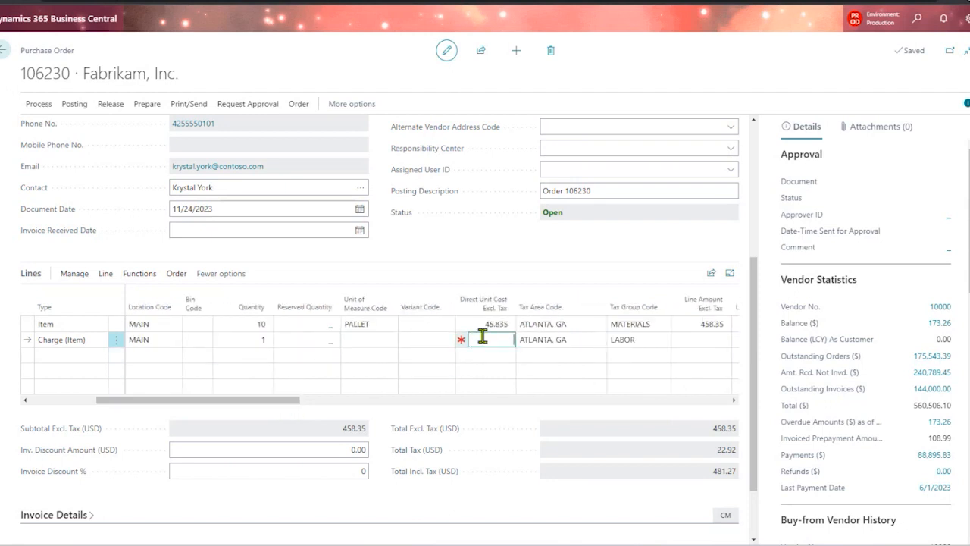
pyautogui.write('30')
pyautogui.press('Tab')
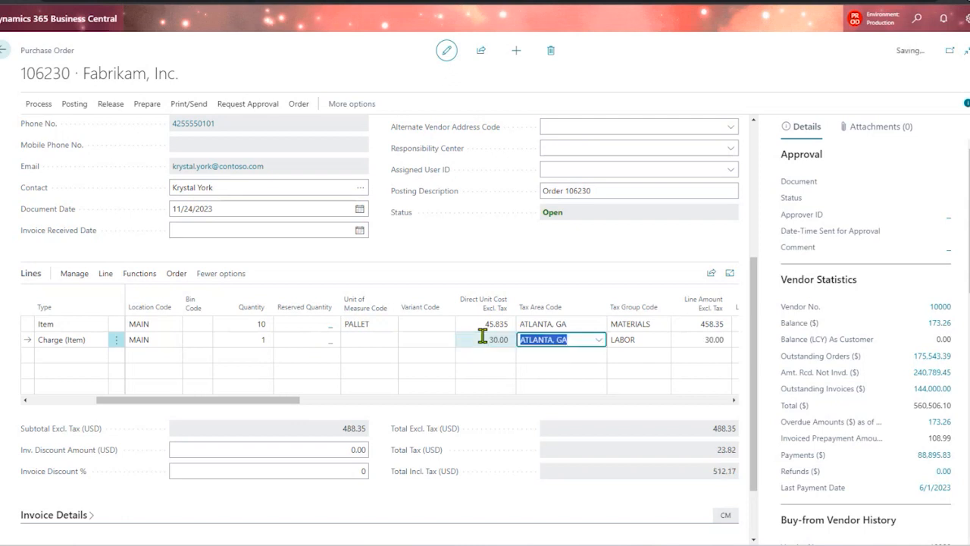
# - Compare the item and freight charge lines by direct unit cost, tax group, item reference, description and type
pyautogui.click(482, 337)
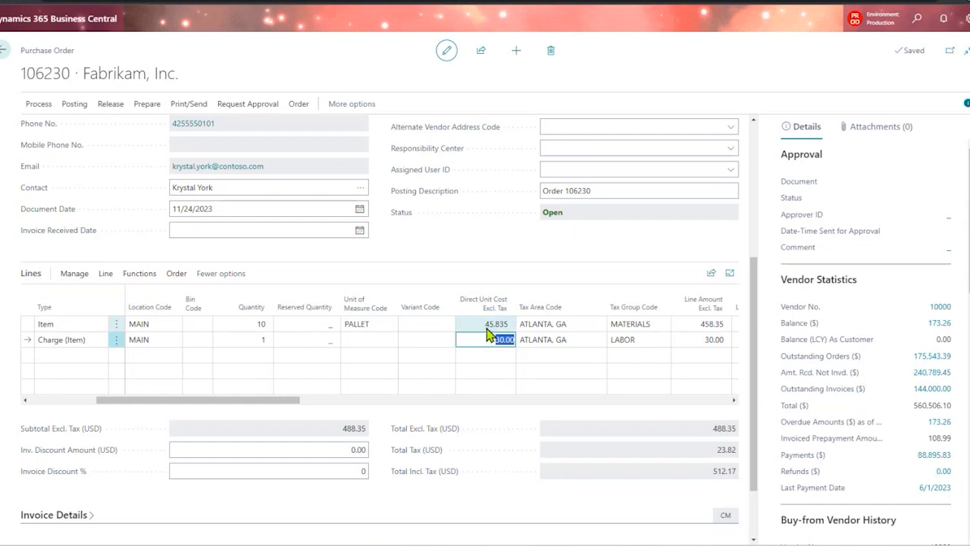
pyautogui.click(489, 329)
pyautogui.click(486, 326)
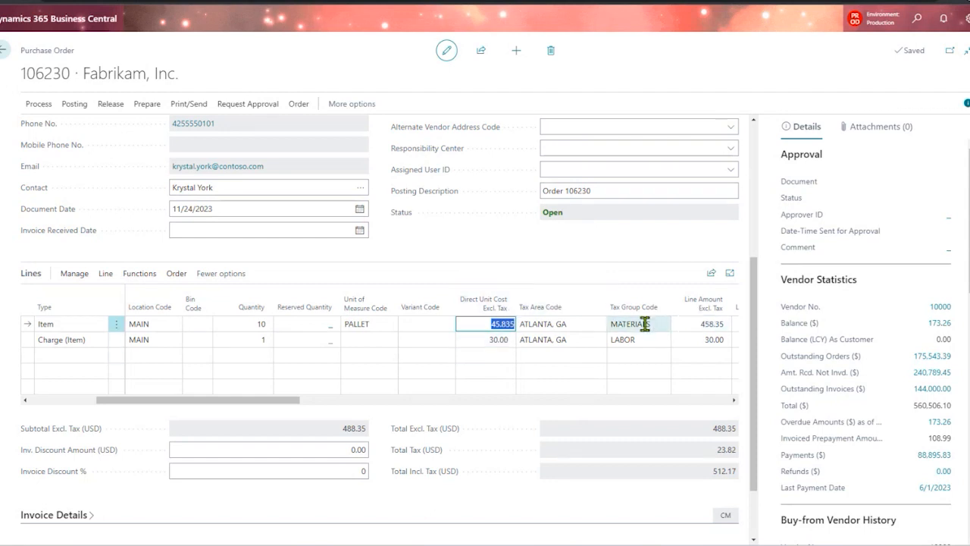
pyautogui.click(486, 344)
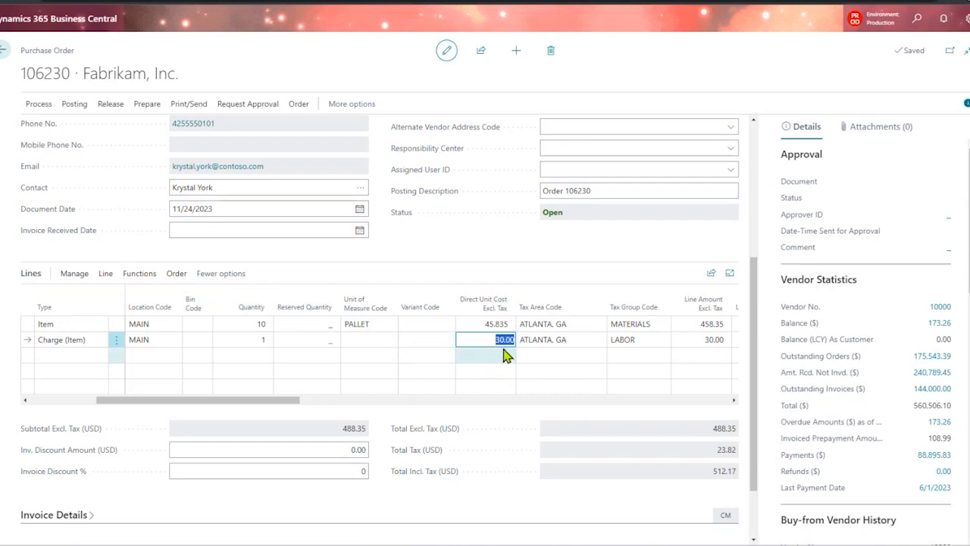
pyautogui.moveTo(250, 400); pyautogui.dragTo(80, 393)
pyautogui.click(220, 324)
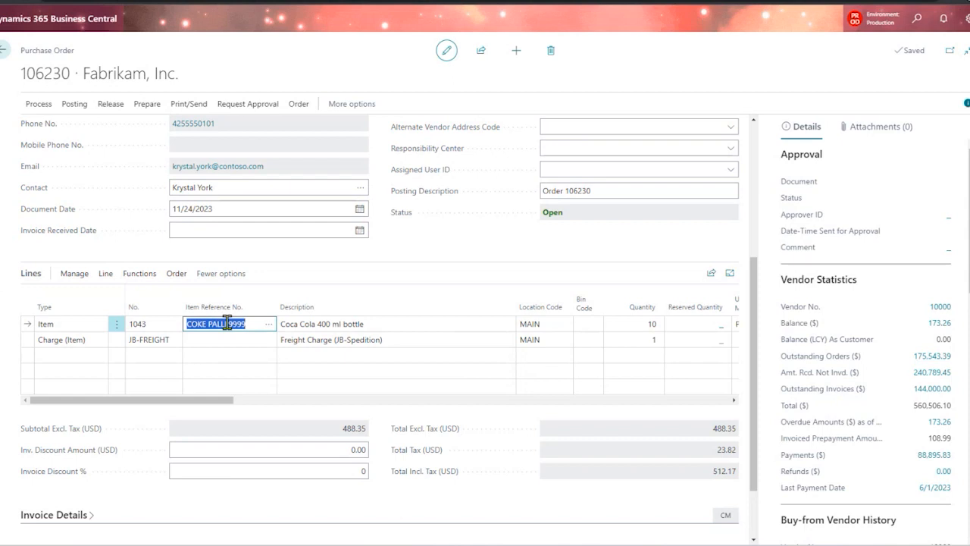
pyautogui.click(300, 341)
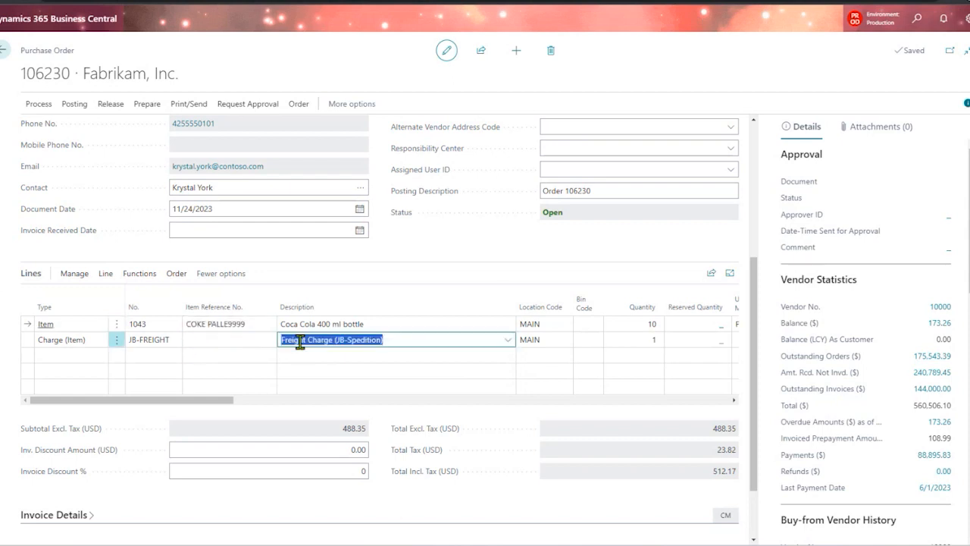
pyautogui.click(81, 340)
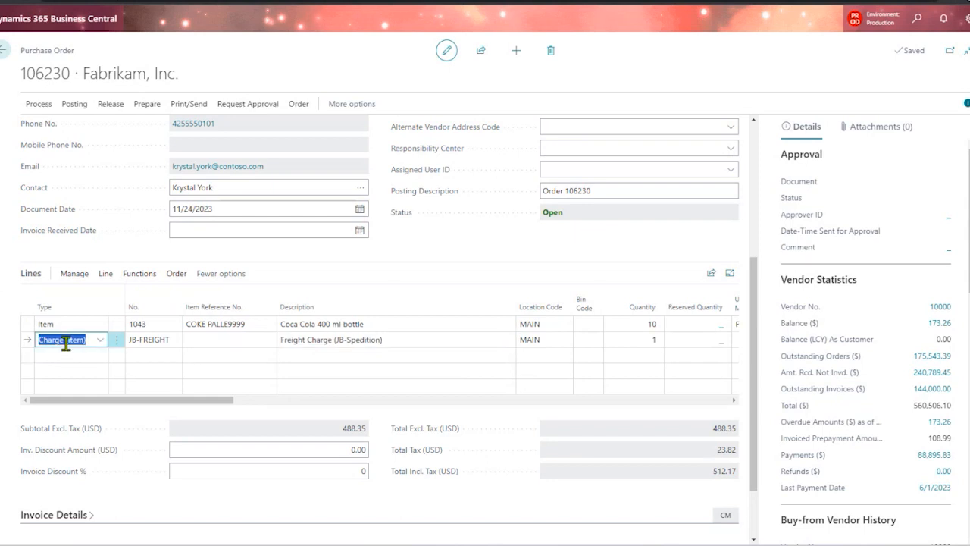
# - Open the full list of item charges, examine the freight, purchase allowance and customs charges, and leave without changing the selection
pyautogui.click(152, 341)
pyautogui.click(173, 341)
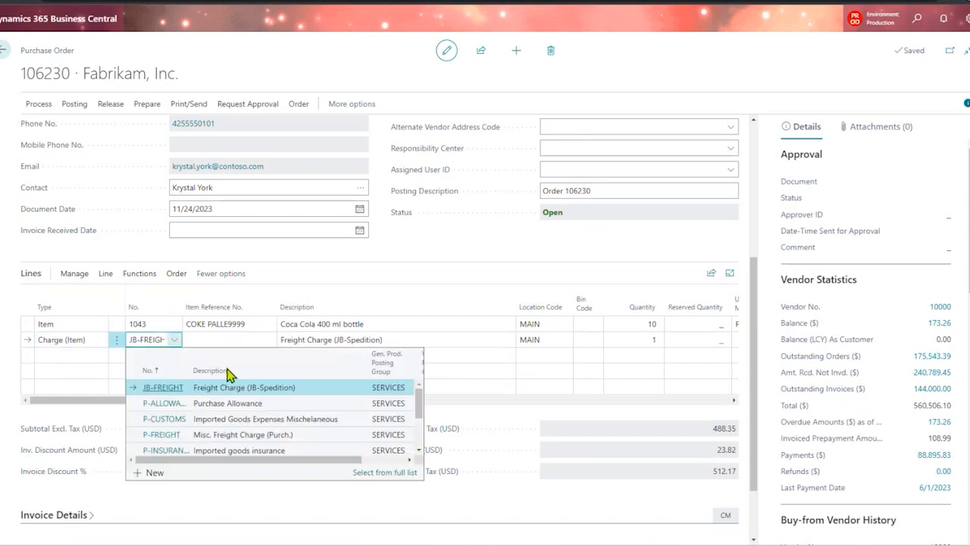
pyautogui.click(385, 474)
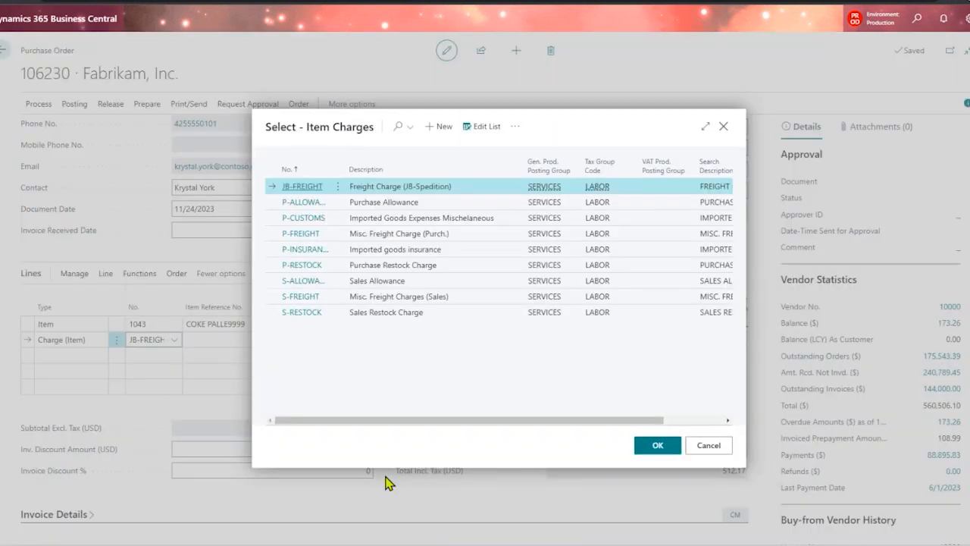
pyautogui.click(418, 206)
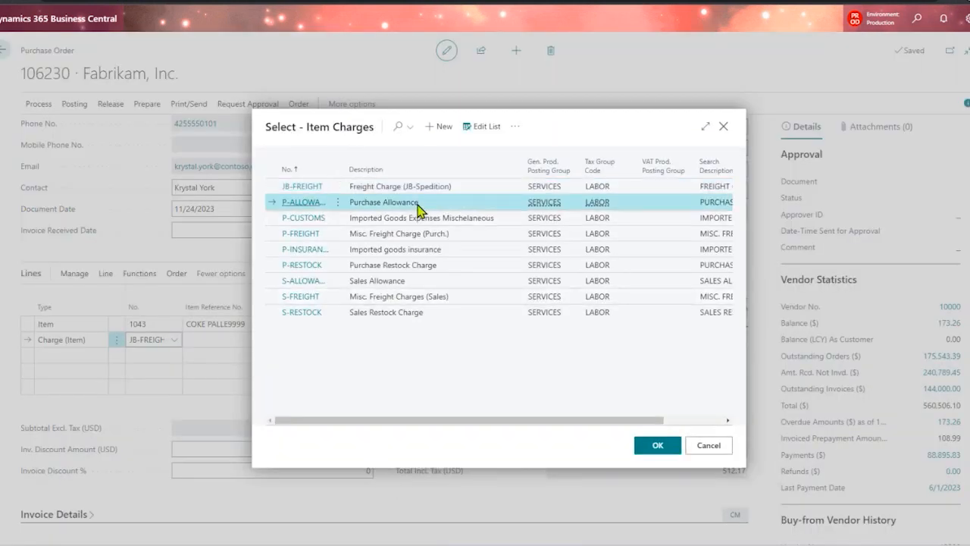
pyautogui.click(463, 220)
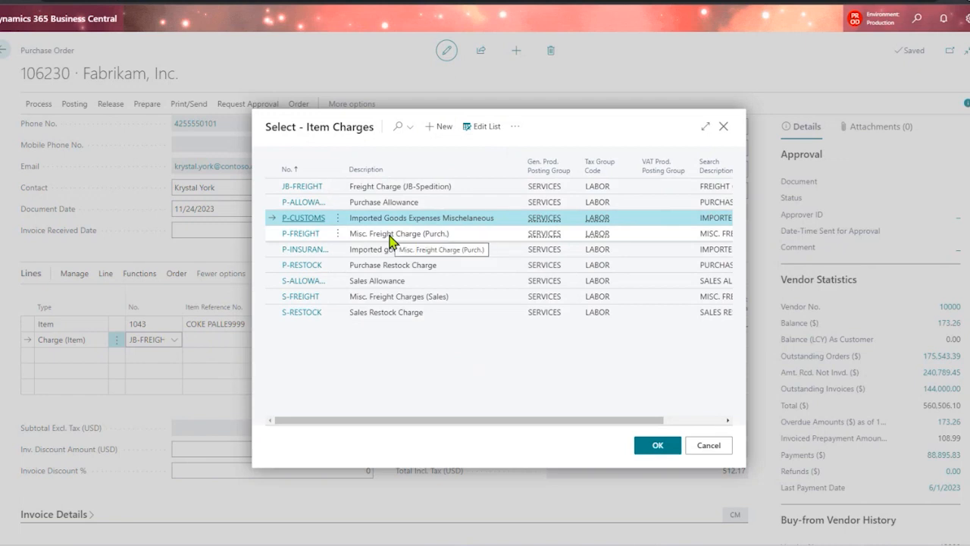
pyautogui.click(409, 188)
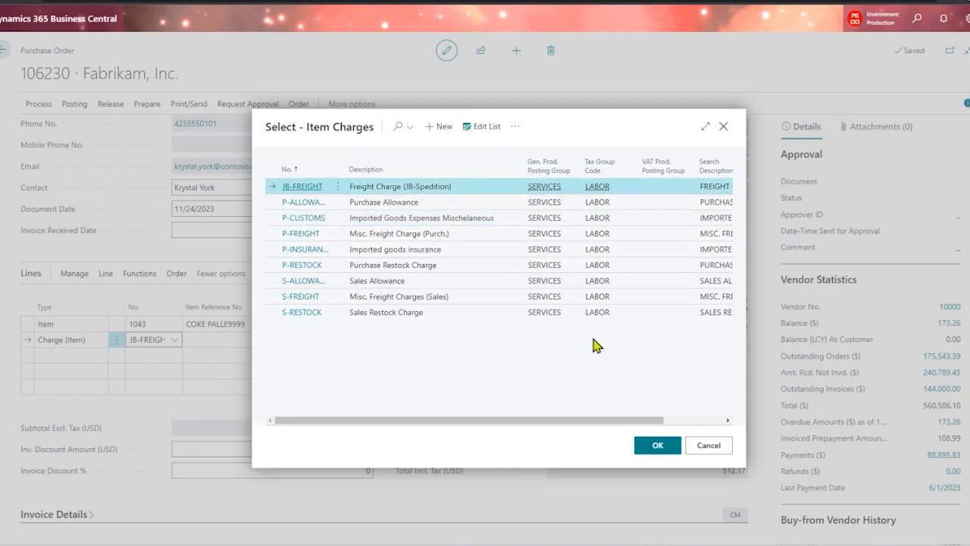
pyautogui.click(709, 446)
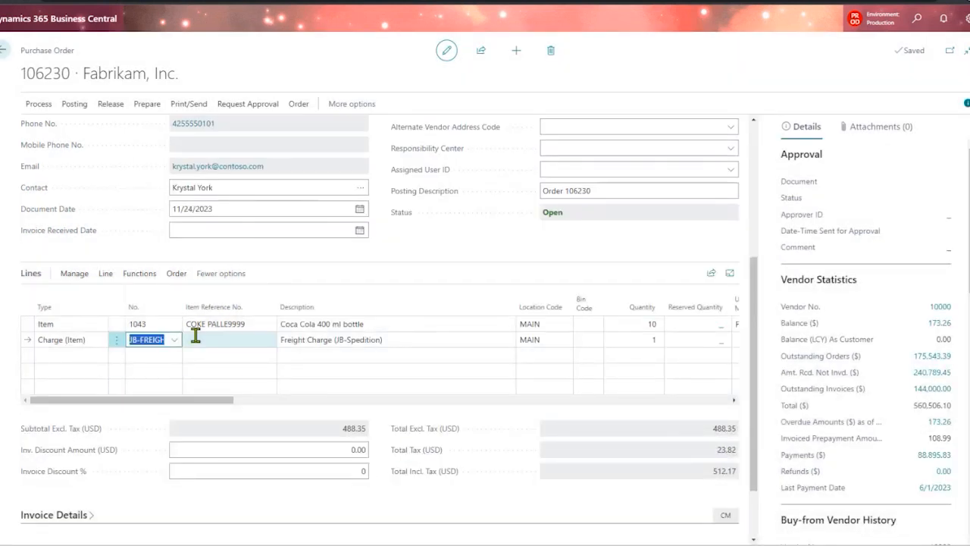
# - Open the item charge assignment for the JB-FREIGHT line and enlarge its window
pyautogui.click(137, 278)
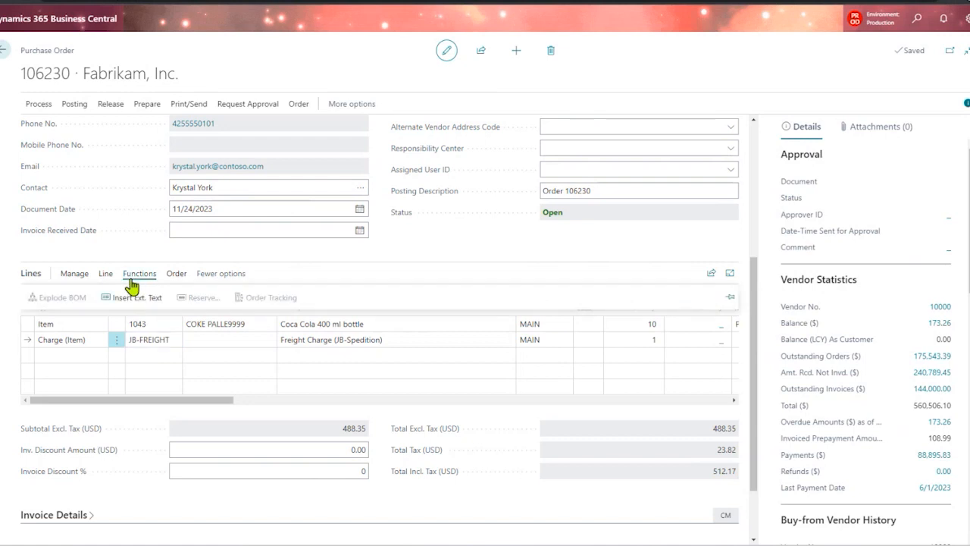
pyautogui.click(102, 275)
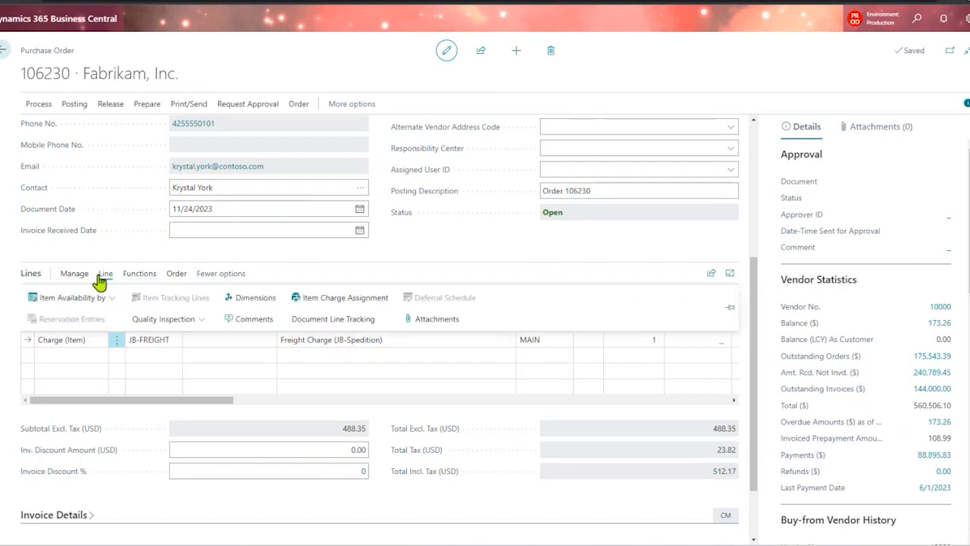
pyautogui.click(351, 298)
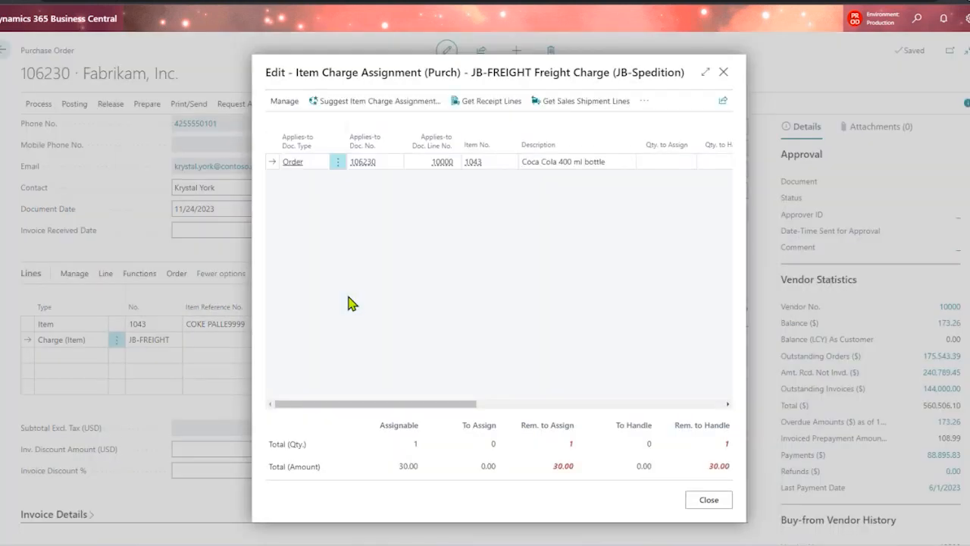
pyautogui.click(704, 73)
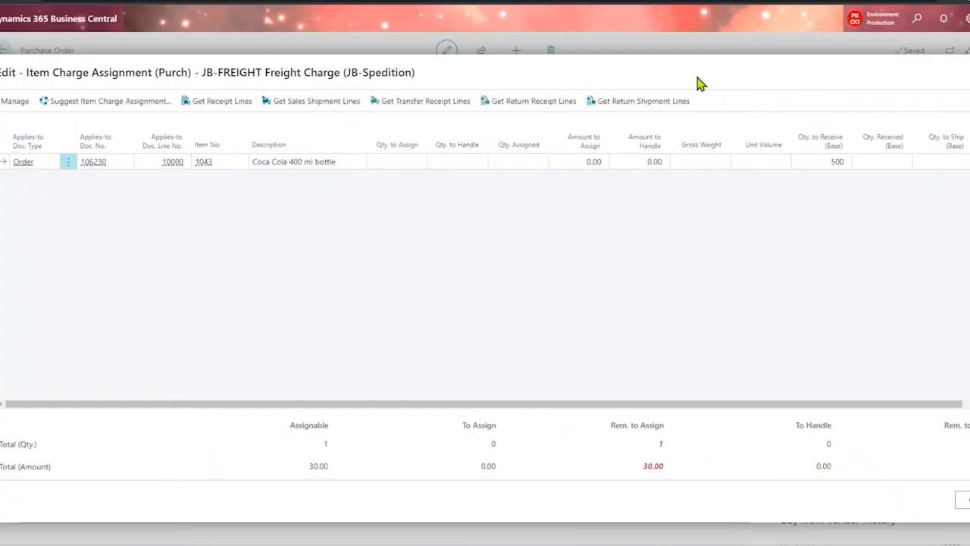
# - Check the Coca Cola line's description and quantity to receive, and assign the freight charge to it with Suggest Item Charge Assignment
pyautogui.click(335, 160)
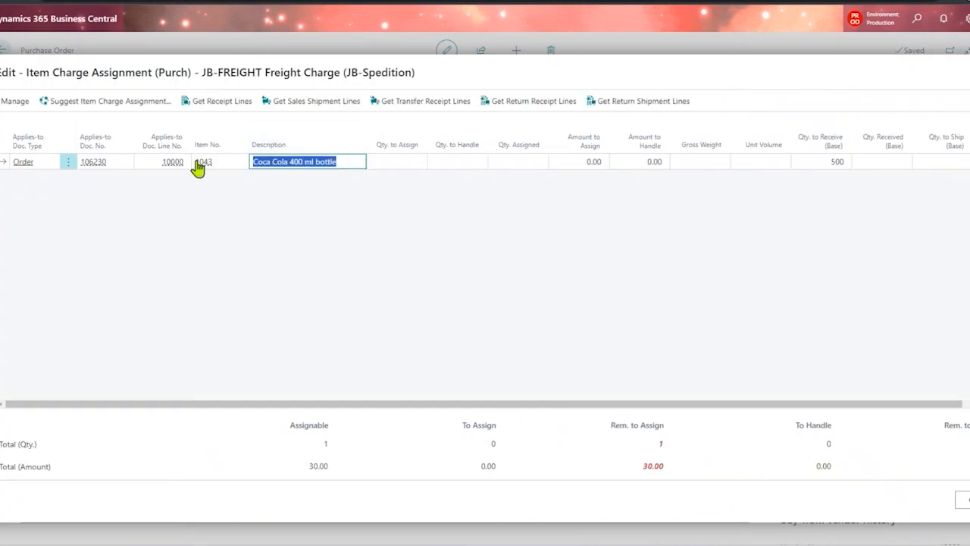
pyautogui.click(821, 162)
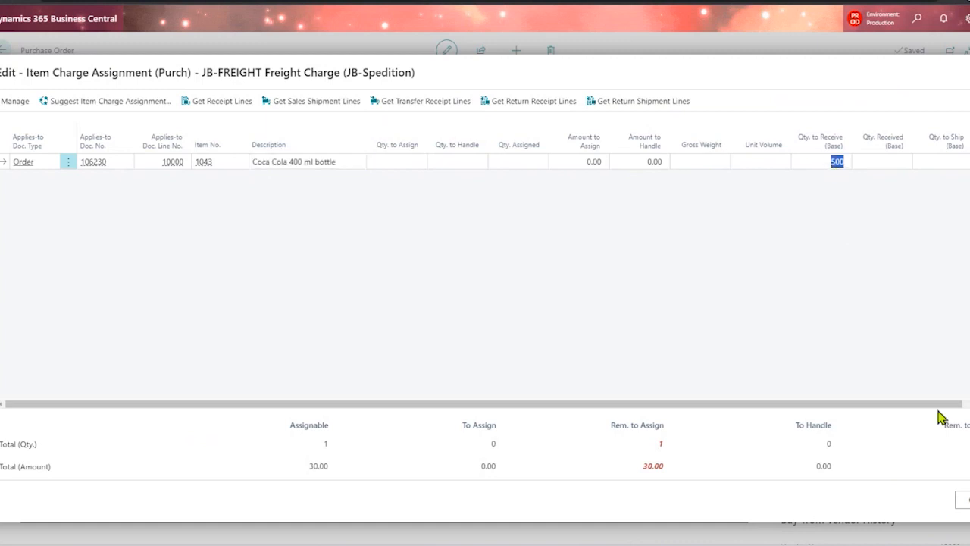
pyautogui.rightClick(969, 463)
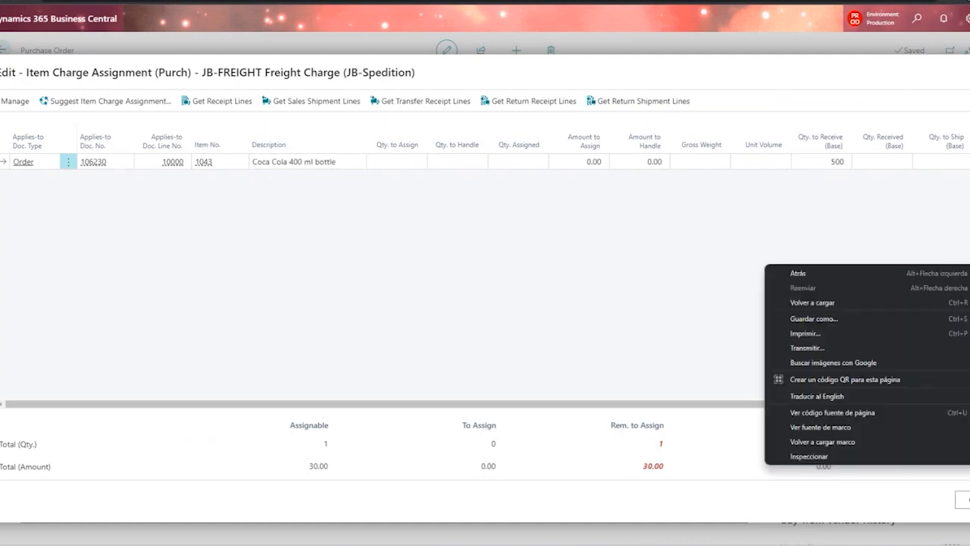
pyautogui.press('Escape')
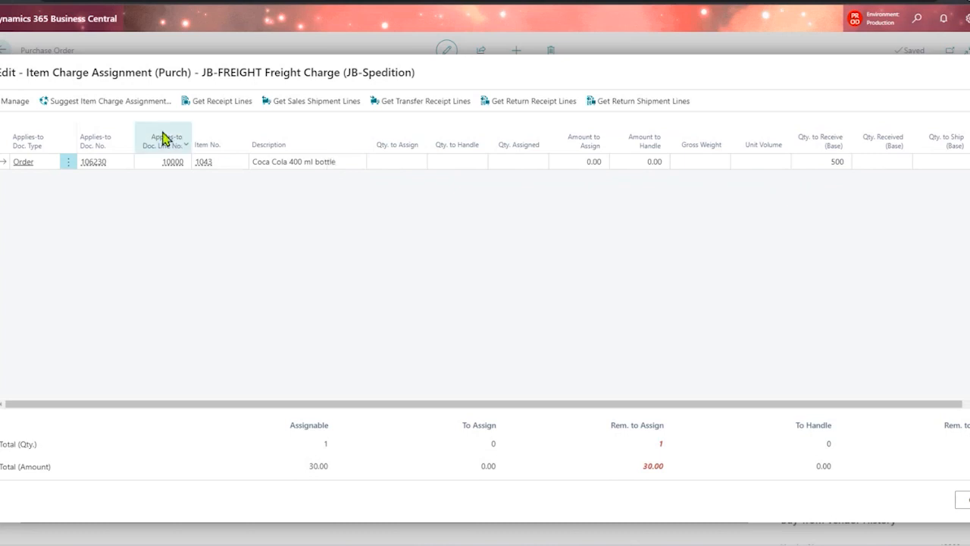
pyautogui.click(109, 107)
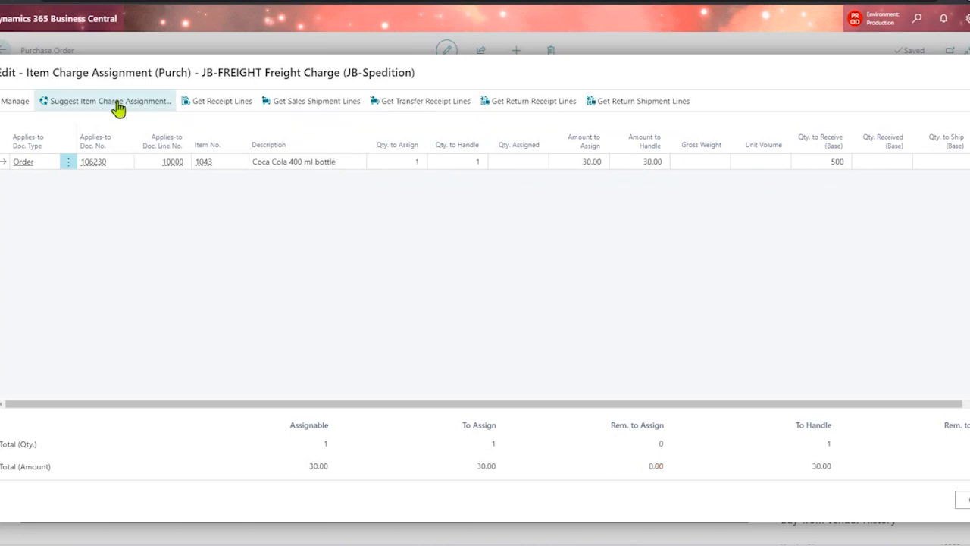
# - Check the description, quantity to assign and amount to assign on the freight charge's assignment line
pyautogui.click(304, 160)
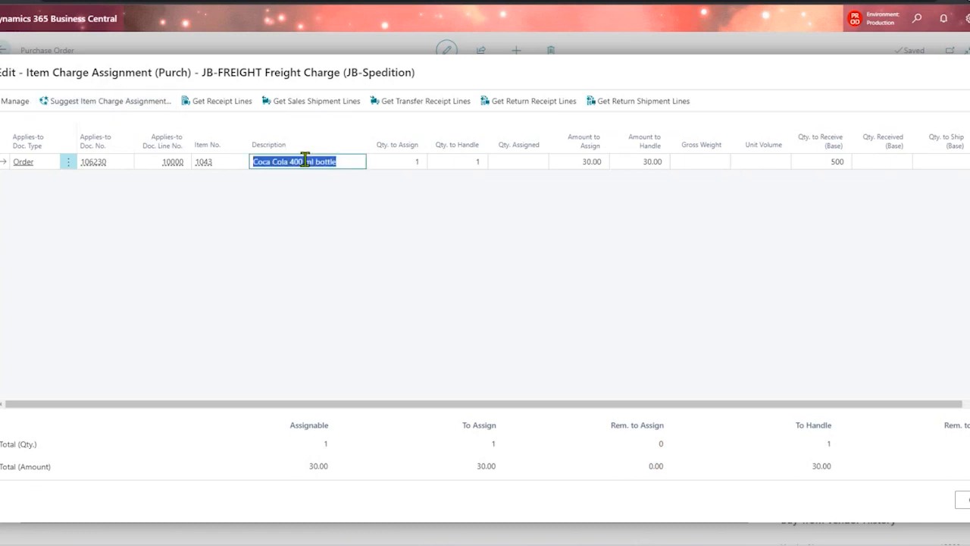
pyautogui.click(396, 162)
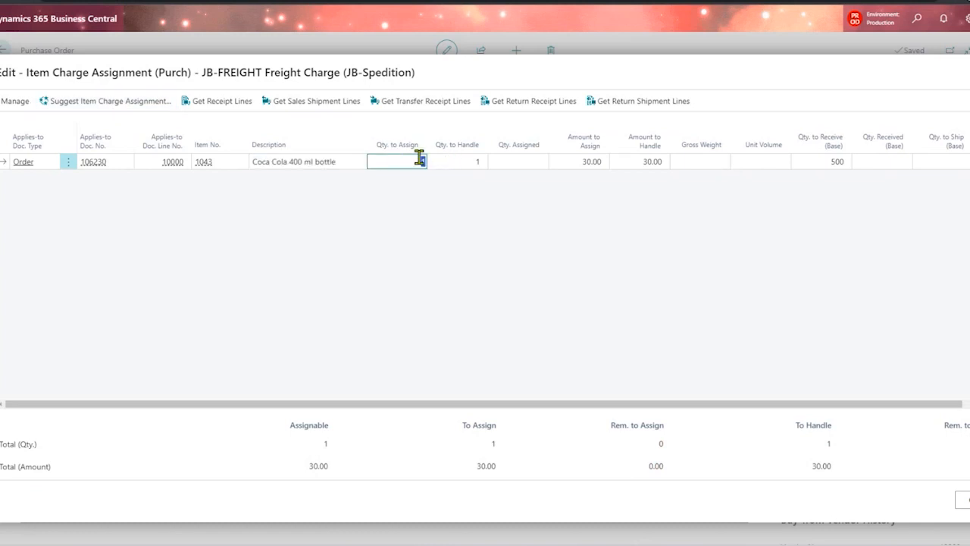
pyautogui.click(584, 154)
pyautogui.click(586, 161)
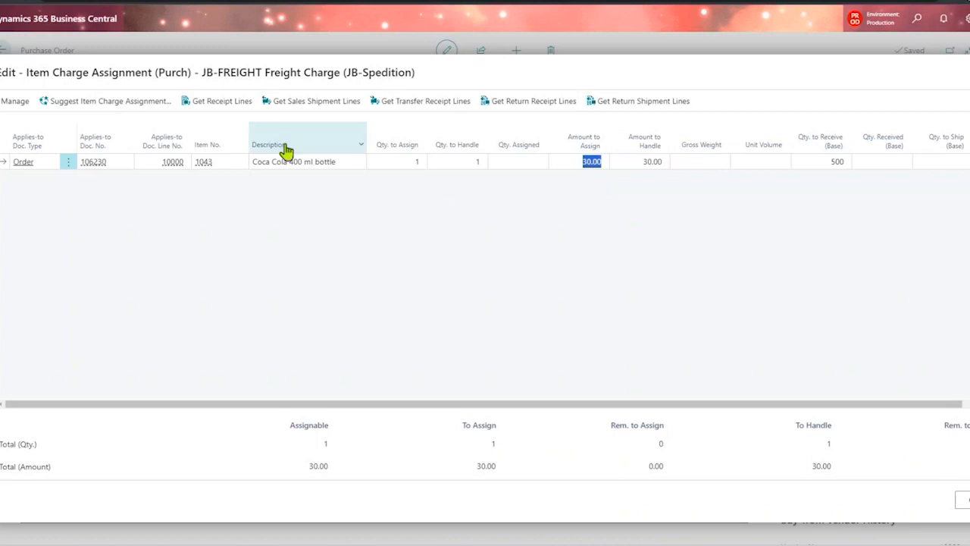
# - Open the purchase receipt lines available for the charge in an enlarged window, examine them, and cancel without picking any
pyautogui.click(226, 111)
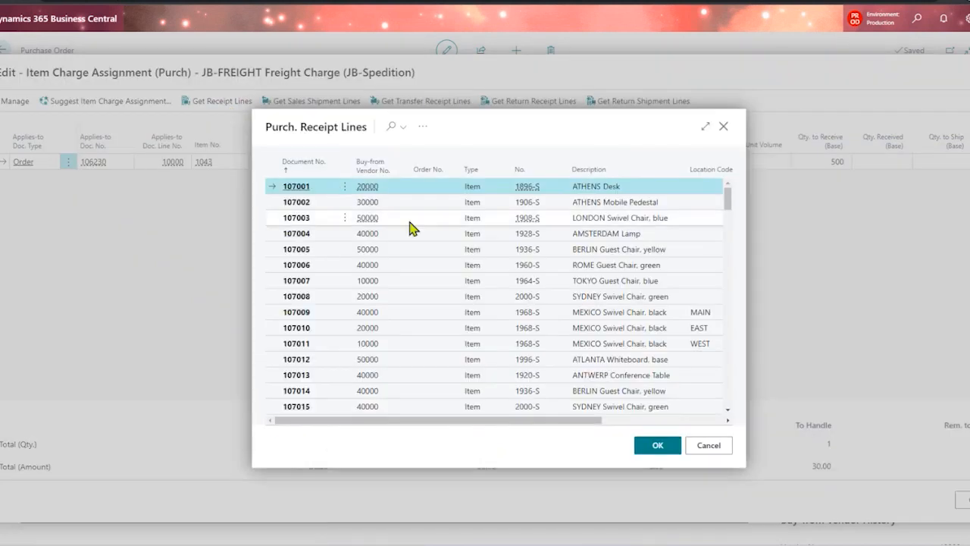
pyautogui.click(705, 127)
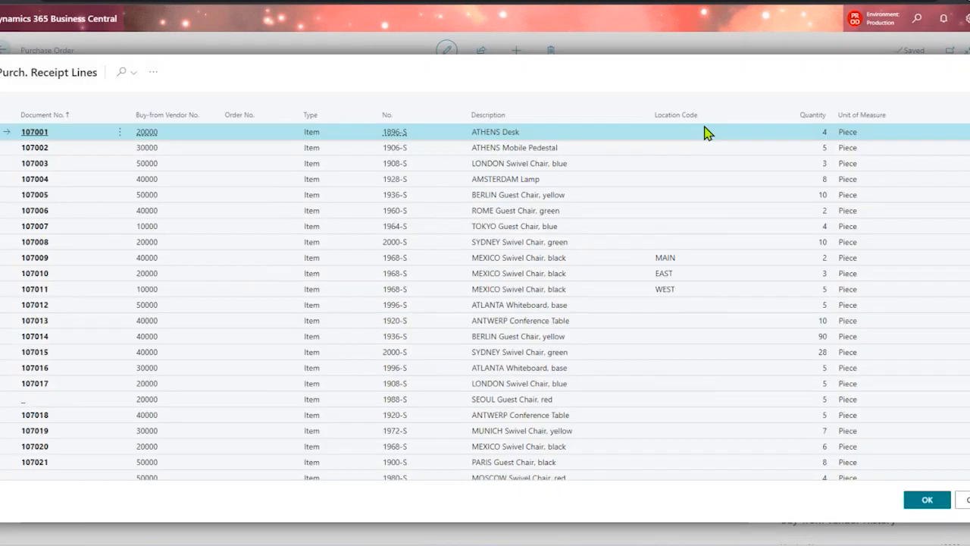
pyautogui.click(209, 274)
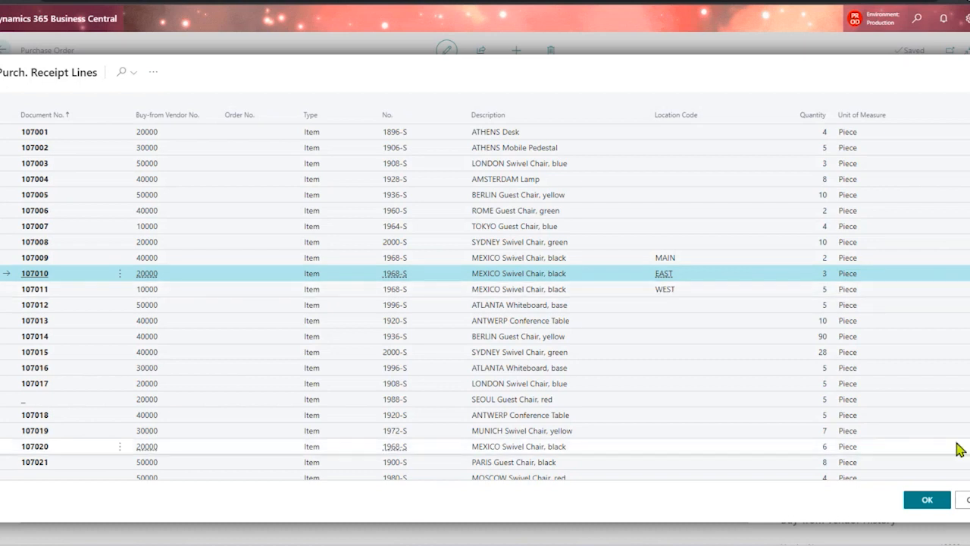
pyautogui.click(964, 502)
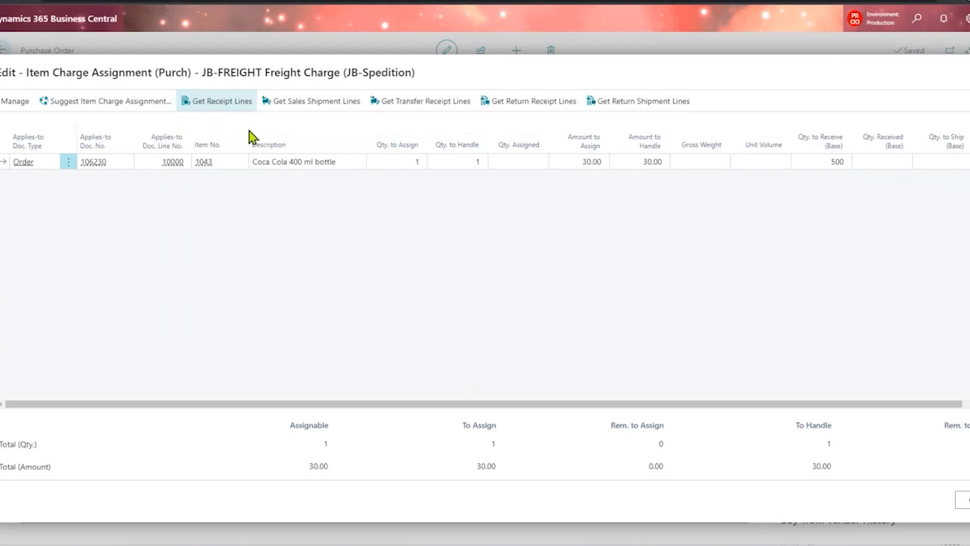
# - Close the item charge assignment and compare the freight charge line's description with the vendor in the order heading
pyautogui.click(962, 502)
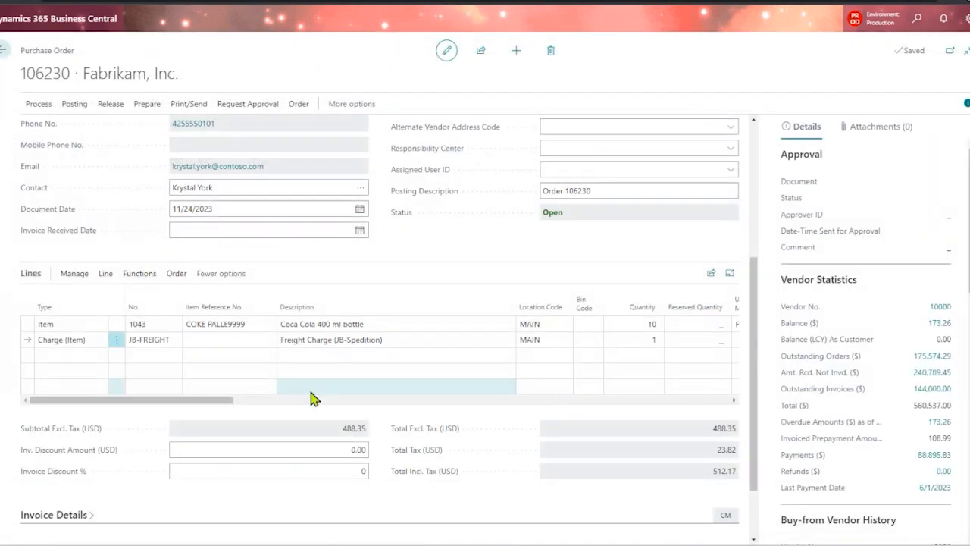
pyautogui.click(323, 341)
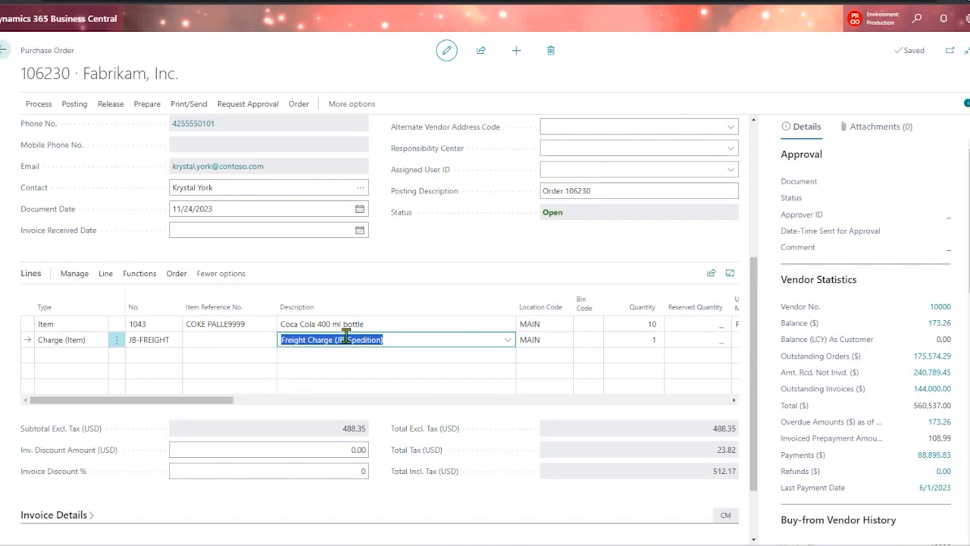
pyautogui.click(179, 77)
pyautogui.moveTo(179, 77); pyautogui.dragTo(20, 78)
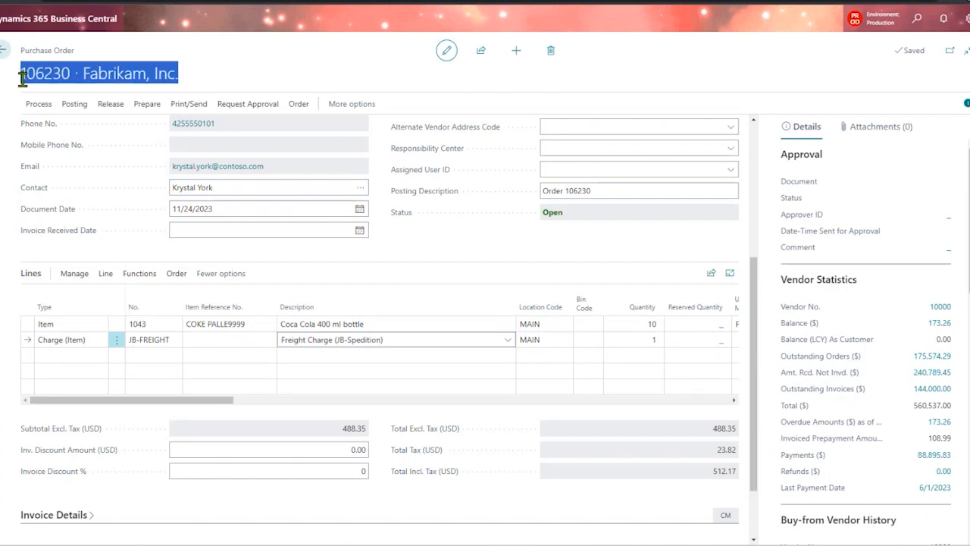
pyautogui.click(69, 78)
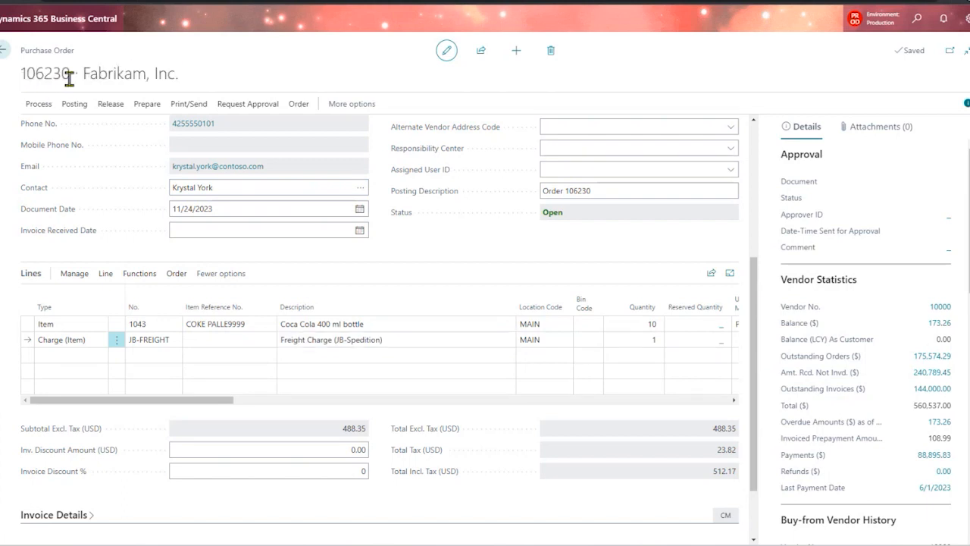
pyautogui.click(371, 340)
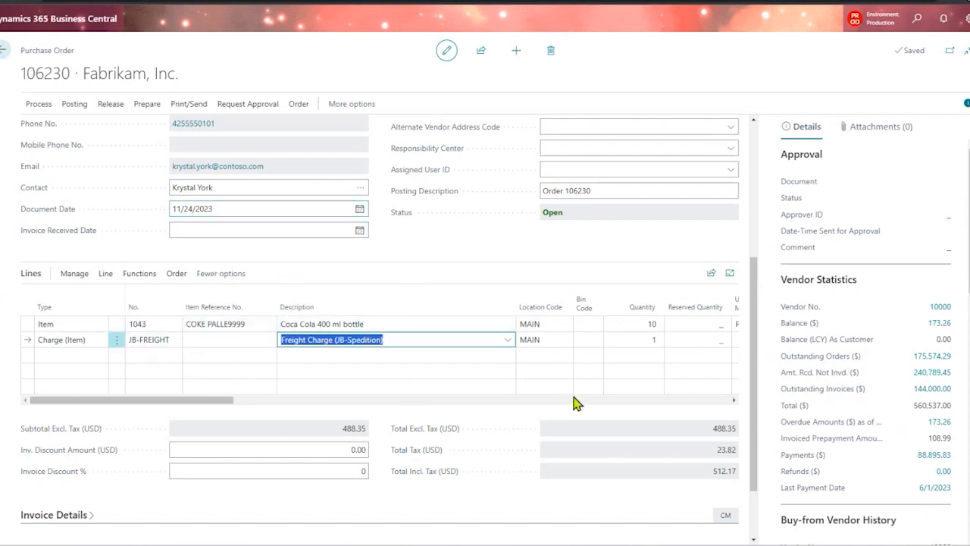
# - Set the purchase order's Vendor Invoice No. to INV000009890
pyautogui.click(757, 345)
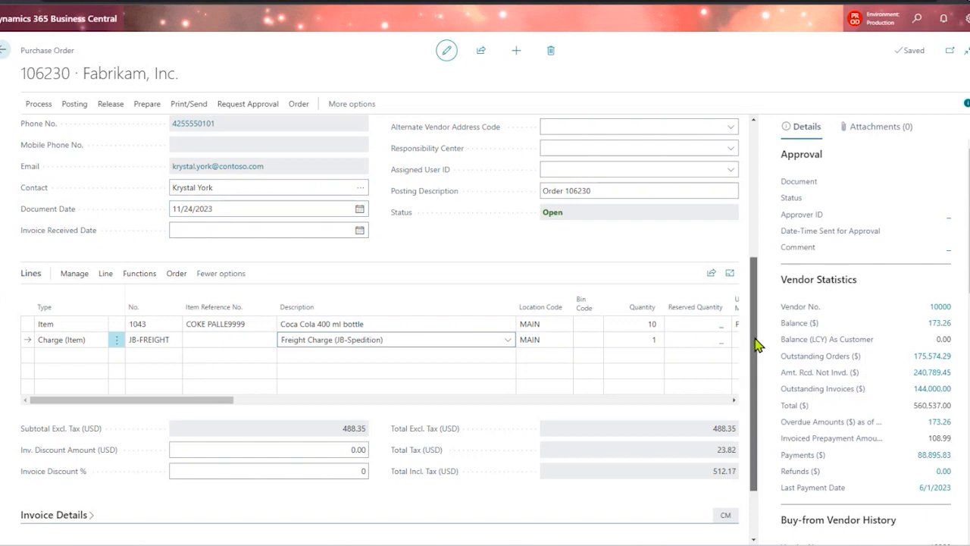
pyautogui.moveTo(756, 345); pyautogui.dragTo(727, 224)
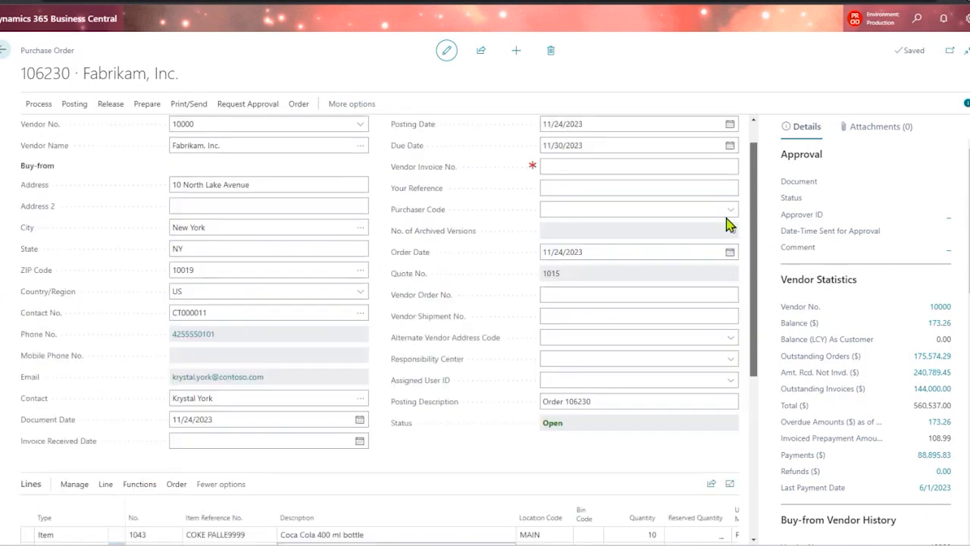
pyautogui.scroll(1, 728, 224)
pyautogui.click(675, 203)
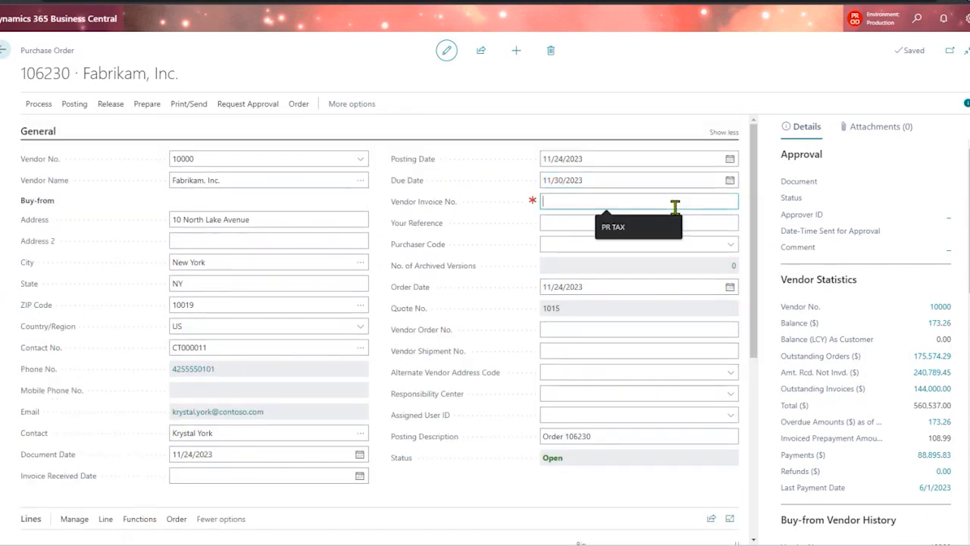
pyautogui.write('Inv0000')
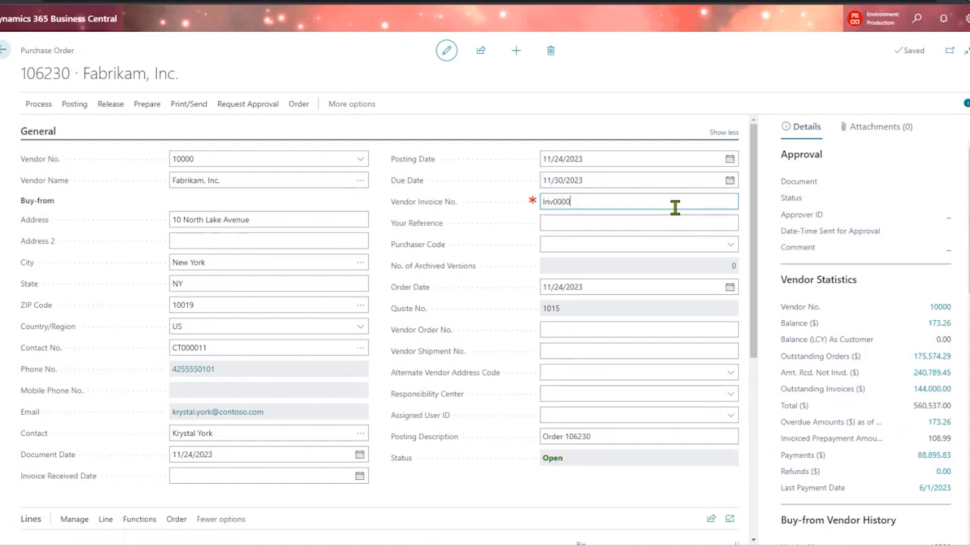
pyautogui.write('09890')
pyautogui.press('Tab')
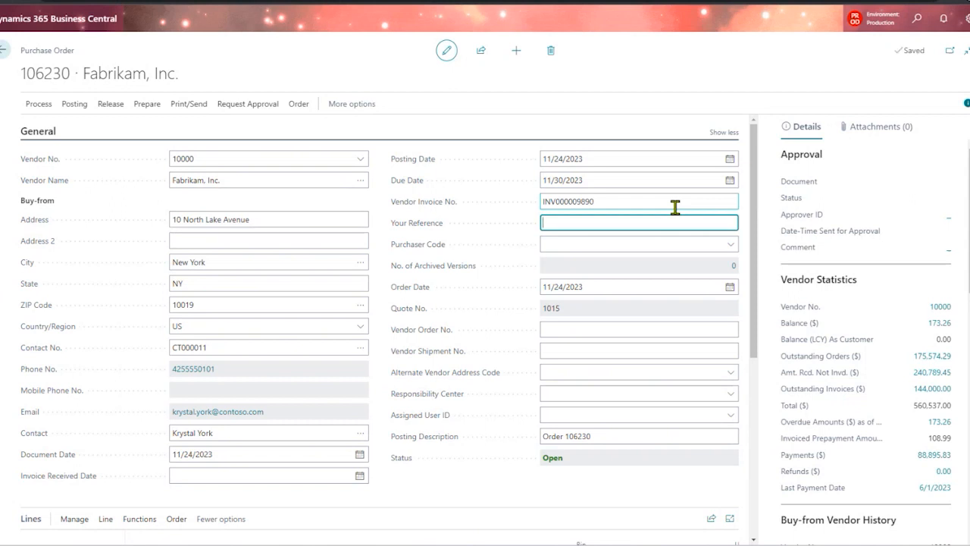
# - Try to post the purchase order and dismiss the message
pyautogui.click(74, 105)
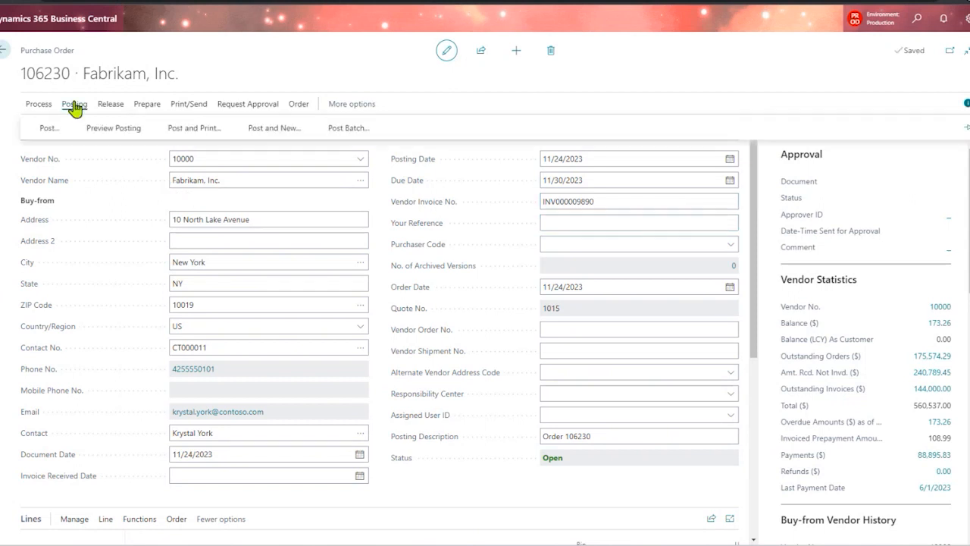
pyautogui.click(48, 129)
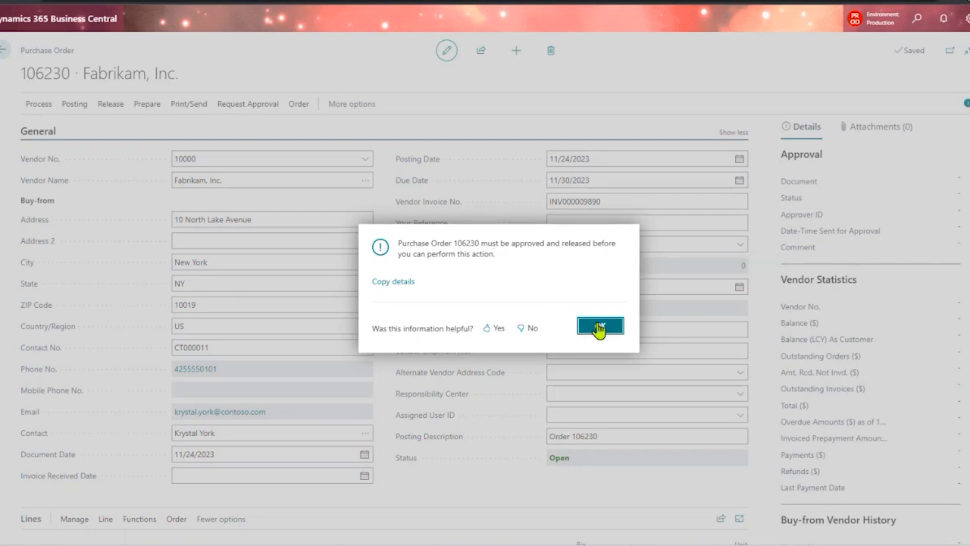
pyautogui.click(598, 328)
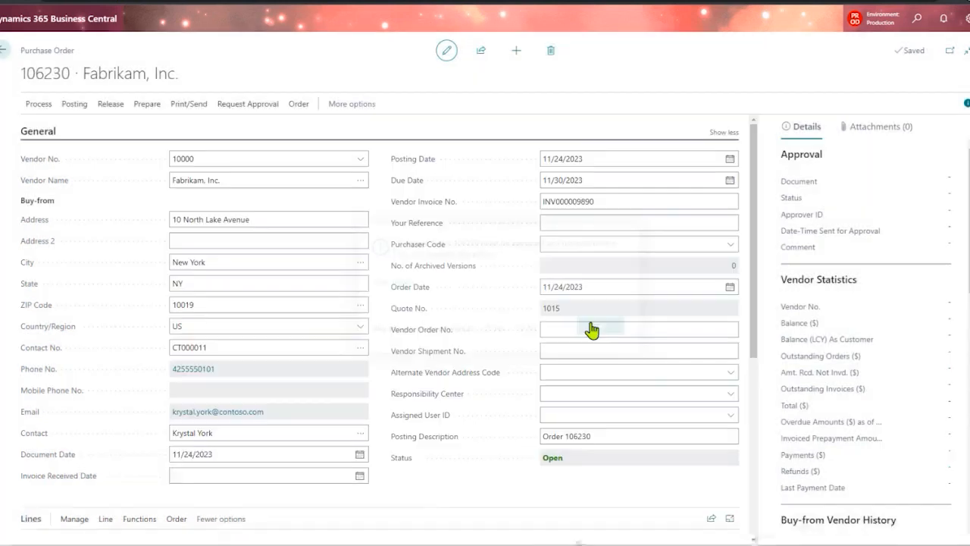
# - Send an approval request for the purchase order and check its status
pyautogui.click(260, 112)
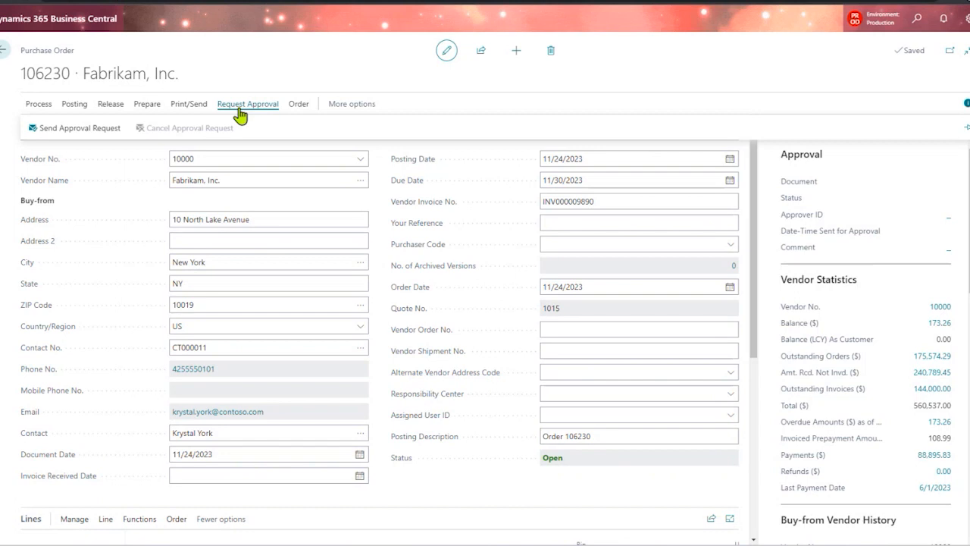
pyautogui.click(92, 137)
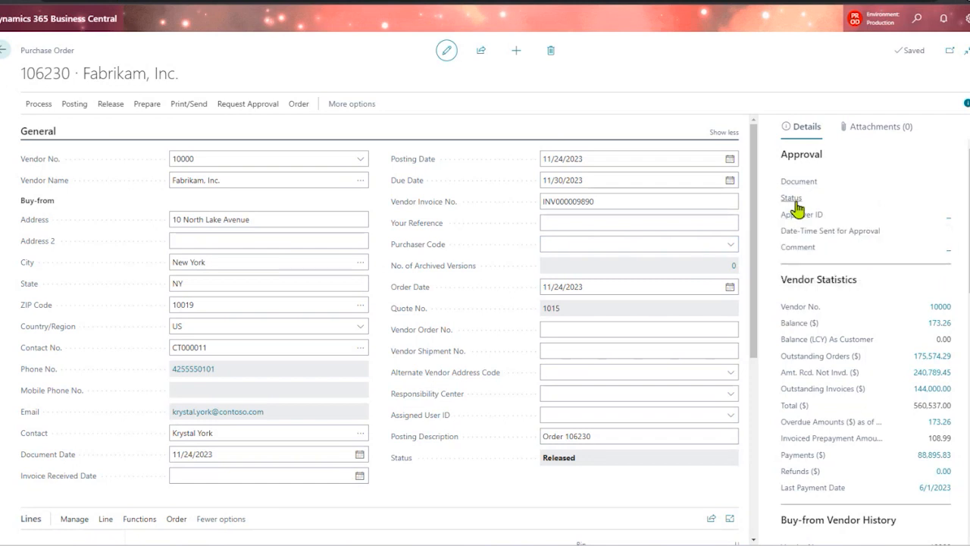
pyautogui.moveTo(796, 208)
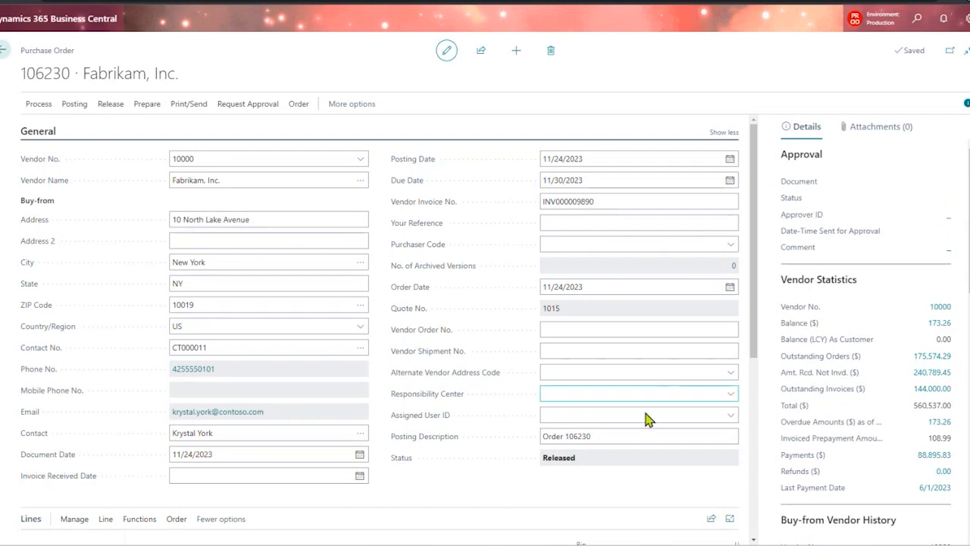
pyautogui.moveTo(580, 461); pyautogui.dragTo(538, 466)
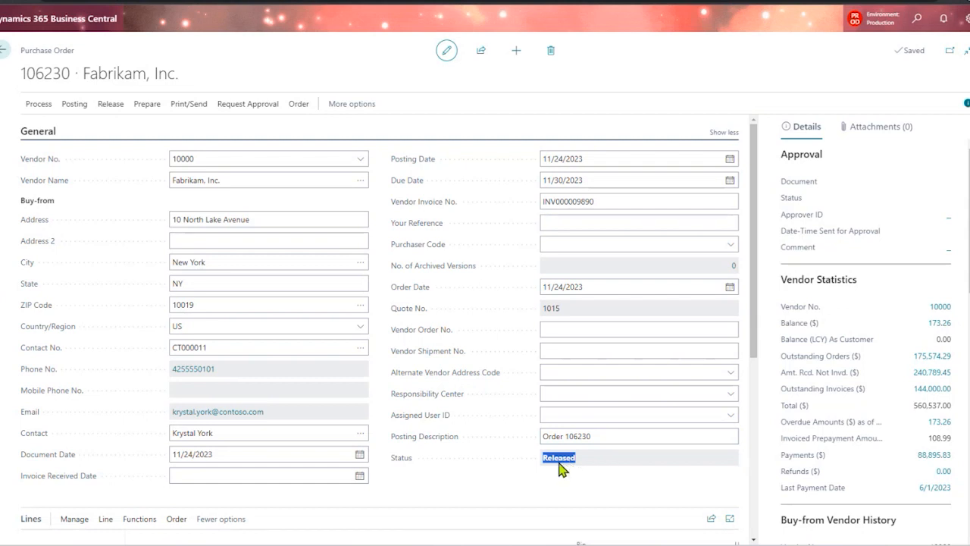
pyautogui.click(499, 464)
pyautogui.moveTo(571, 458); pyautogui.dragTo(545, 465)
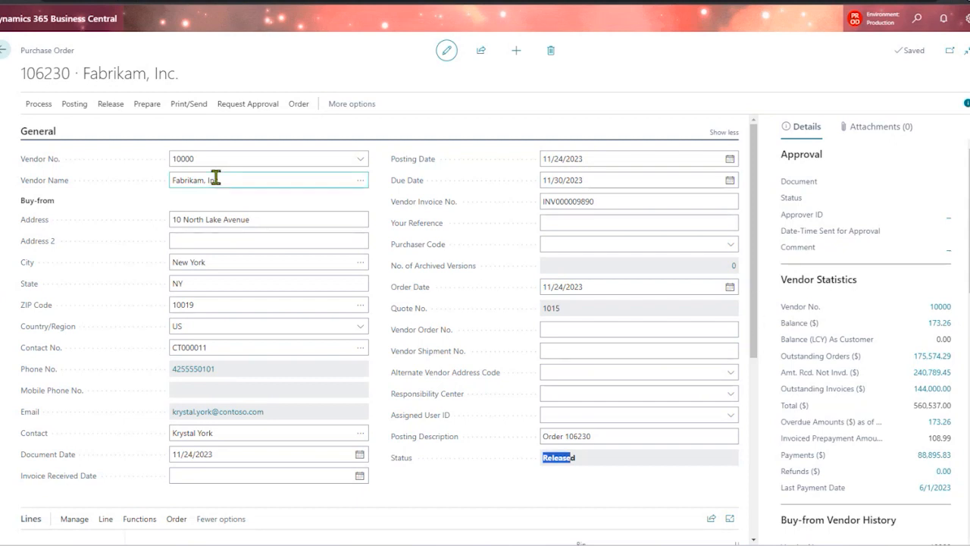
# - Open the posting preview for the purchase order and enlarge it to full width
pyautogui.click(77, 106)
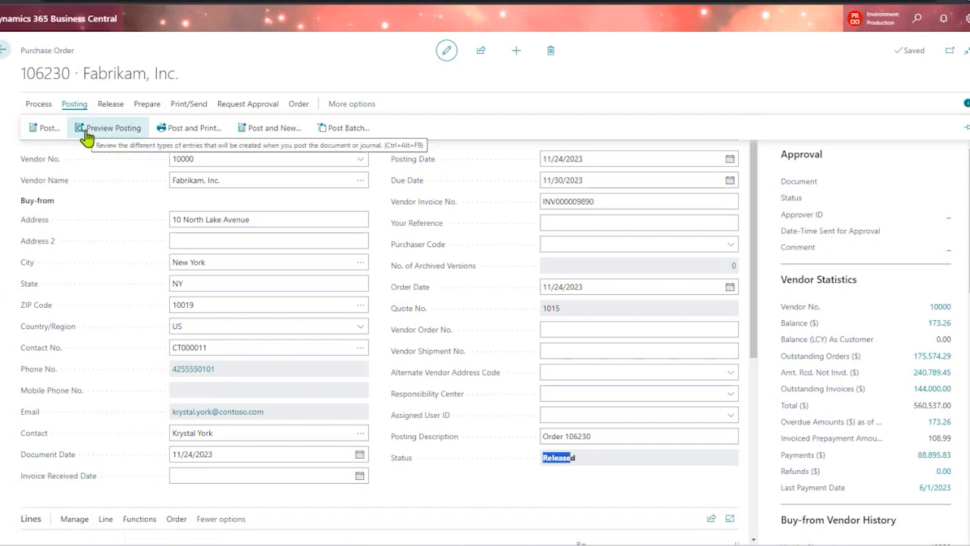
pyautogui.click(89, 137)
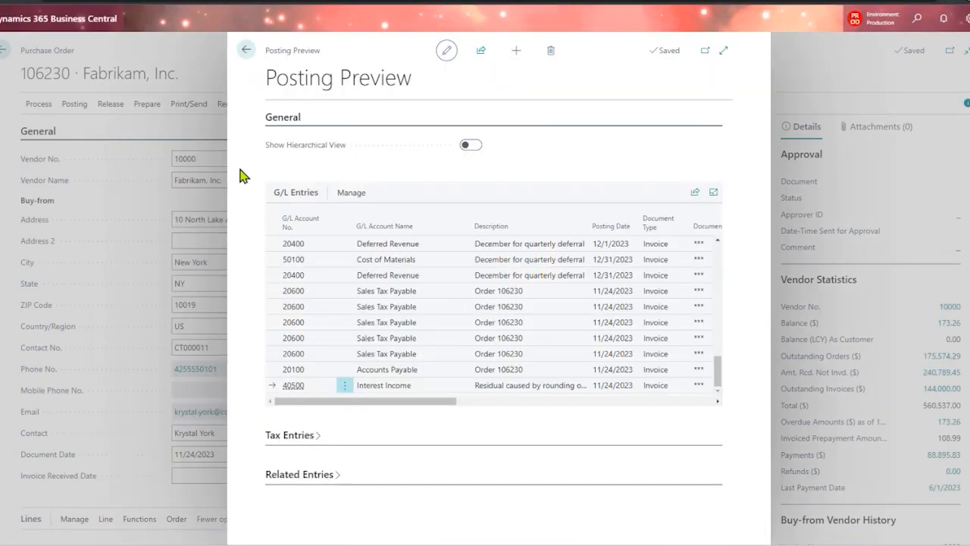
pyautogui.click(724, 51)
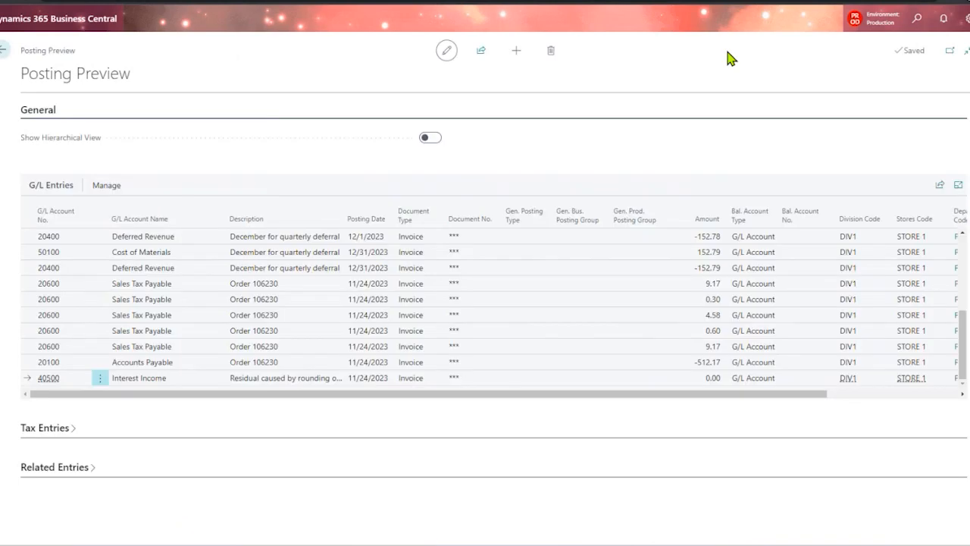
# - Examine the Accounts Payable and Deferred Revenue entries in the G/L entries, including the Accounts Payable account details
pyautogui.click(171, 366)
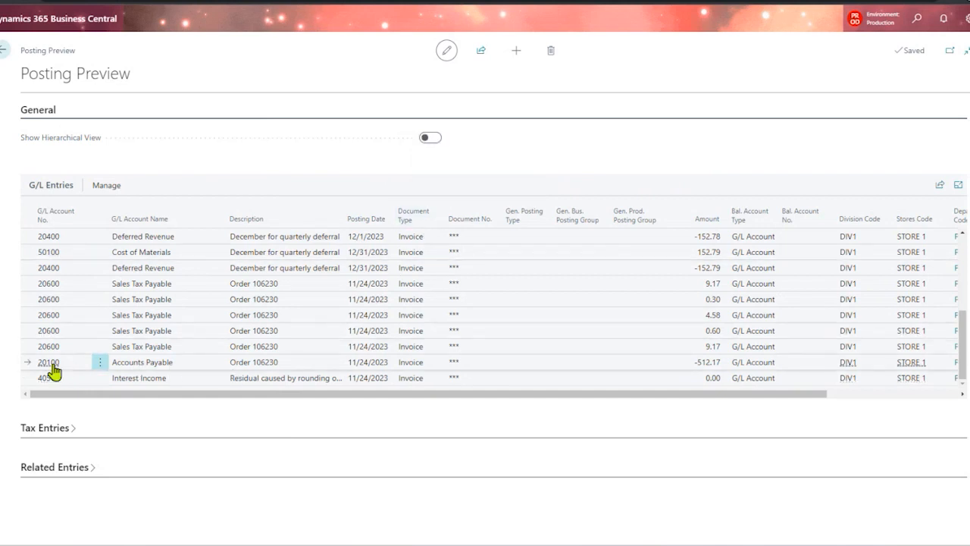
pyautogui.moveTo(54, 369)
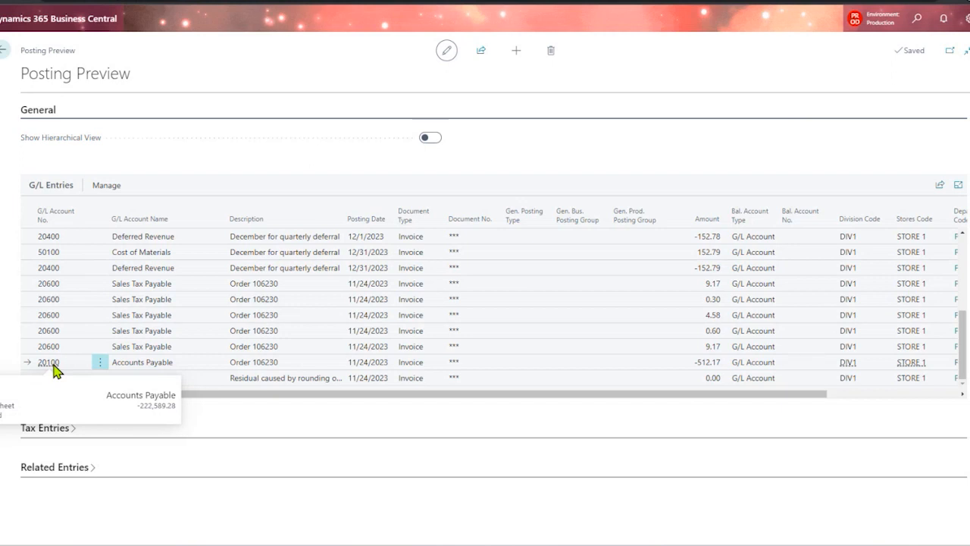
pyautogui.click(190, 270)
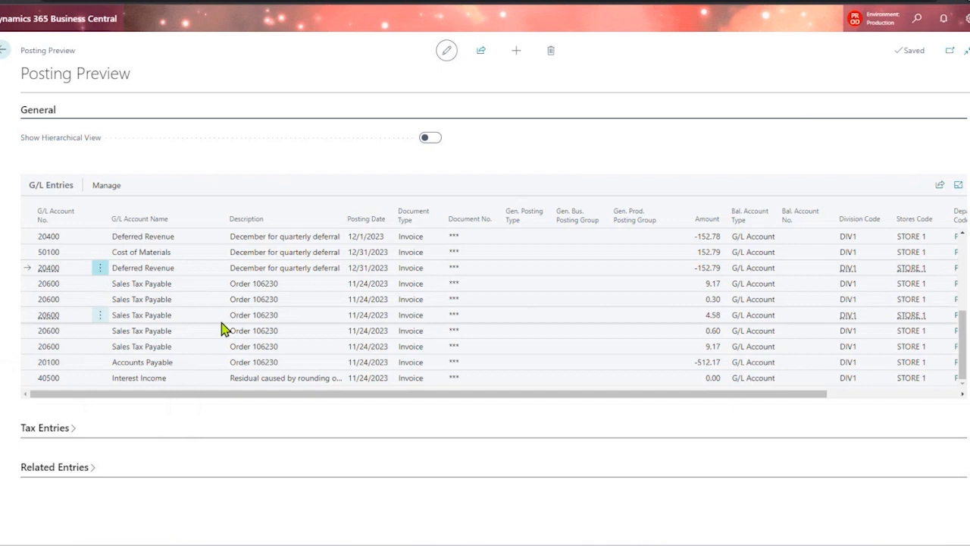
pyautogui.click(178, 371)
# - Check the amounts of the Sales Tax Payable entries and view the details of their G/L account
pyautogui.click(184, 314)
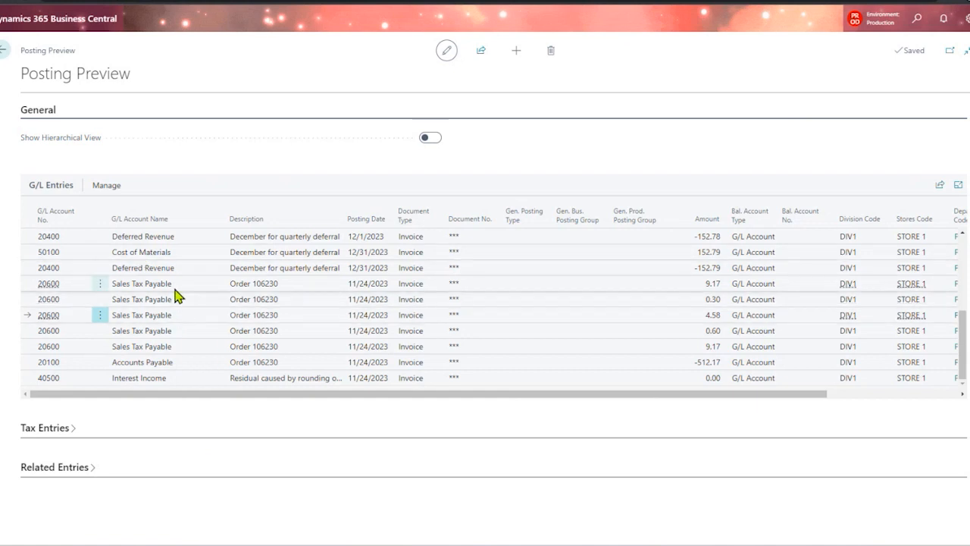
pyautogui.click(663, 286)
pyautogui.click(663, 297)
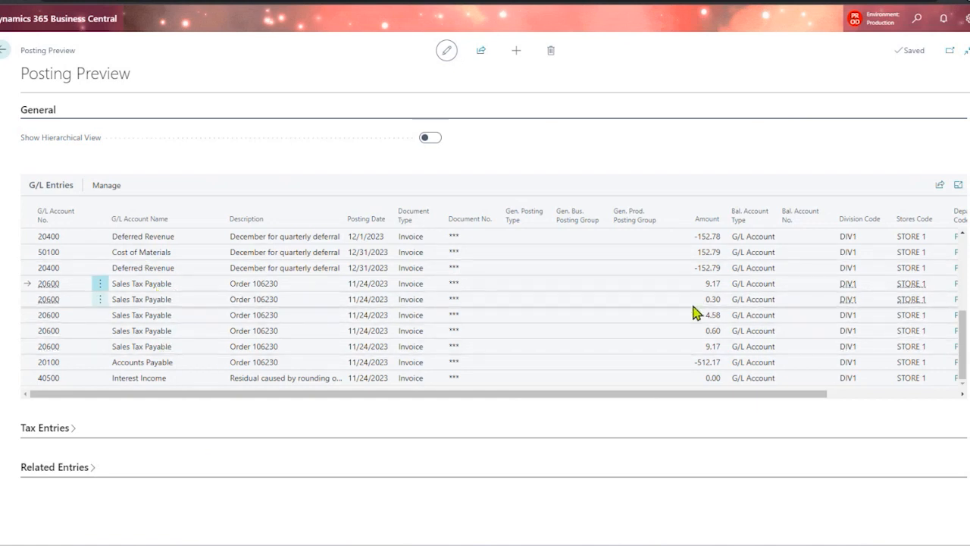
pyautogui.click(689, 318)
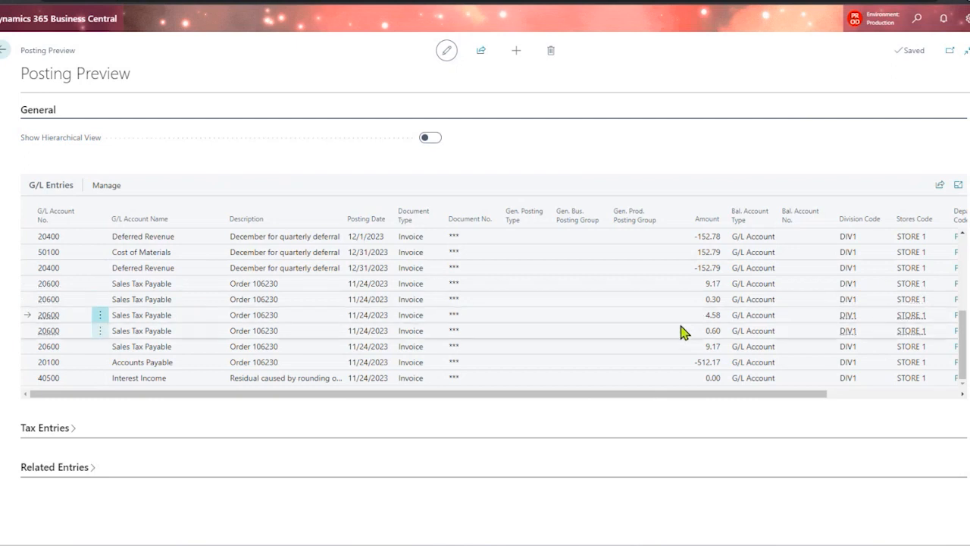
pyautogui.click(54, 306)
pyautogui.moveTo(53, 307)
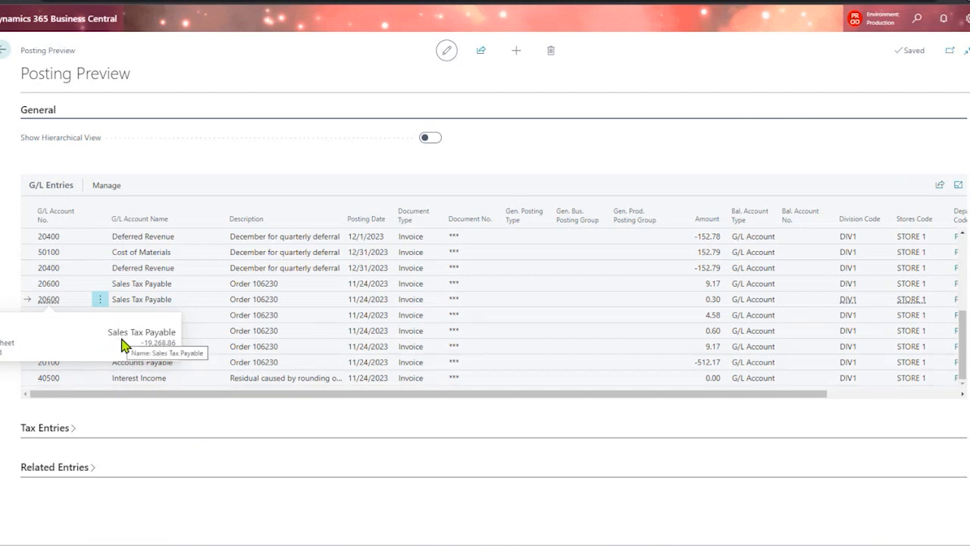
# - Expand the Tax Entries and examine the Deferred Revenue, Cost of Materials and Accounts Payable G/L entries, closing the posting preview when done
pyautogui.click(75, 430)
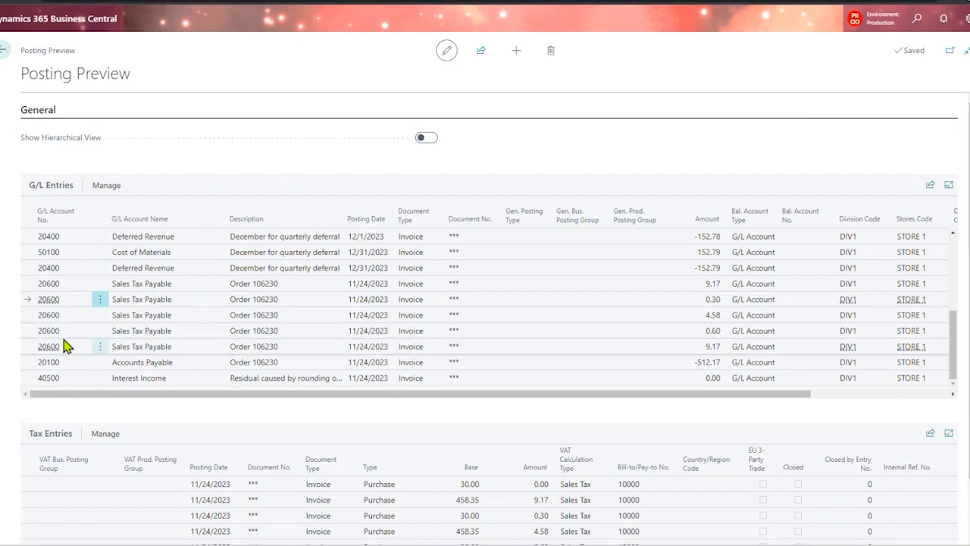
pyautogui.click(167, 256)
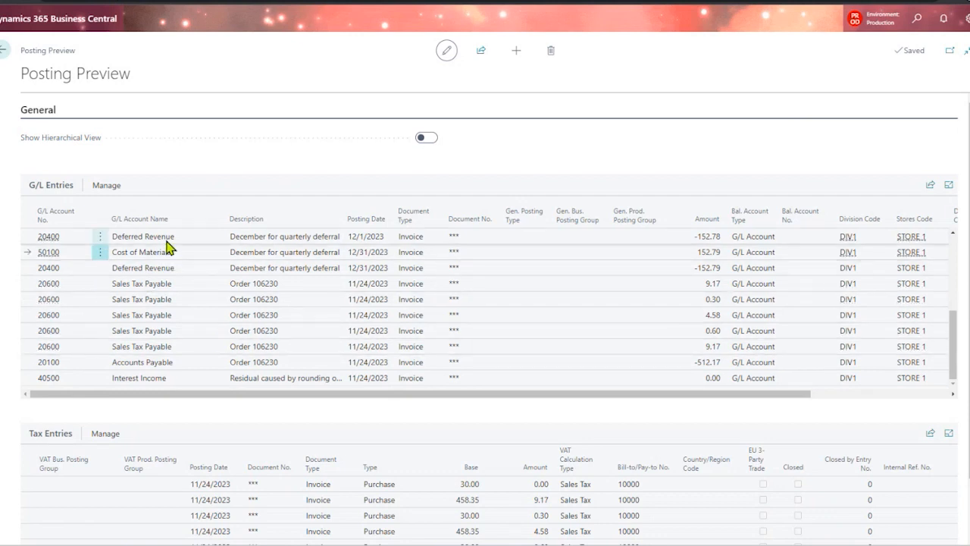
pyautogui.click(166, 239)
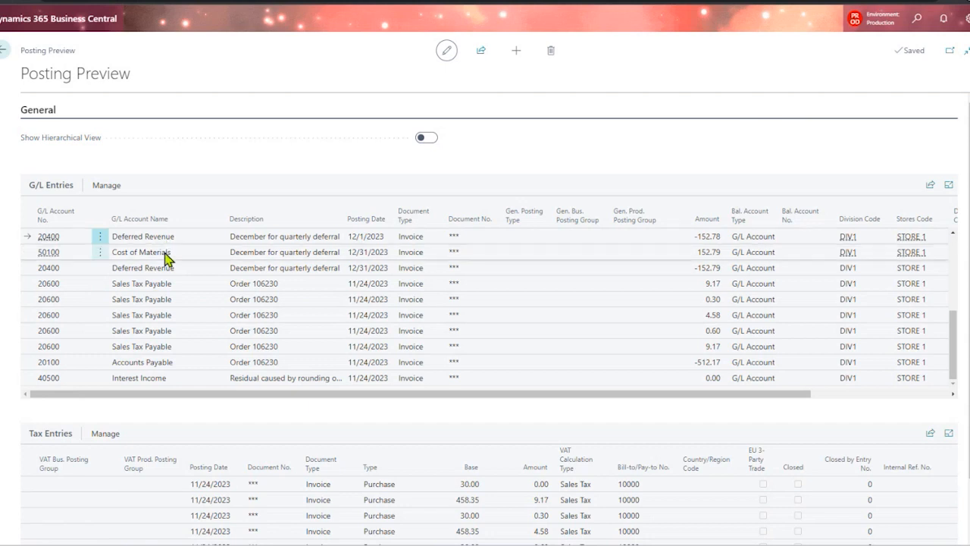
pyautogui.click(166, 258)
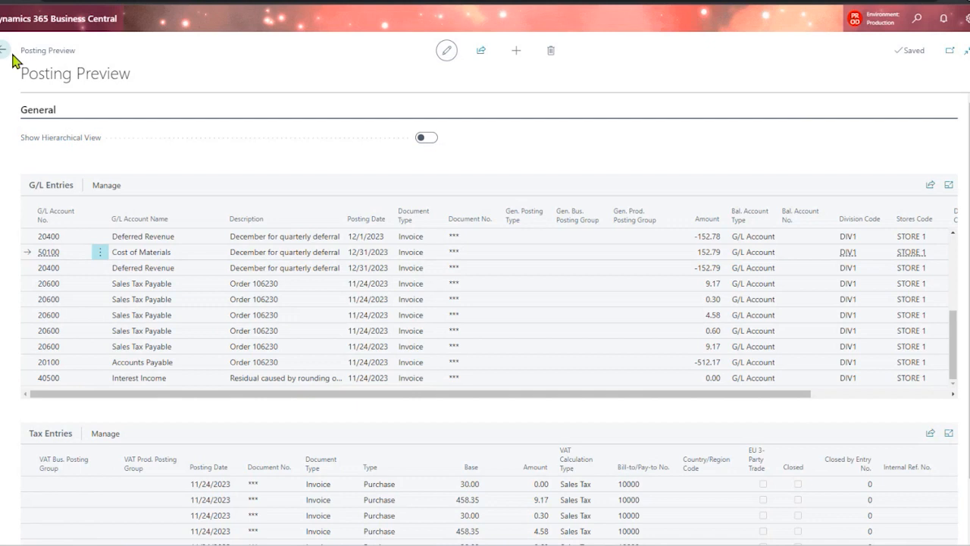
pyautogui.click(50, 243)
pyautogui.moveTo(49, 244)
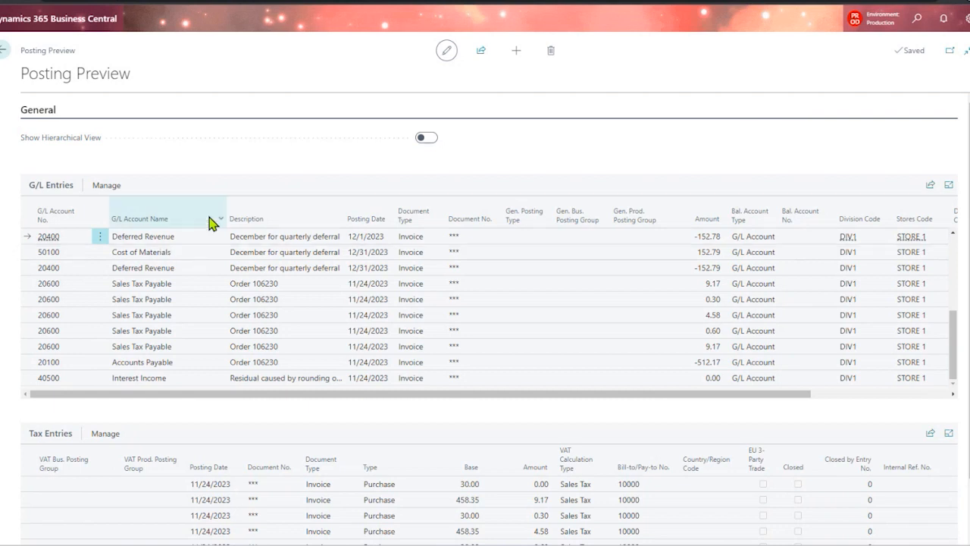
pyautogui.click(184, 364)
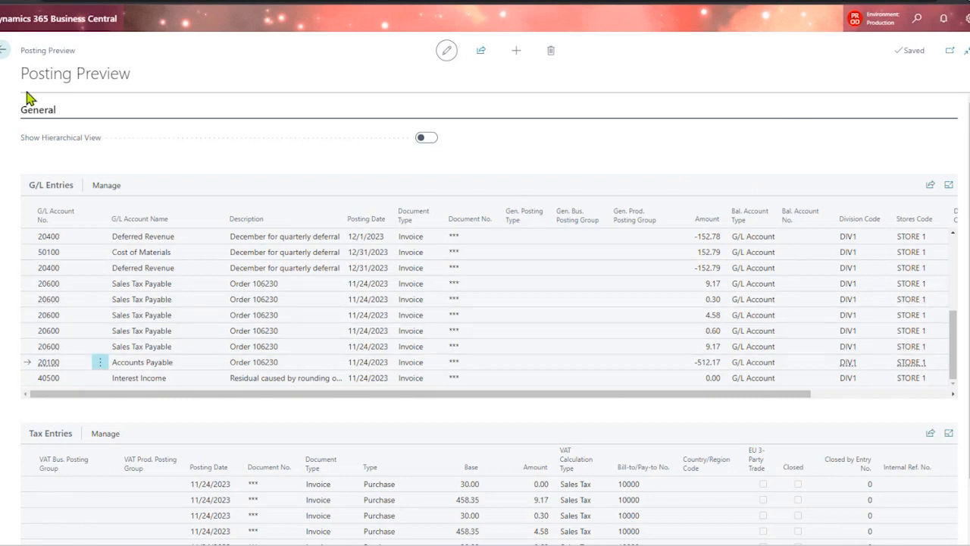
pyautogui.click(4, 52)
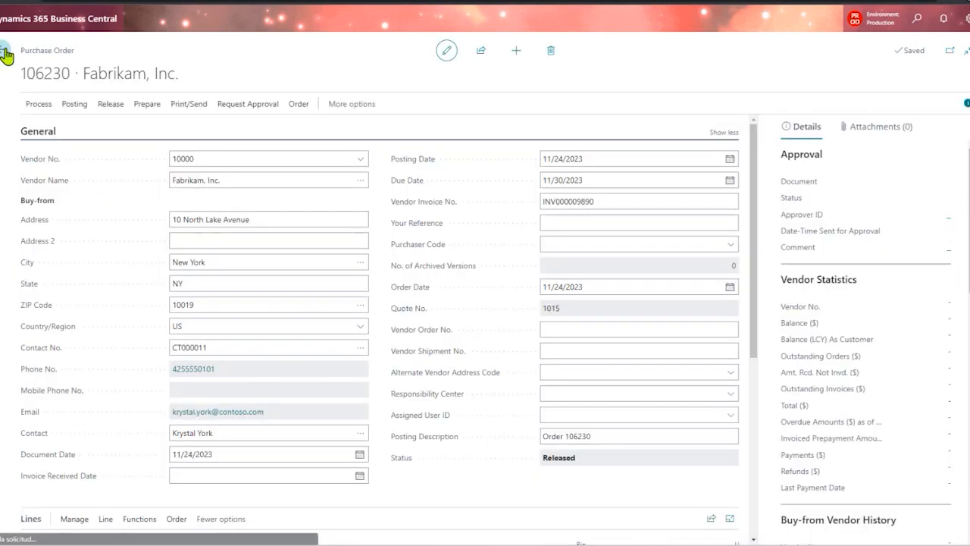
# - Try to post the purchase order with the Receive option and return from the error messages to the order
pyautogui.click(74, 105)
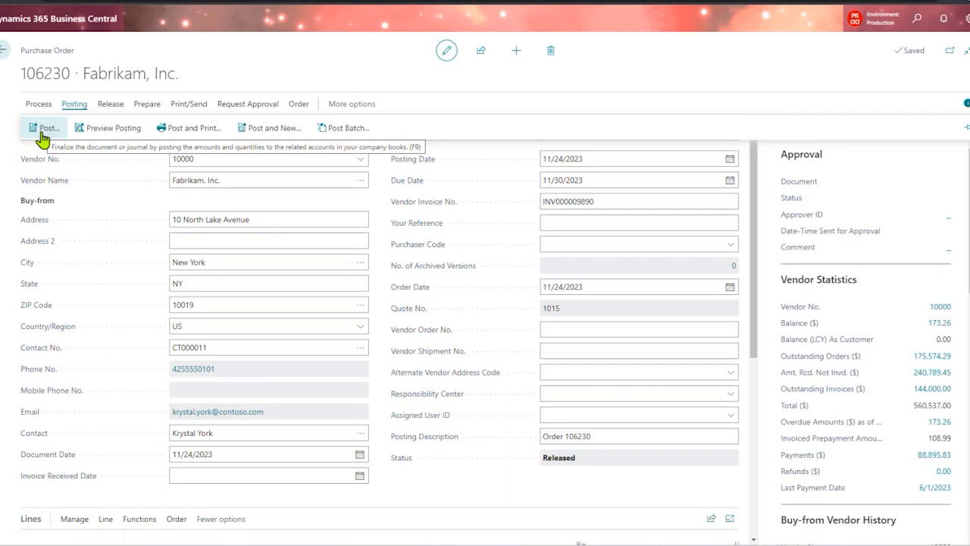
pyautogui.click(43, 134)
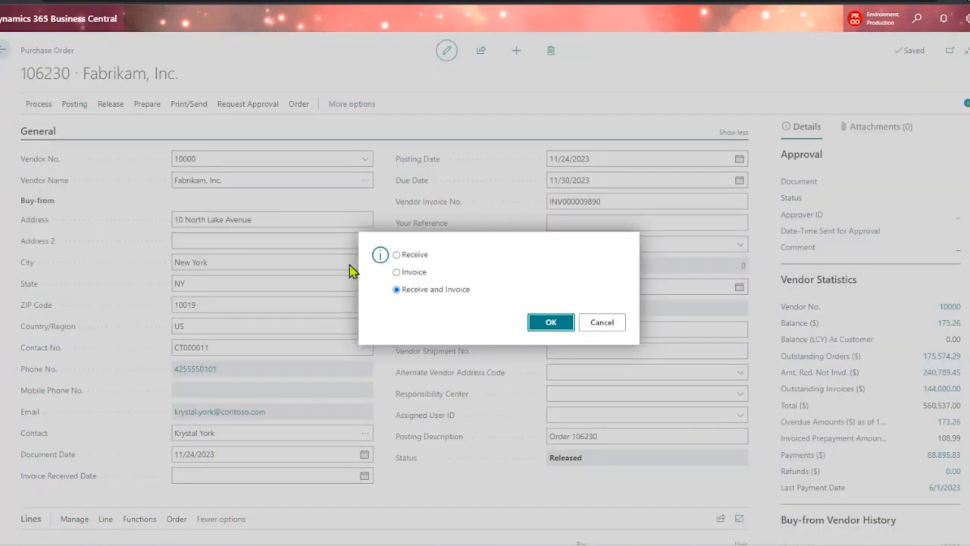
pyautogui.click(395, 255)
pyautogui.click(537, 322)
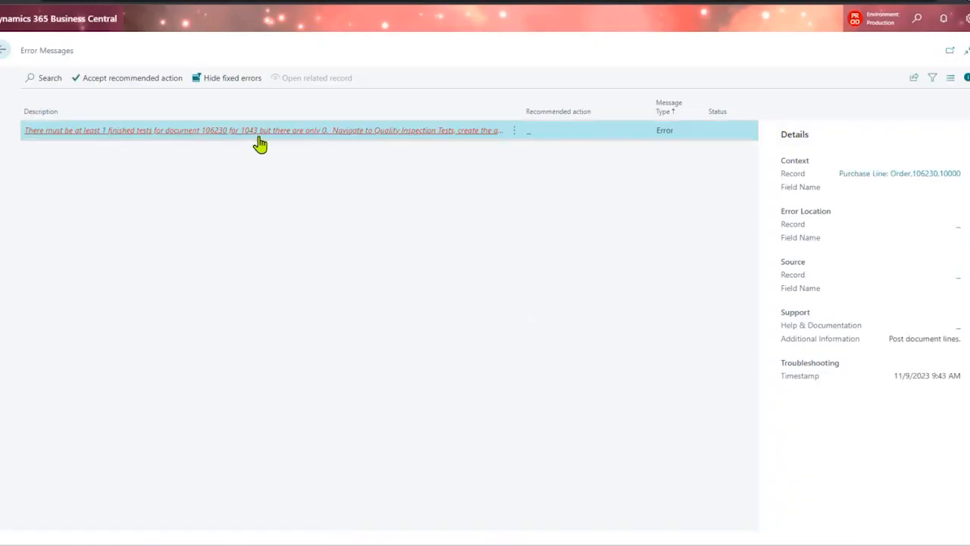
pyautogui.click(4, 52)
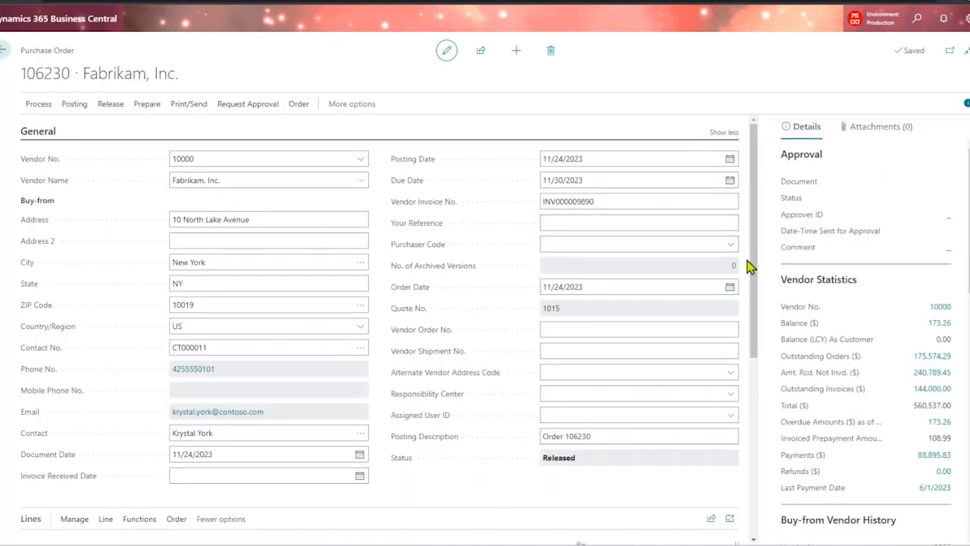
# - Create a quality inspection test from the JB-FREIGHT charge line of the purchase order
pyautogui.moveTo(755, 275); pyautogui.dragTo(756, 407)
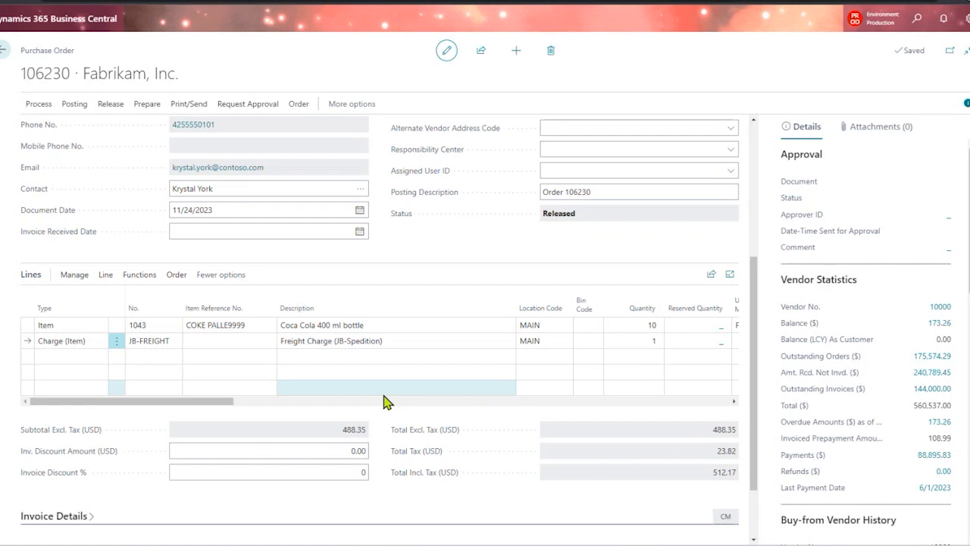
pyautogui.click(176, 275)
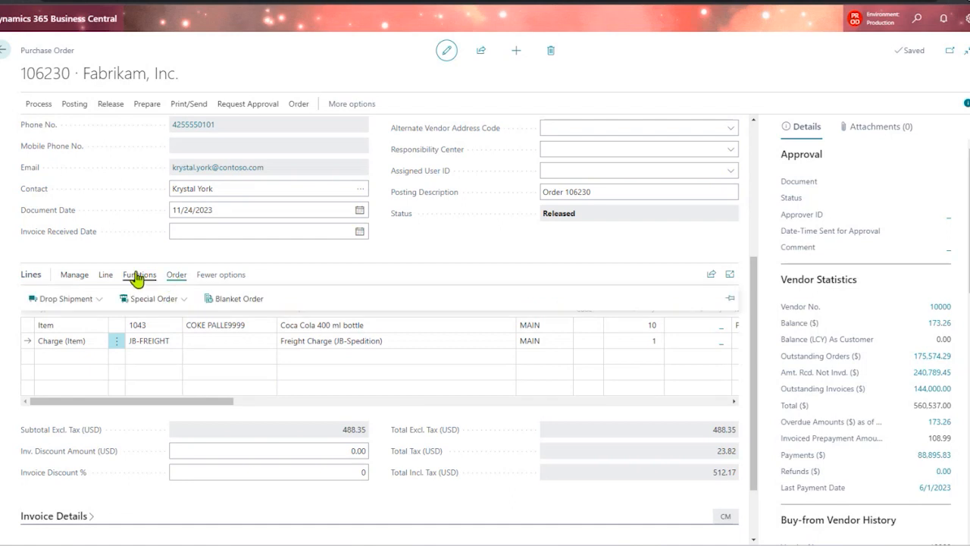
pyautogui.click(138, 276)
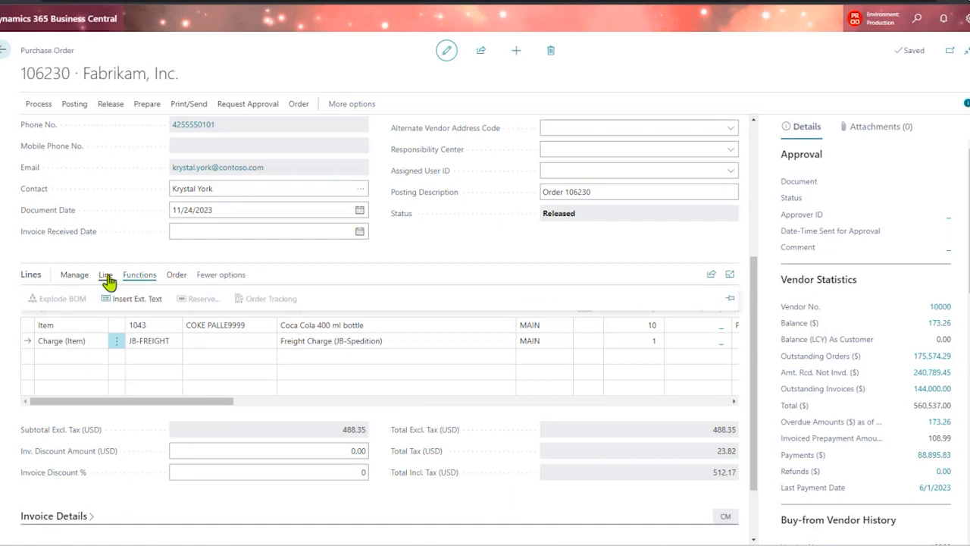
pyautogui.click(106, 275)
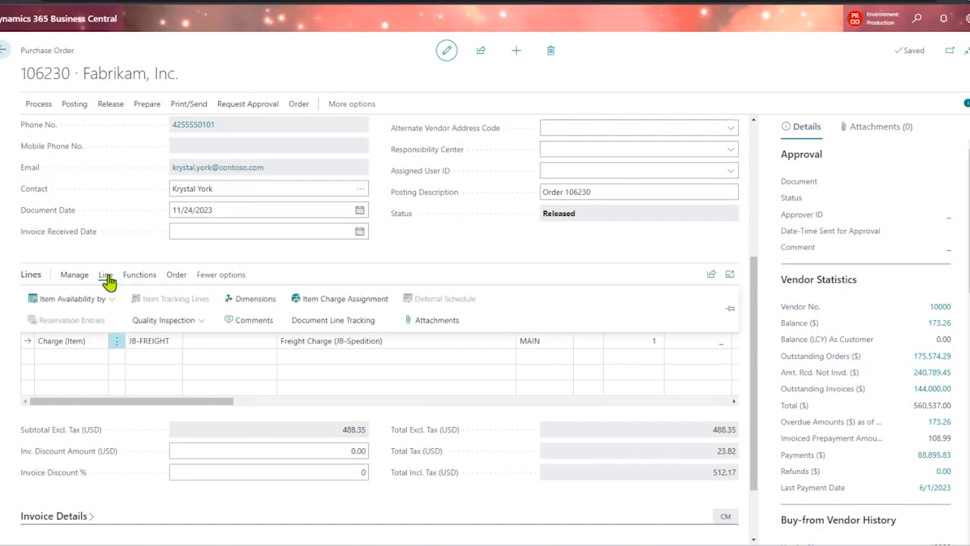
pyautogui.click(174, 322)
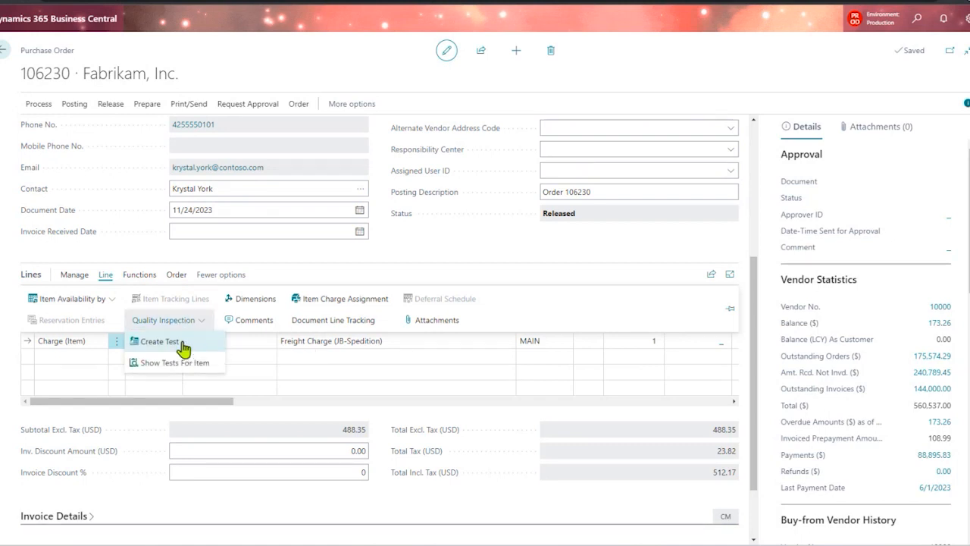
pyautogui.click(182, 345)
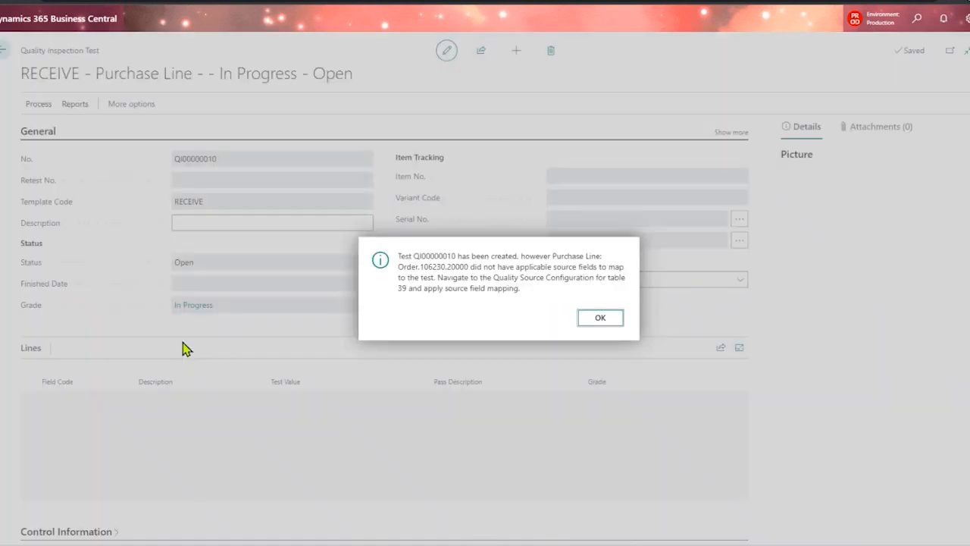
pyautogui.click(610, 325)
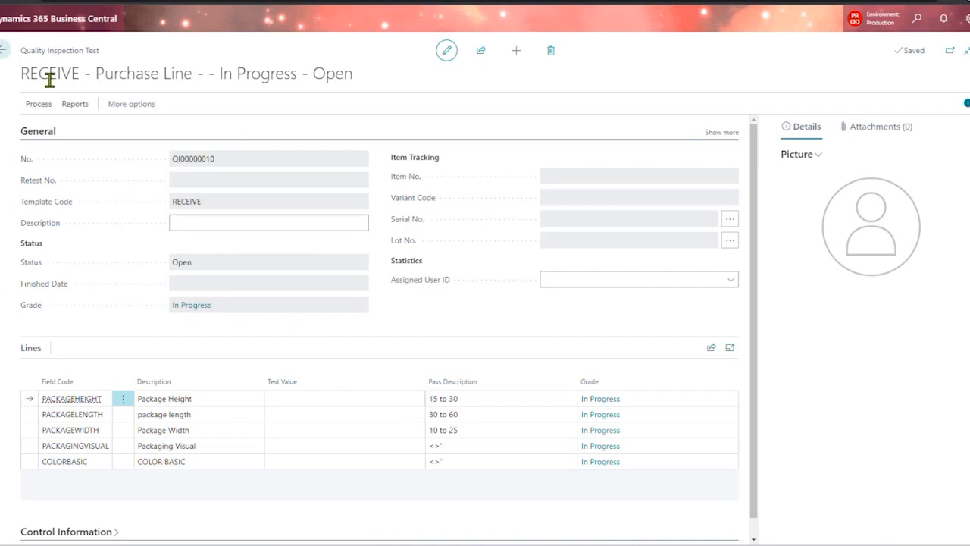
# - Enter the inspection test values: package height 15, package length 30 and package width 15
pyautogui.click(296, 402)
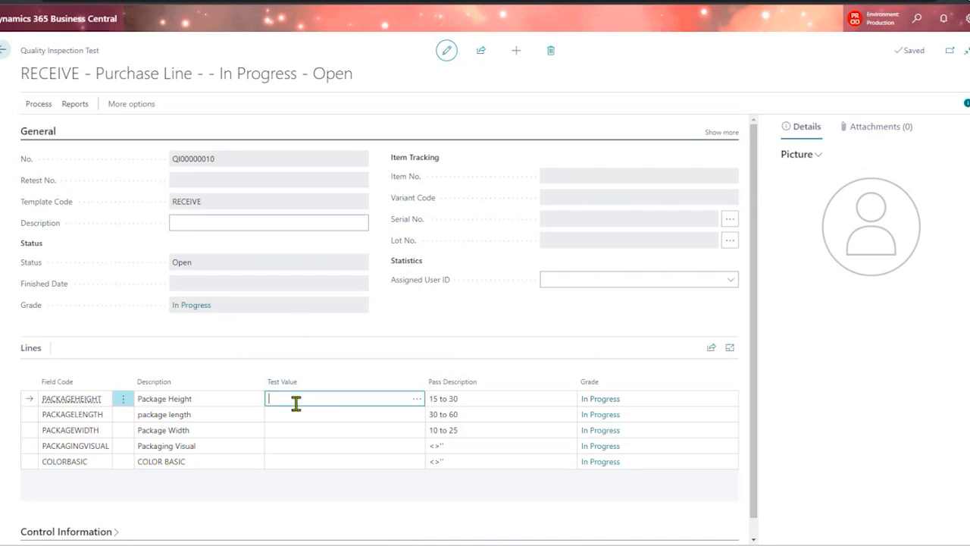
pyautogui.moveTo(448, 389)
pyautogui.click(348, 414)
pyautogui.write('3')
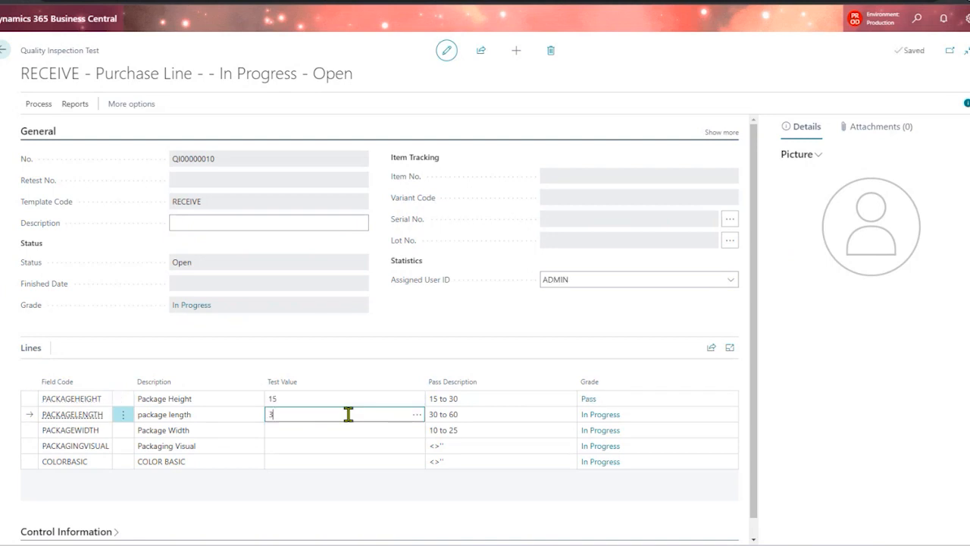
pyautogui.write('0')
pyautogui.click(326, 429)
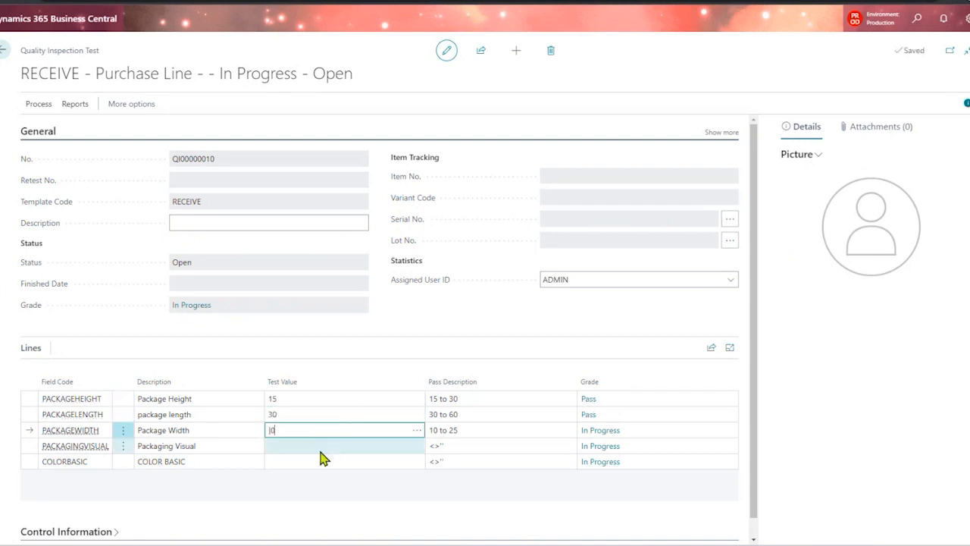
pyautogui.click(322, 449)
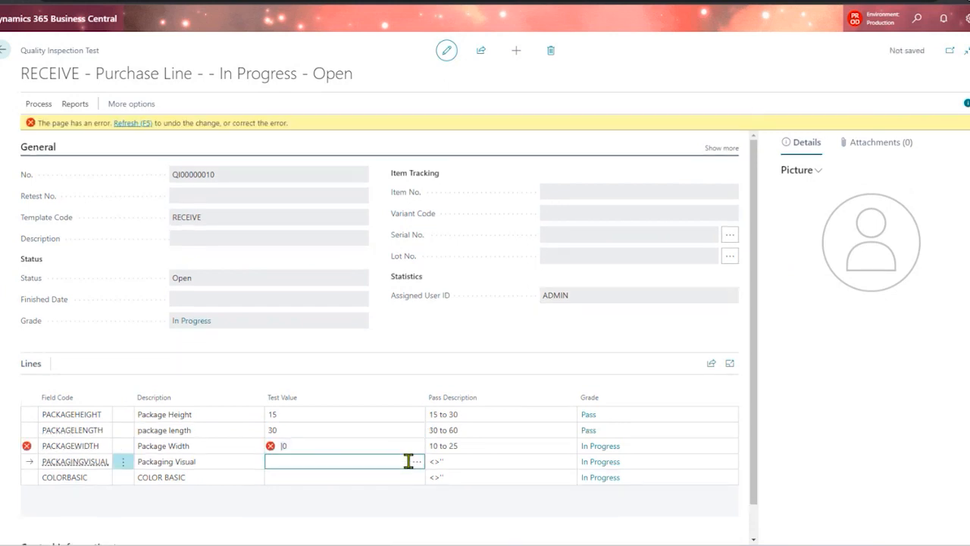
pyautogui.click(367, 447)
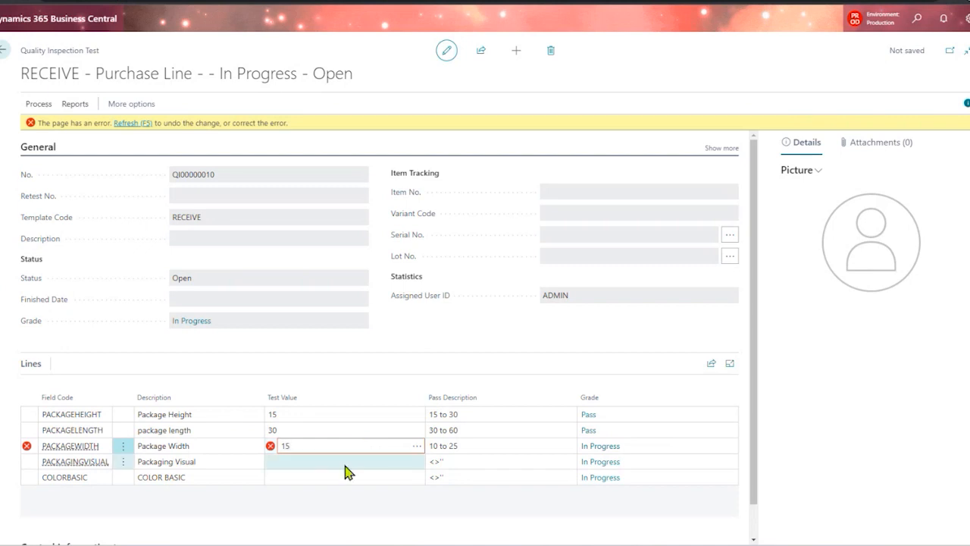
# - Set the test value of Packaging Visual to UNDAMAGED and of COLOR BASIC to YELLOW
pyautogui.click(346, 462)
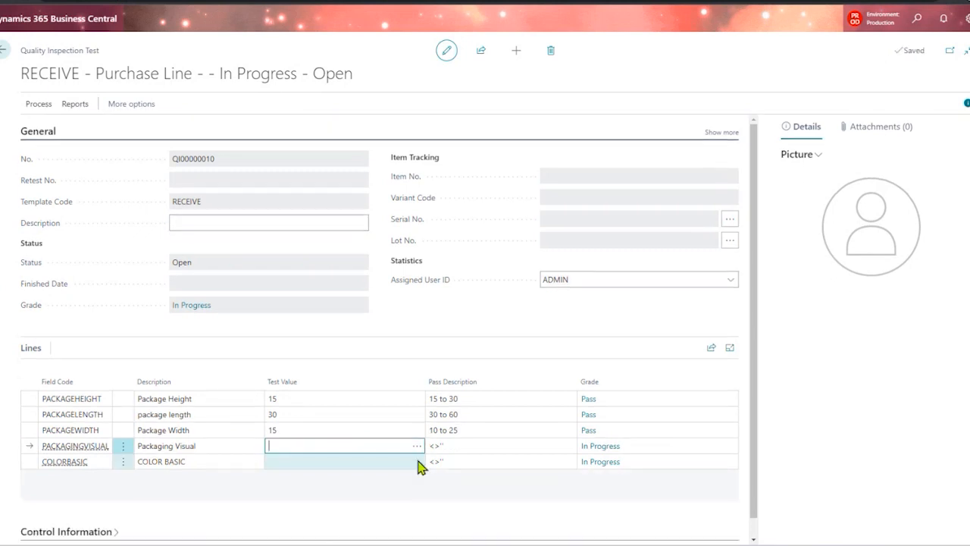
pyautogui.click(419, 447)
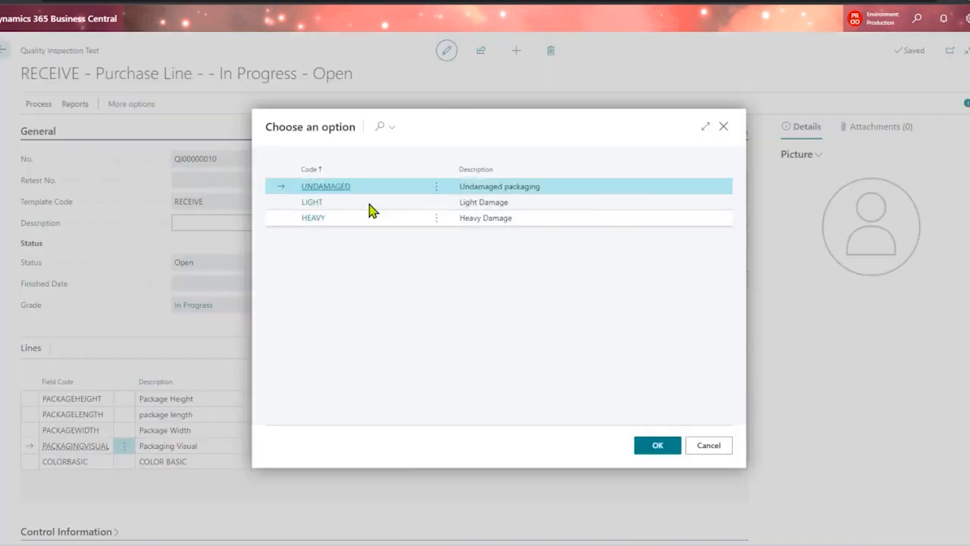
pyautogui.click(641, 447)
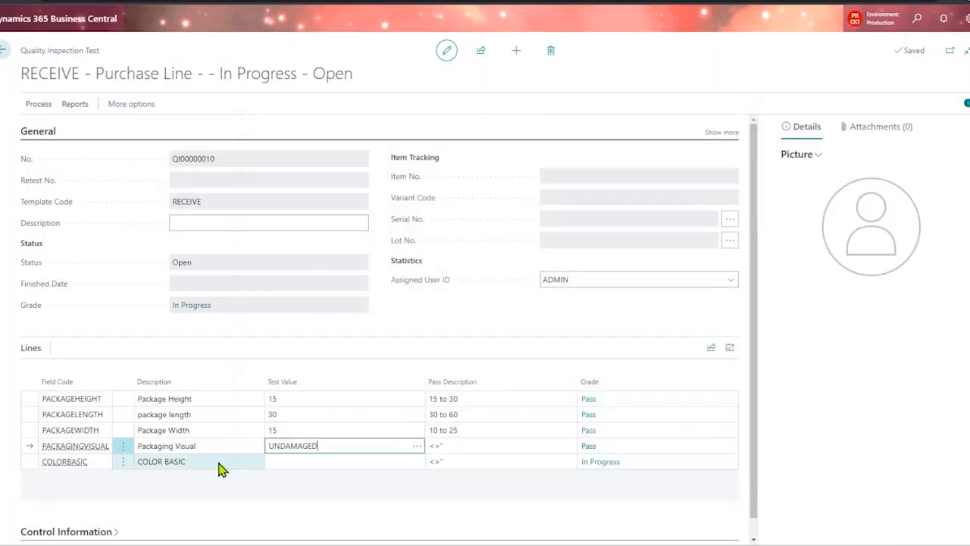
pyautogui.click(277, 463)
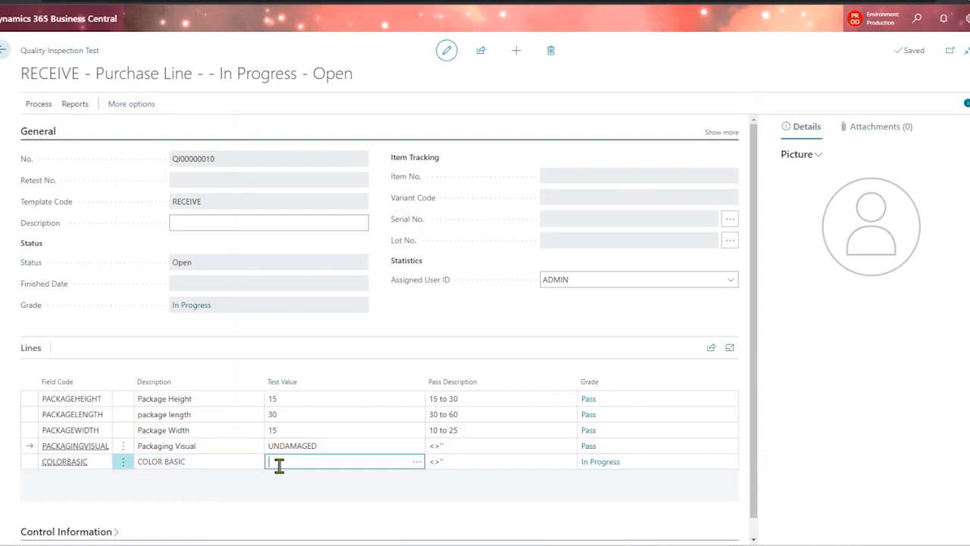
pyautogui.click(416, 464)
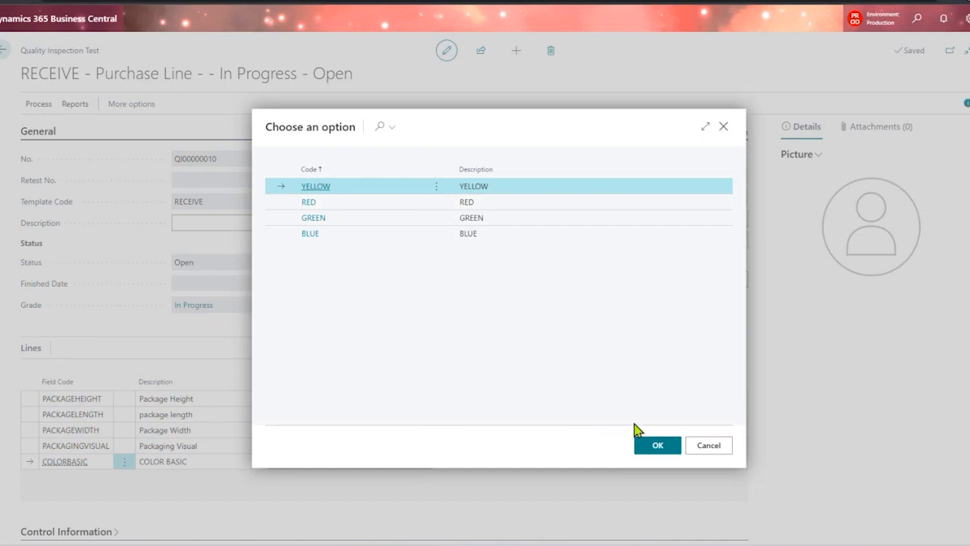
pyautogui.click(642, 452)
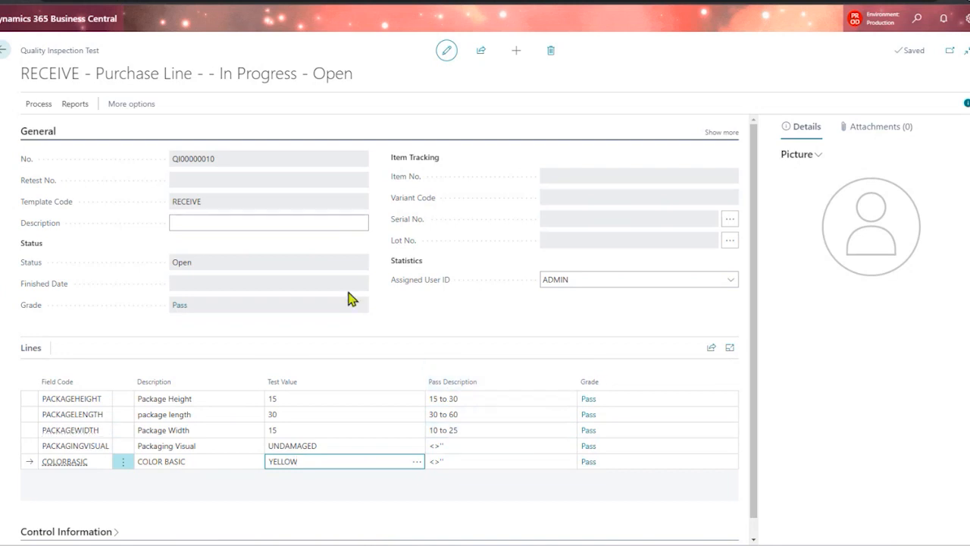
# - Finish the quality inspection test and return to the purchase order
pyautogui.click(32, 106)
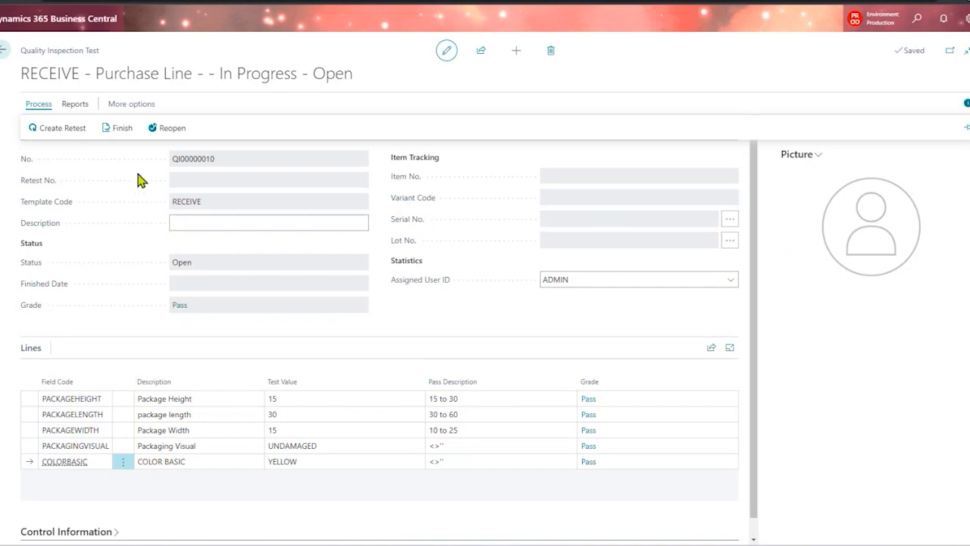
pyautogui.click(119, 130)
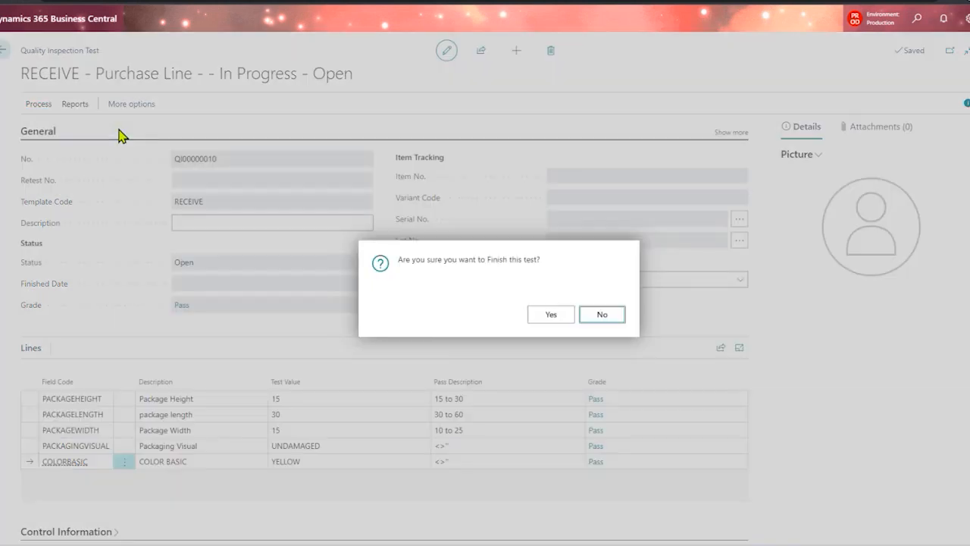
pyautogui.click(540, 315)
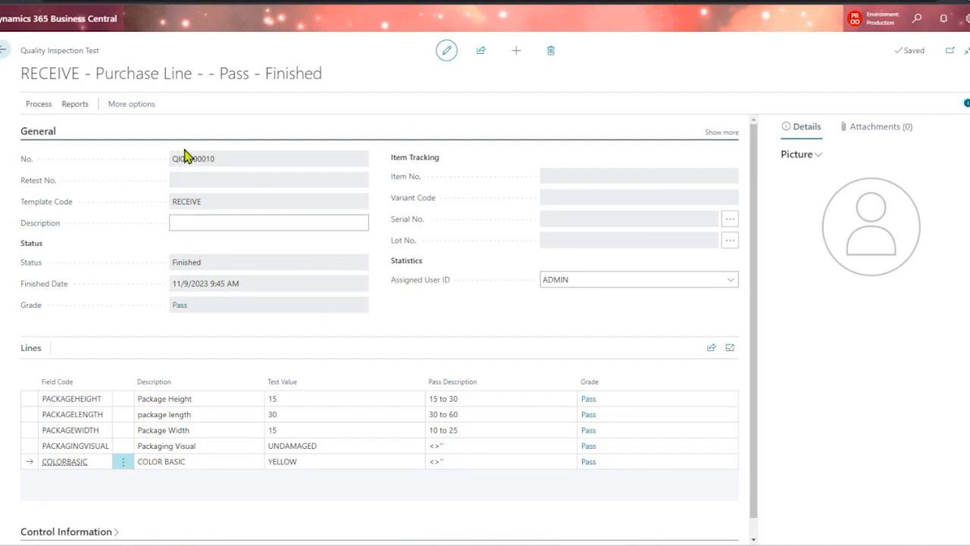
pyautogui.click(6, 51)
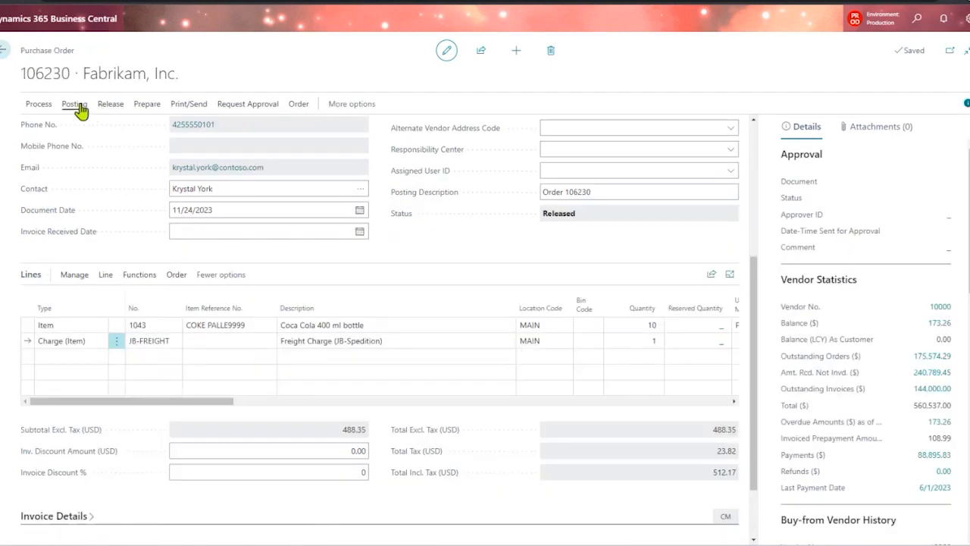
# - Try to post the purchase order with the Receive option, and return to the order from the error page
pyautogui.click(79, 109)
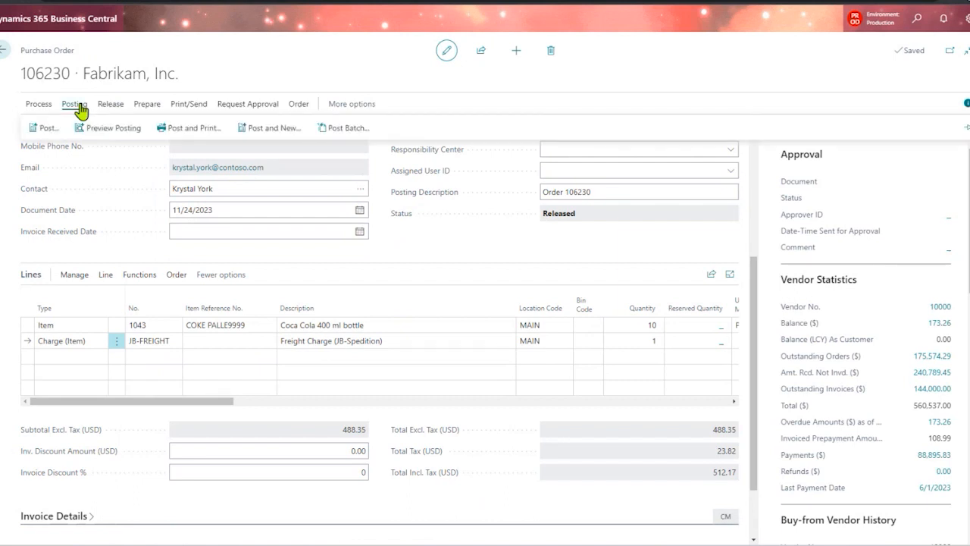
pyautogui.click(45, 129)
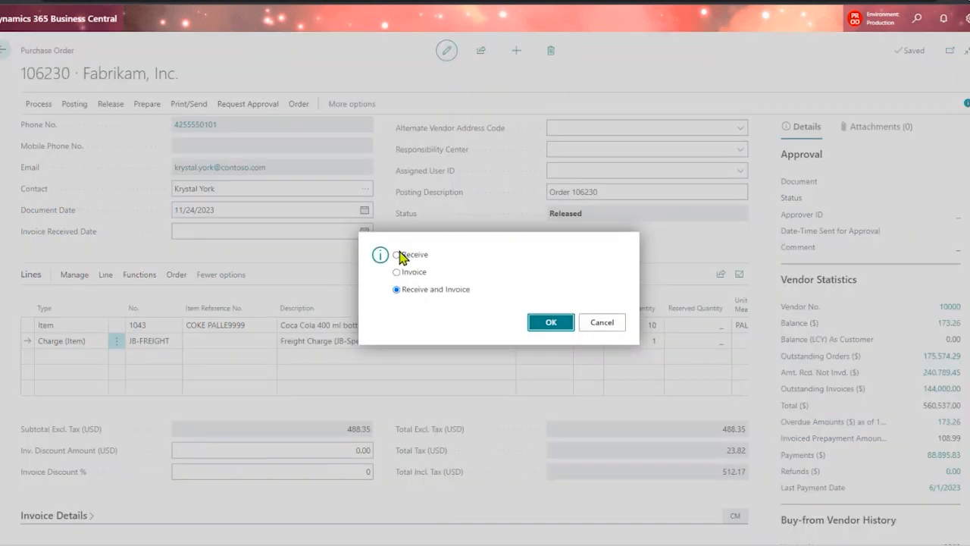
pyautogui.click(397, 254)
pyautogui.click(548, 322)
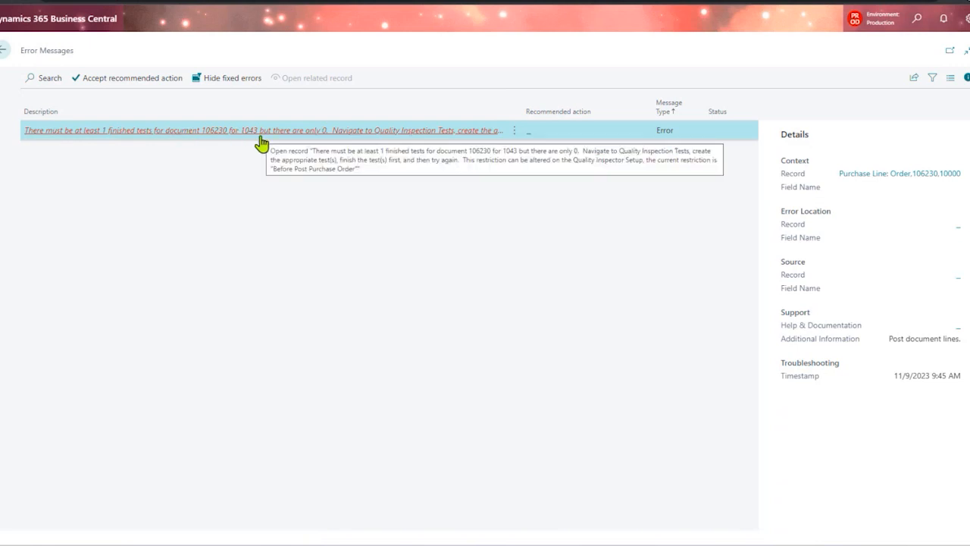
pyautogui.click(9, 54)
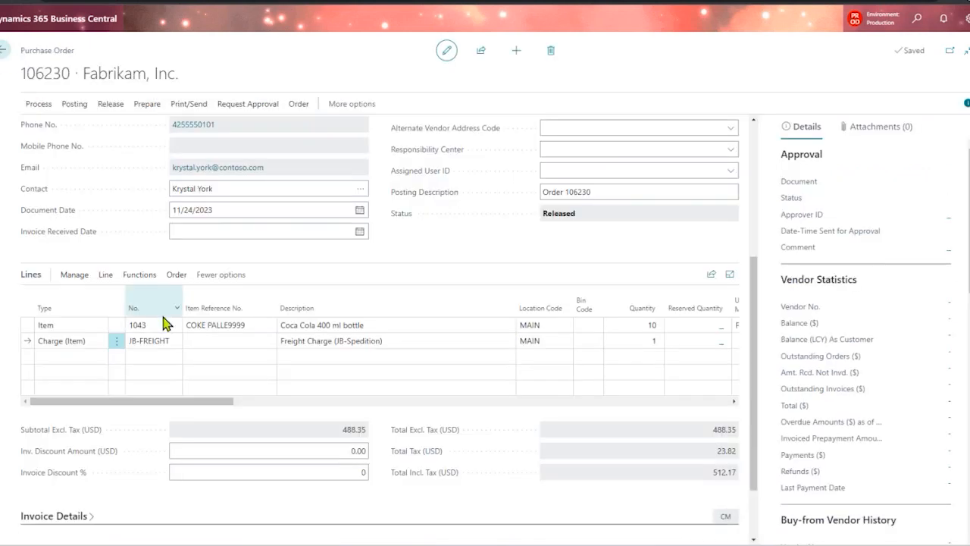
# - Create a quality inspection test from the Coca Cola 400 ml bottle item line of the purchase order
pyautogui.click(159, 324)
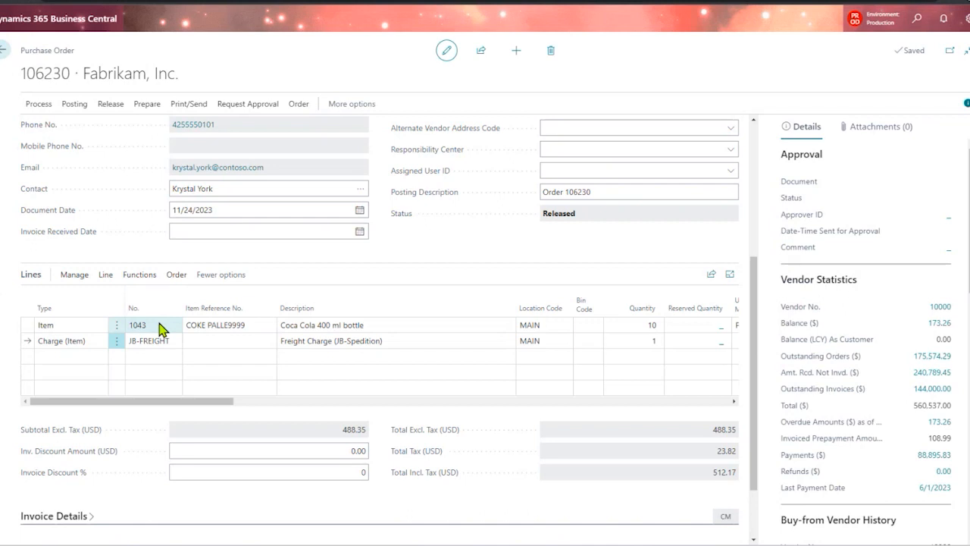
pyautogui.click(105, 274)
pyautogui.click(177, 322)
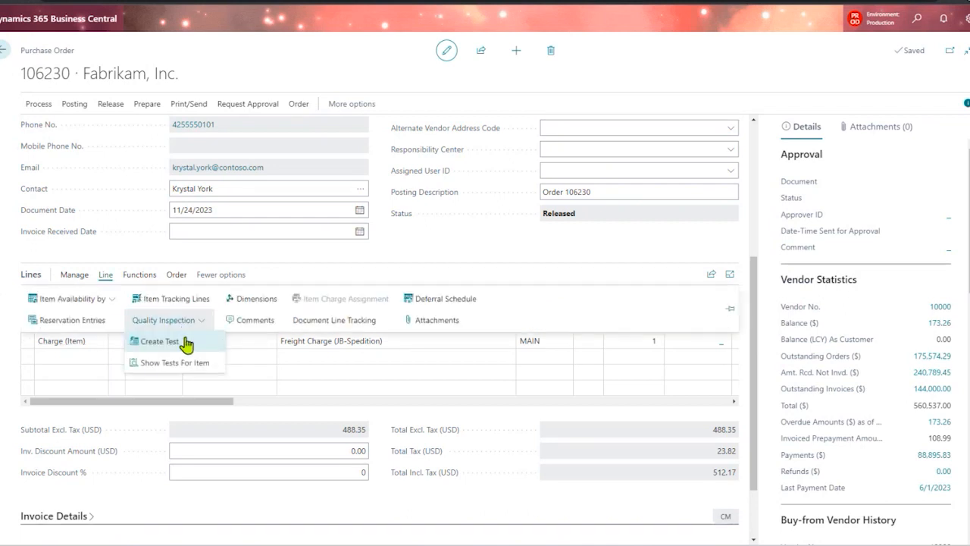
pyautogui.click(189, 342)
pyautogui.click(447, 373)
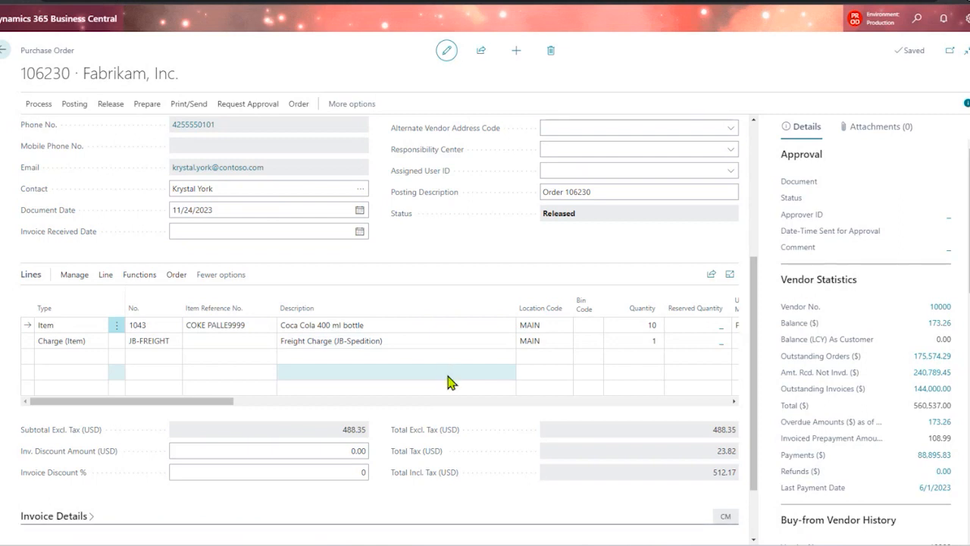
# - Enter the item's inspection test values: package height 15, package length 30 and package width 10
pyautogui.click(329, 399)
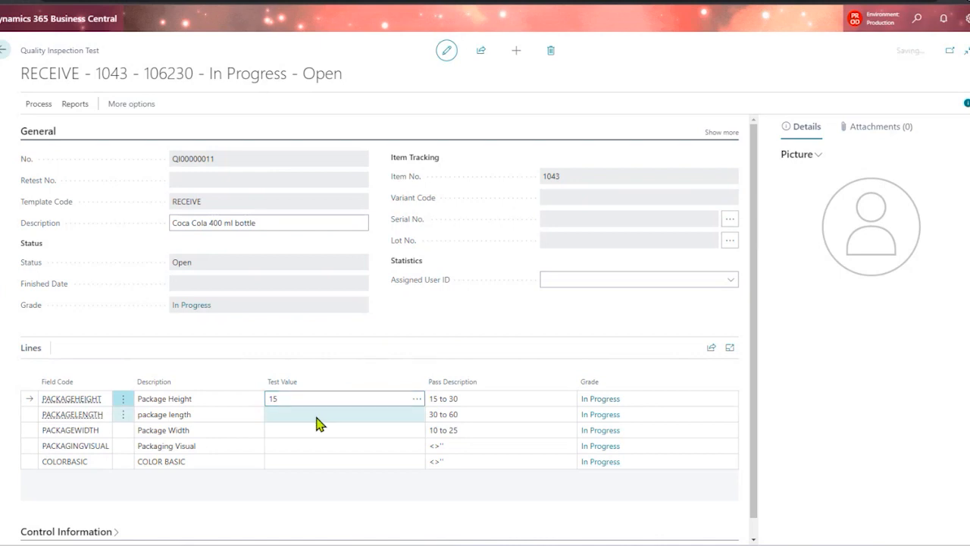
pyautogui.click(316, 415)
pyautogui.write('30')
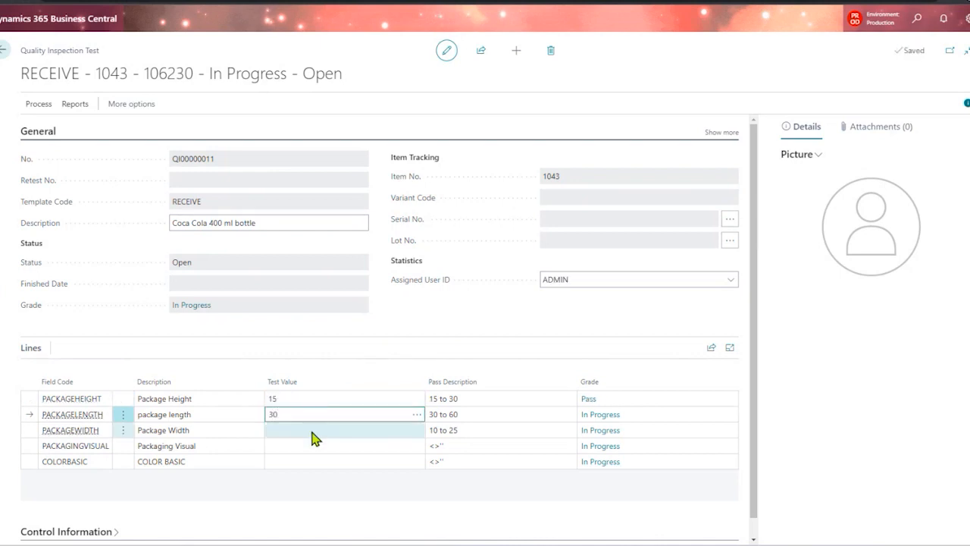
pyautogui.click(314, 430)
pyautogui.write('10')
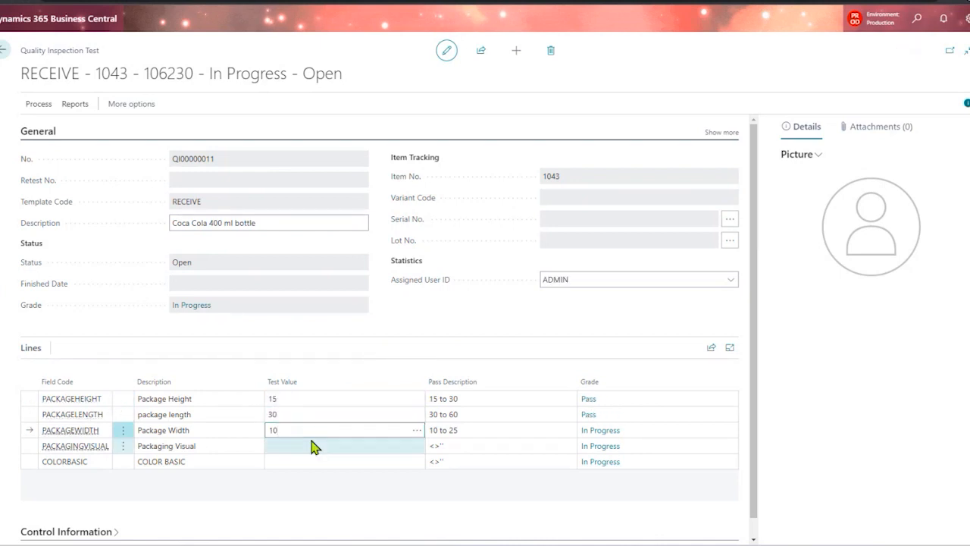
# - Choose UNDAMAGED as the Packaging Visual test value and YELLOW as the COLOR BASIC test value
pyautogui.click(313, 446)
pyautogui.click(417, 447)
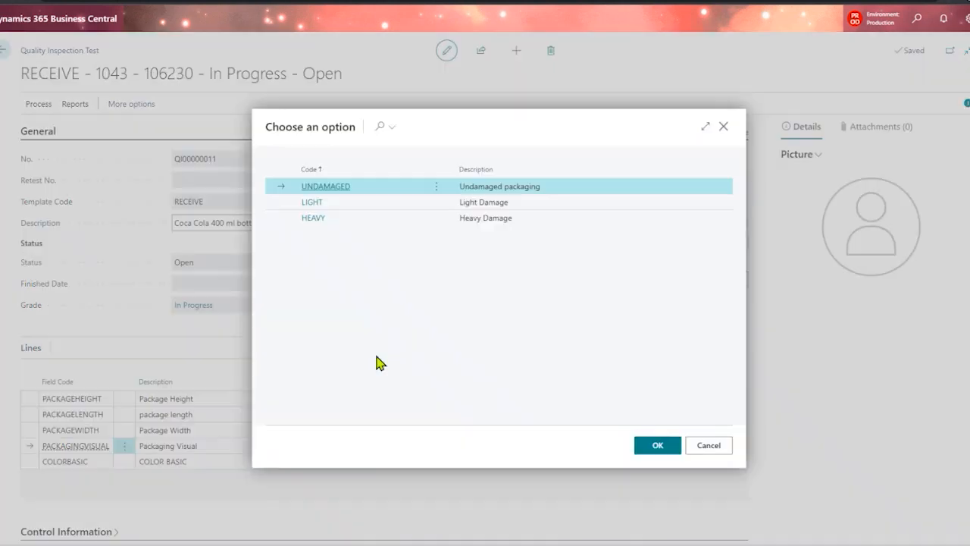
pyautogui.click(649, 445)
pyautogui.click(324, 462)
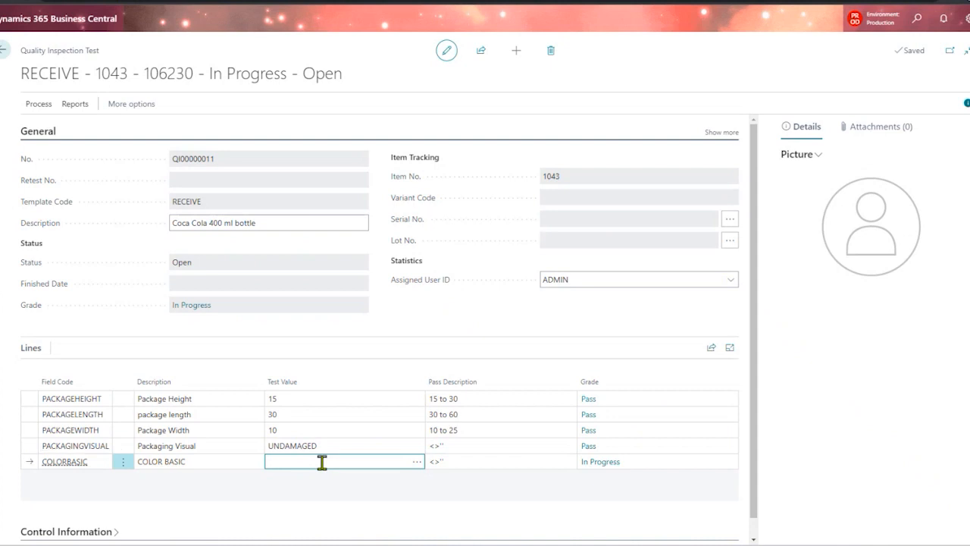
pyautogui.click(414, 463)
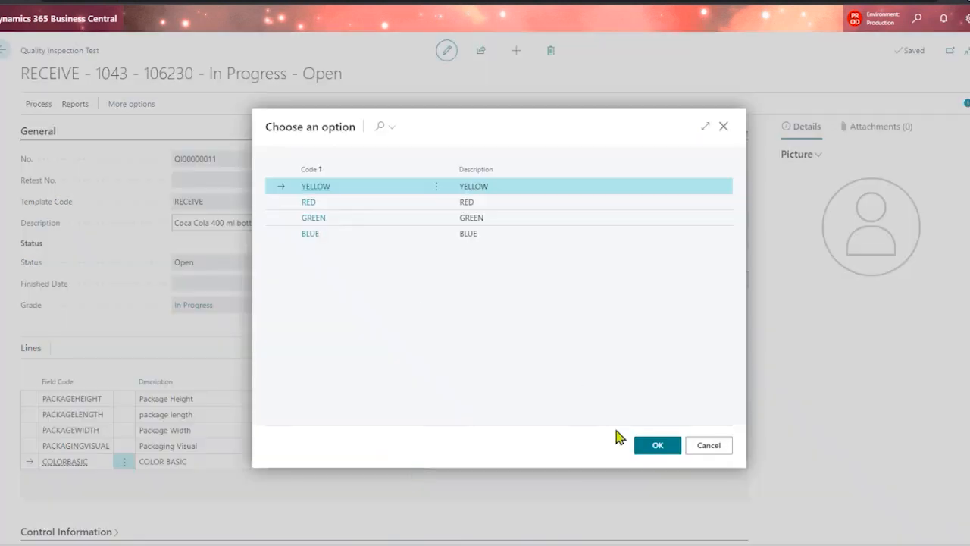
pyautogui.click(648, 449)
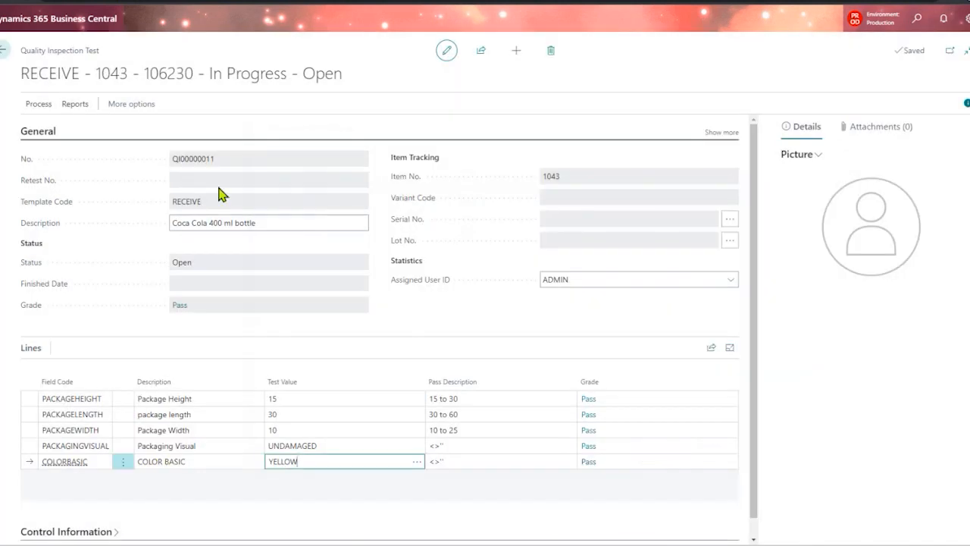
# - Finish the item's quality inspection test, confirm it, and go back to the purchase order
pyautogui.click(38, 104)
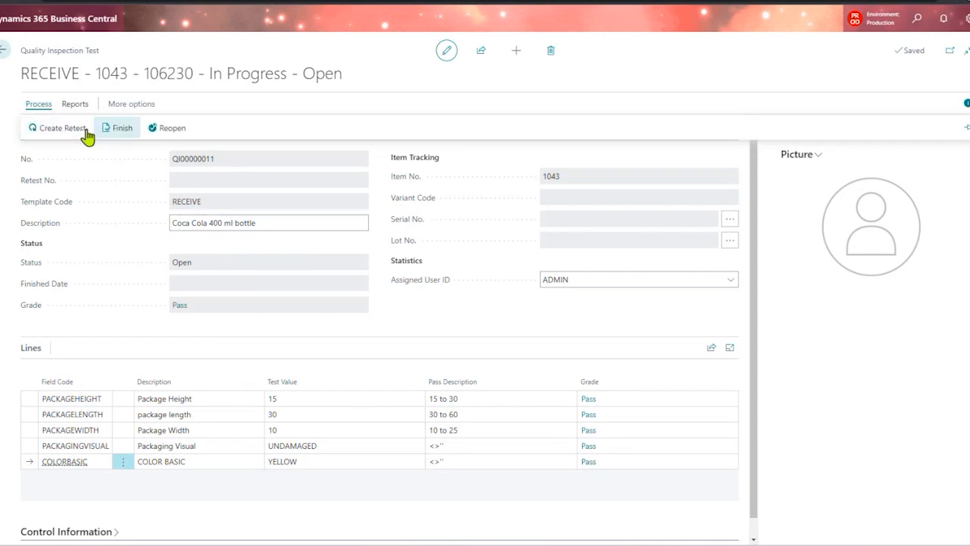
pyautogui.click(111, 131)
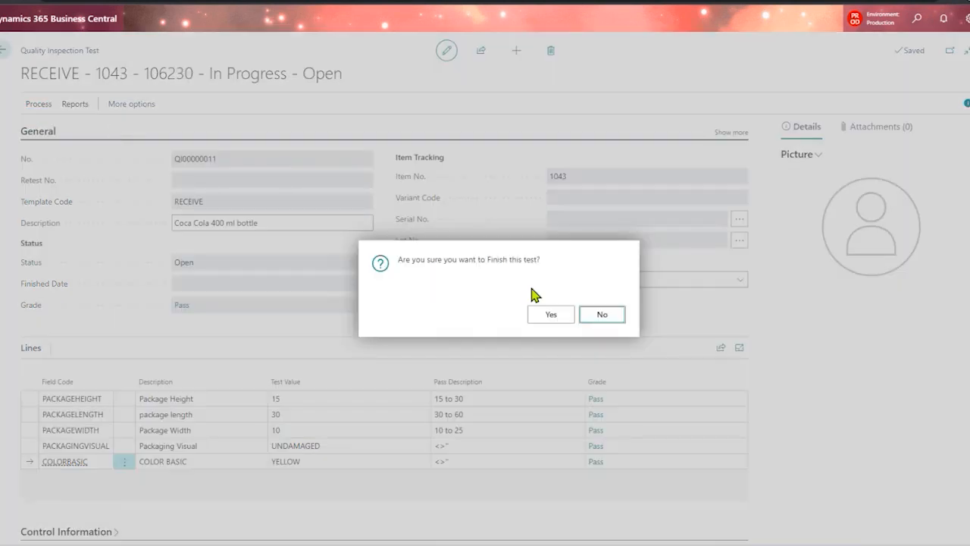
pyautogui.click(551, 314)
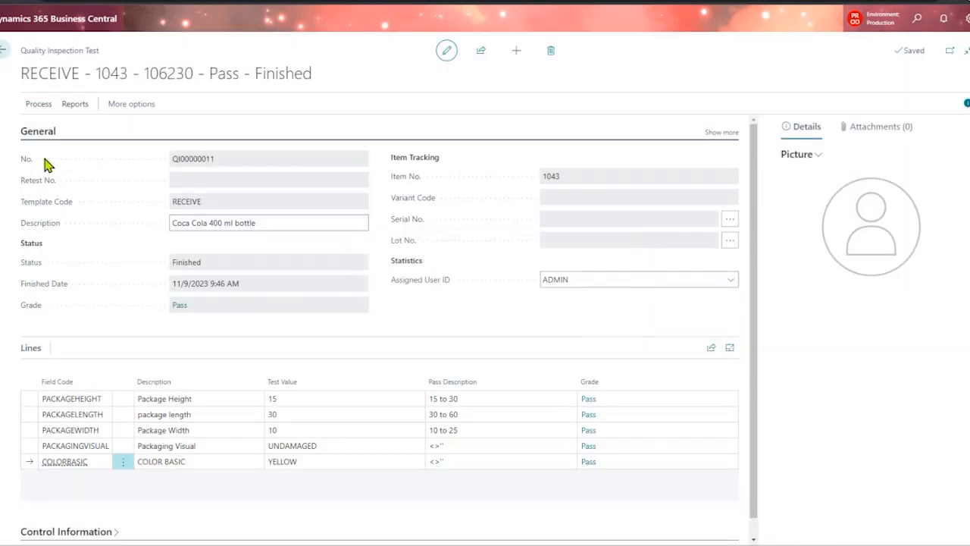
pyautogui.click(3, 50)
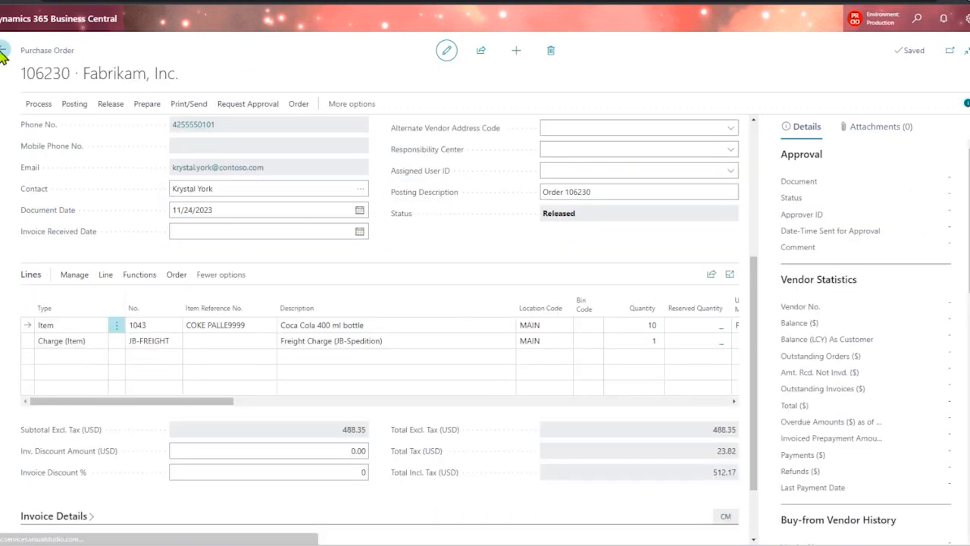
# - Post the purchase order with the Receive option only
pyautogui.click(69, 108)
pyautogui.click(44, 125)
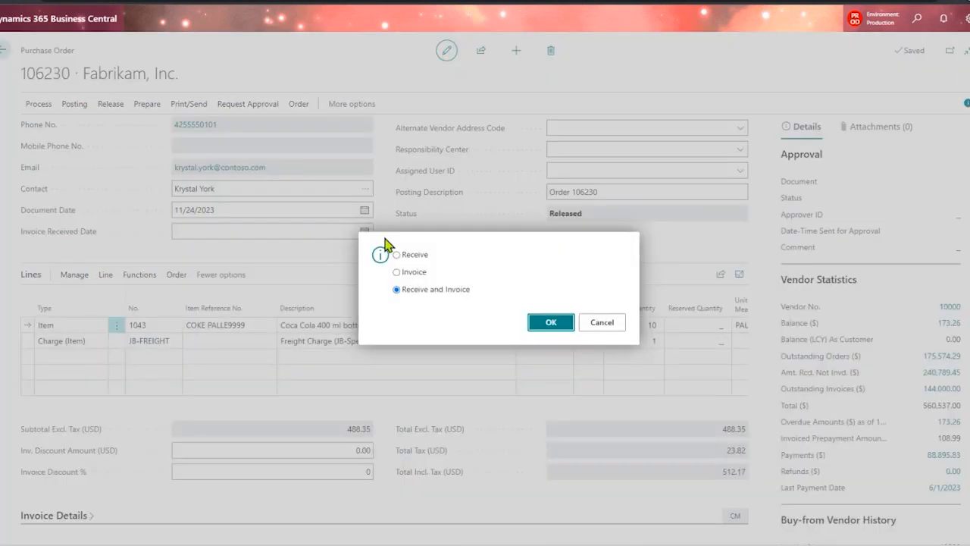
pyautogui.click(396, 254)
pyautogui.click(563, 327)
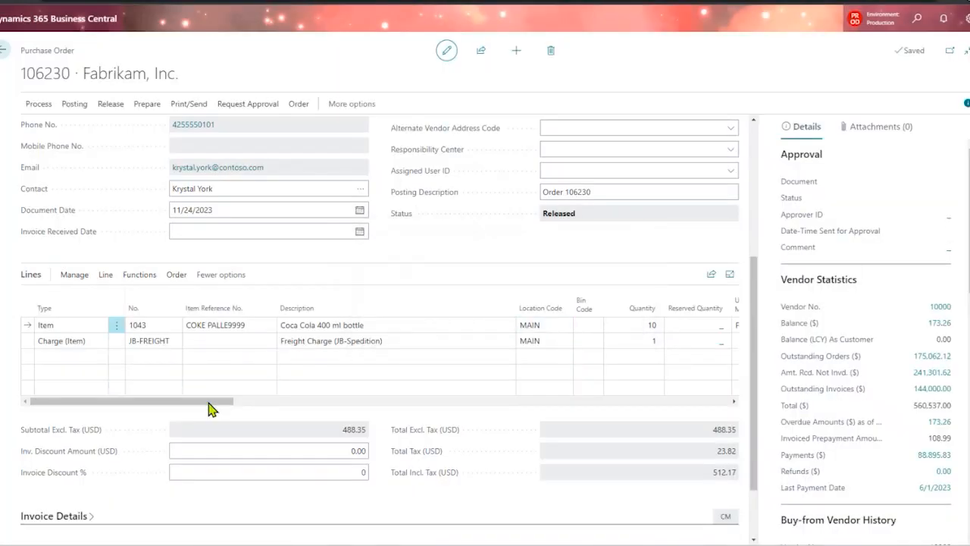
# - Check the Quantity Received values on the purchase order lines
pyautogui.moveTo(234, 403); pyautogui.dragTo(417, 405)
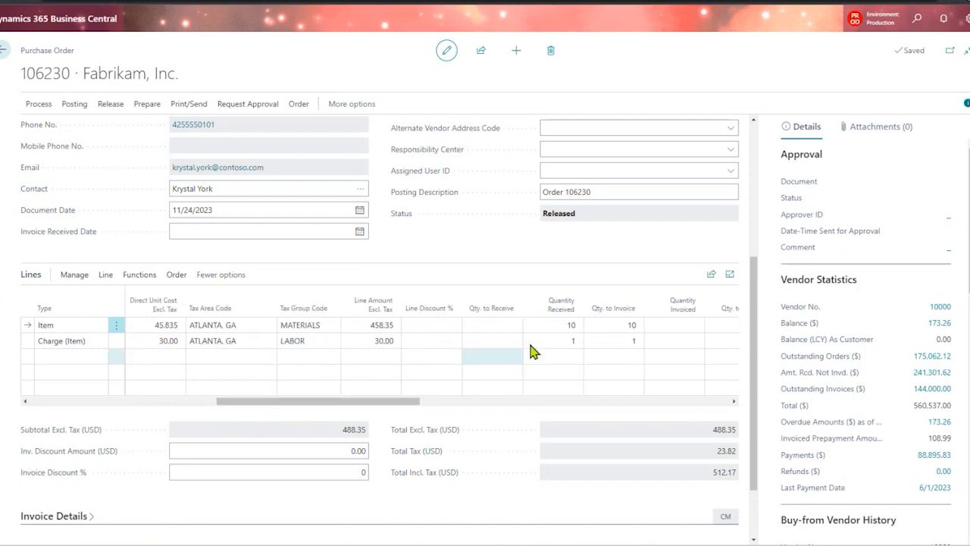
pyautogui.click(571, 326)
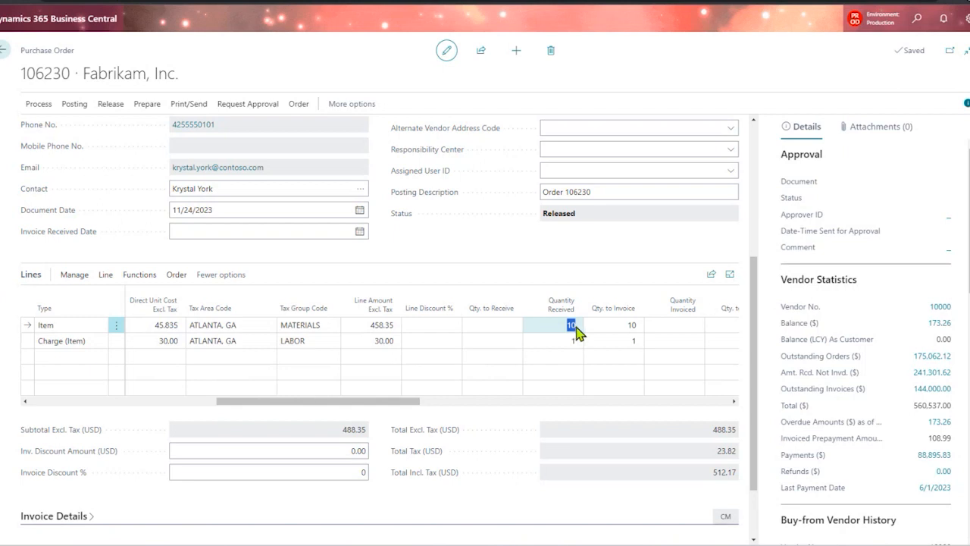
pyautogui.moveTo(564, 317)
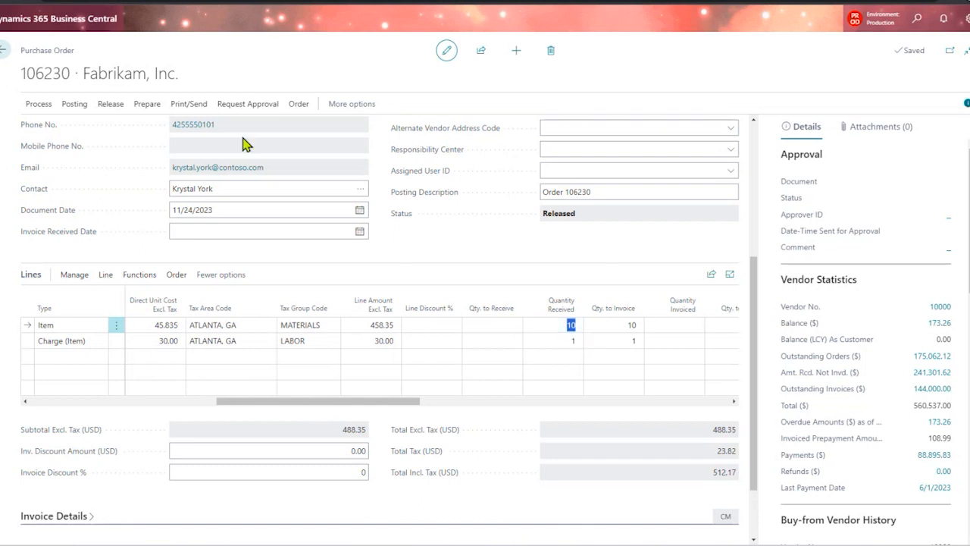
# - Leave the purchase order for the home page, search for "purchase order" and open the Purchase Orders list
pyautogui.click(8, 54)
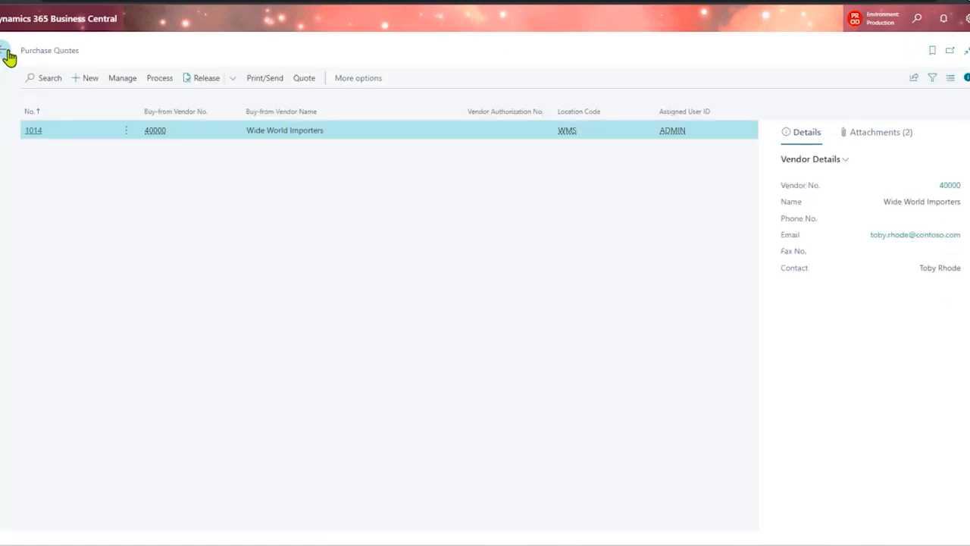
pyautogui.click(9, 55)
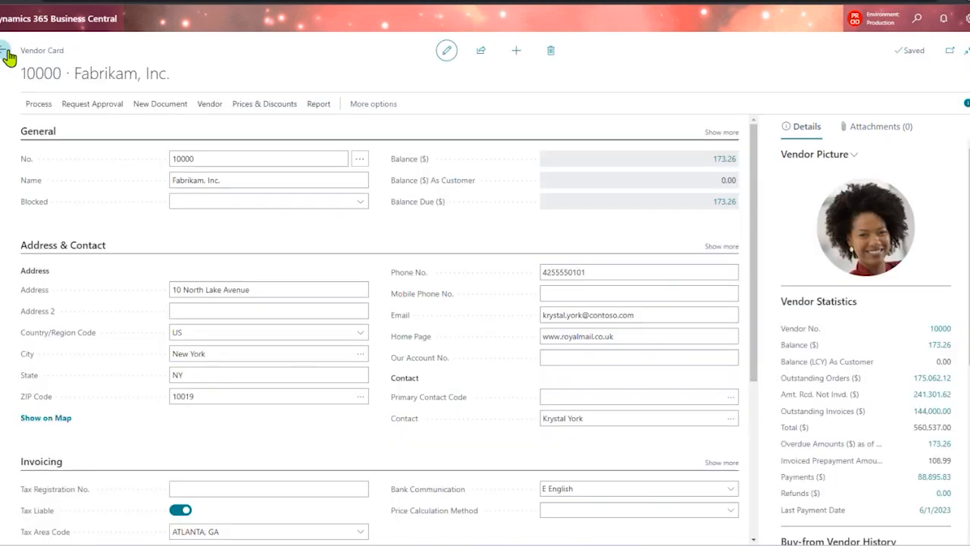
pyautogui.click(8, 55)
pyautogui.click(88, 51)
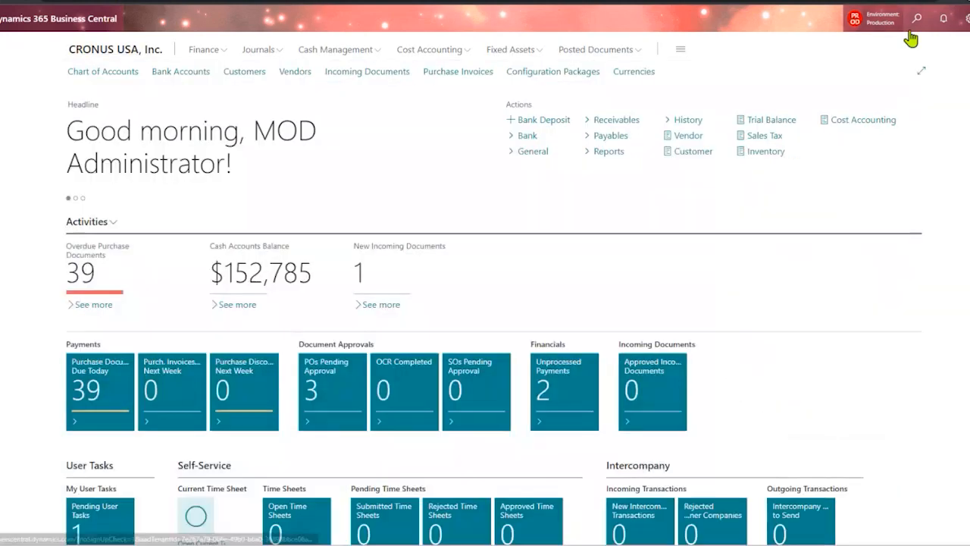
pyautogui.click(917, 18)
pyautogui.write('purch')
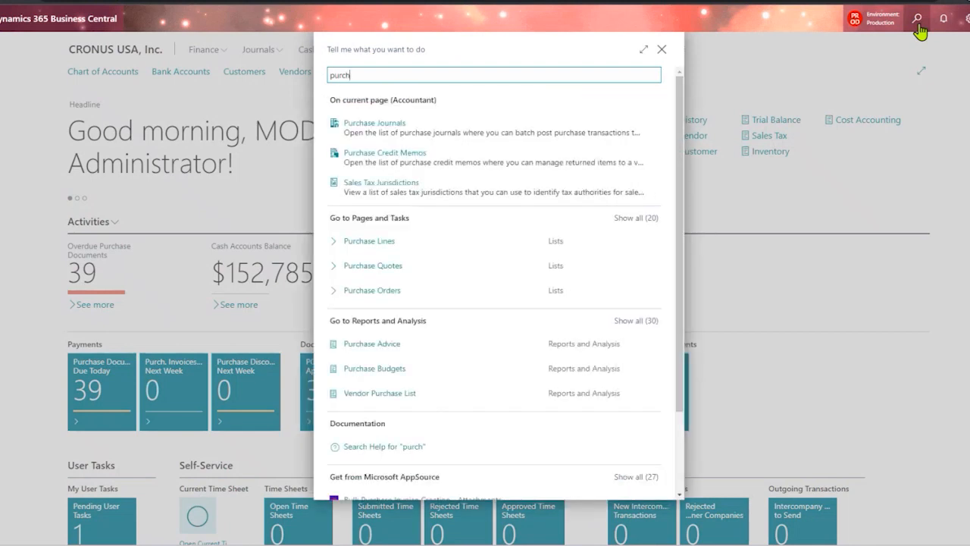
pyautogui.write('ase ')
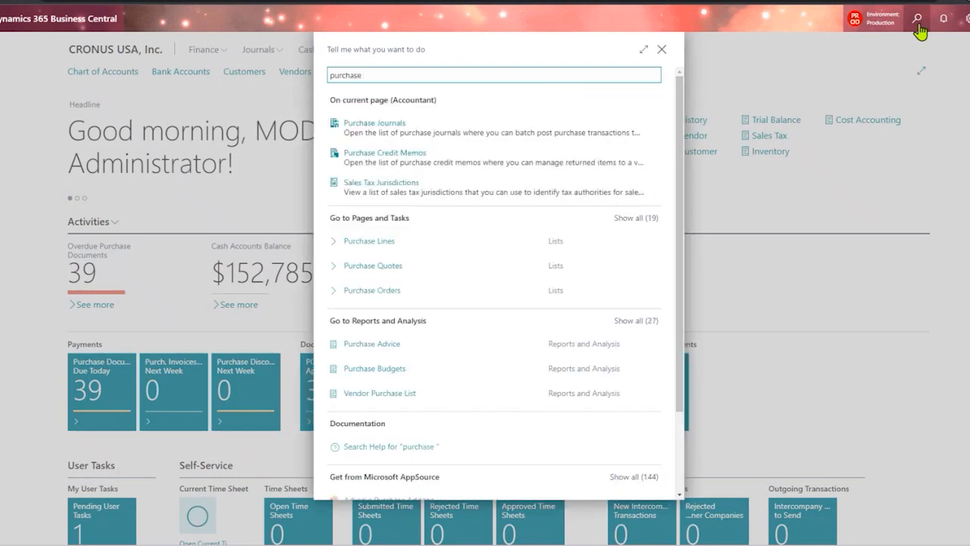
pyautogui.write('order')
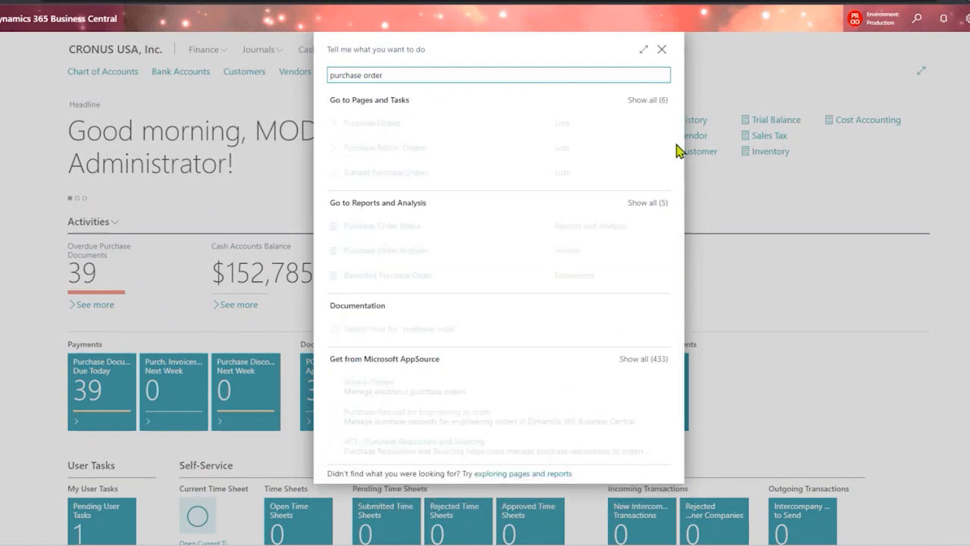
pyautogui.click(438, 129)
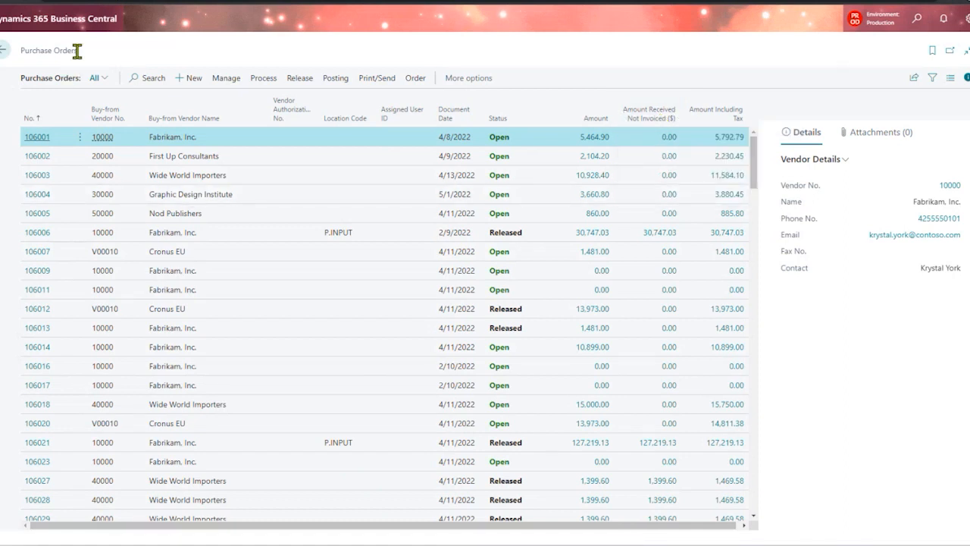
# - Locate the last Fabrikam, Inc. order dated 11/24/2023 in the Purchase Orders list and examine its Amount Received Not Invoiced
pyautogui.moveTo(77, 51); pyautogui.dragTo(29, 48)
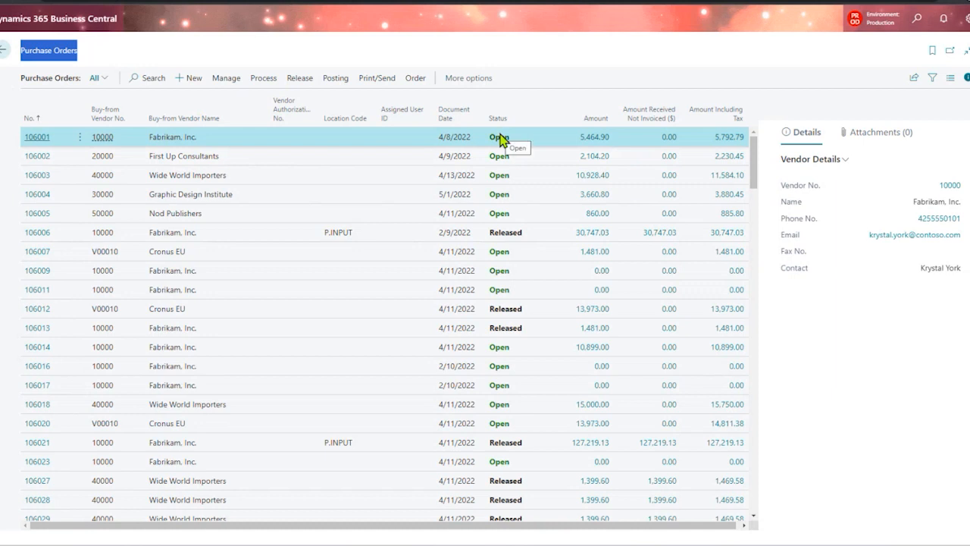
pyautogui.moveTo(753, 160); pyautogui.dragTo(751, 509)
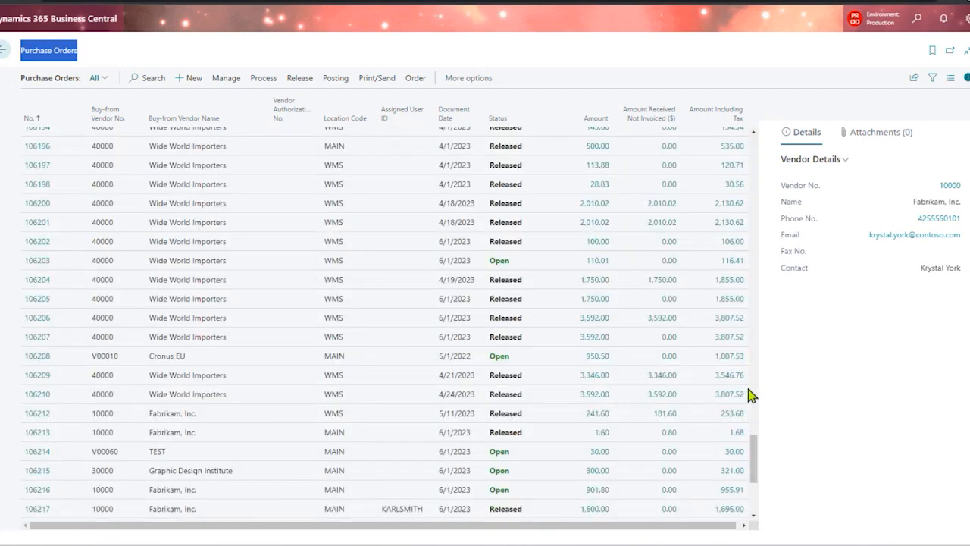
pyautogui.moveTo(753, 392); pyautogui.dragTo(749, 523)
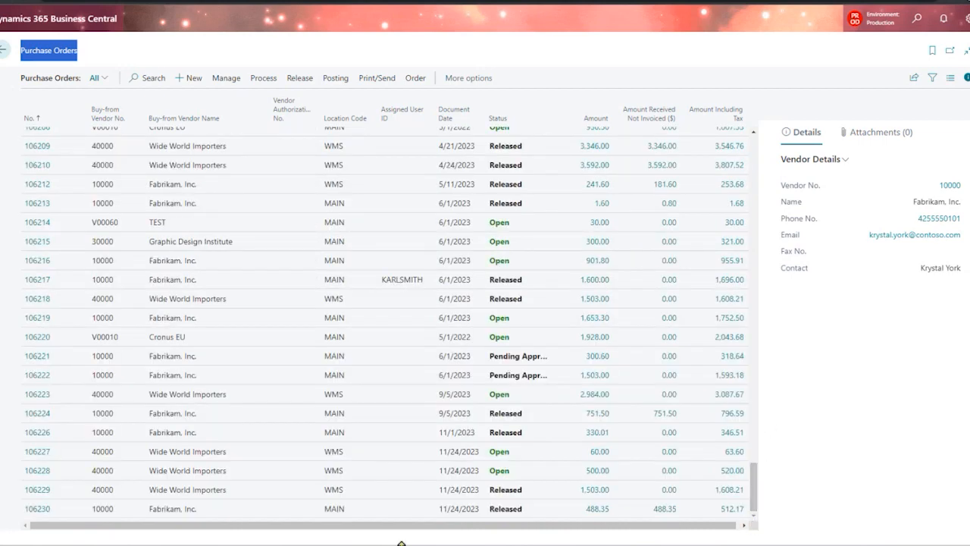
pyautogui.click(244, 517)
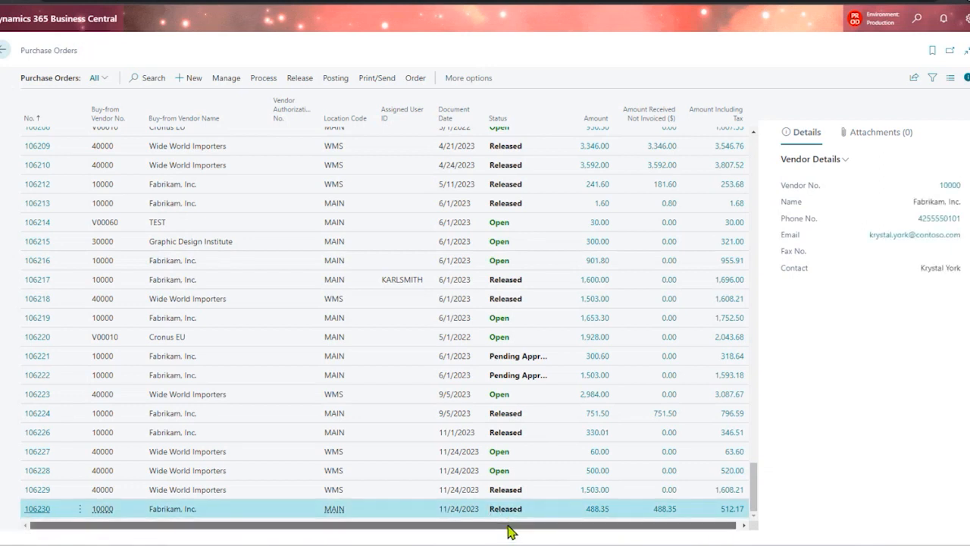
pyautogui.moveTo(450, 524); pyautogui.dragTo(587, 523)
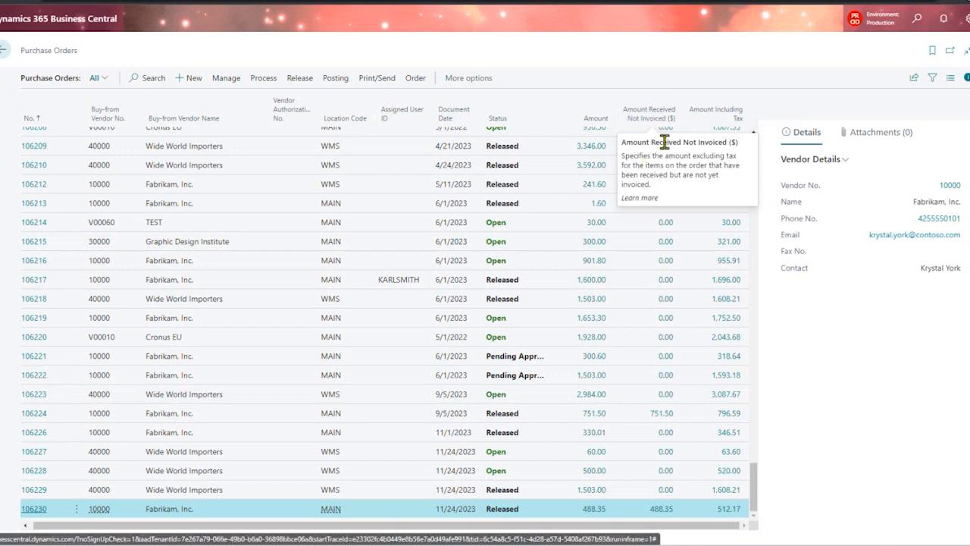
# - Filter the Purchase Orders list to the selected order's Amount Received Not Invoiced value and show the filter settings
pyautogui.click(678, 120)
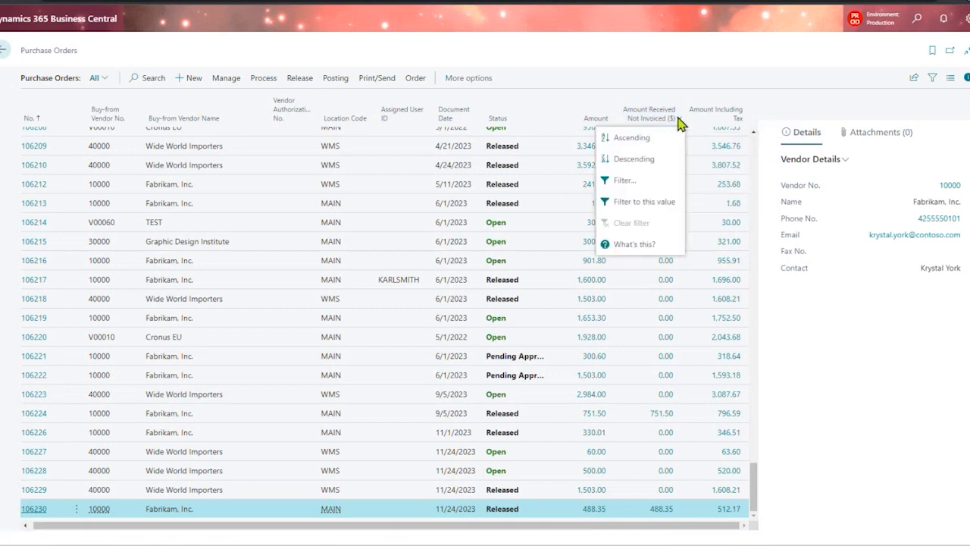
pyautogui.click(649, 203)
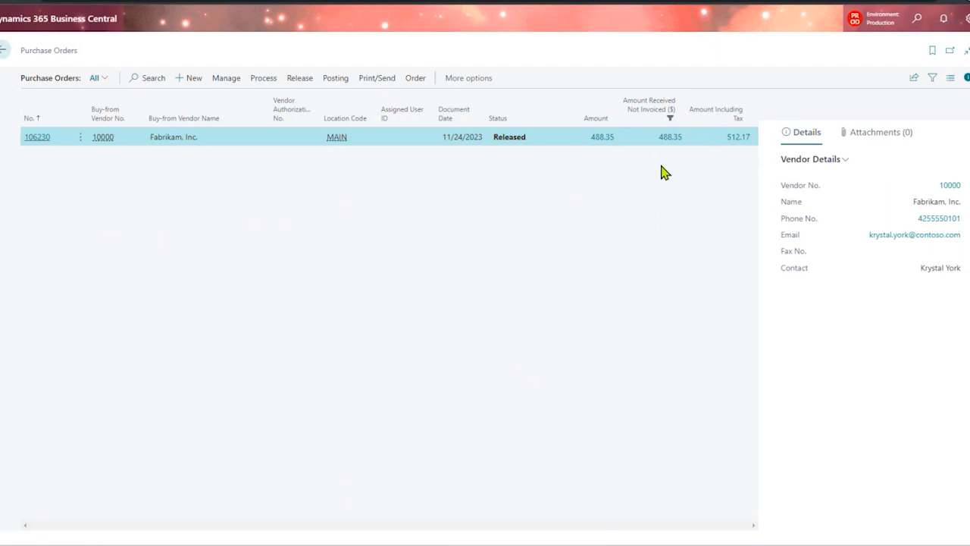
pyautogui.click(933, 83)
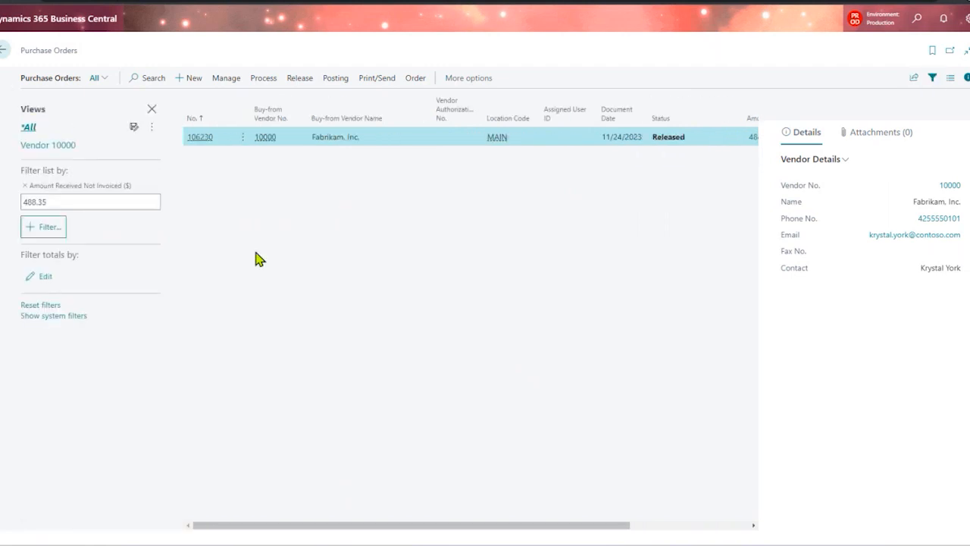
# - Change the Amount Received Not Invoiced filter to >1 and check the amounts of the listed orders
pyautogui.click(63, 201)
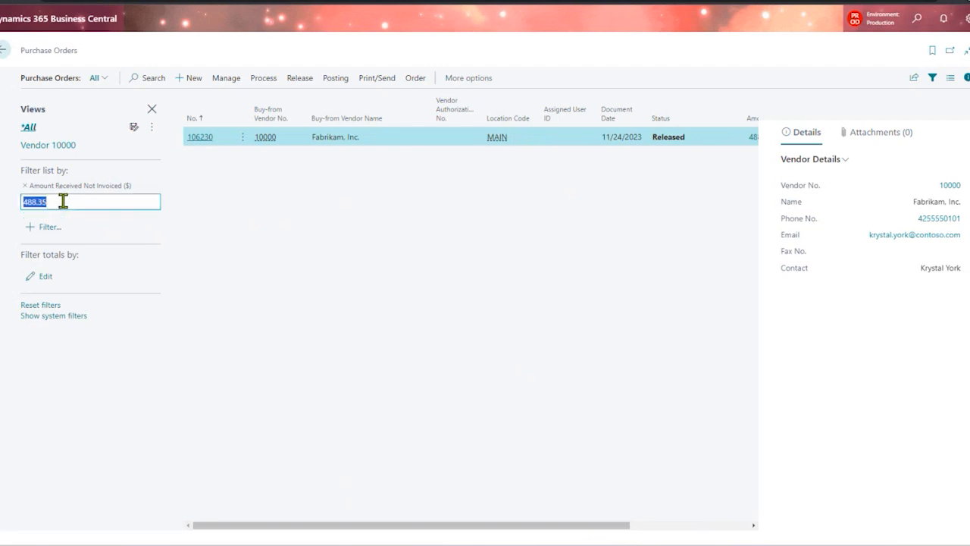
pyautogui.press('Home')
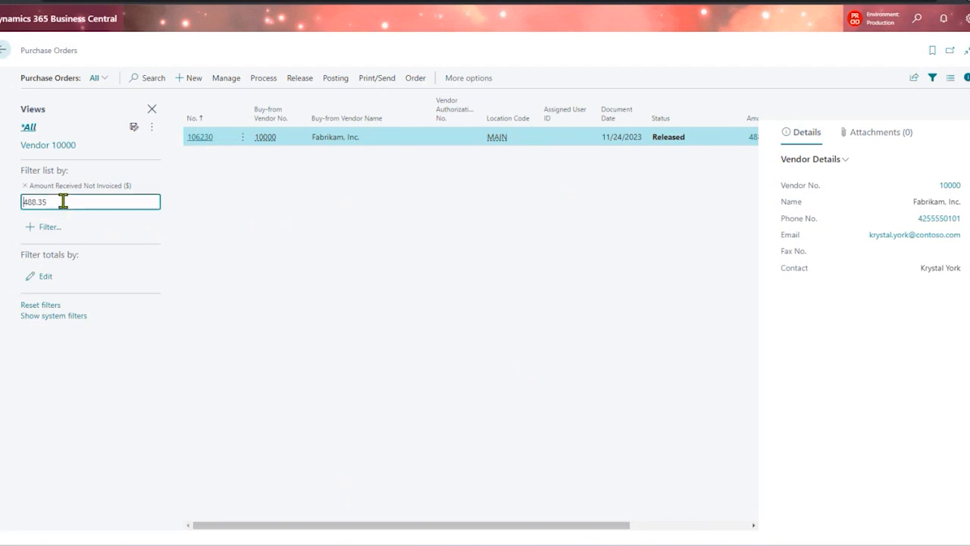
pyautogui.write('>')
pyautogui.press('End')
pyautogui.press('BackSpace')
pyautogui.press('BackSpace')
pyautogui.press('BackSpace')
pyautogui.press('BackSpace')
pyautogui.press('BackSpace')
pyautogui.press('BackSpace')
pyautogui.write('1')
pyautogui.click(252, 234)
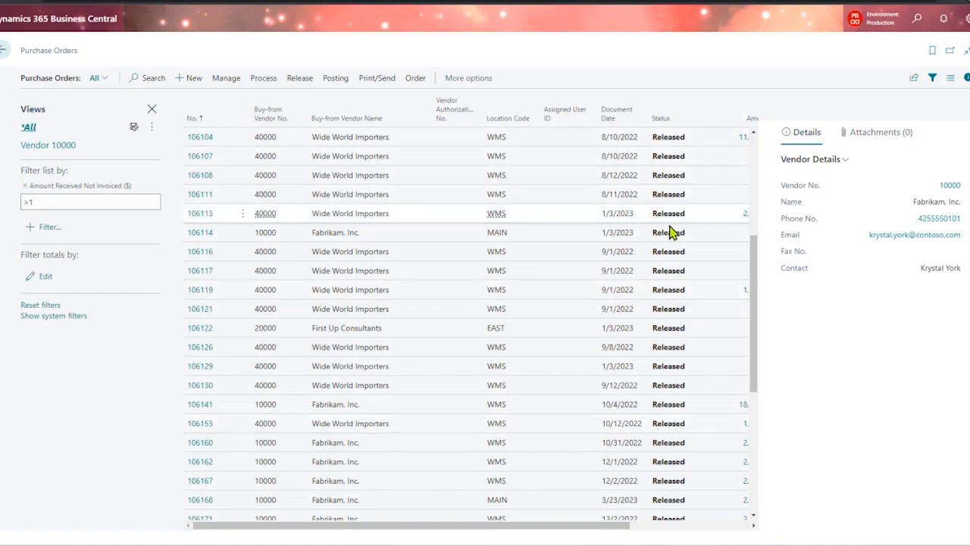
pyautogui.moveTo(622, 525); pyautogui.dragTo(735, 519)
pyautogui.click(730, 517)
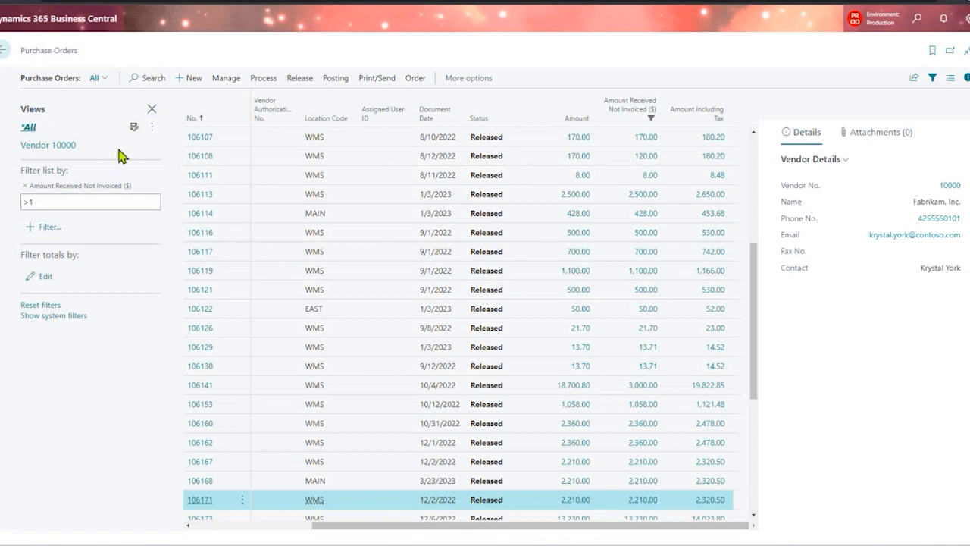
# - Save the filtered Purchase Orders list as a view named "not invoiced"
pyautogui.click(133, 127)
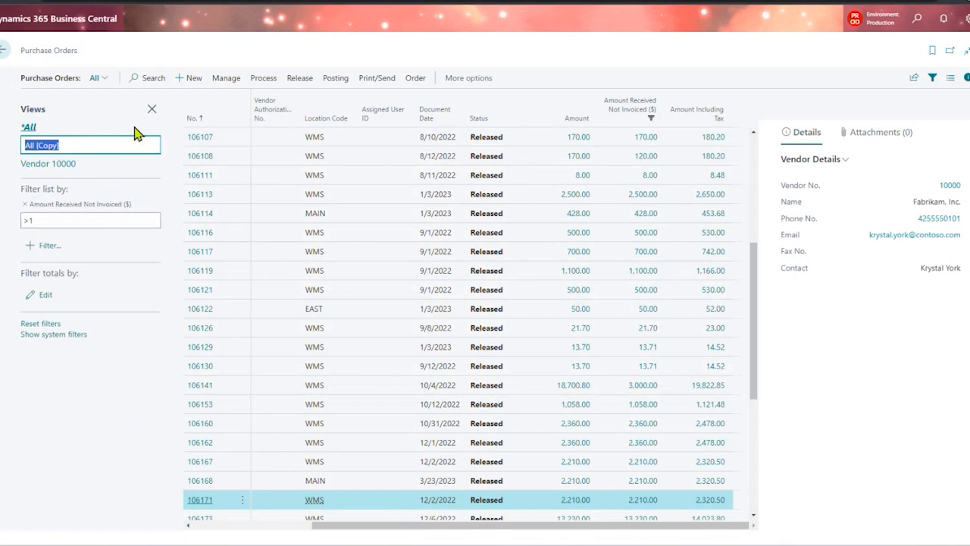
pyautogui.write('not ivnoices')
pyautogui.press('BackSpace')
pyautogui.press('BackSpace')
pyautogui.press('BackSpace')
pyautogui.press('BackSpace')
pyautogui.press('BackSpace')
pyautogui.press('BackSpace')
pyautogui.write('invoiced')
pyautogui.press('Return')
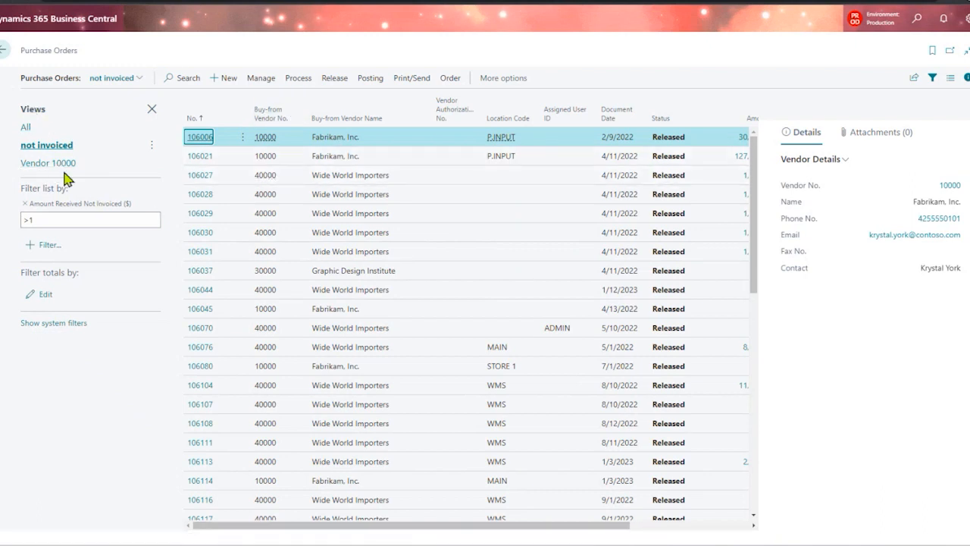
# - Switch to the saved view for vendor Fabrikam, Inc. and widen the Status column to read the pending statuses in full
pyautogui.click(61, 169)
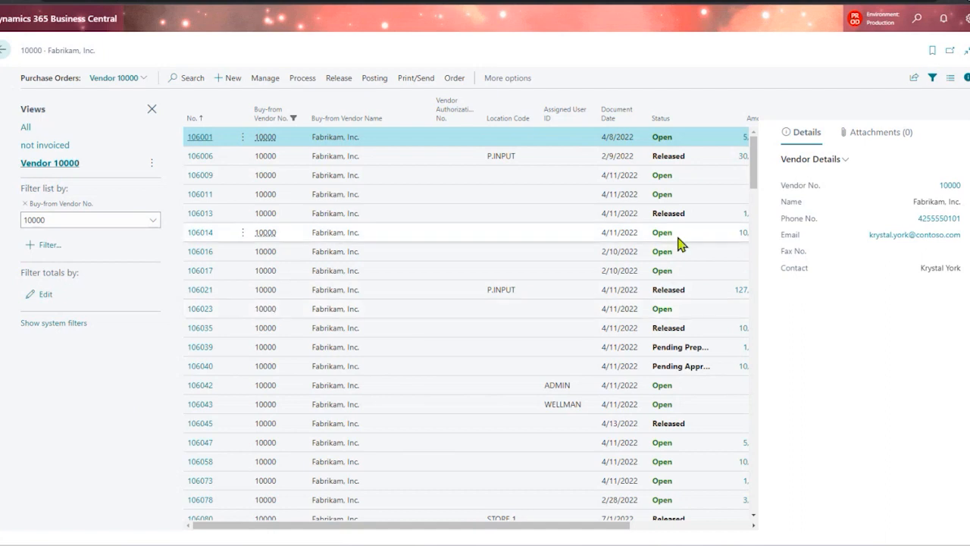
pyautogui.moveTo(596, 532); pyautogui.dragTo(677, 529)
pyautogui.click(639, 368)
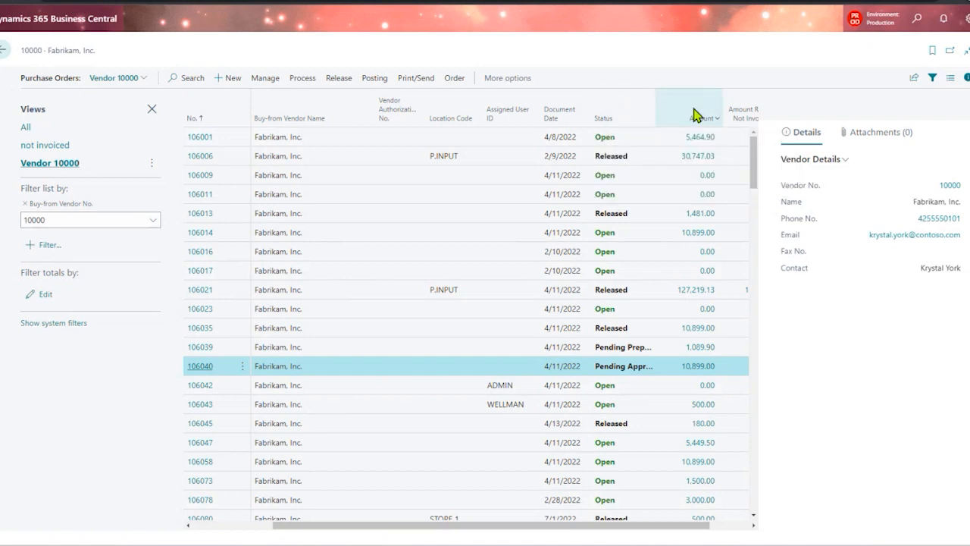
pyautogui.moveTo(654, 112); pyautogui.dragTo(692, 106)
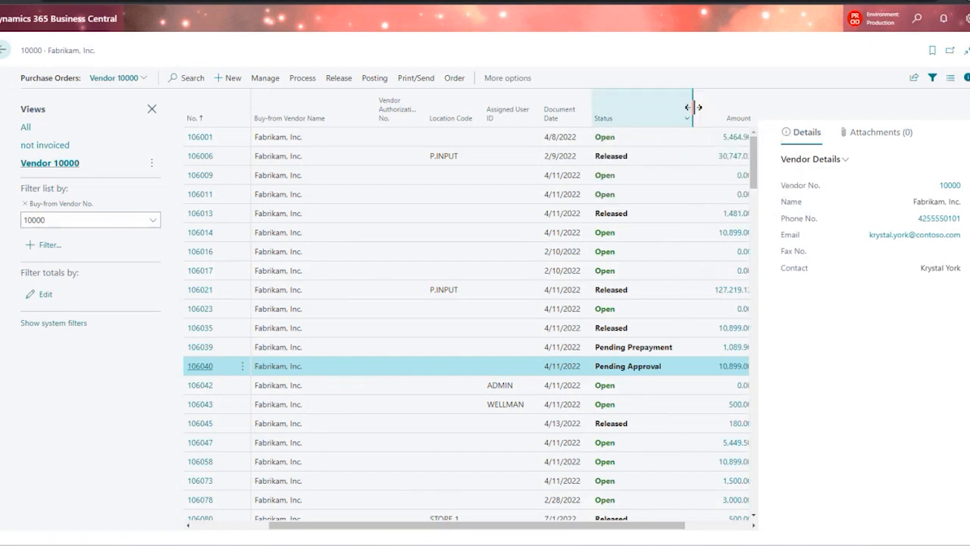
pyautogui.click(653, 351)
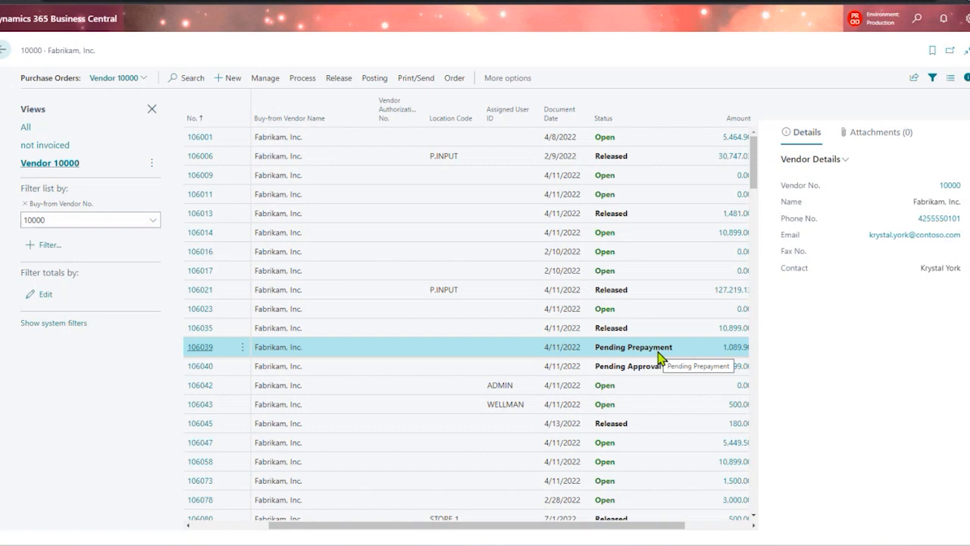
pyautogui.click(656, 371)
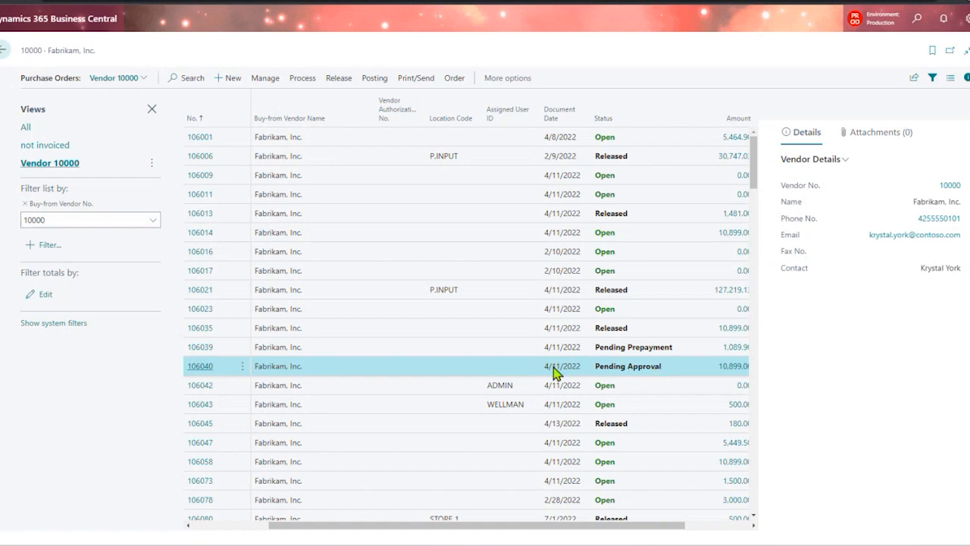
# - Open the Fabrikam, Inc. order dated 4/11/2022 with Pending Approval status, examine its approval sender and due date, and exit without releasing it
pyautogui.click(205, 371)
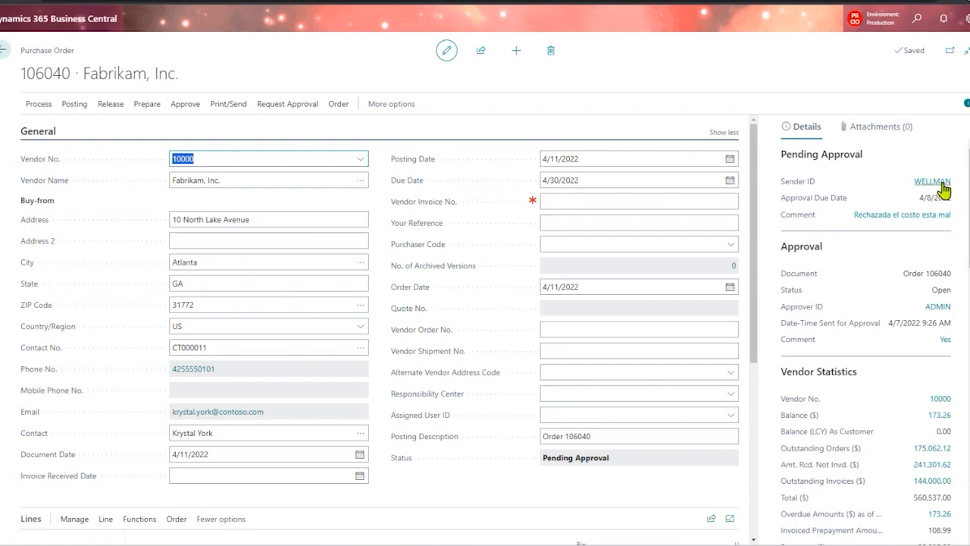
pyautogui.rightClick(914, 204)
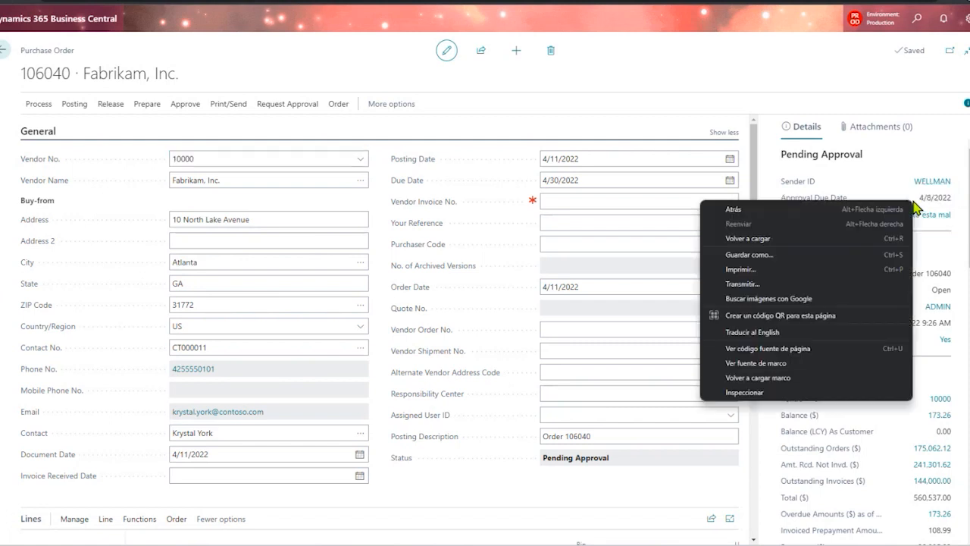
pyautogui.click(915, 200)
pyautogui.moveTo(916, 200); pyautogui.dragTo(948, 202)
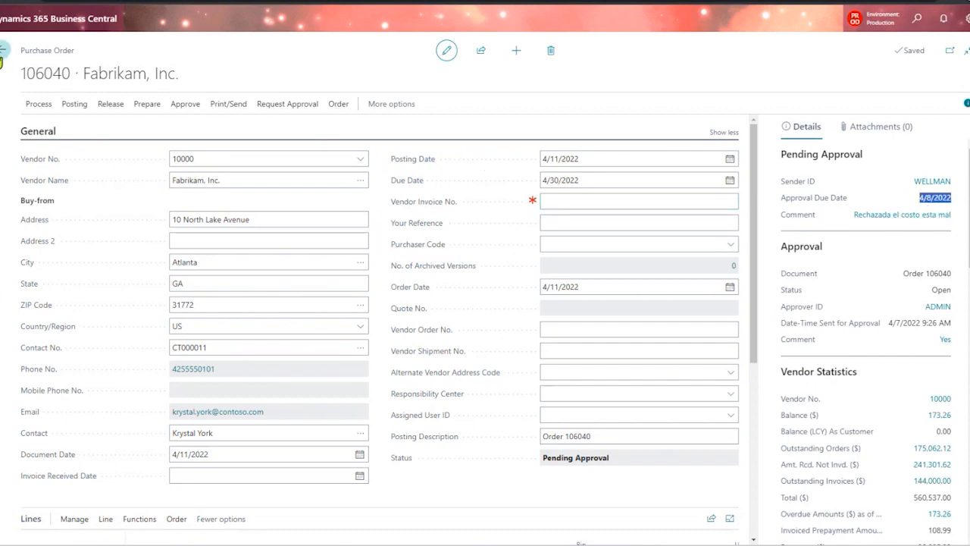
pyautogui.click(3, 53)
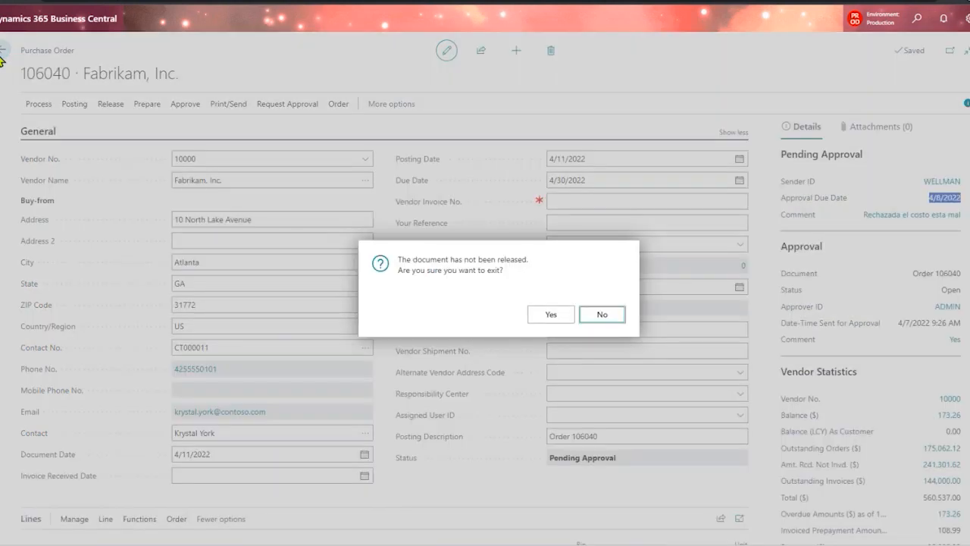
pyautogui.click(542, 315)
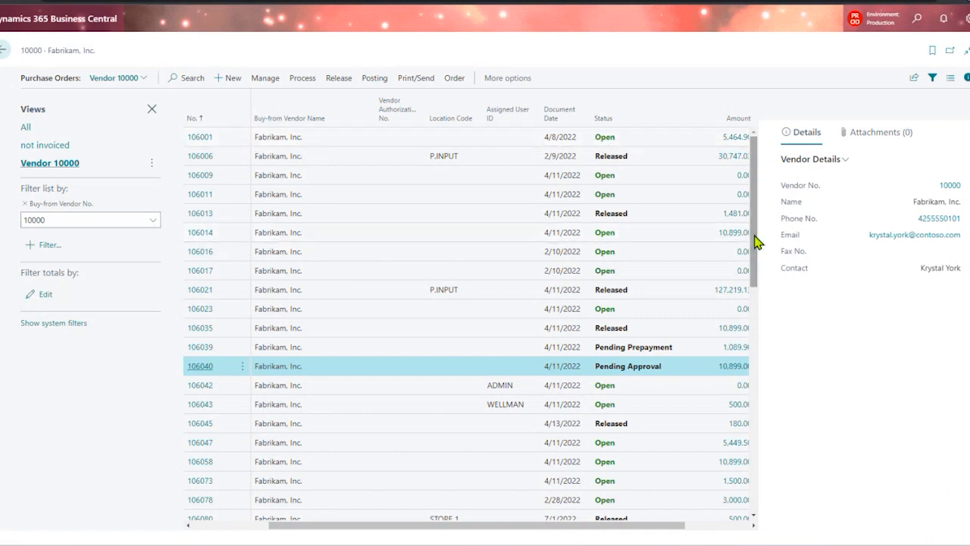
# - Open the last Fabrikam, Inc. order dated 11/24/2023 and display its Posted Purchase Receipts
pyautogui.moveTo(753, 238); pyautogui.dragTo(740, 511)
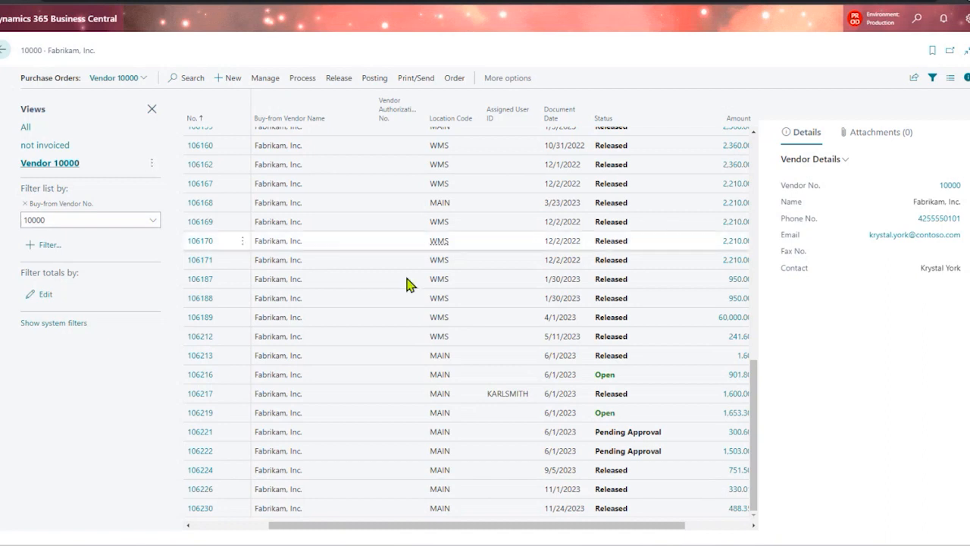
pyautogui.click(199, 509)
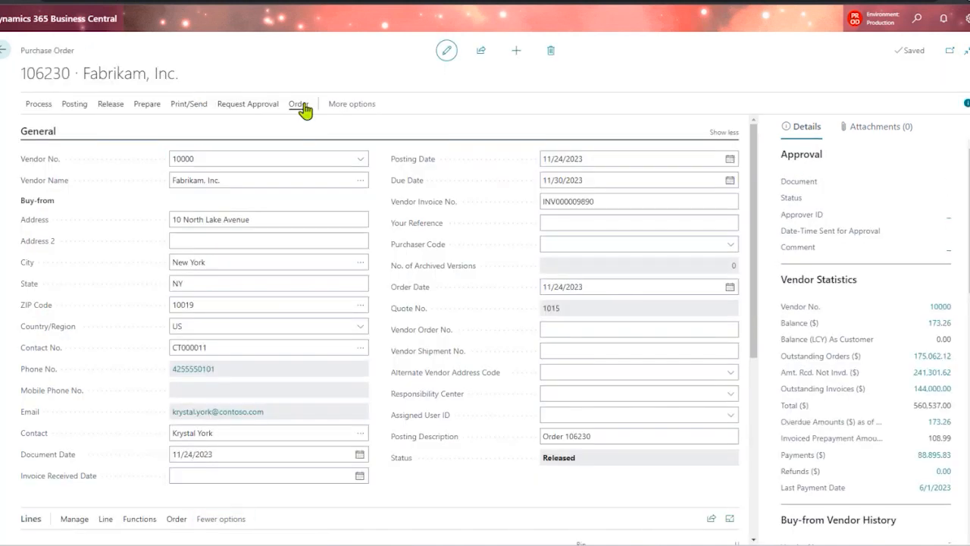
pyautogui.click(300, 106)
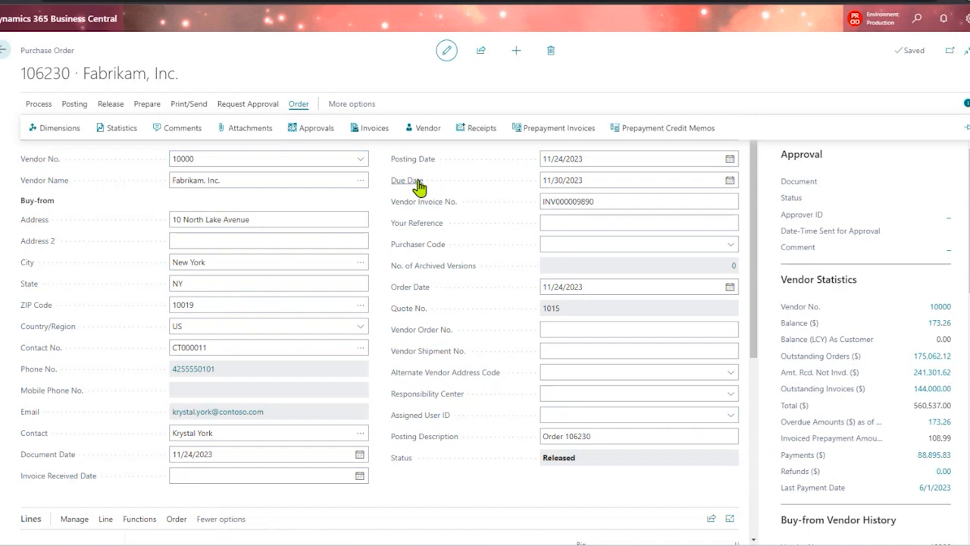
pyautogui.moveTo(419, 186)
pyautogui.click(483, 131)
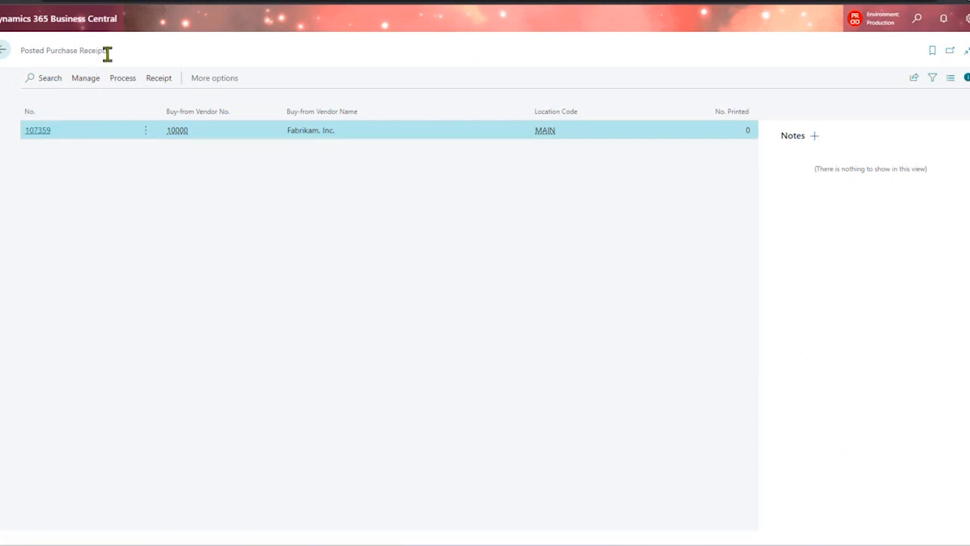
pyautogui.moveTo(108, 55); pyautogui.dragTo(35, 65)
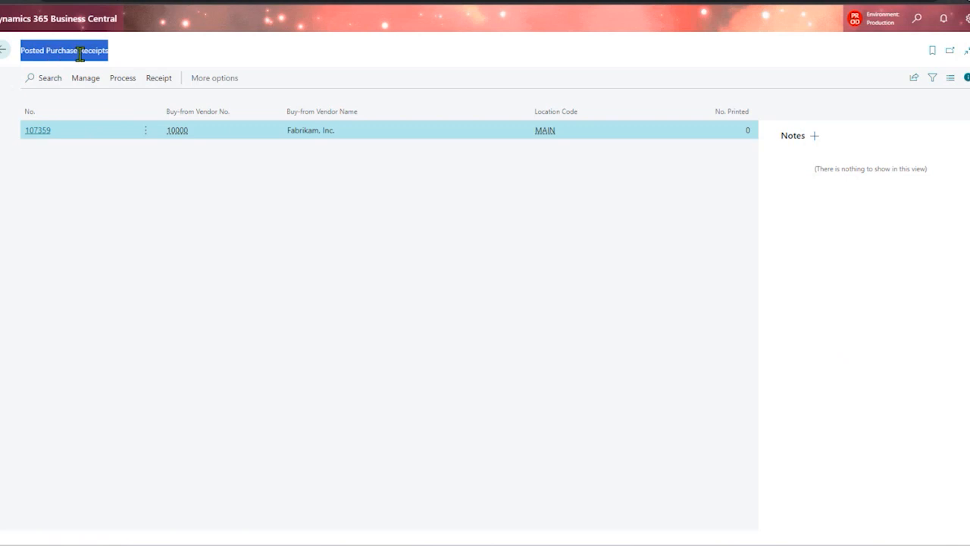
# - Open the order's posted purchase receipt and examine its header and its item and freight charge lines
pyautogui.click(40, 132)
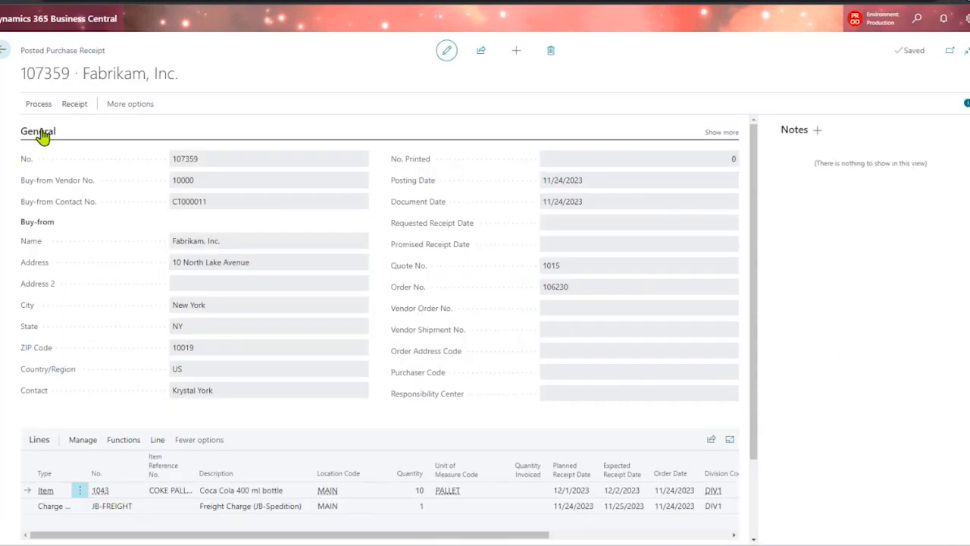
pyautogui.moveTo(179, 73); pyautogui.dragTo(17, 45)
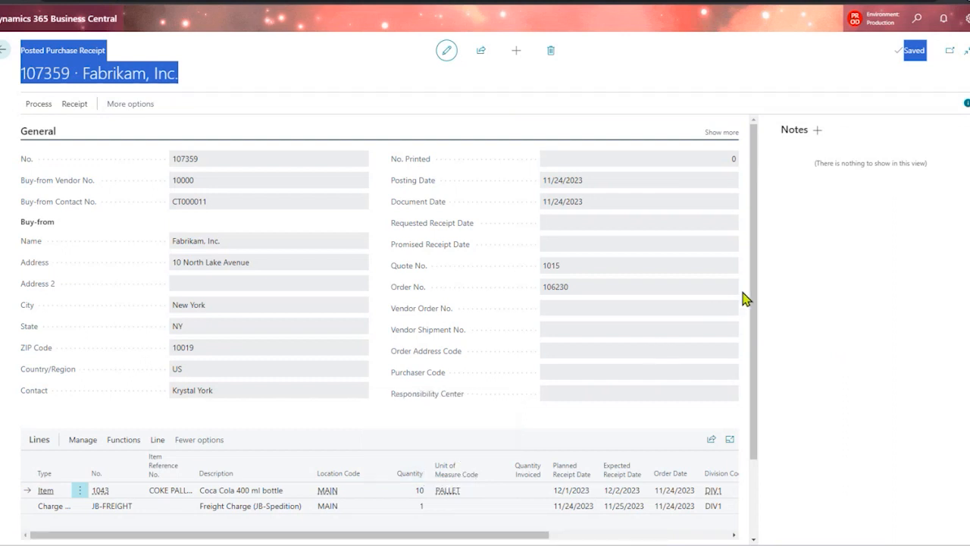
pyautogui.moveTo(757, 307); pyautogui.dragTo(760, 416)
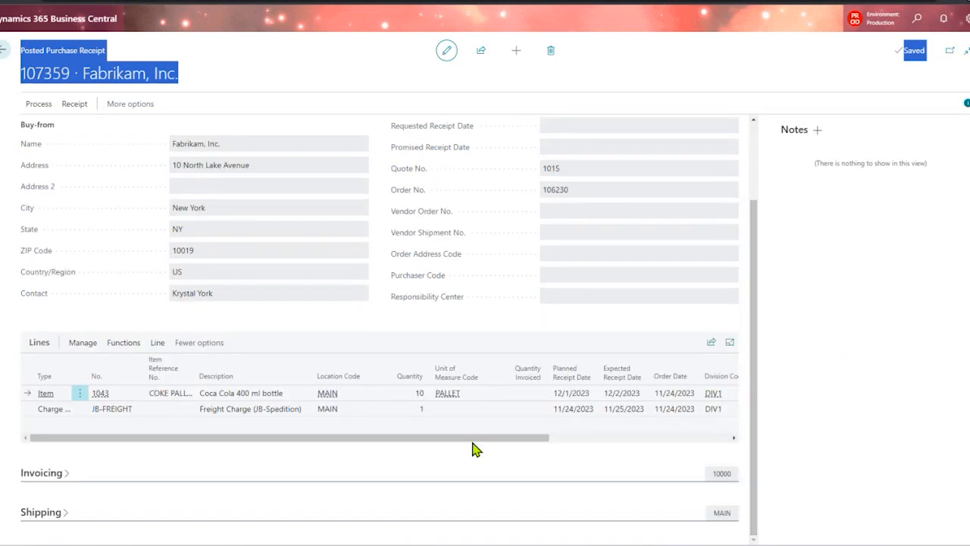
pyautogui.moveTo(479, 439); pyautogui.dragTo(509, 439)
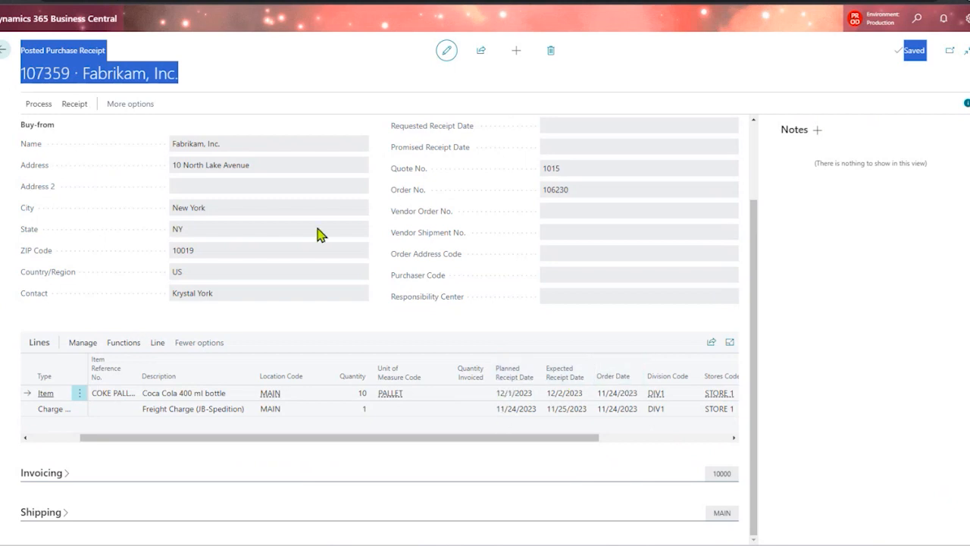
# - Return to the purchase order and check Quantity Received and Qty. to Invoice on its lines
pyautogui.click(4, 51)
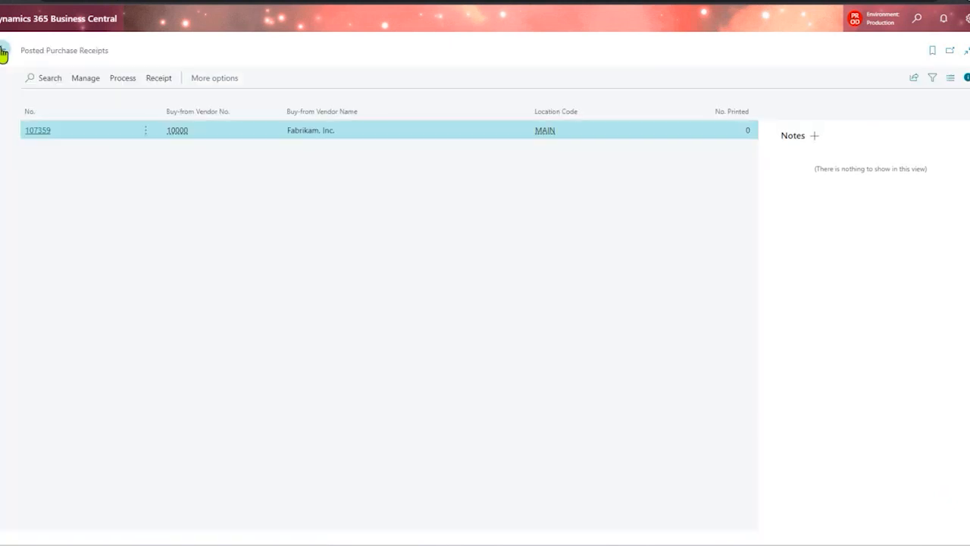
pyautogui.click(4, 52)
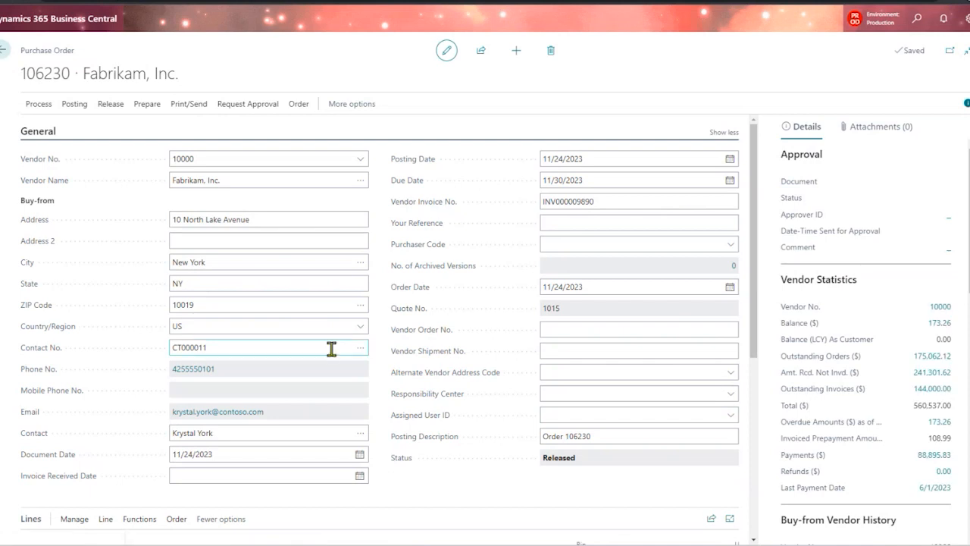
pyautogui.scroll(-3, 751, 257)
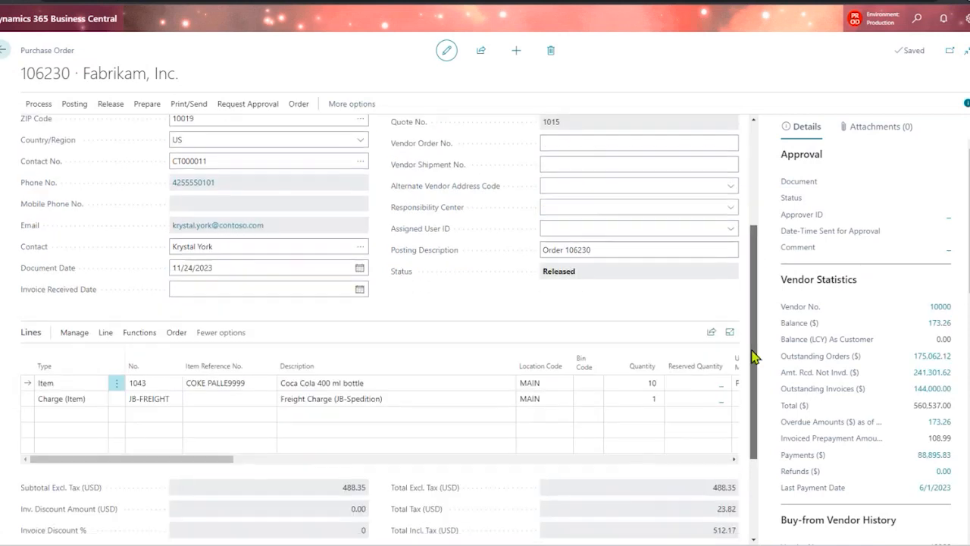
pyautogui.moveTo(225, 460); pyautogui.dragTo(434, 465)
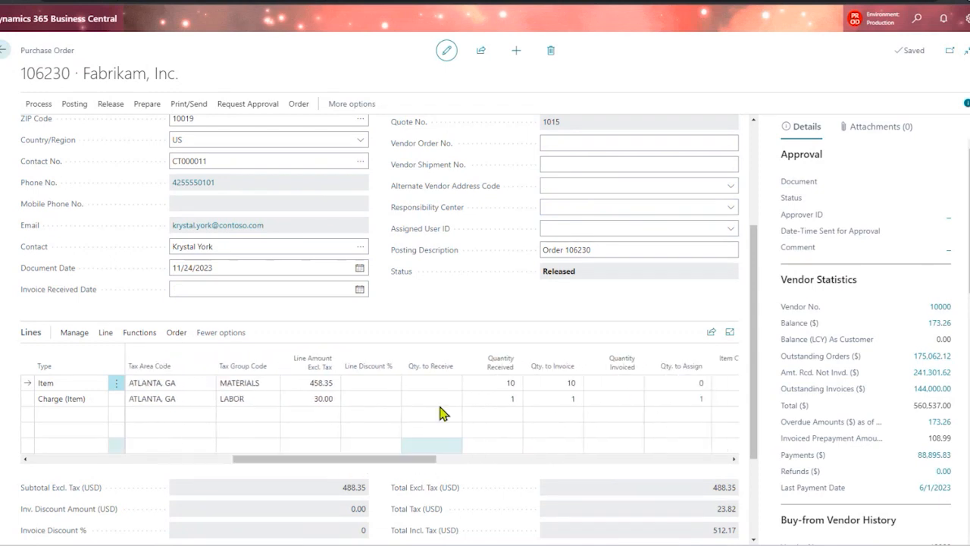
pyautogui.click(514, 385)
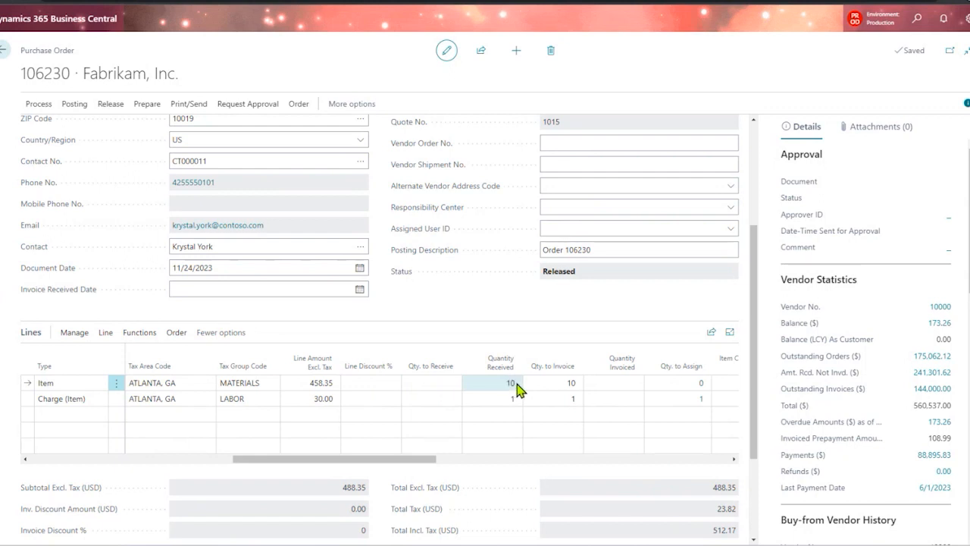
pyautogui.click(560, 385)
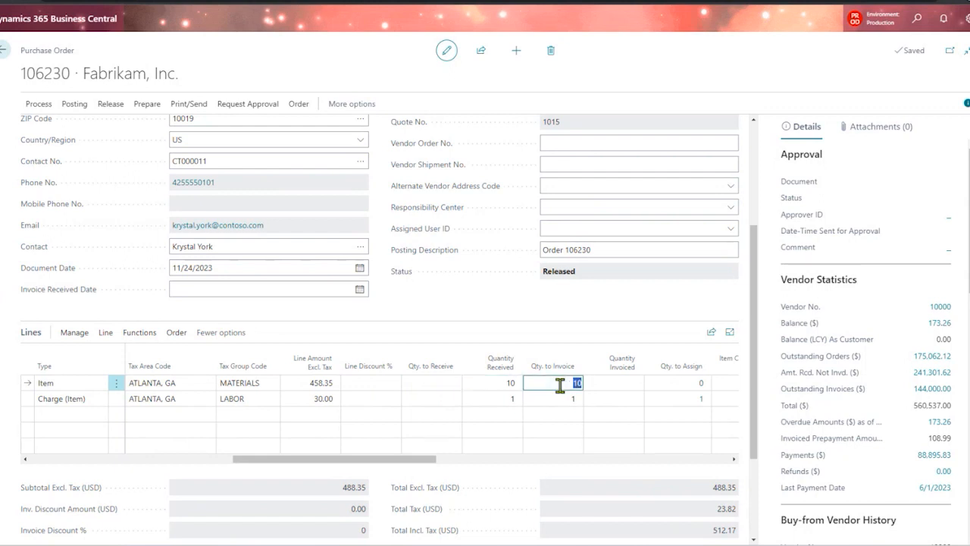
# - Post the purchase order with the Invoice option and open the posted purchase invoice
pyautogui.click(74, 106)
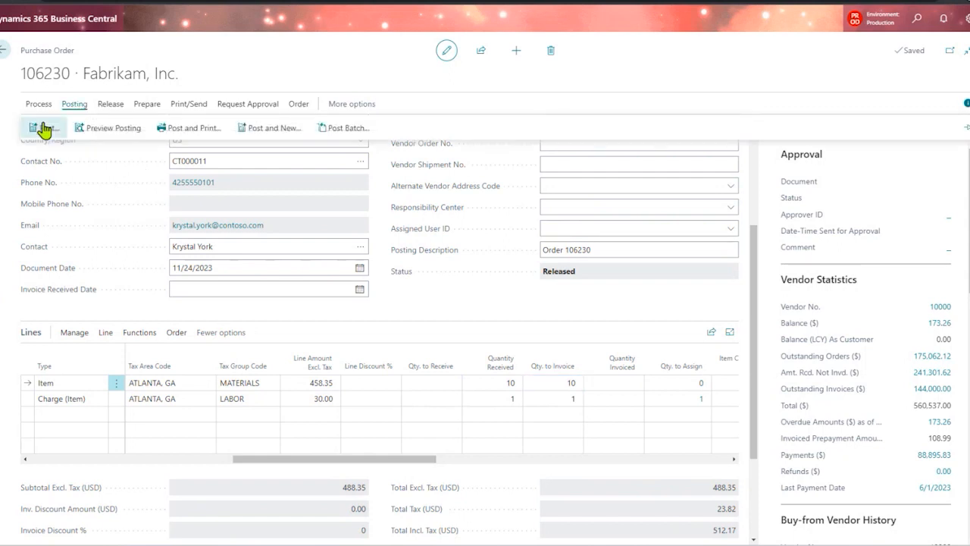
pyautogui.click(44, 129)
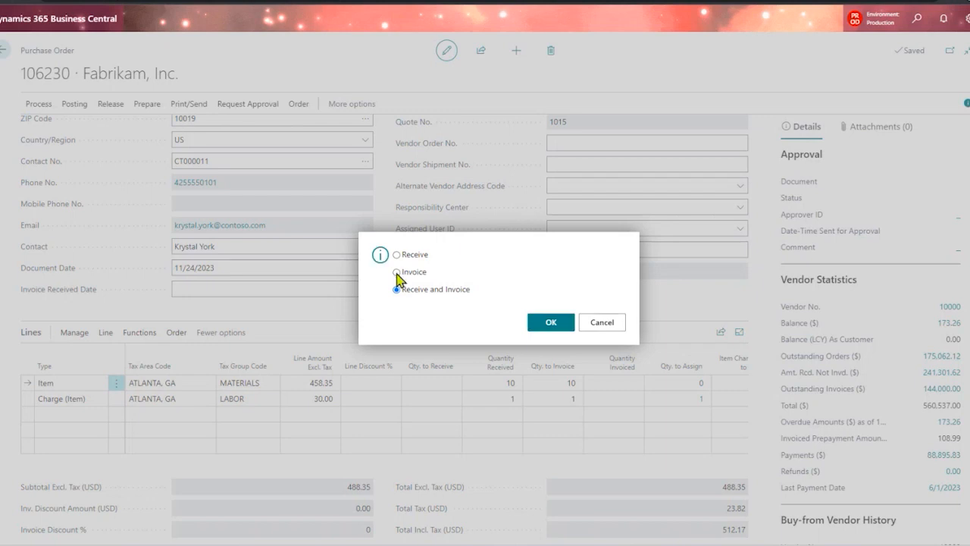
pyautogui.click(396, 272)
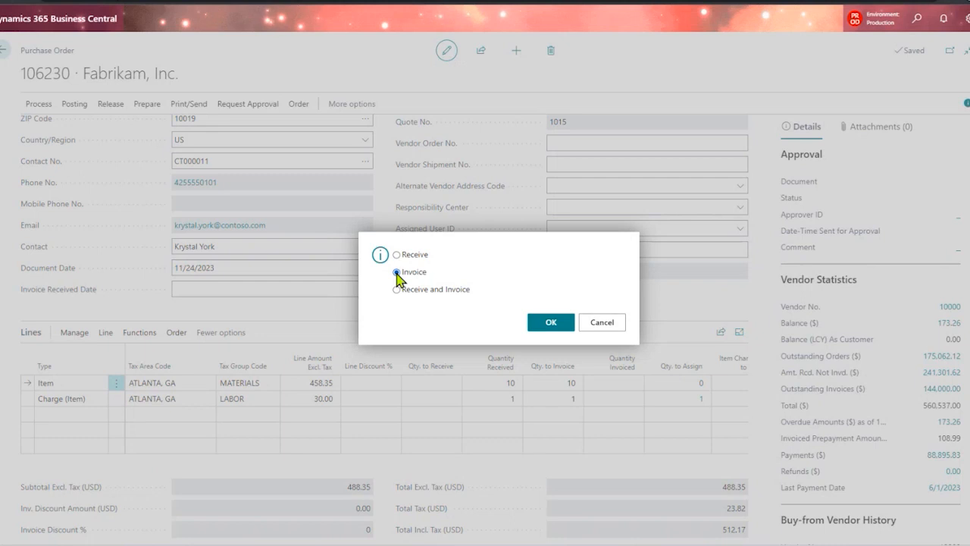
pyautogui.click(547, 332)
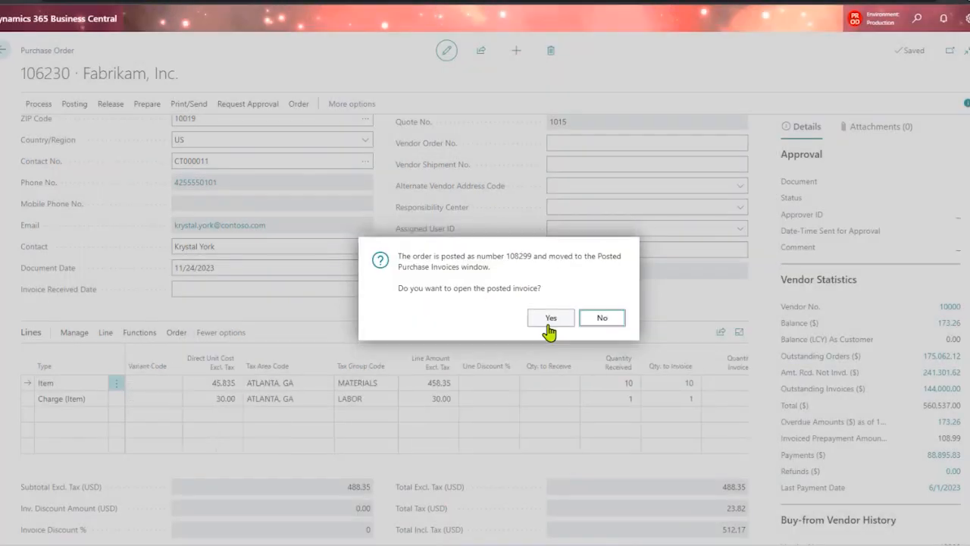
pyautogui.click(549, 325)
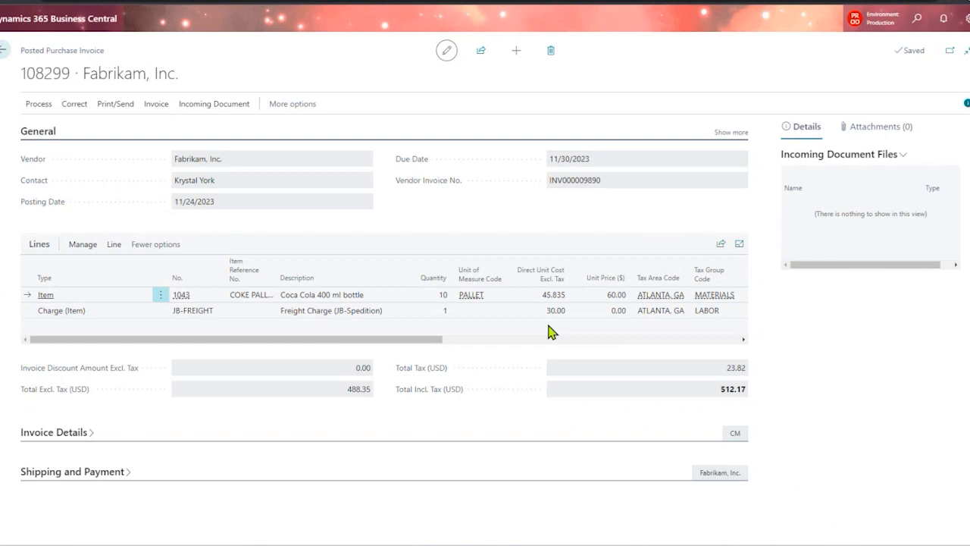
# - Examine the posted invoice's item and freight charge lines, its total including tax, and the available correction actions
pyautogui.click(446, 298)
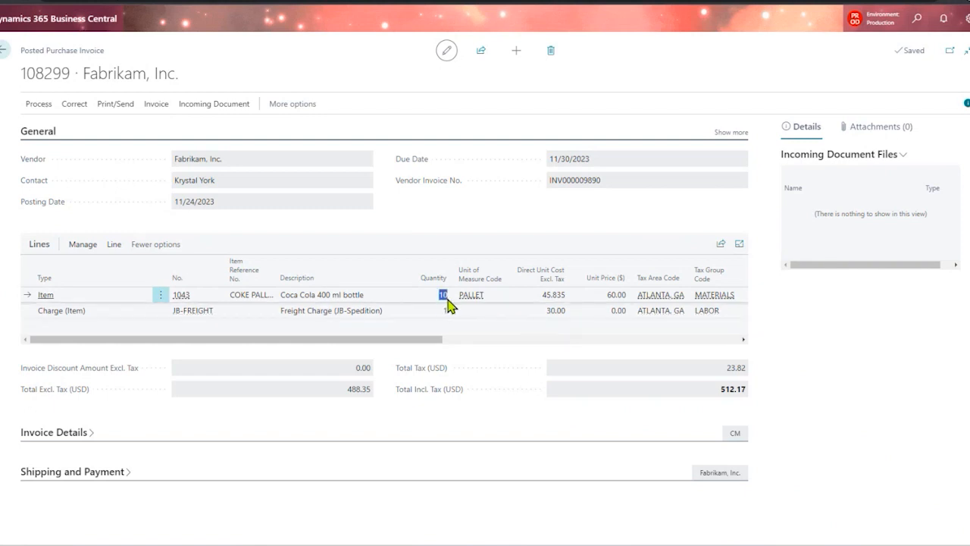
pyautogui.click(105, 51)
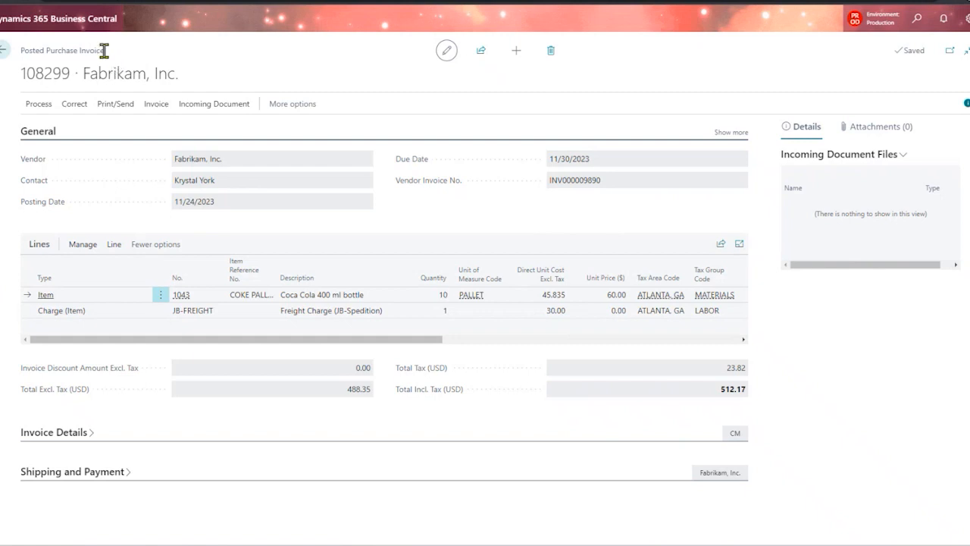
pyautogui.moveTo(105, 51); pyautogui.dragTo(23, 65)
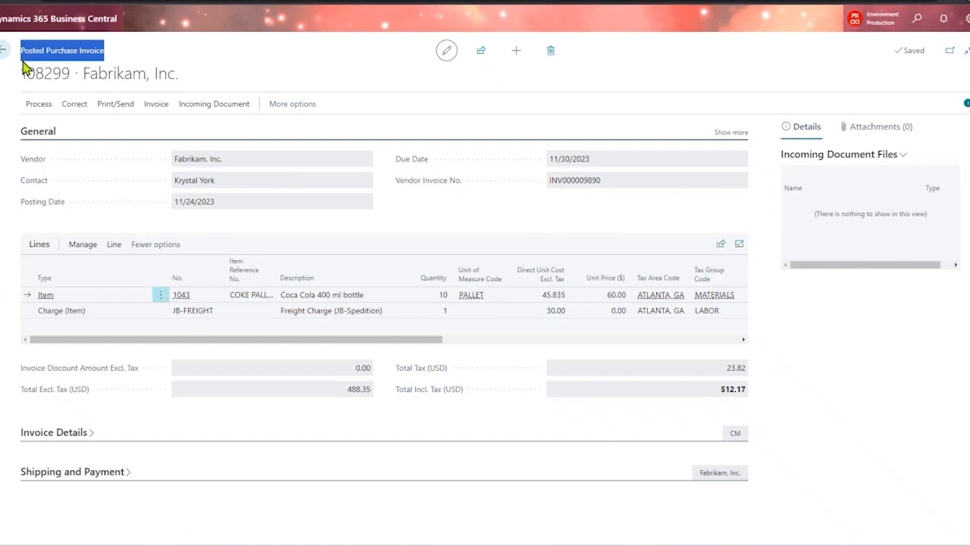
pyautogui.click(301, 299)
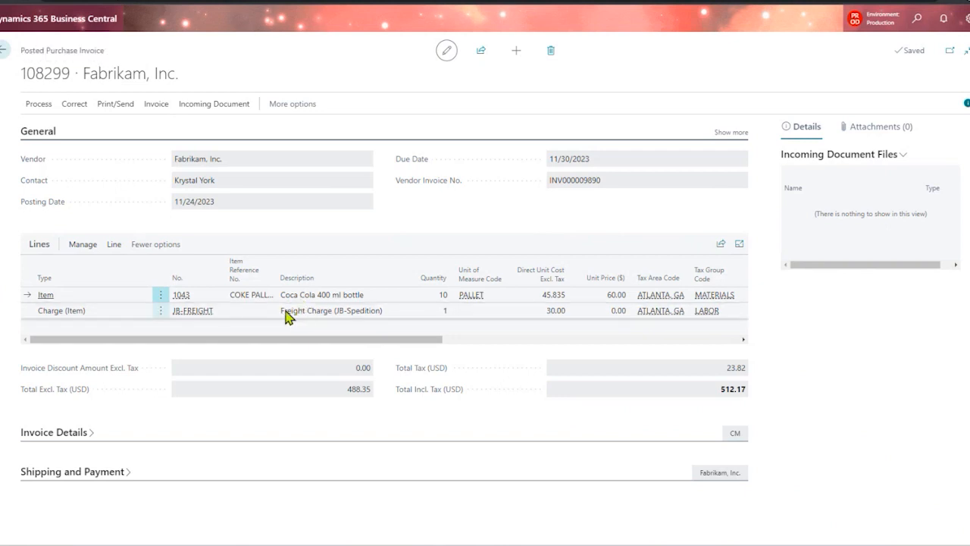
pyautogui.moveTo(281, 314); pyautogui.dragTo(385, 318)
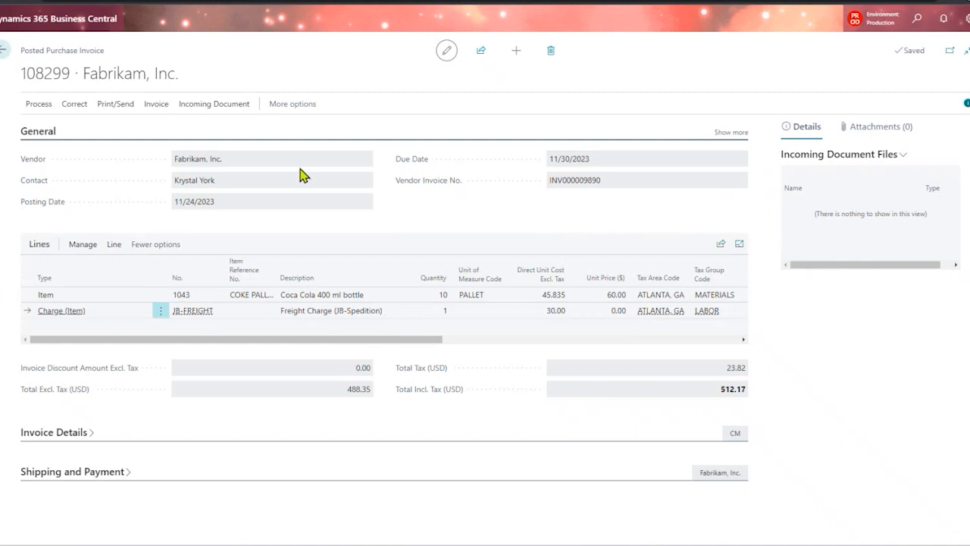
pyautogui.moveTo(104, 50); pyautogui.dragTo(21, 55)
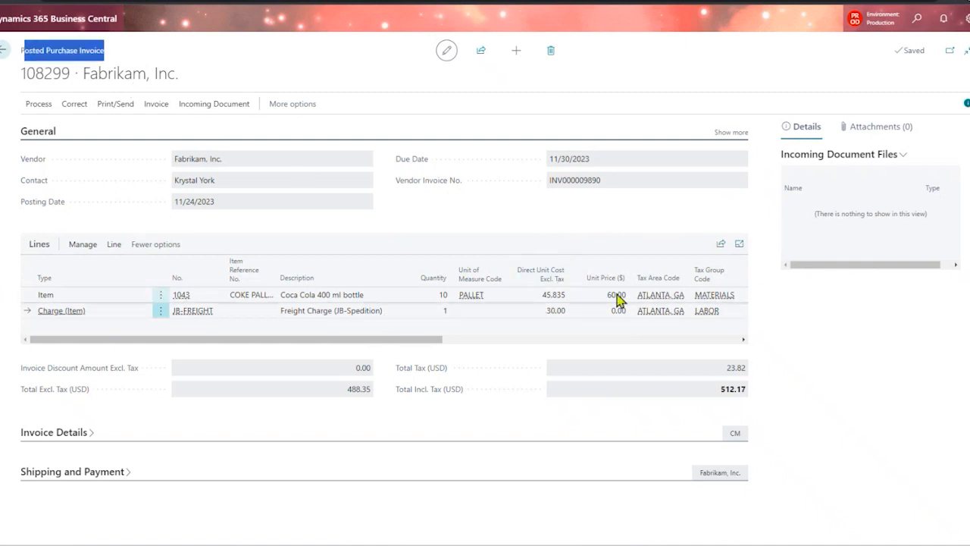
pyautogui.click(726, 394)
pyautogui.moveTo(723, 388); pyautogui.dragTo(745, 388)
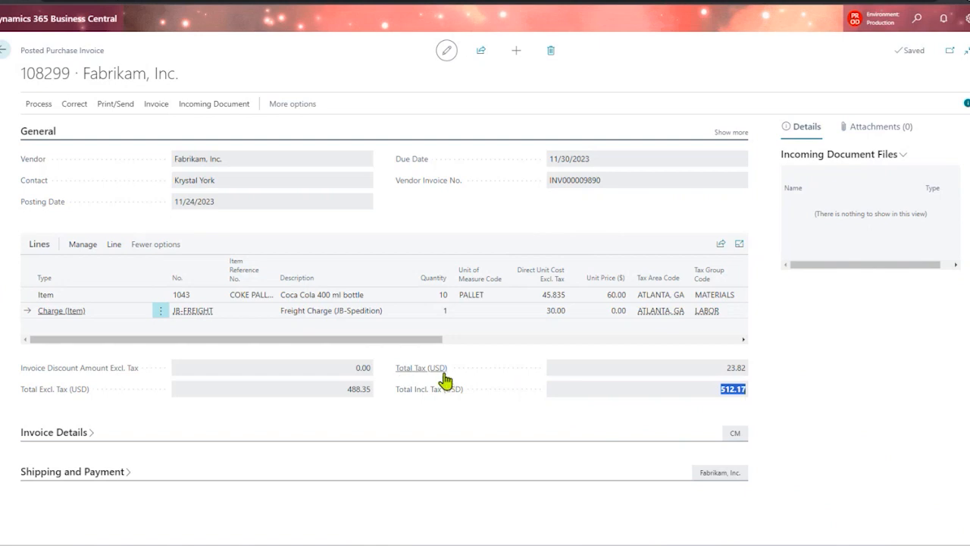
pyautogui.moveTo(445, 379)
pyautogui.click(74, 107)
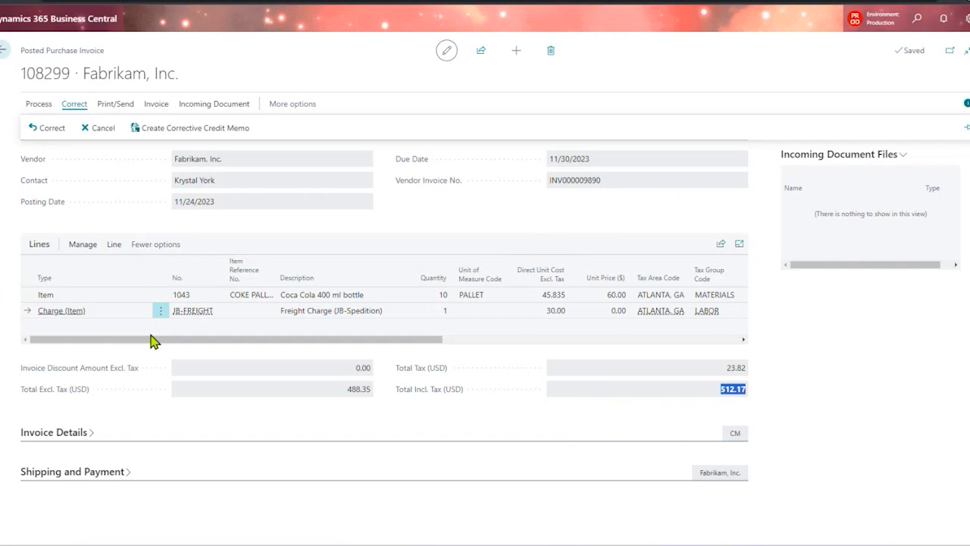
# - Return to the Fabrikam, Inc. purchase order list and examine the Amount Received Not Invoiced column
pyautogui.click(4, 53)
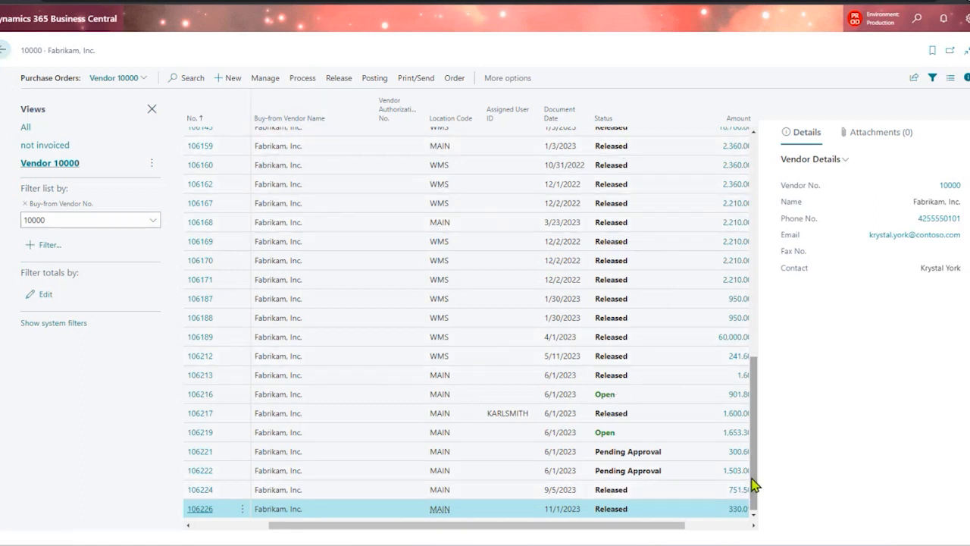
pyautogui.moveTo(754, 485)
pyautogui.mouseDown()
pyautogui.moveTo(753, 422)
pyautogui.moveTo(732, 329)
pyautogui.moveTo(735, 418)
pyautogui.moveTo(754, 470)
pyautogui.mouseUp()
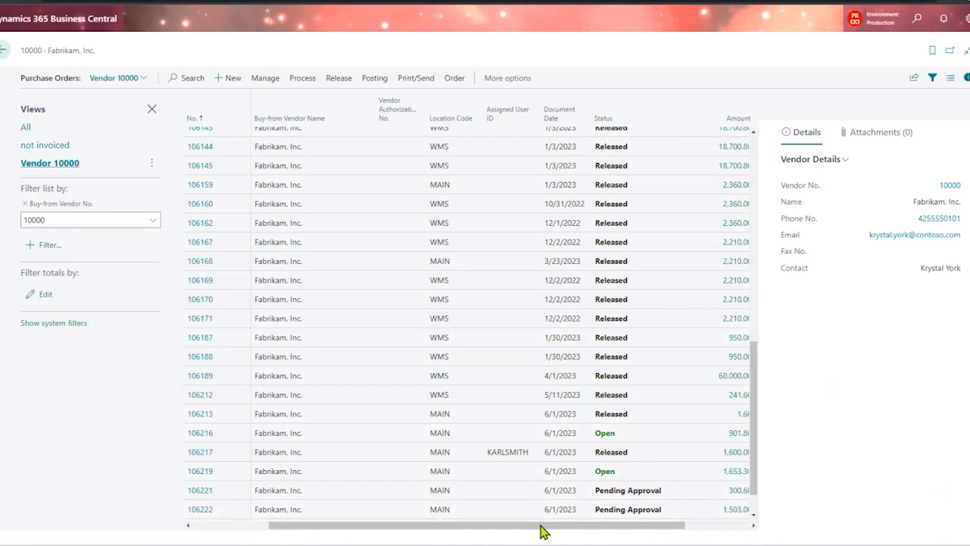
pyautogui.moveTo(541, 524); pyautogui.dragTo(621, 520)
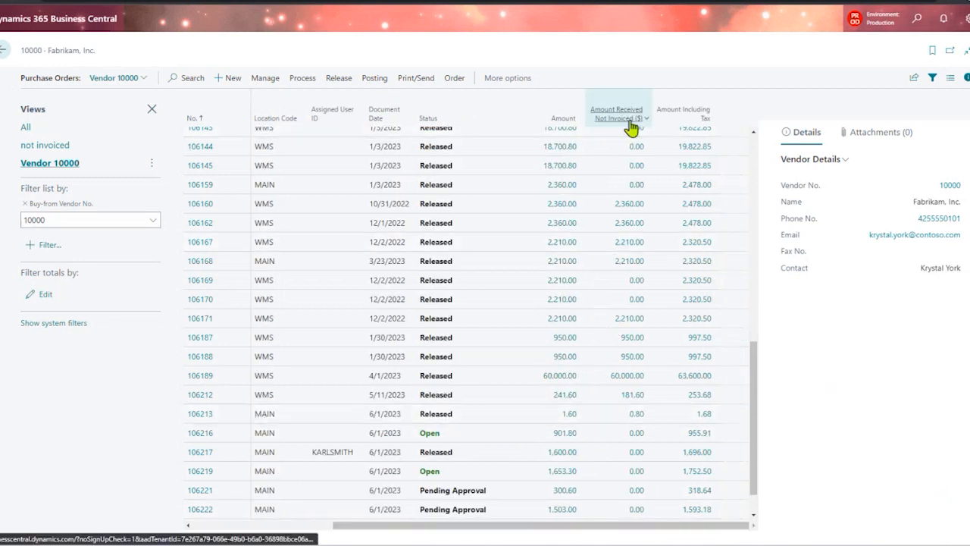
pyautogui.moveTo(630, 127)
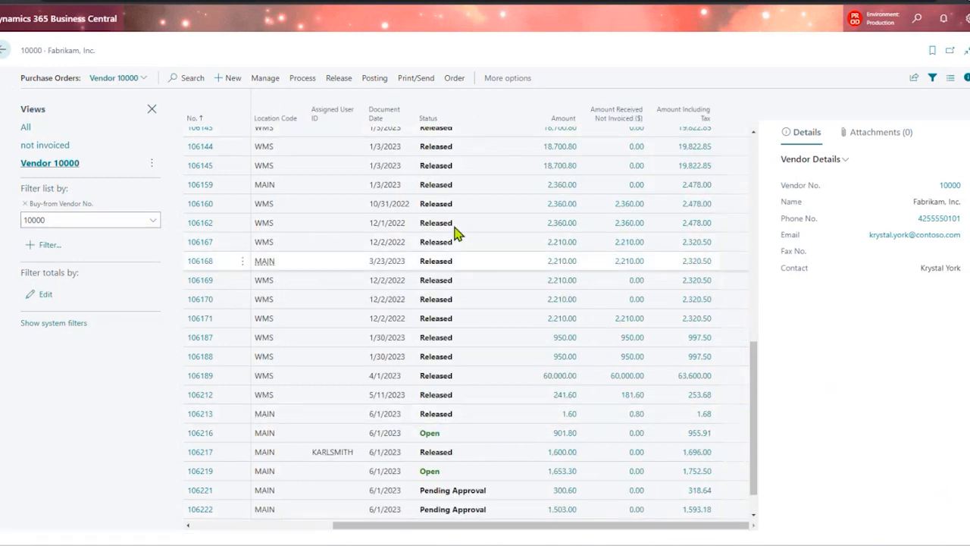
# - Examine the Assigned User ID column in the purchase order list and the user assigned to the Released order dated 6/1/2023
pyautogui.click(331, 457)
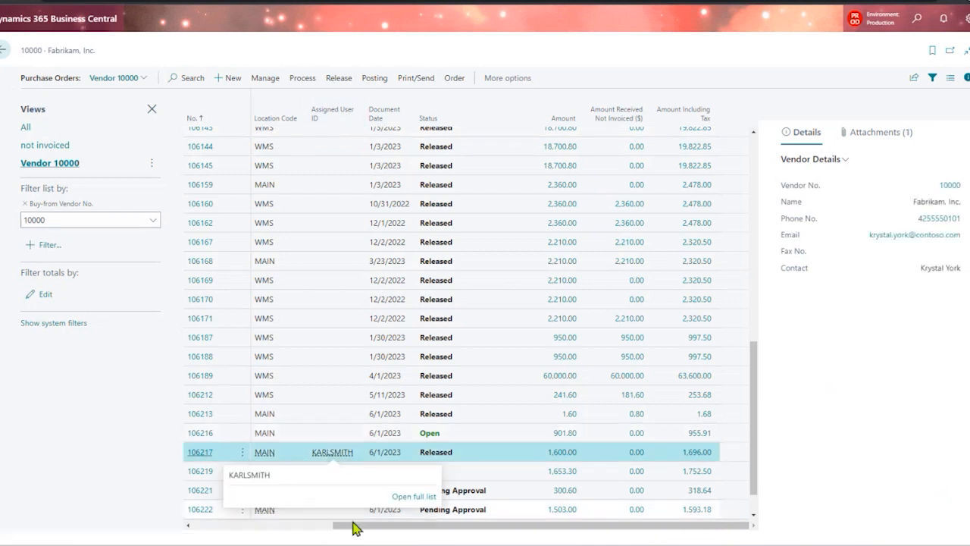
pyautogui.moveTo(357, 525); pyautogui.dragTo(539, 456)
pyautogui.click(526, 226)
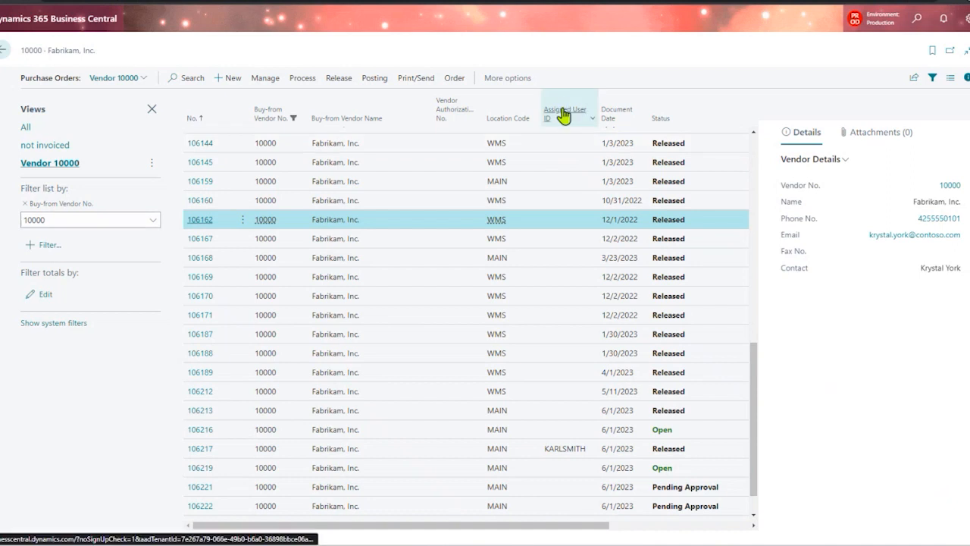
pyautogui.moveTo(561, 113)
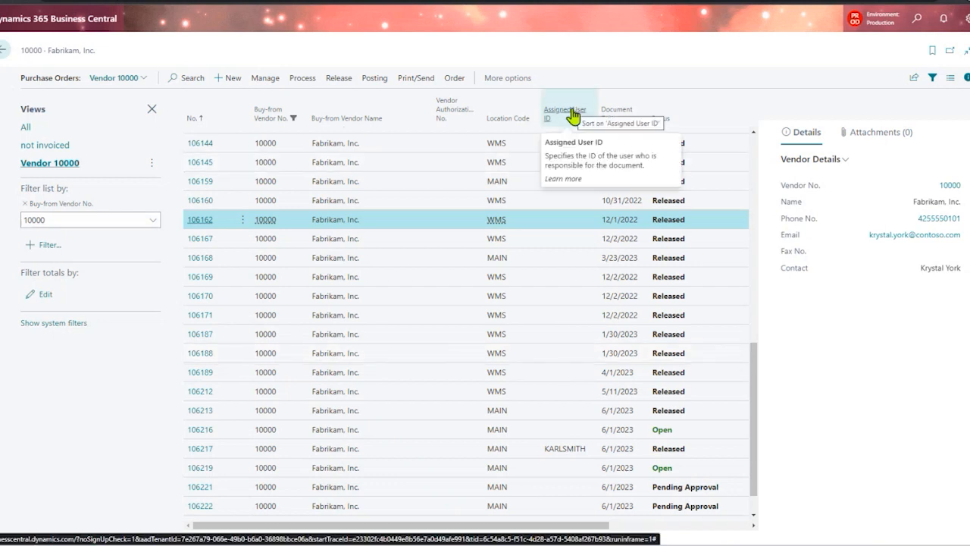
pyautogui.click(545, 450)
pyautogui.moveTo(546, 453)
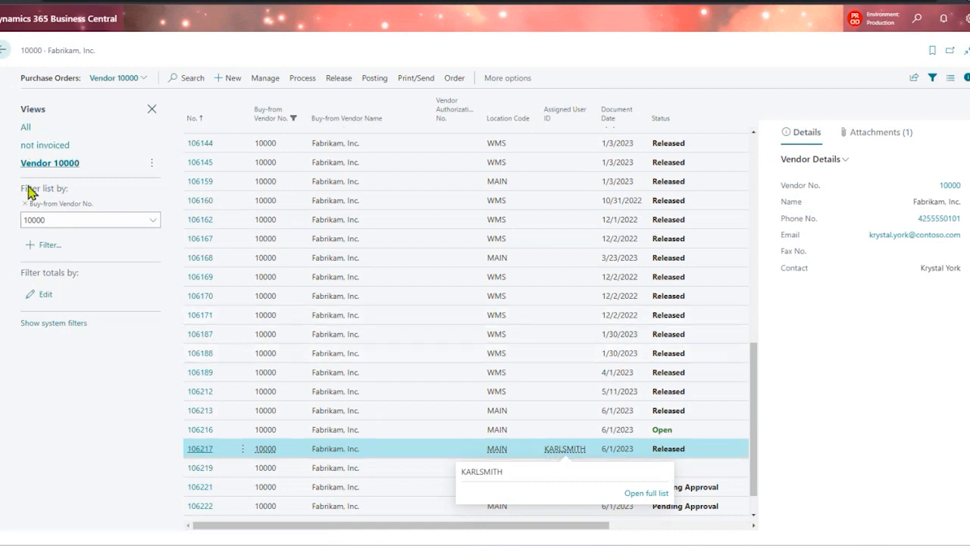
# - Try filtering the purchase order list by Due Date with the value ..w, and clear the filter value
pyautogui.click(152, 222)
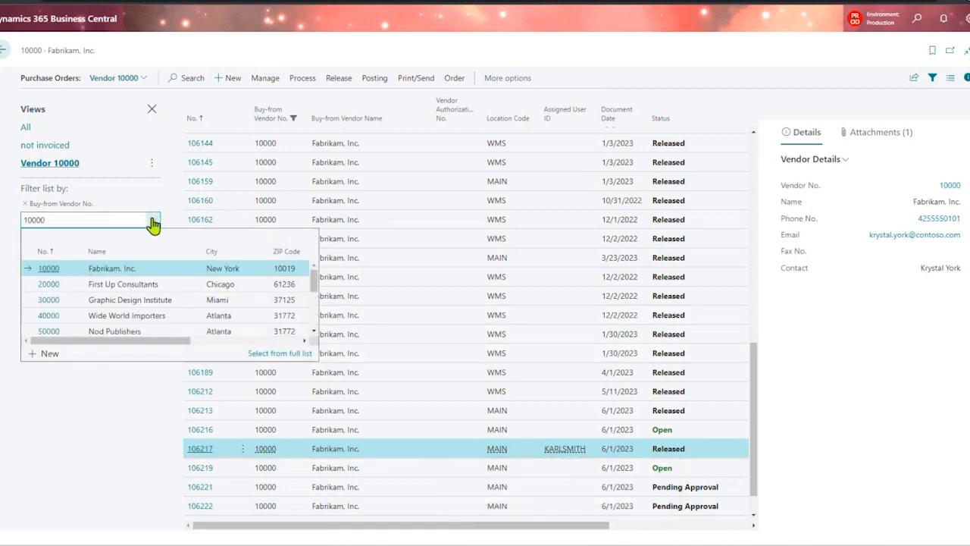
pyautogui.click(132, 391)
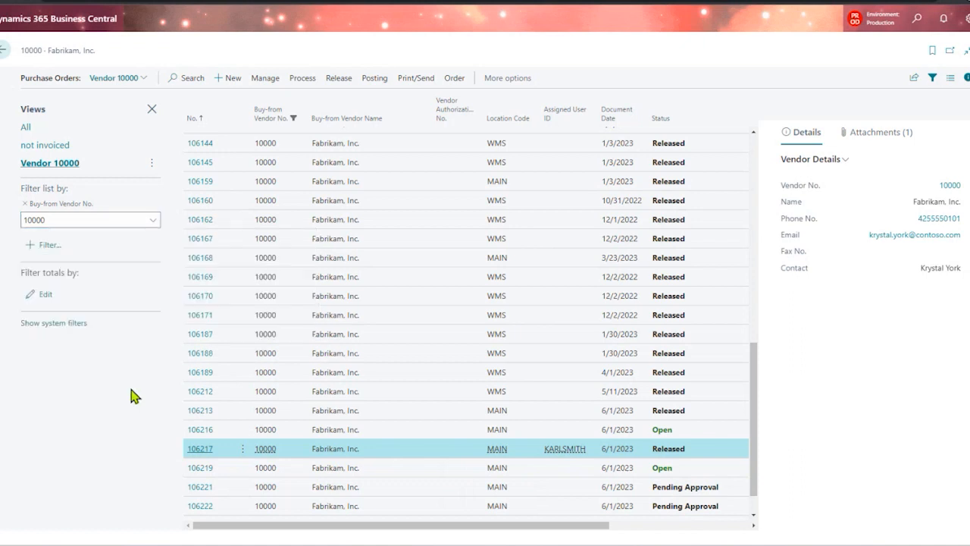
pyautogui.click(45, 245)
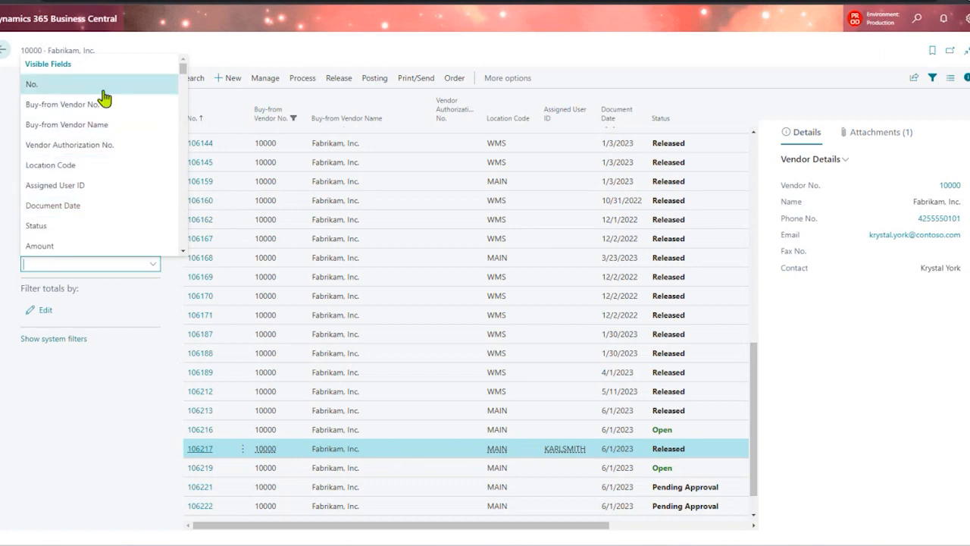
pyautogui.moveTo(182, 72); pyautogui.dragTo(182, 92)
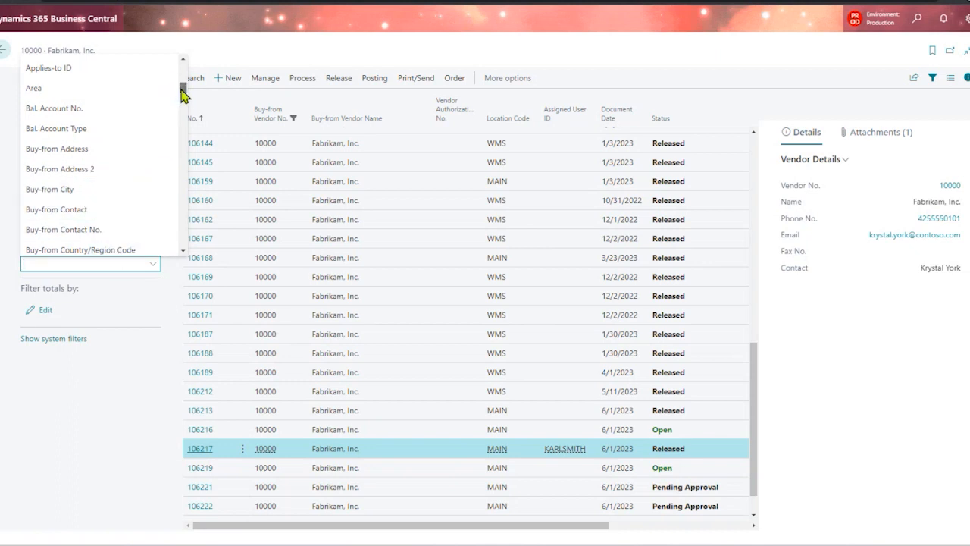
pyautogui.moveTo(182, 90); pyautogui.dragTo(180, 121)
pyautogui.click(110, 119)
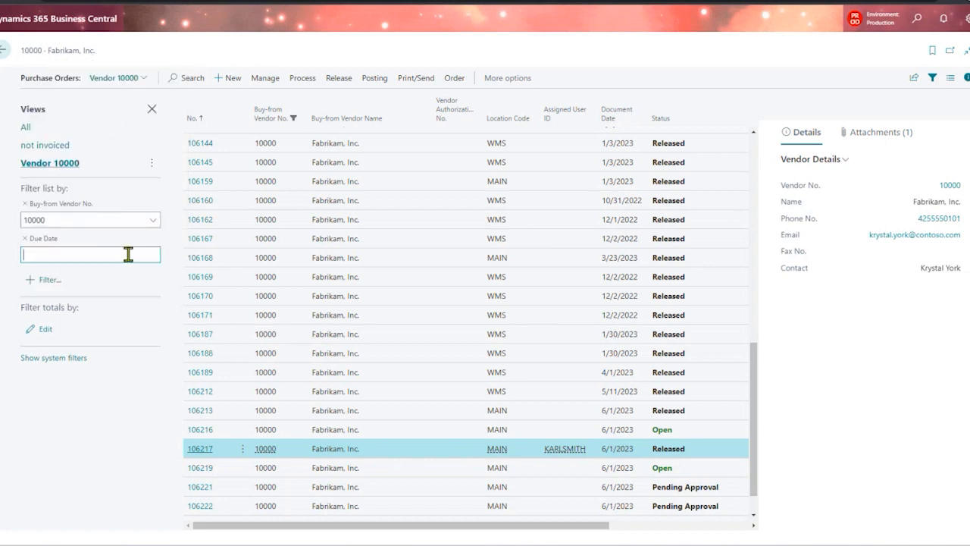
pyautogui.write('..w')
pyautogui.press('Tab')
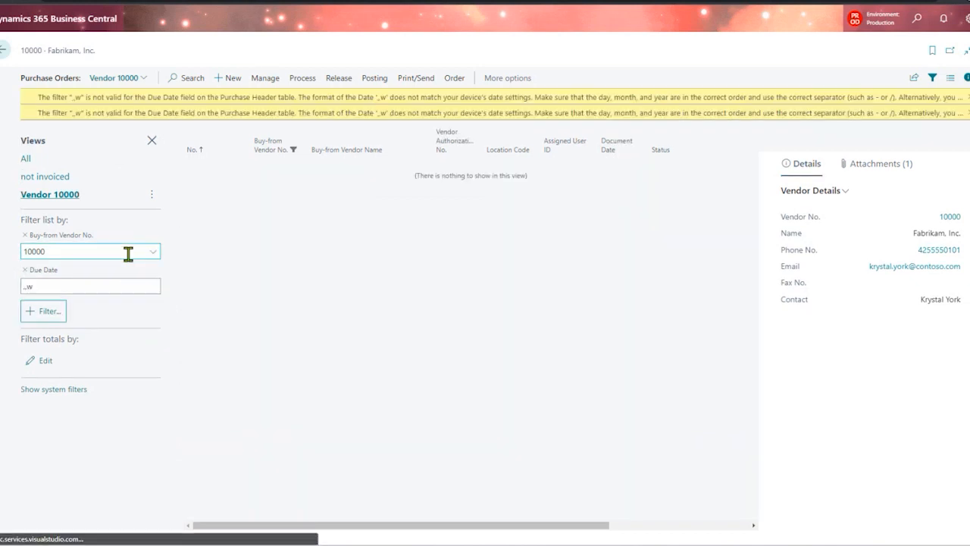
pyautogui.click(79, 286)
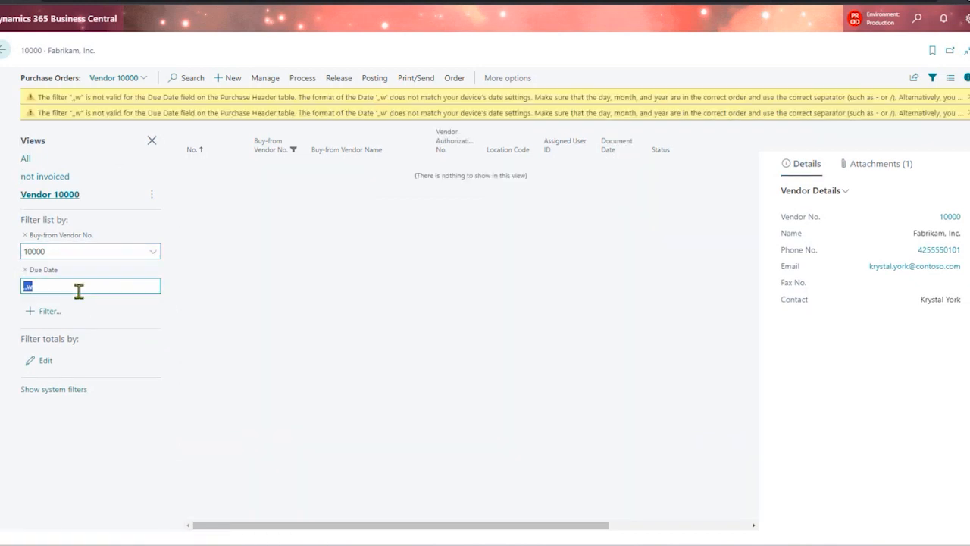
pyautogui.press('BackSpace')
pyautogui.click(102, 438)
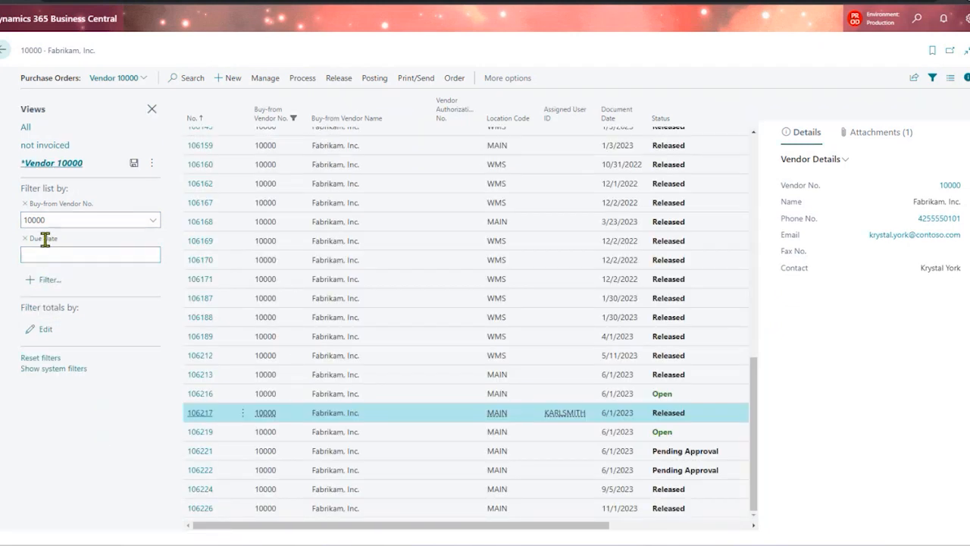
# - Open the Released order with an assigned user, check its Due Date, and return to the home page
pyautogui.click(201, 413)
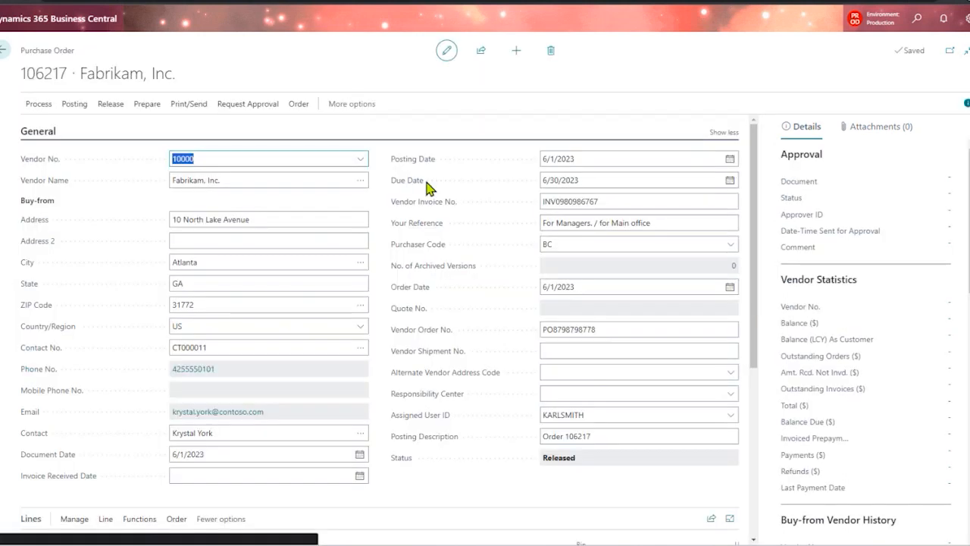
pyautogui.click(576, 182)
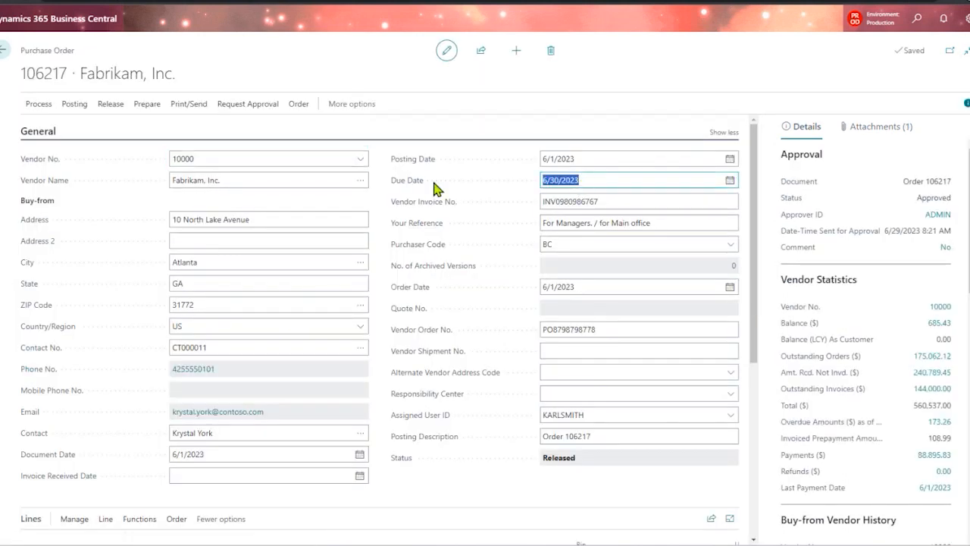
pyautogui.moveTo(425, 187)
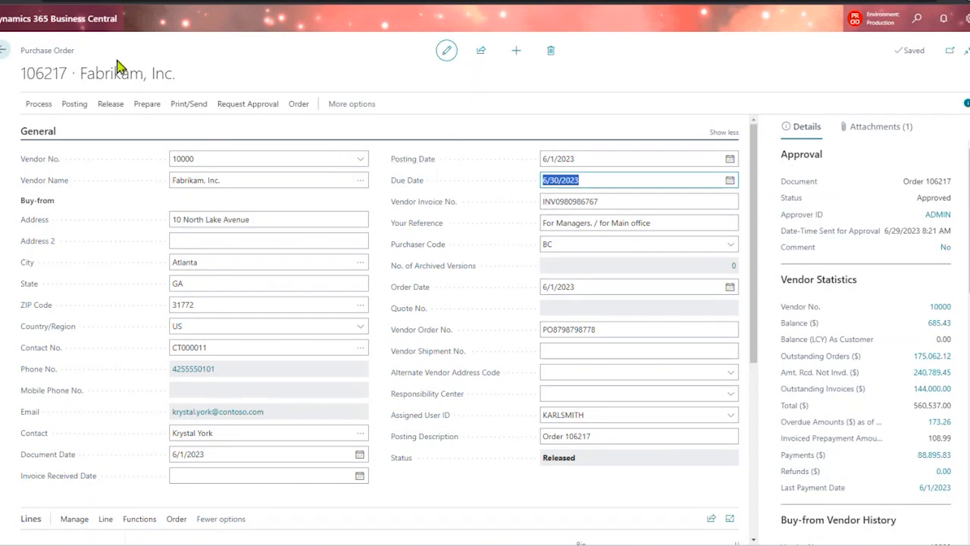
pyautogui.click(7, 53)
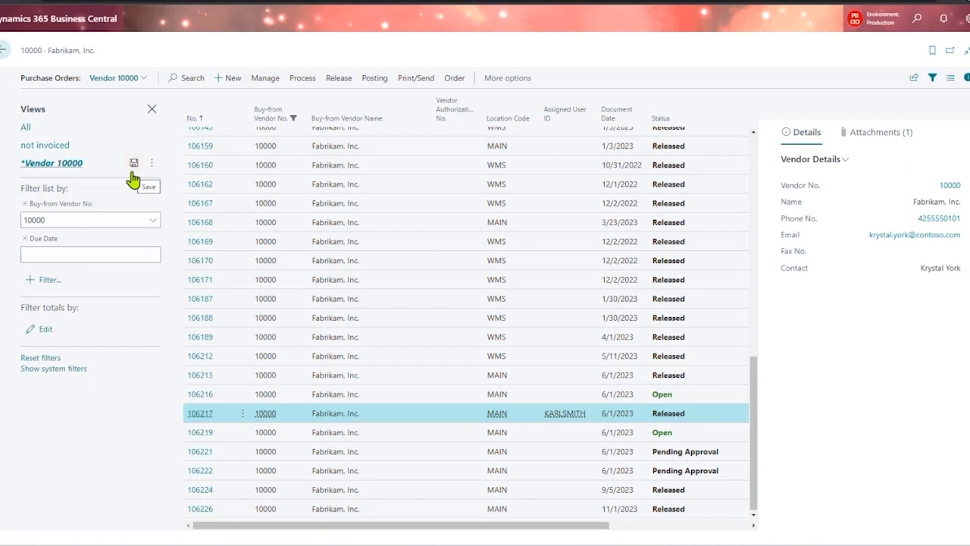
pyautogui.click(6, 52)
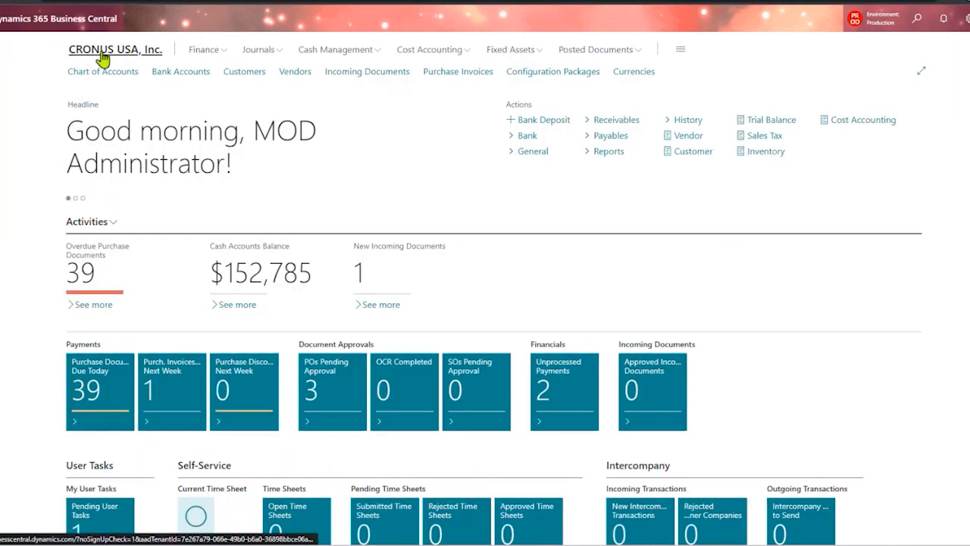